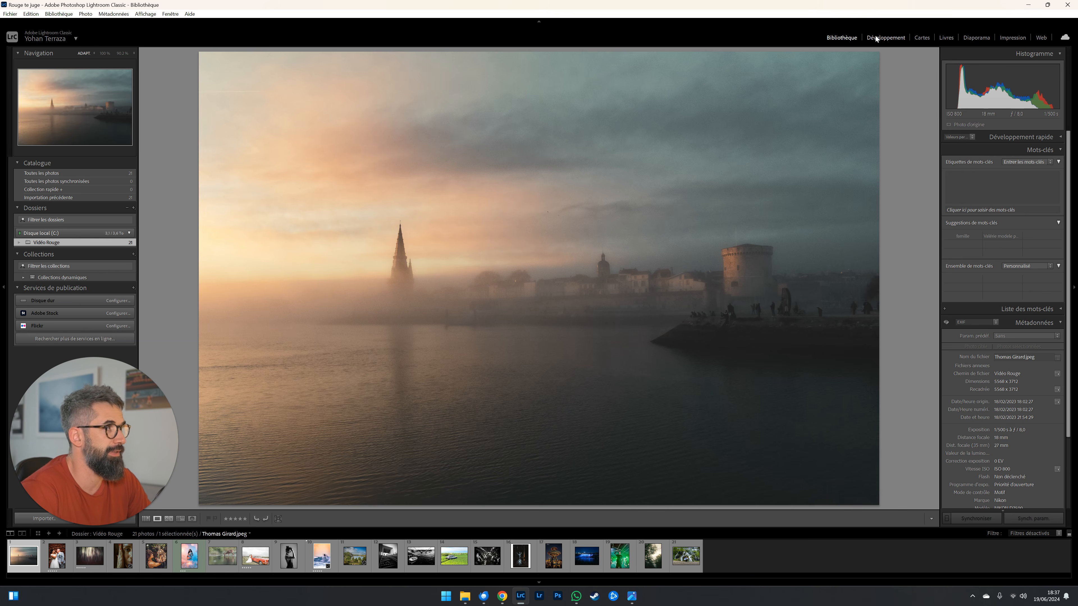
# - Open the foggy harbour photo for developing, darken the tone curve's shadows with the highlights anchored, and set the temperature to +12
pyautogui.click(875, 37)
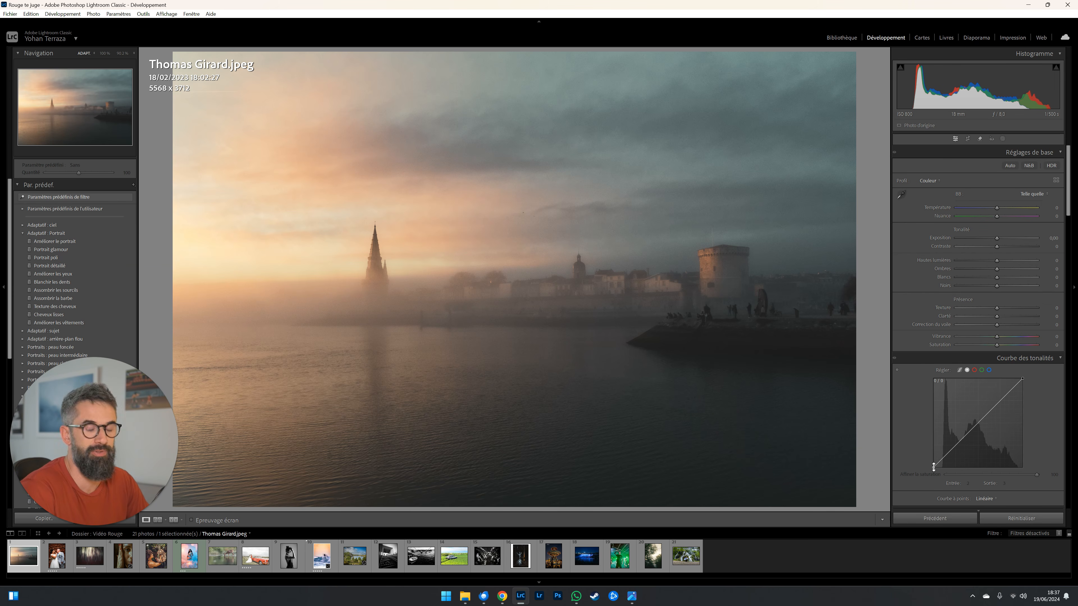
pyautogui.moveTo(933, 467); pyautogui.dragTo(996, 408)
pyautogui.click(997, 410)
pyautogui.moveTo(998, 208); pyautogui.dragTo(1001, 207)
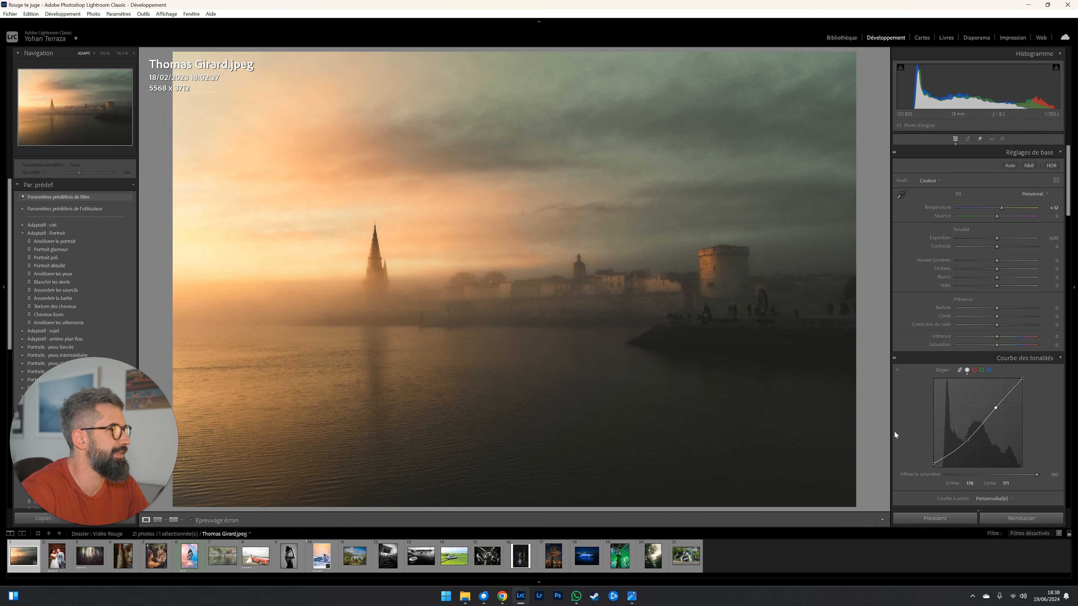
# - Grade the midtones toward blue with hue 239 and saturation 18, and lower their luminance to −52
pyautogui.scroll(-10, 897, 434)
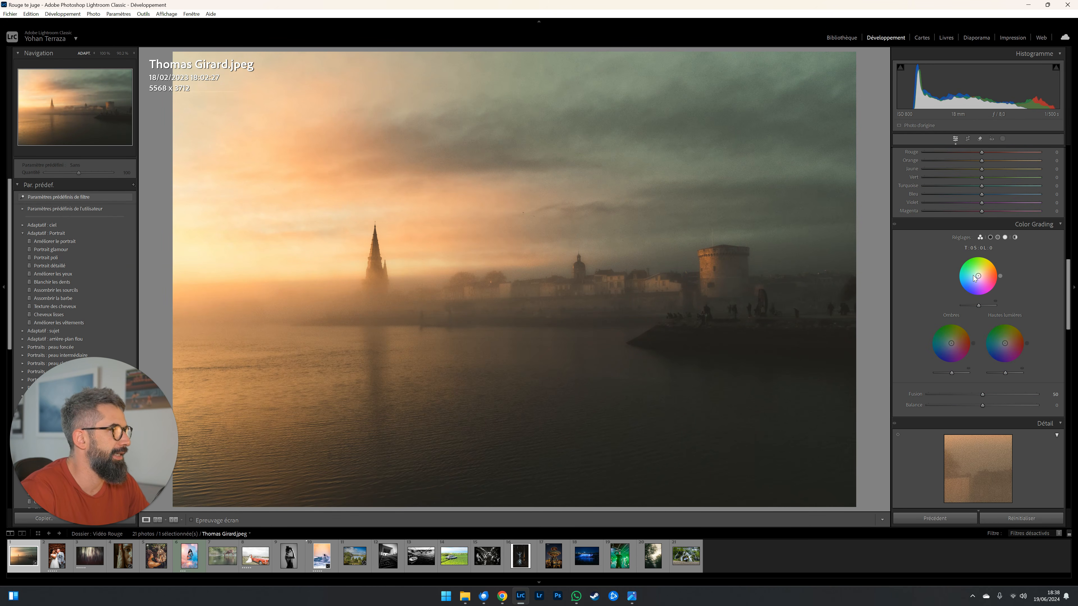
pyautogui.moveTo(975, 282); pyautogui.dragTo(968, 285)
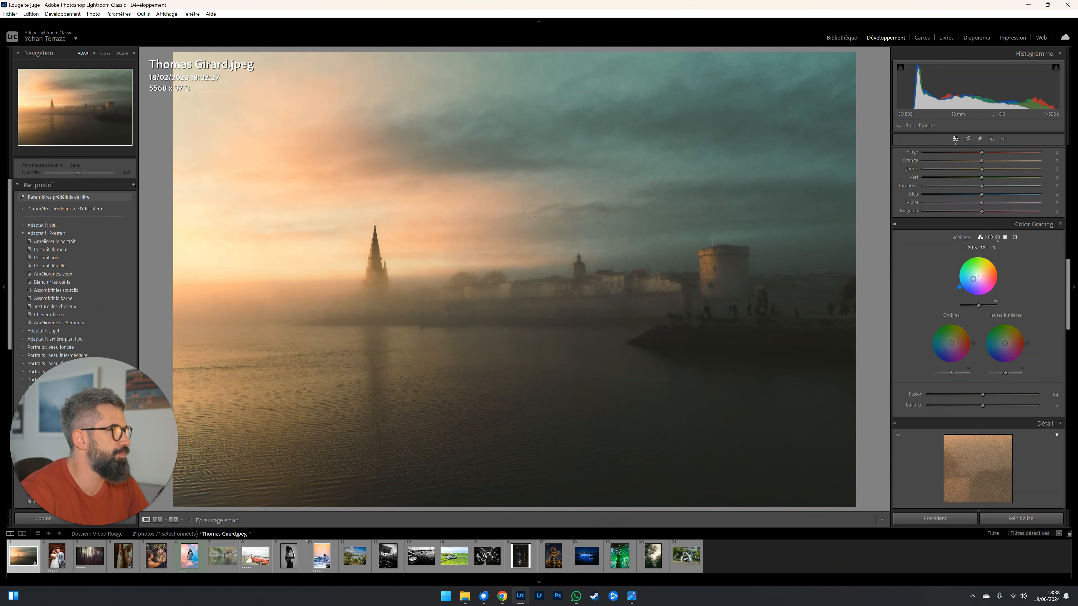
pyautogui.moveTo(975, 279); pyautogui.dragTo(976, 279)
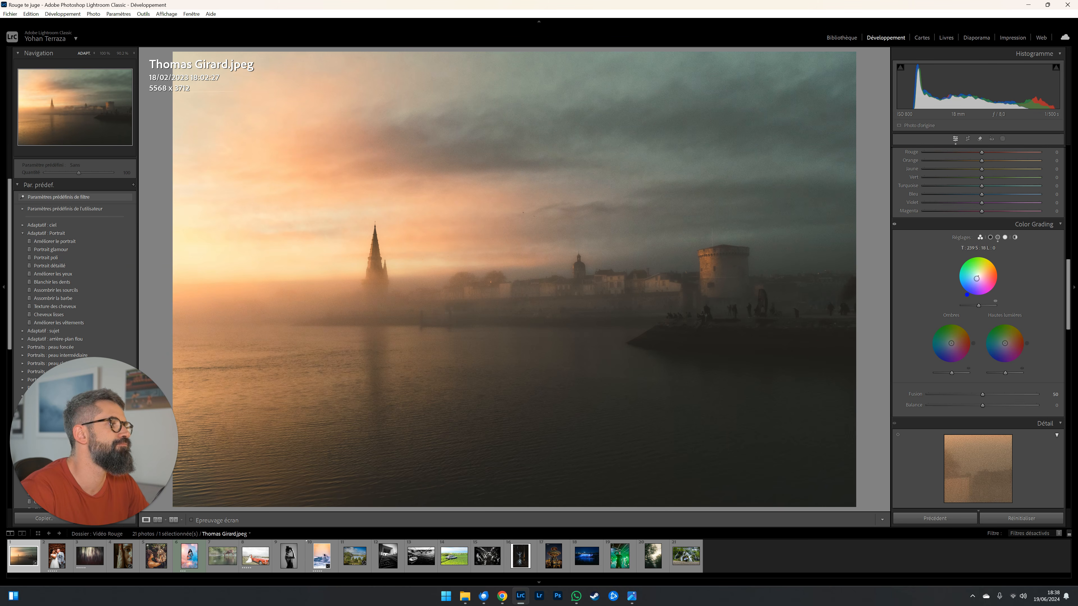
pyautogui.click(998, 237)
pyautogui.moveTo(976, 355); pyautogui.dragTo(954, 356)
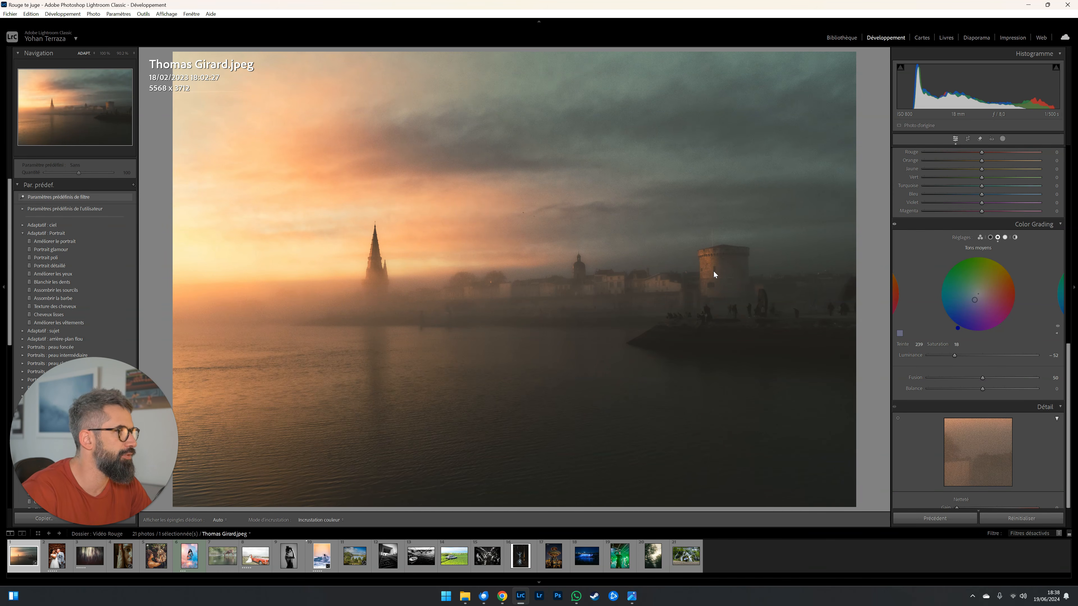
# - Paint a brush mask over the distant skyline and the stone tower, and raise its clarity to 49
pyautogui.press('k')
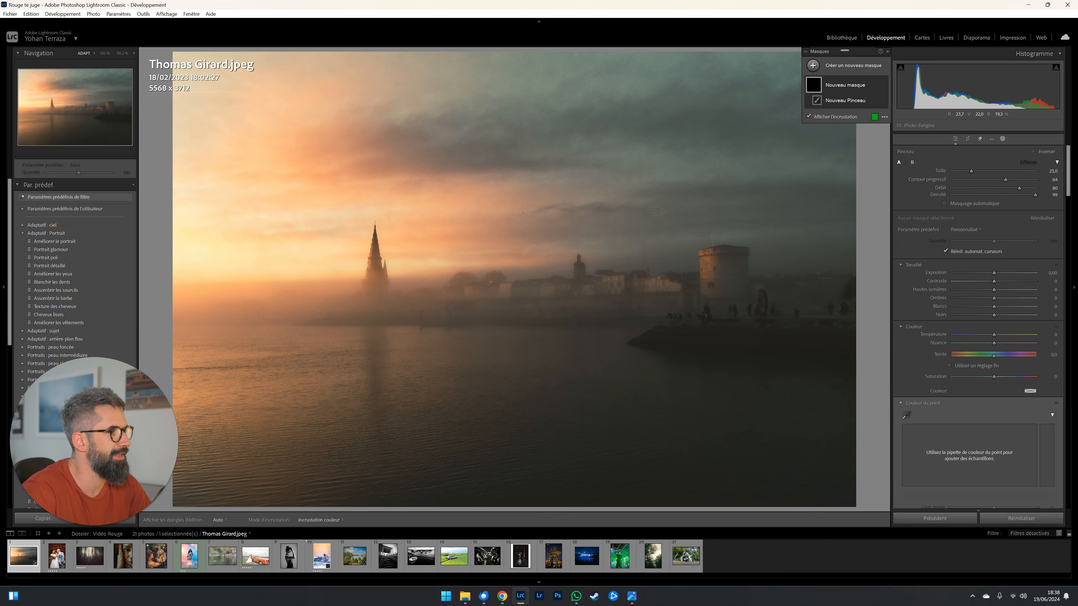
pyautogui.moveTo(697, 266)
pyautogui.mouseDown()
pyautogui.moveTo(710, 290)
pyautogui.moveTo(454, 289)
pyautogui.mouseUp()
pyautogui.scroll(1, 634, 254)
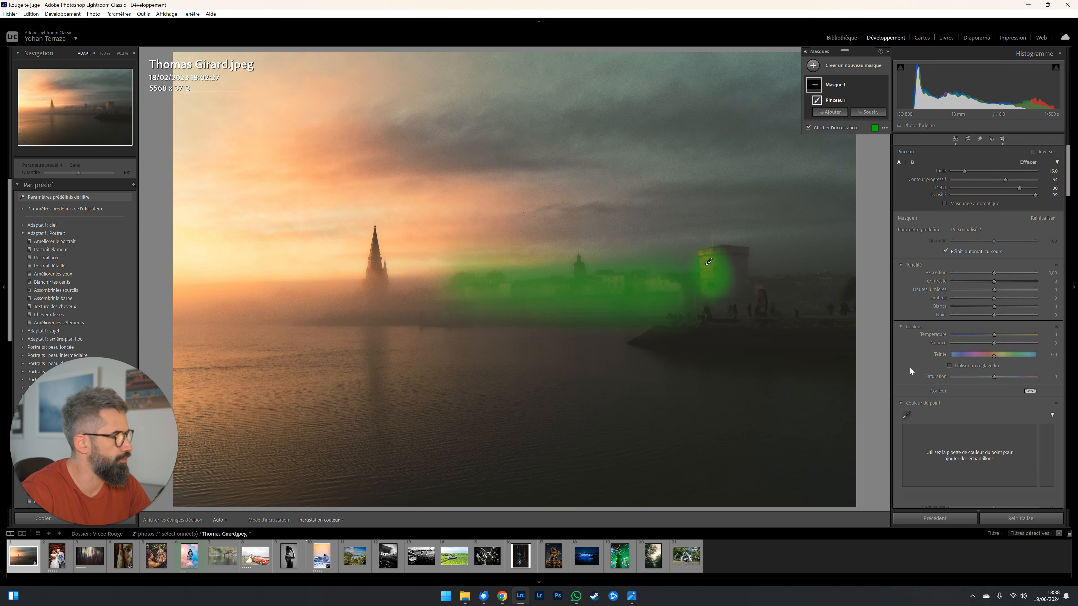
pyautogui.scroll(-5, 910, 377)
pyautogui.scroll(-6, 910, 377)
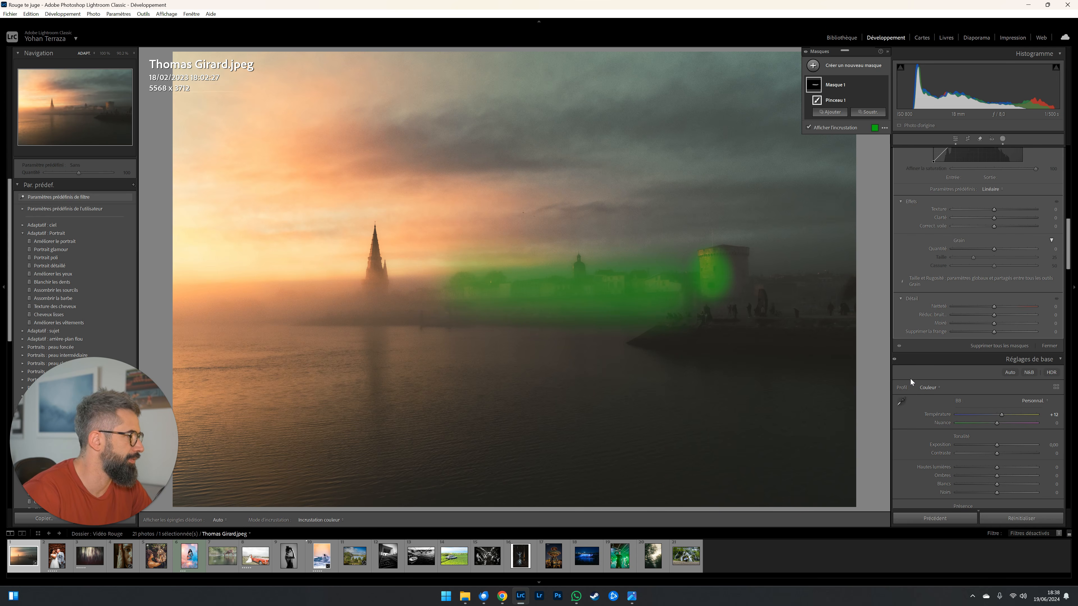
pyautogui.moveTo(1006, 218); pyautogui.dragTo(1015, 220)
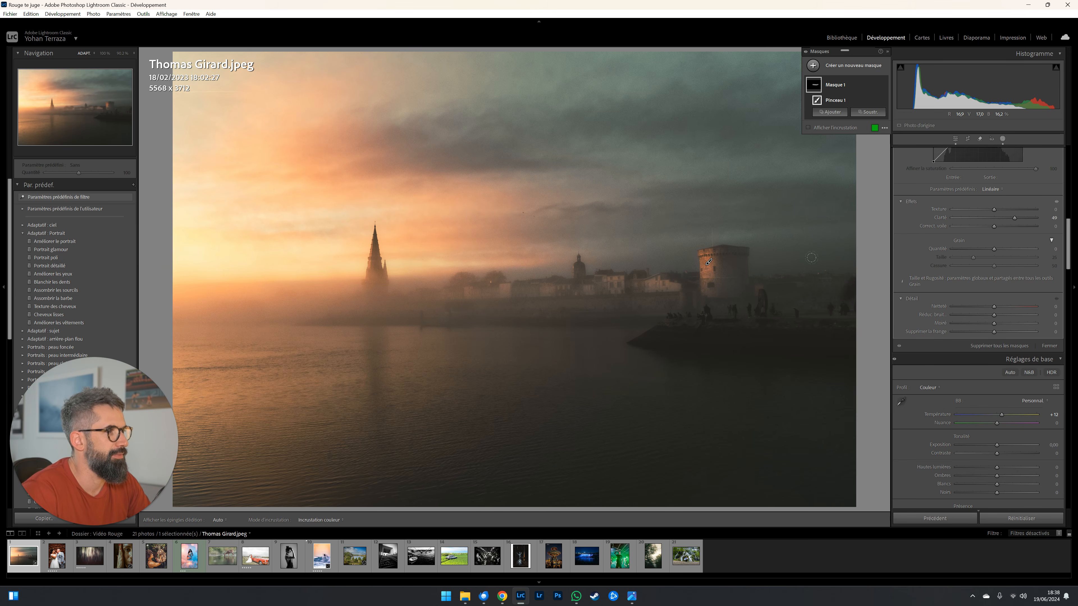
# - Crop the harbour photo to 5098 x 3399 at the original aspect ratio, trimming mainly the left edge and the bottom
pyautogui.press('r')
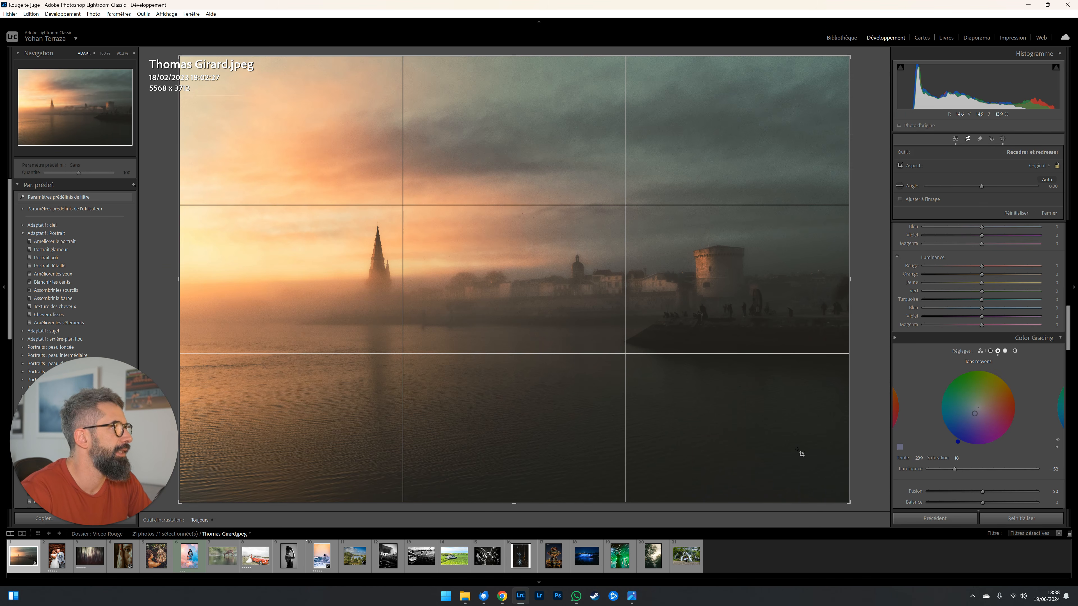
pyautogui.moveTo(849, 504); pyautogui.dragTo(832, 489)
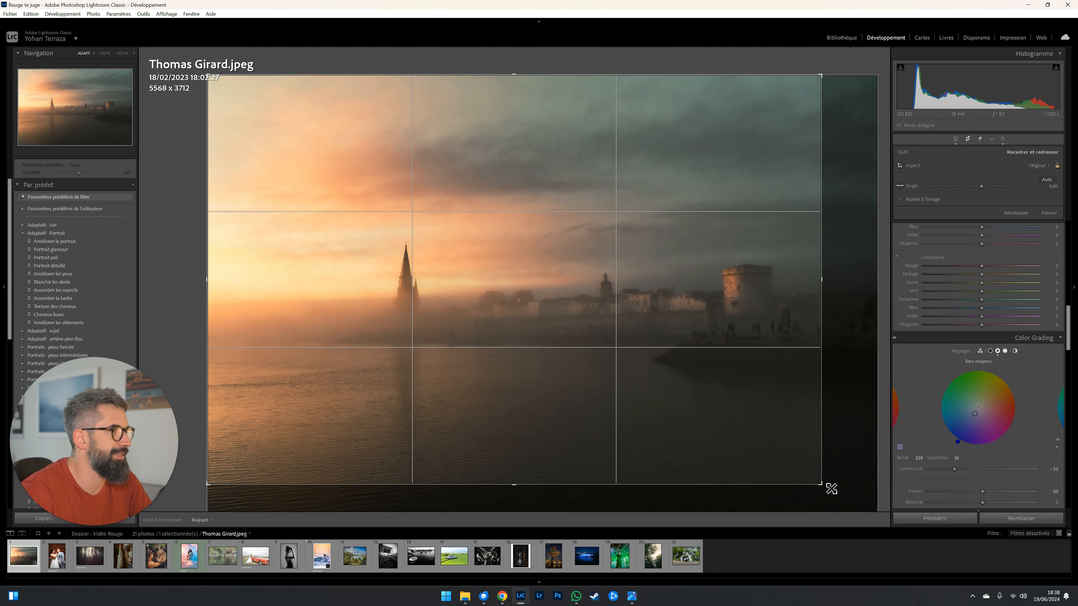
pyautogui.moveTo(695, 445); pyautogui.dragTo(621, 460)
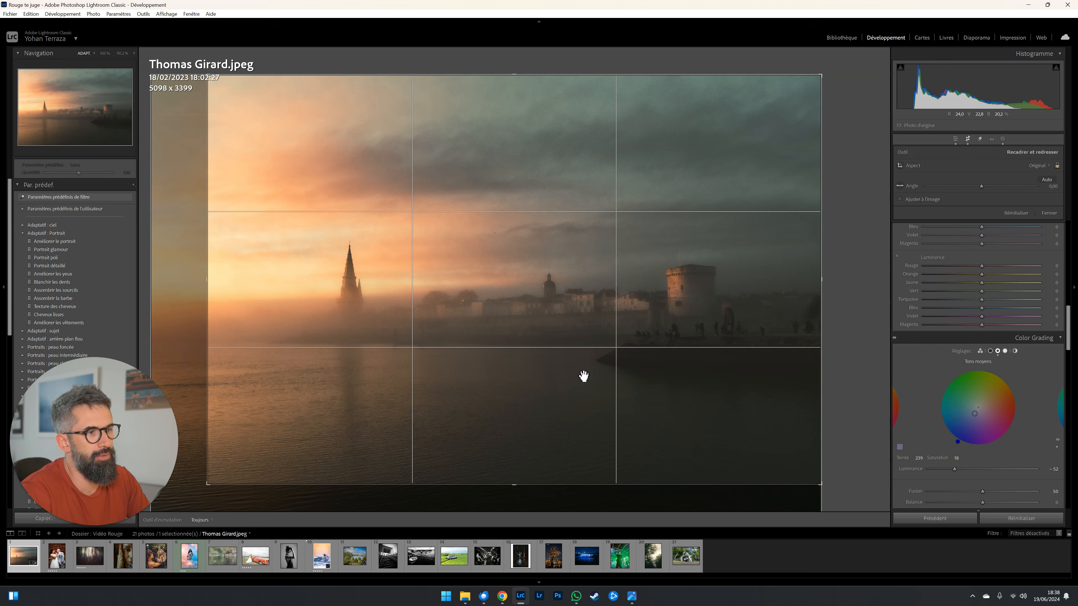
pyautogui.press('Return')
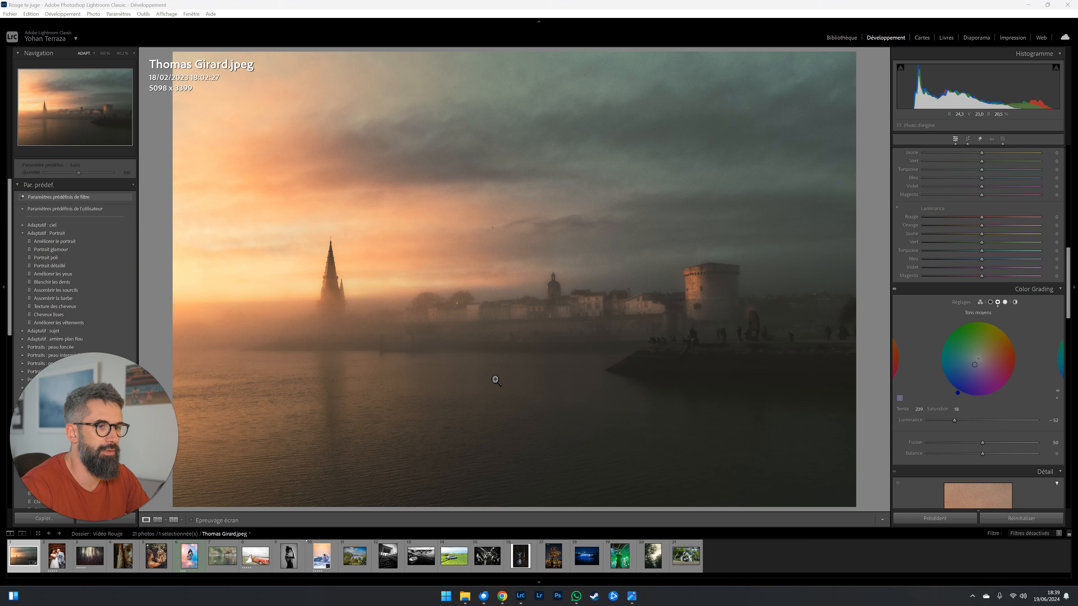
# - Move on to the wedding couple photo
pyautogui.press('Right')
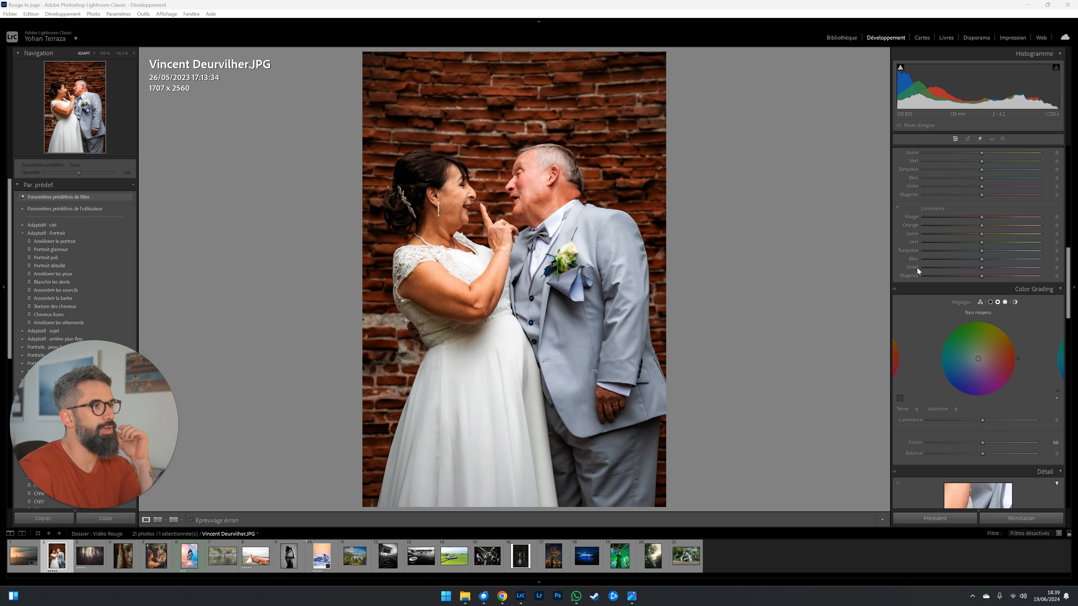
pyautogui.moveTo(82, 508)
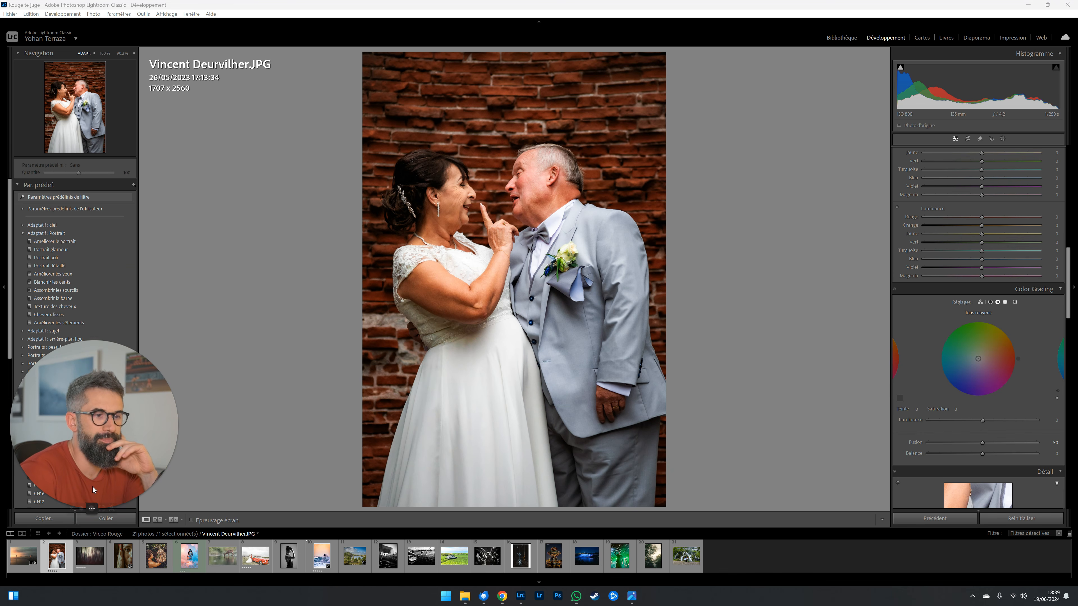
pyautogui.click(82, 508)
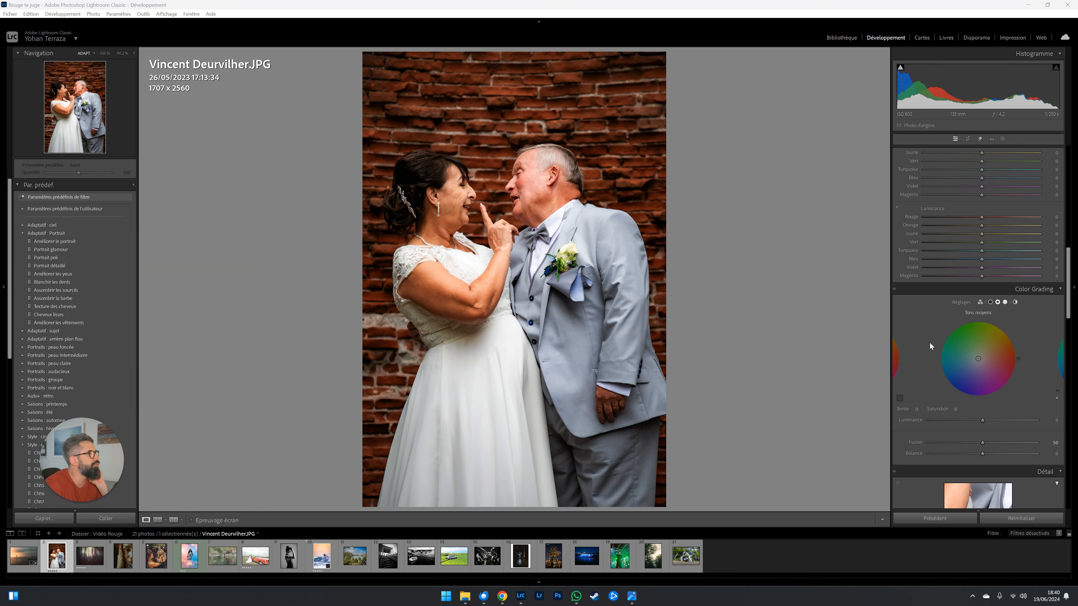
# - Convert the wedding photo to black and white and raise the contrast to +26
pyautogui.scroll(10, 930, 343)
pyautogui.click(1027, 166)
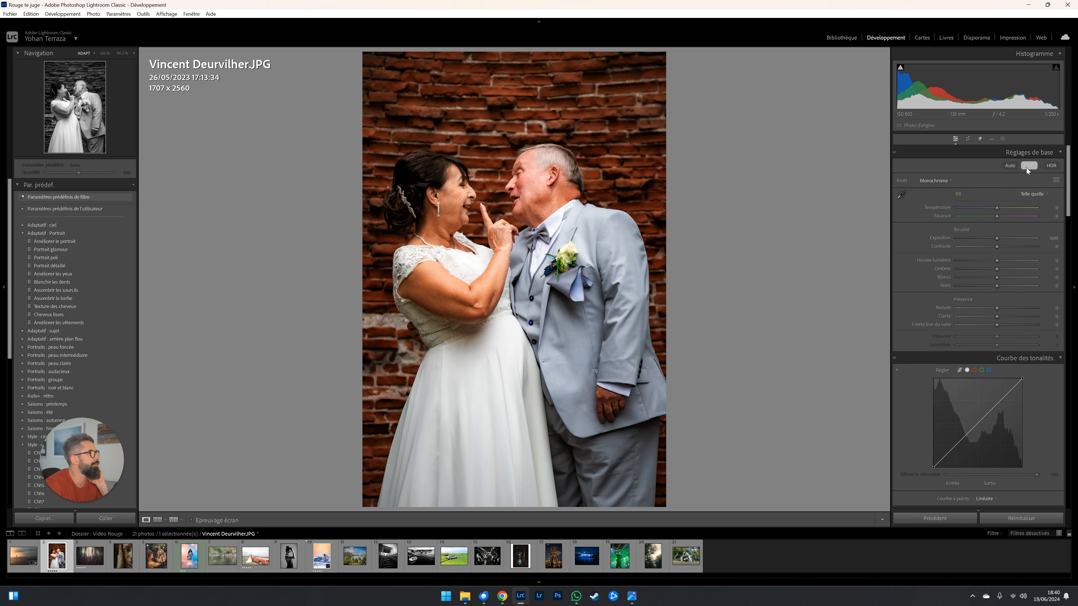
pyautogui.click(1008, 247)
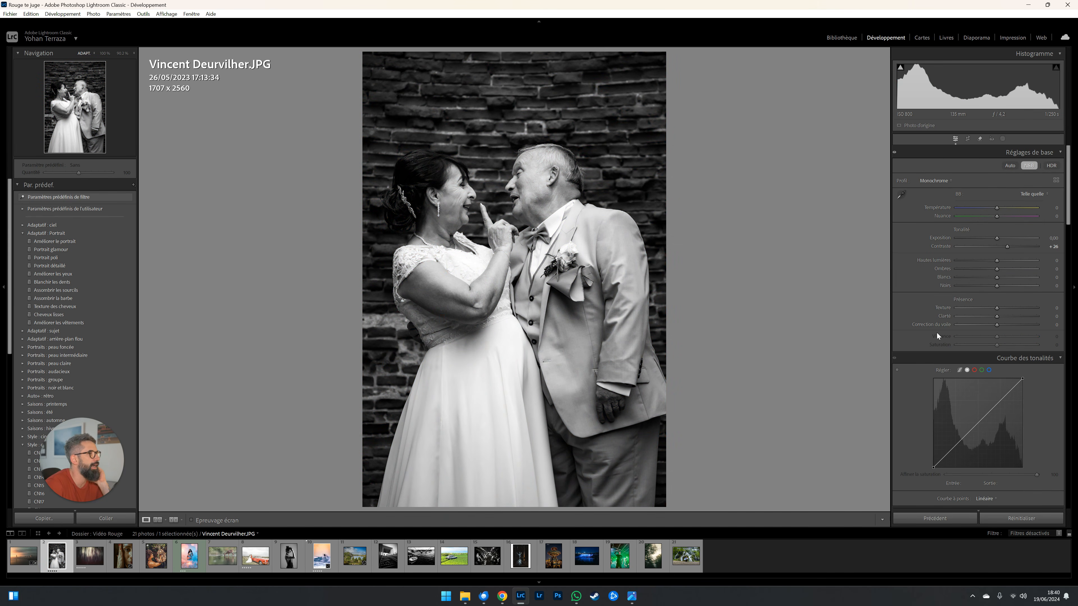
# - Try a faded look by lifting the tone curve's black point to output 35, and reset the wedding photo's settings
pyautogui.moveTo(933, 466); pyautogui.dragTo(933, 458)
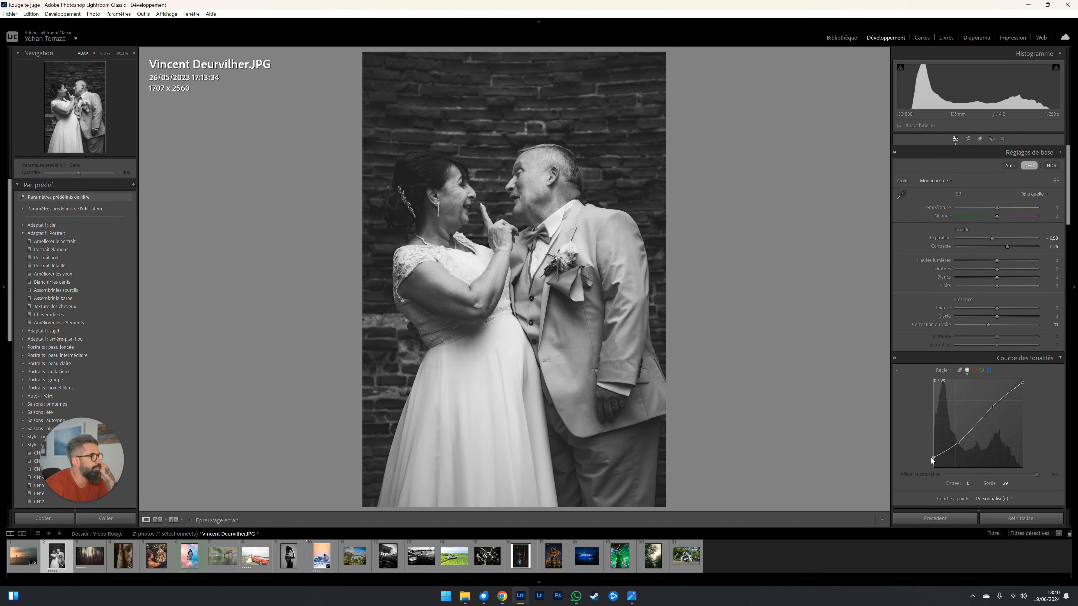
pyautogui.moveTo(931, 458); pyautogui.dragTo(929, 456)
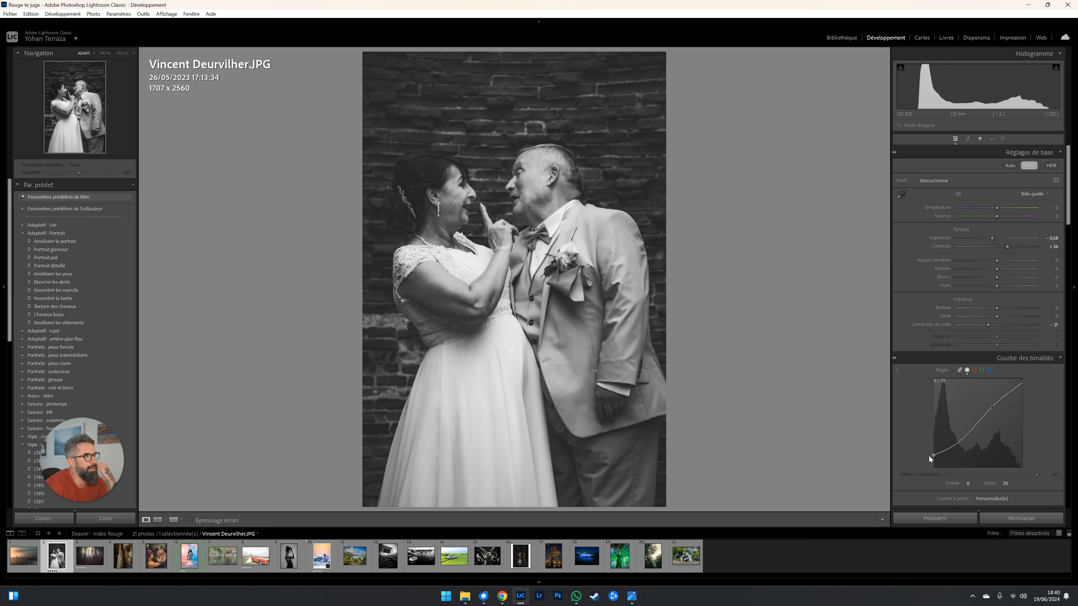
pyautogui.click(1020, 519)
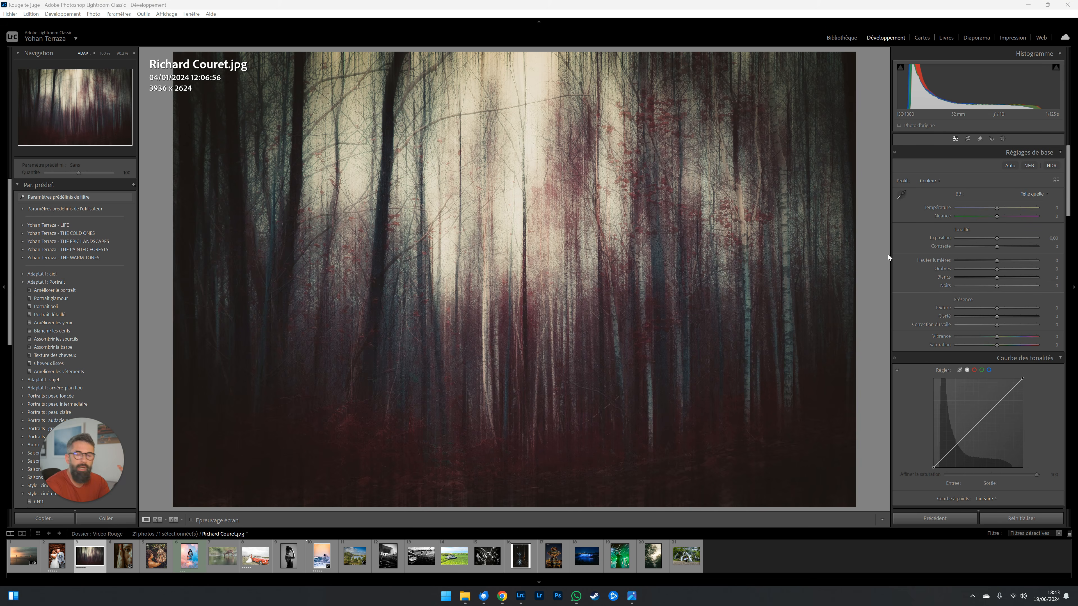
# - Set the forest photo's white balance by sampling the bright sky between the treetops as the neutral colour
pyautogui.scroll(-3, 921, 308)
pyautogui.scroll(3, 890, 188)
pyautogui.click(901, 194)
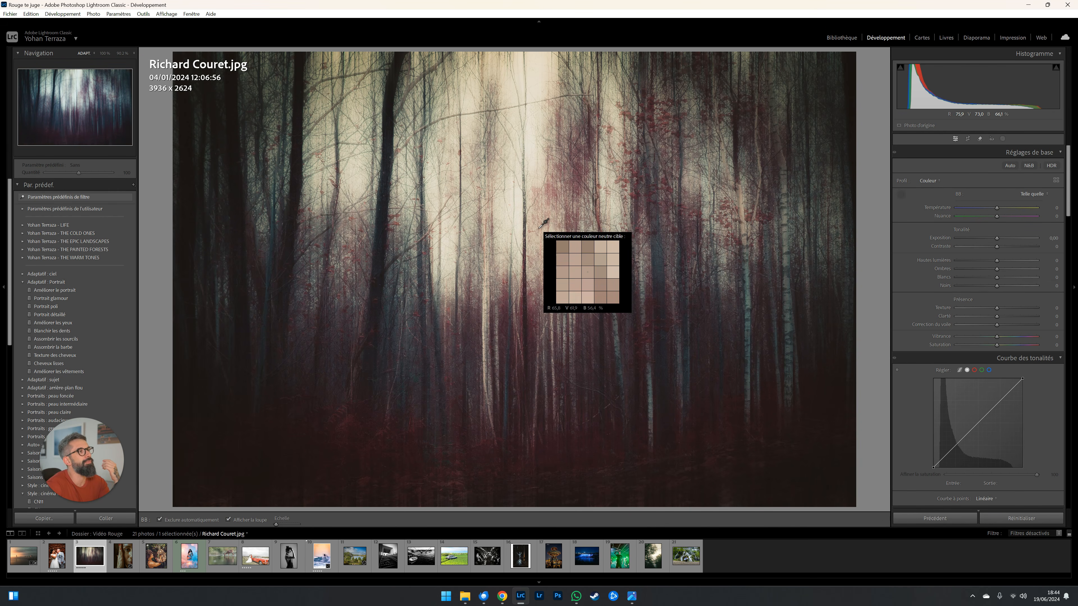
pyautogui.click(535, 77)
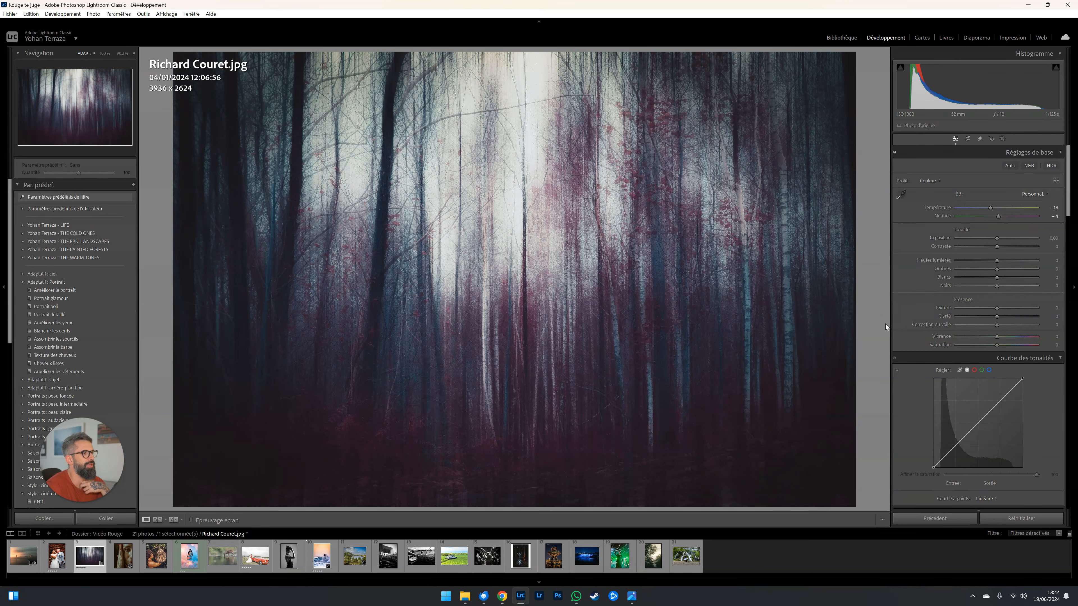
# - Shift the hue of the forest photo's blues toward violet, to +43
pyautogui.scroll(-10, 929, 302)
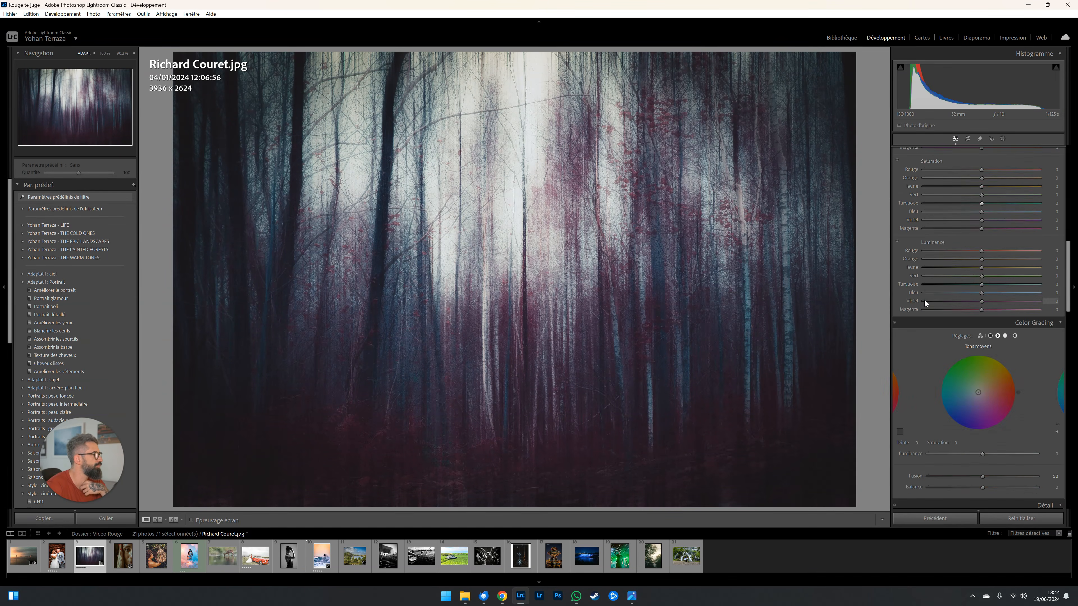
pyautogui.moveTo(978, 295)
pyautogui.mouseDown()
pyautogui.moveTo(996, 301)
pyautogui.moveTo(975, 280)
pyautogui.mouseUp()
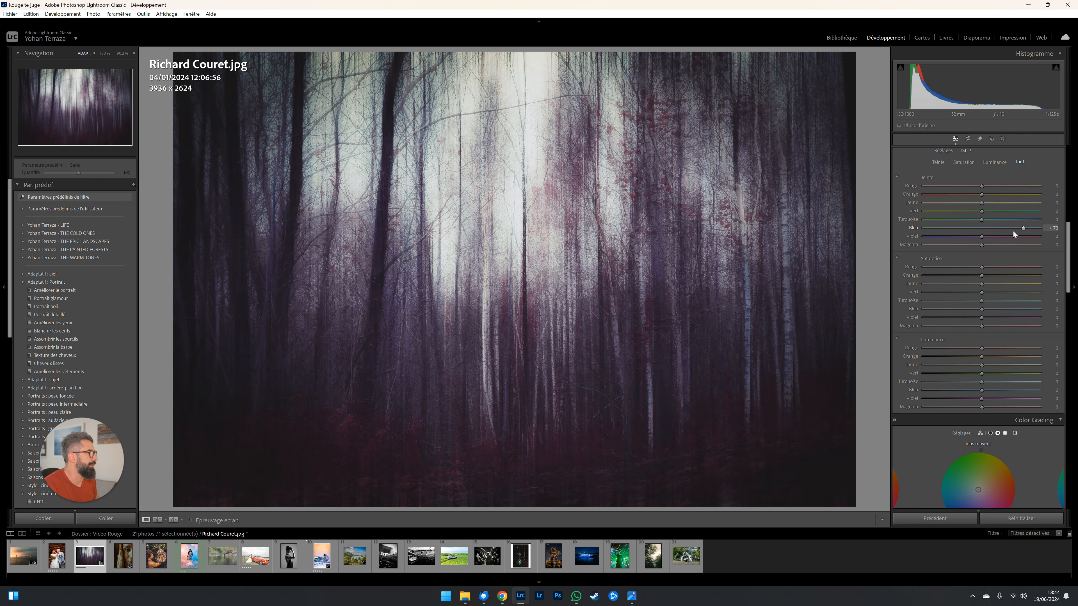
pyautogui.moveTo(994, 227); pyautogui.dragTo(1008, 227)
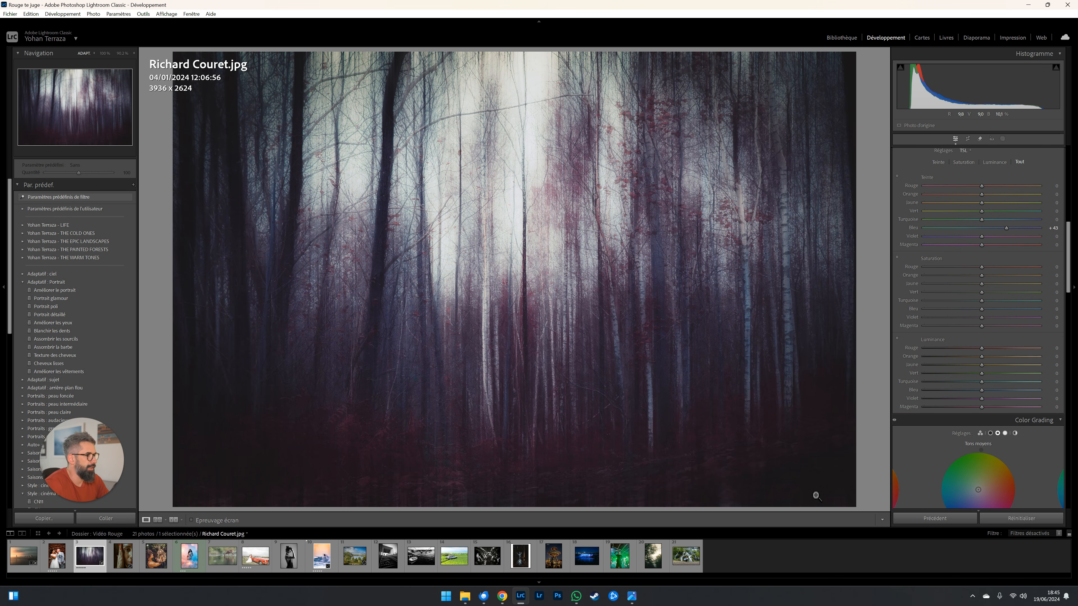
# - Paint a brush mask over the trees on the right side of the forest and raise its clarity to 55
pyautogui.press('k')
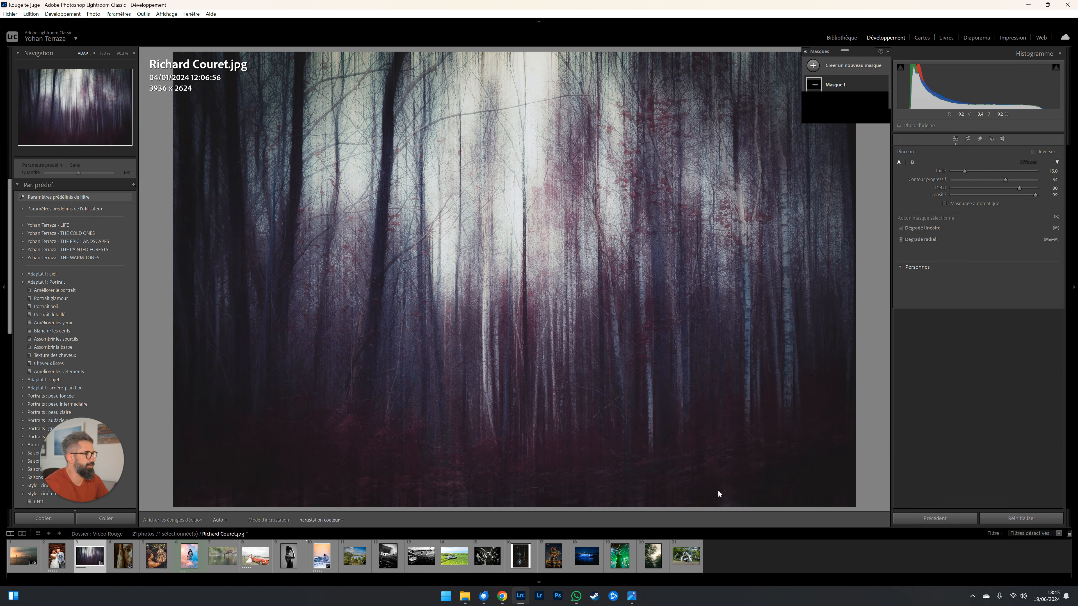
pyautogui.scroll(1, 705, 265)
pyautogui.moveTo(700, 275)
pyautogui.mouseDown()
pyautogui.moveTo(688, 399)
pyautogui.moveTo(692, 262)
pyautogui.mouseUp()
pyautogui.scroll(-5, 927, 370)
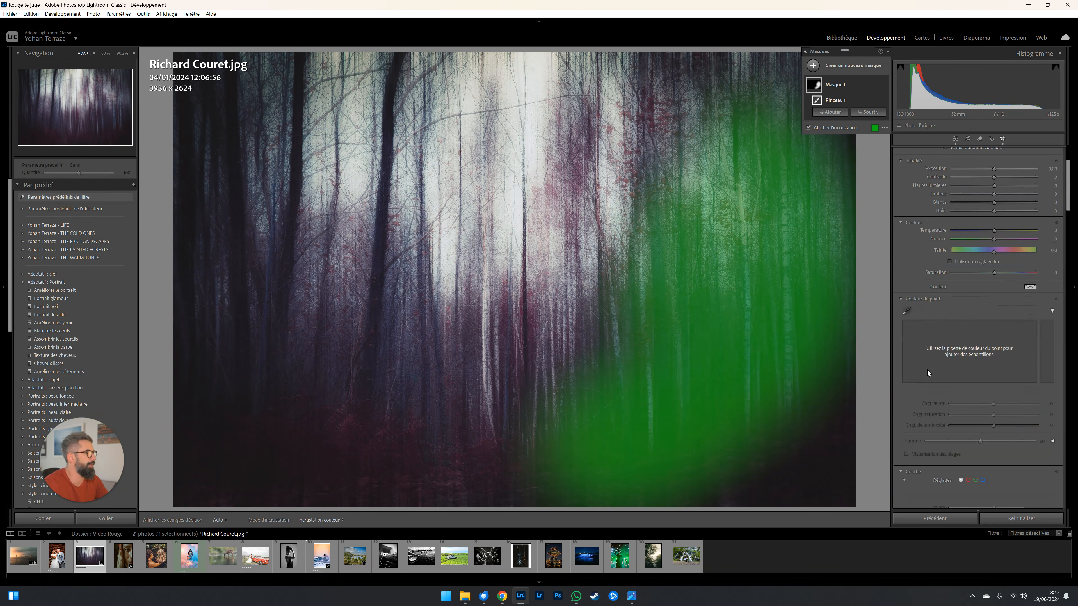
pyautogui.moveTo(994, 322); pyautogui.dragTo(1019, 323)
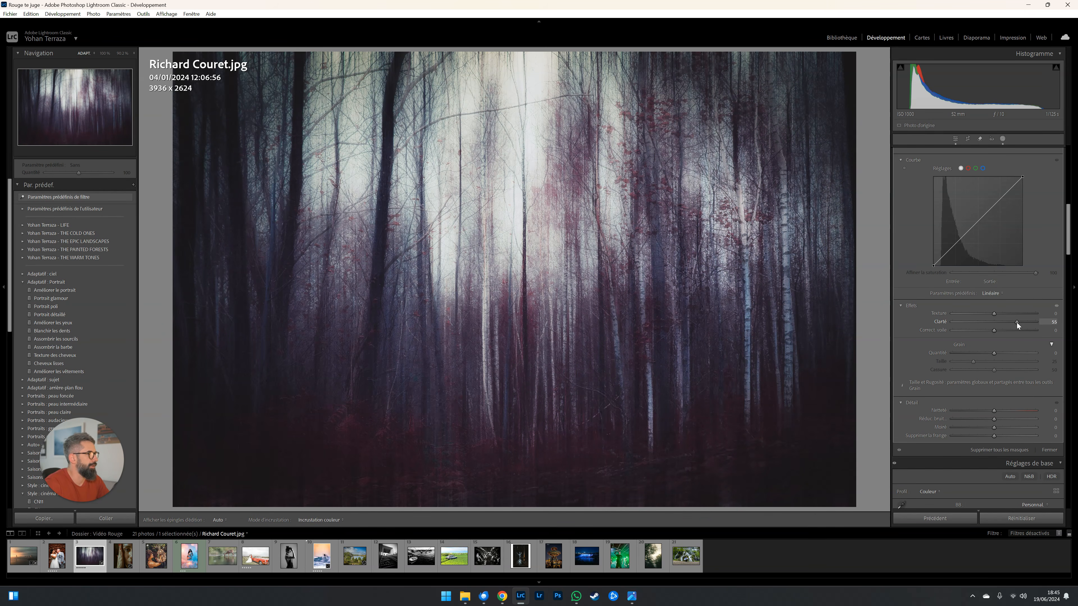
# - Try extending the clarity brush mask across the remaining trees, check the result at 100%, and reset the forest photo's settings
pyautogui.moveTo(329, 293)
pyautogui.mouseDown()
pyautogui.moveTo(259, 217)
pyautogui.moveTo(237, 237)
pyautogui.mouseUp()
pyautogui.moveTo(628, 280)
pyautogui.mouseDown()
pyautogui.moveTo(659, 303)
pyautogui.moveTo(772, 237)
pyautogui.mouseUp()
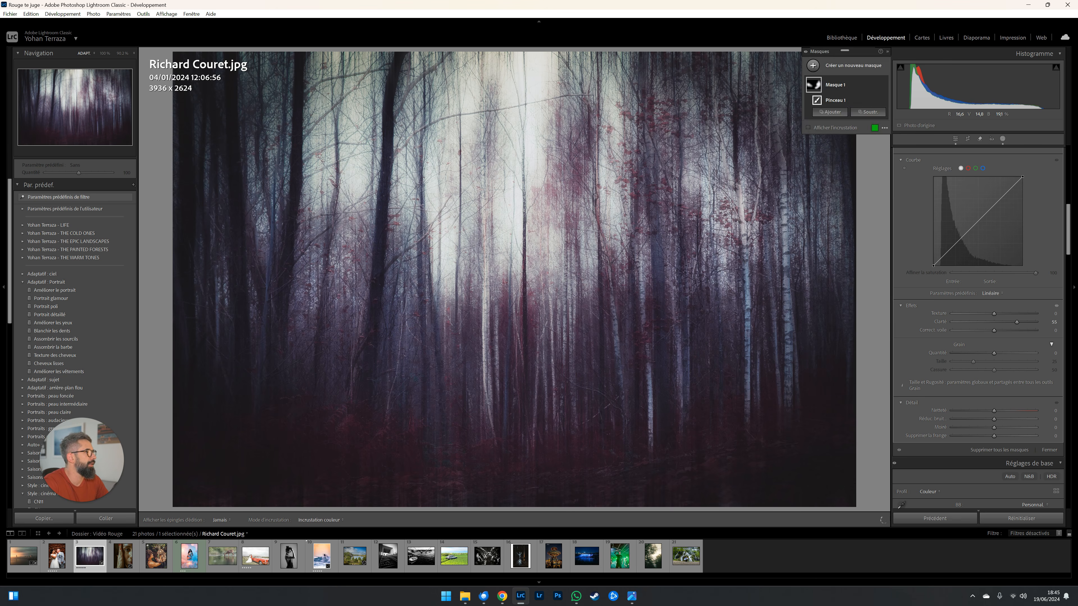
pyautogui.moveTo(628, 352)
pyautogui.mouseDown()
pyautogui.moveTo(561, 382)
pyautogui.moveTo(480, 391)
pyautogui.mouseUp()
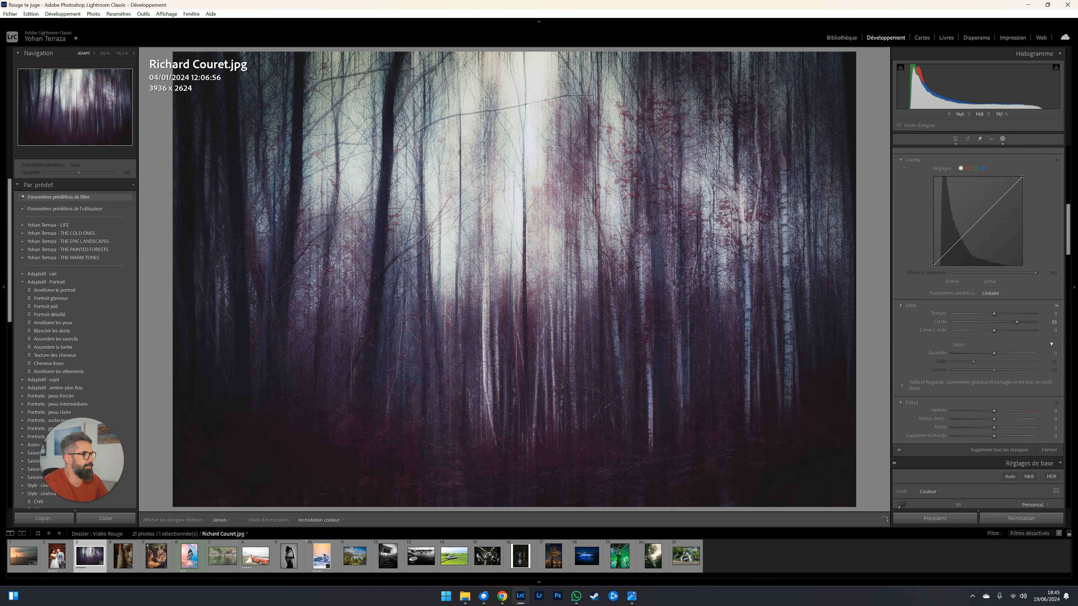
pyautogui.click(480, 391)
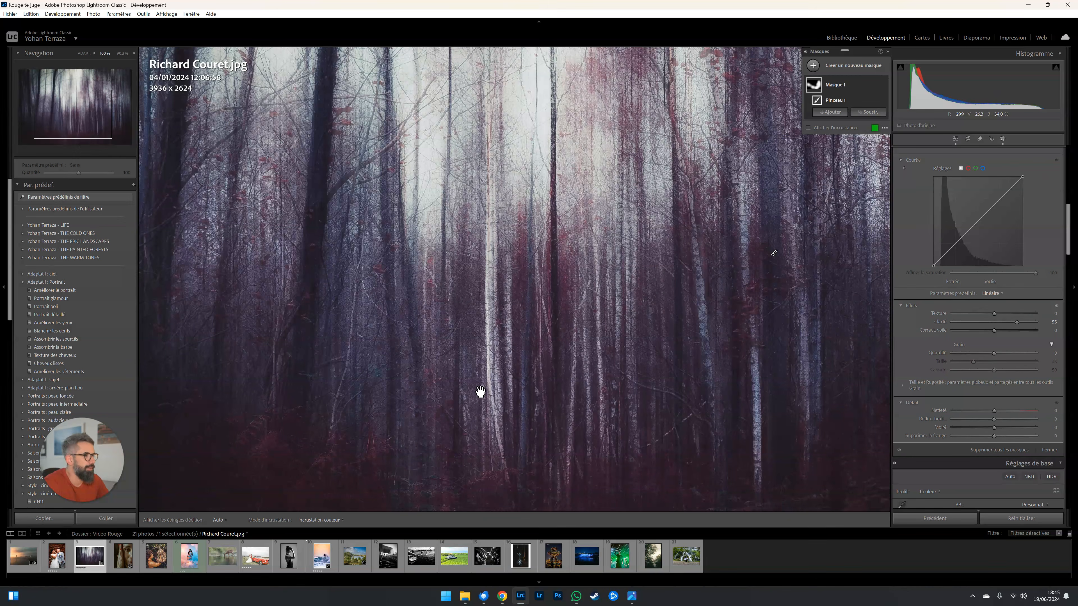
pyautogui.click(480, 392)
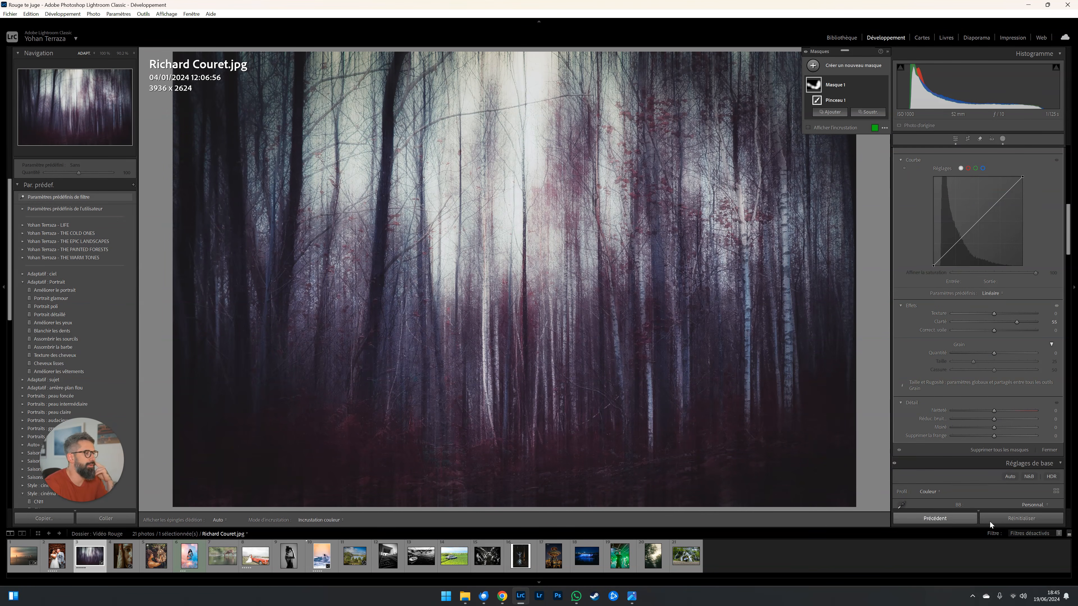
pyautogui.click(1027, 519)
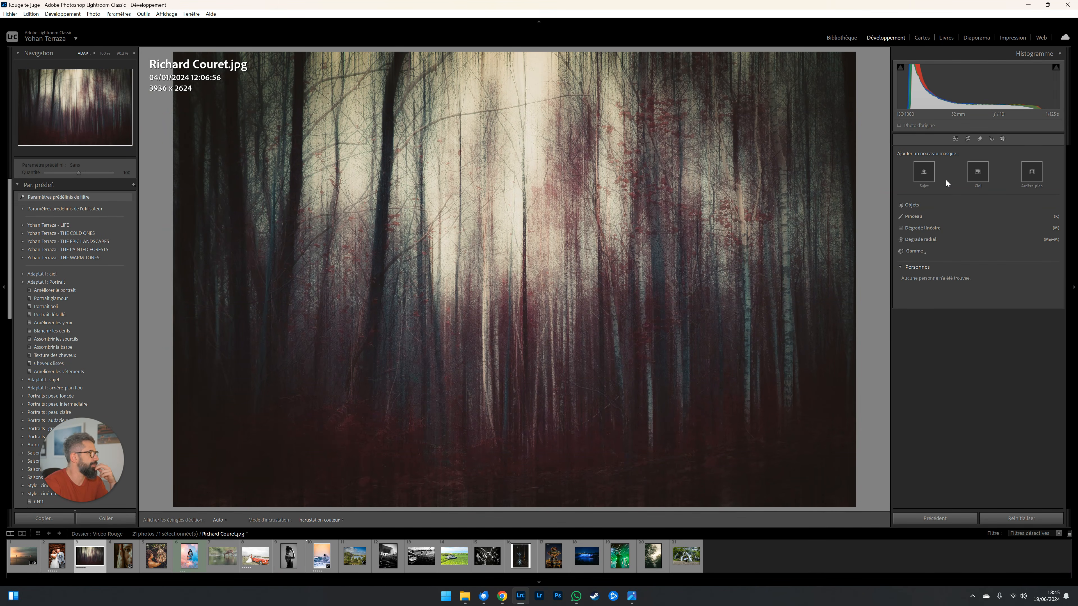
# - Leave masking, move past the close-up hand portrait, and examine the photo of the woman holding a cat at 100%
pyautogui.click(954, 139)
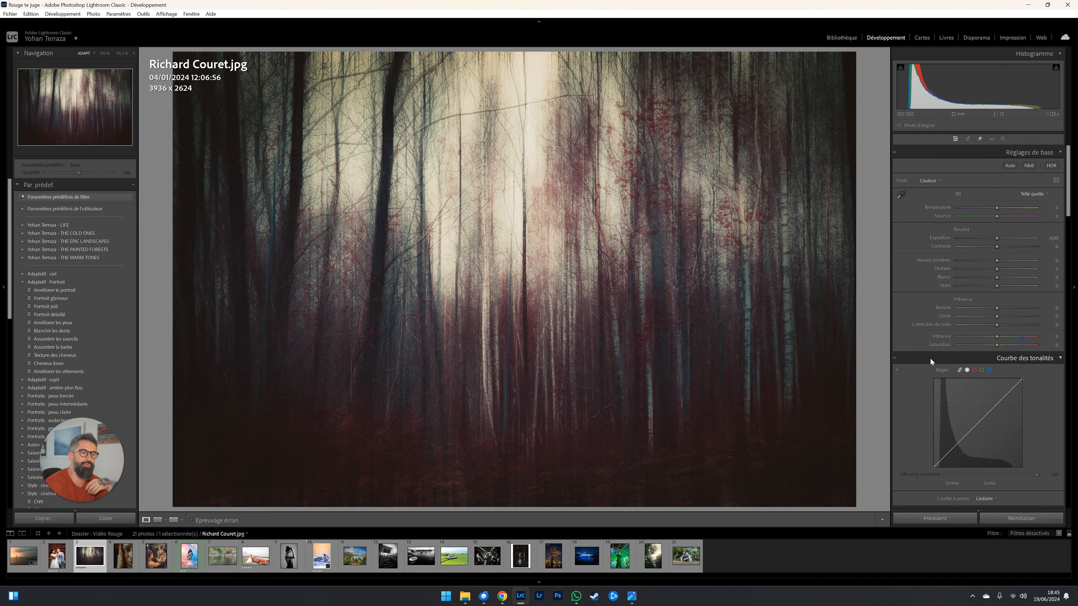
pyautogui.press('Right')
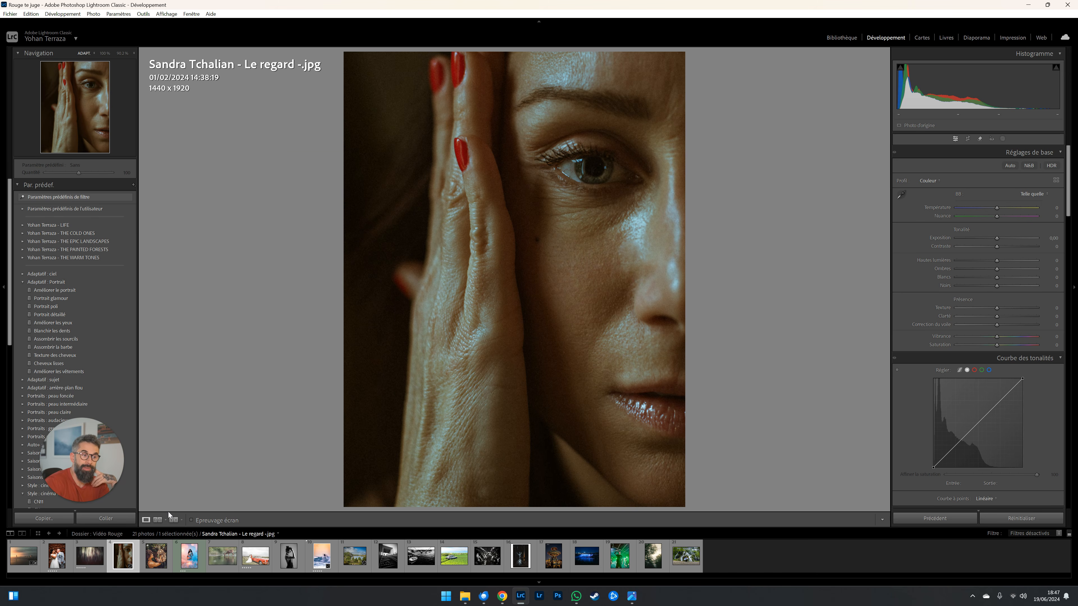
pyautogui.click(156, 555)
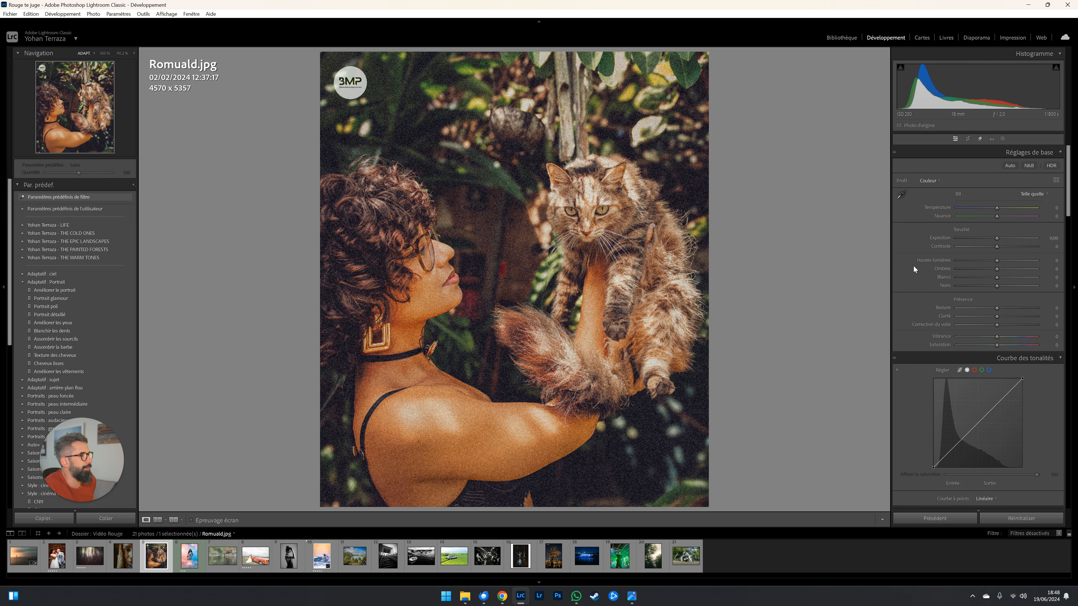
pyautogui.scroll(-3, 914, 310)
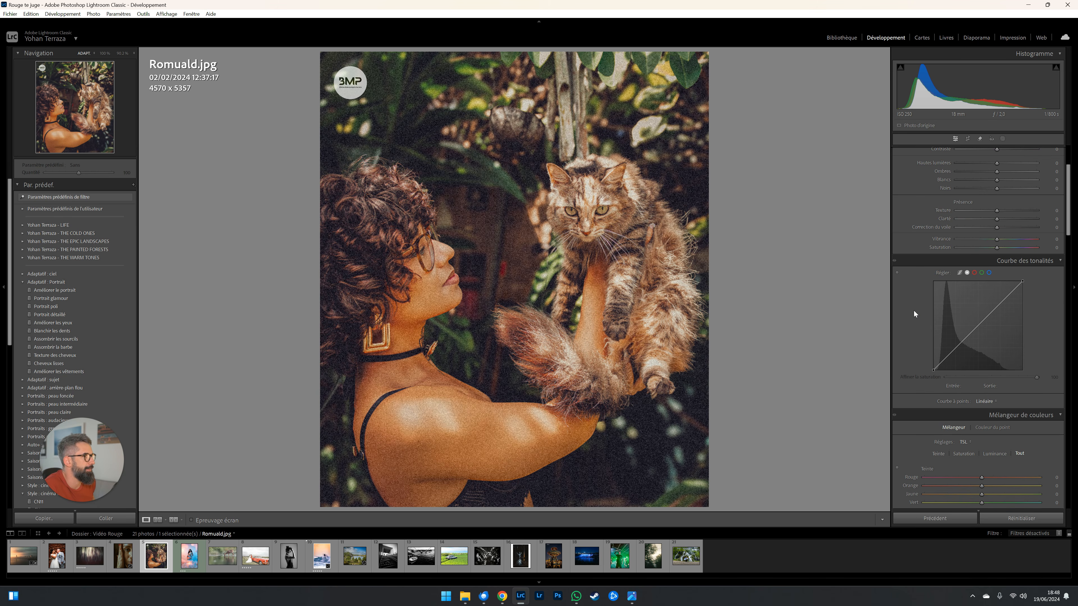
pyautogui.scroll(-3, 914, 310)
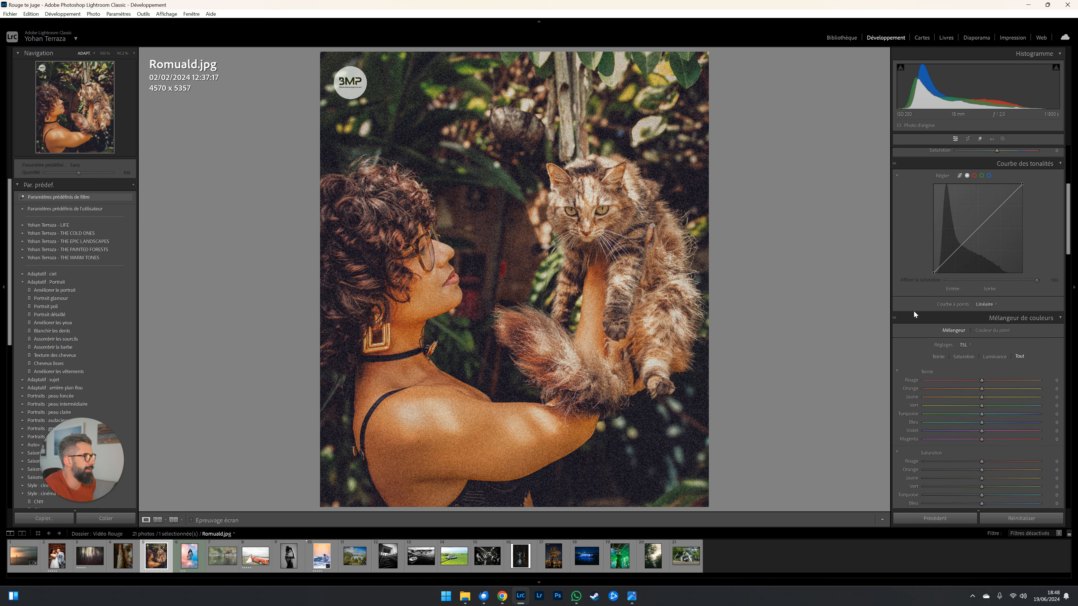
pyautogui.click(507, 275)
pyautogui.moveTo(627, 237); pyautogui.dragTo(583, 310)
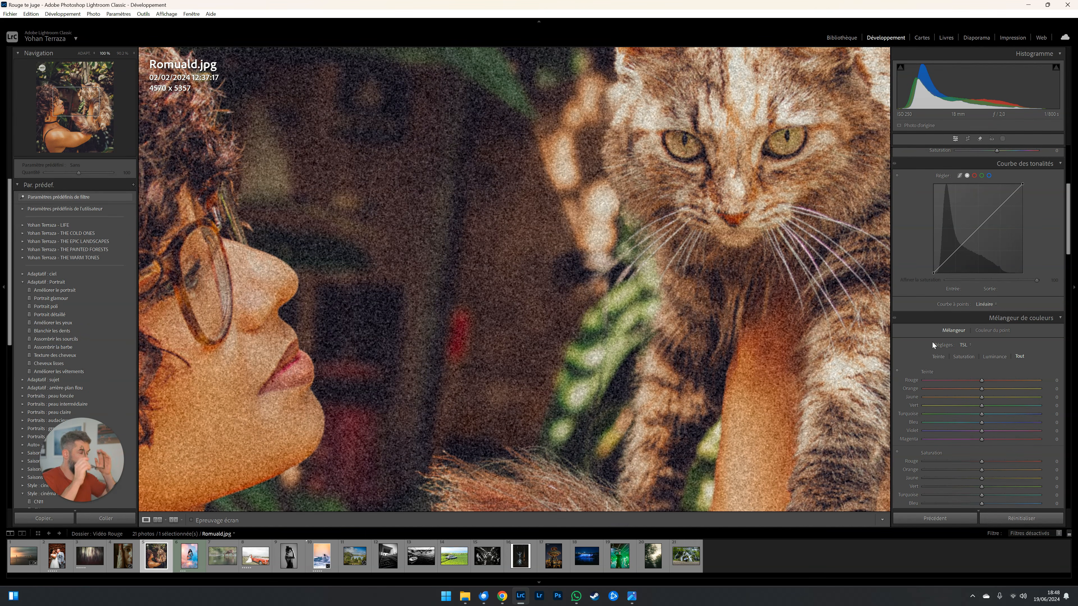
pyautogui.click(956, 380)
pyautogui.moveTo(957, 380); pyautogui.dragTo(974, 381)
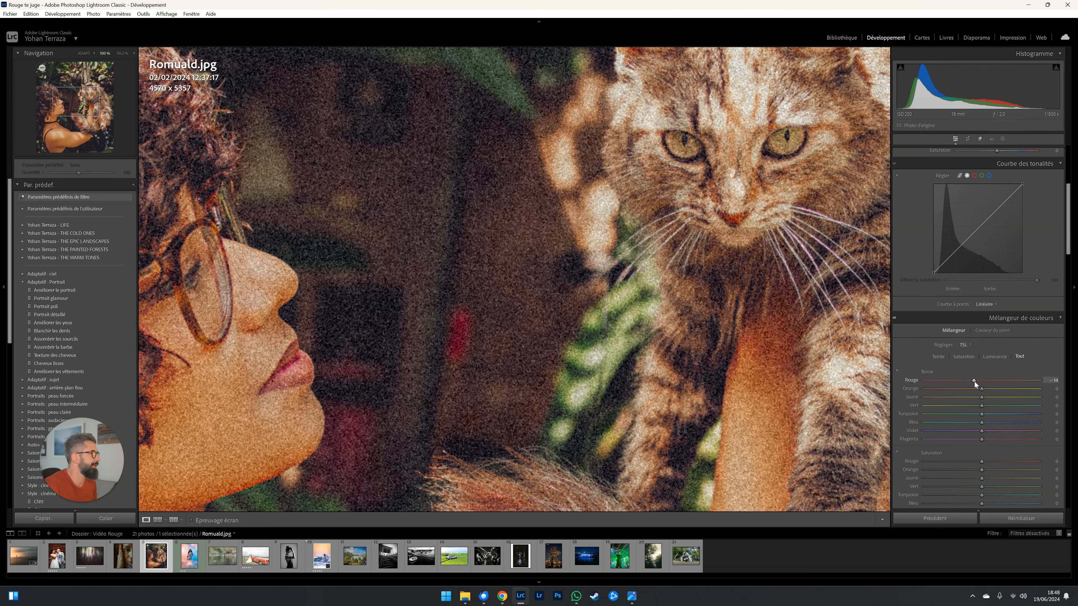
pyautogui.doubleClick(975, 381)
# - Lower the saturation of the reds in the woman-and-cat photo to -33, checking the effect on the whole image
pyautogui.click(953, 461)
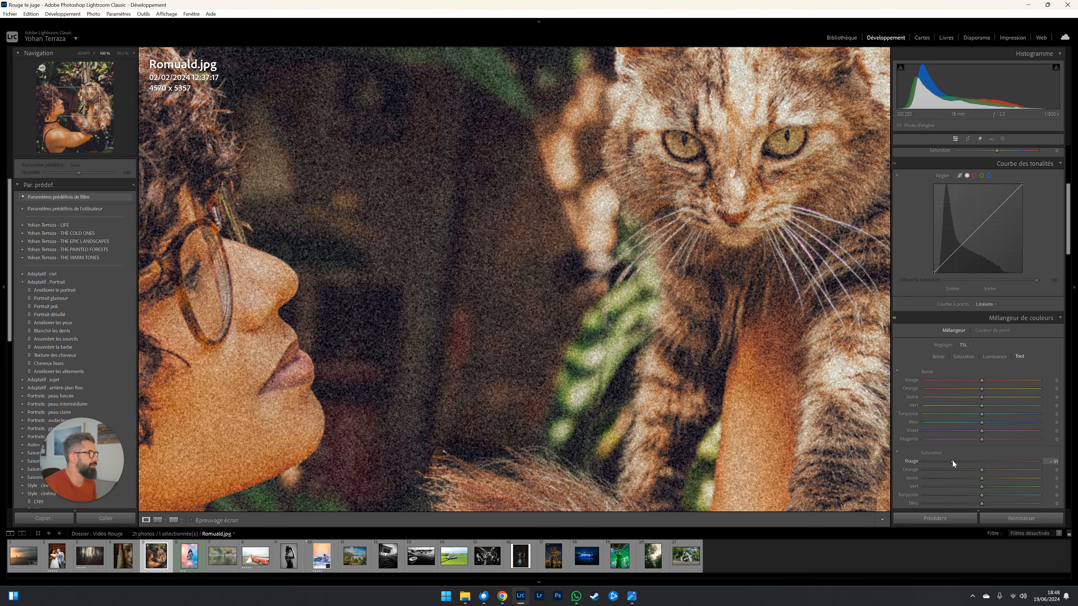
pyautogui.moveTo(949, 461); pyautogui.dragTo(953, 460)
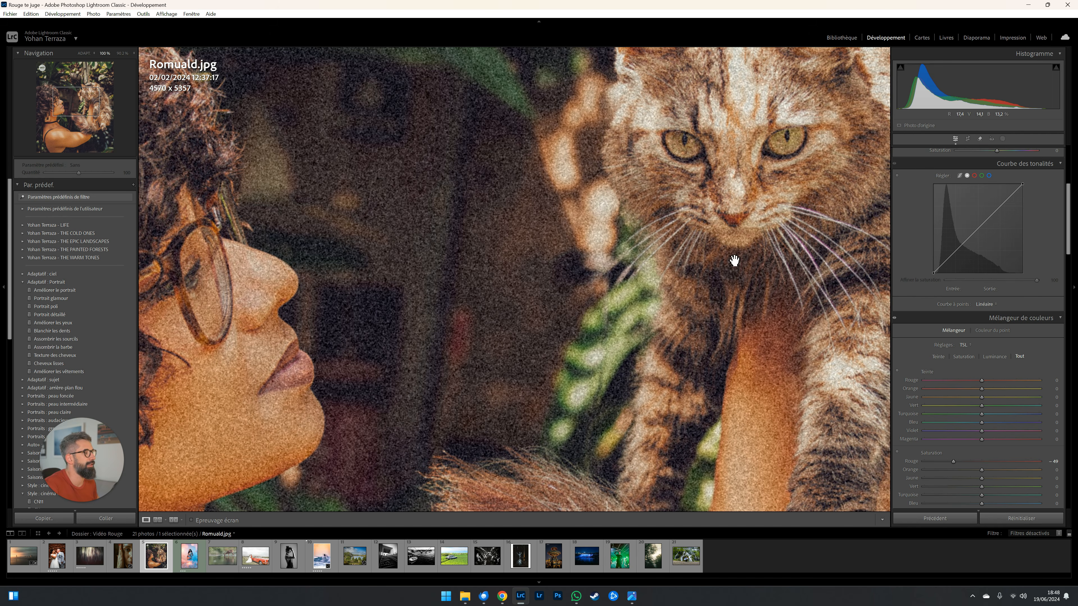
pyautogui.click(723, 236)
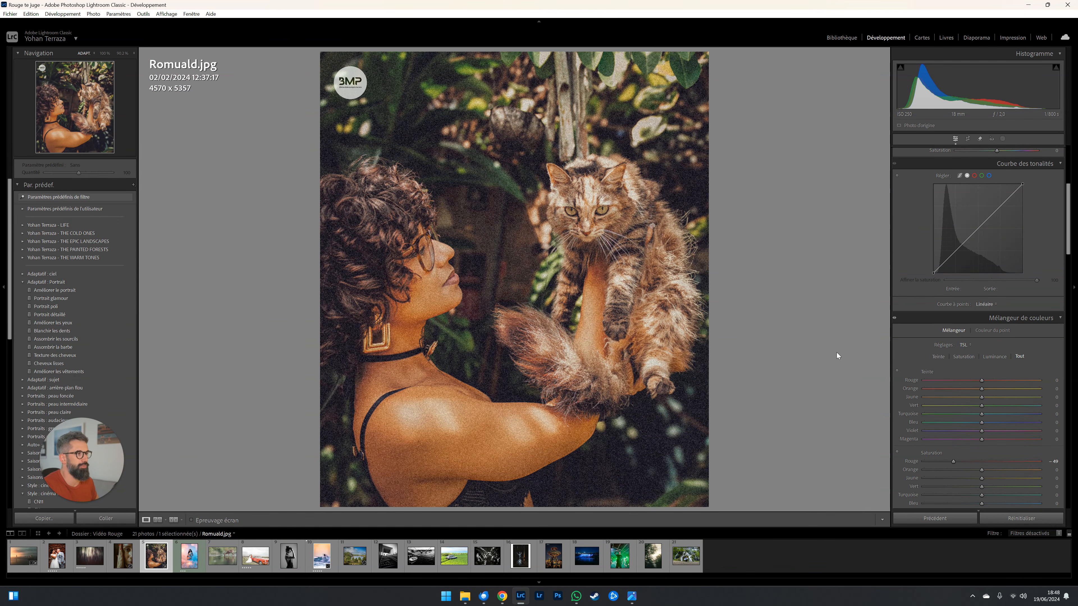
pyautogui.moveTo(953, 462); pyautogui.dragTo(971, 462)
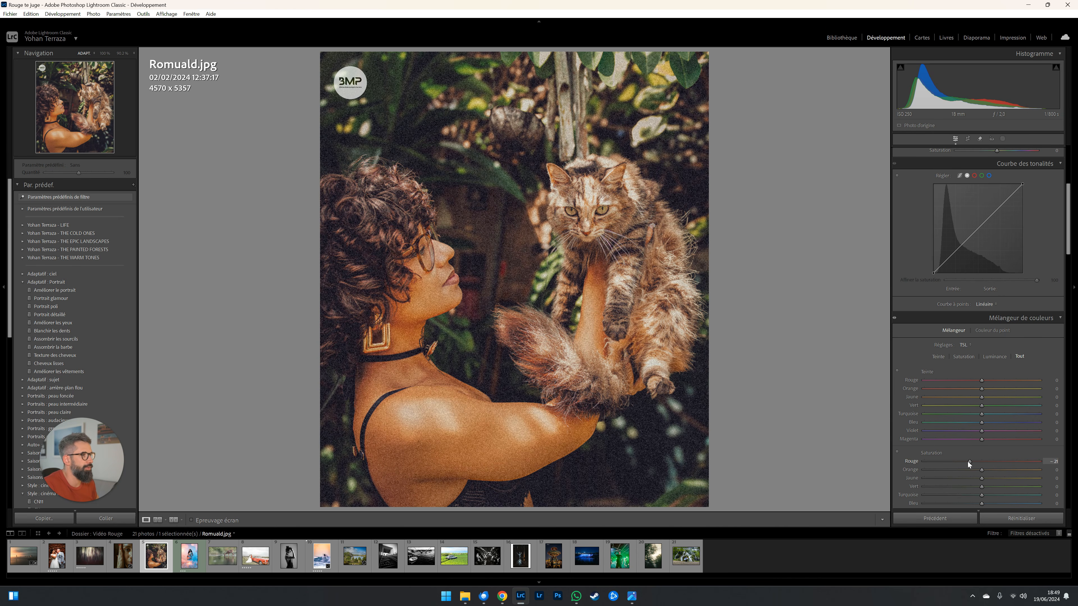
pyautogui.moveTo(967, 461); pyautogui.dragTo(961, 459)
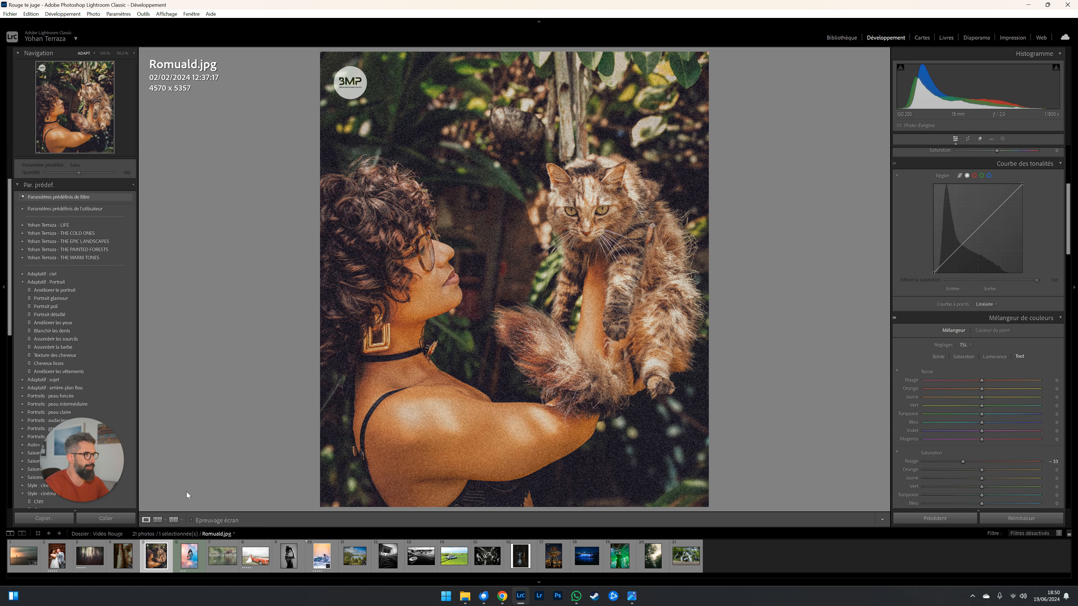
# - Open the photo of the woman seated on clouds and examine her face and upper body at 100%
pyautogui.press('Right')
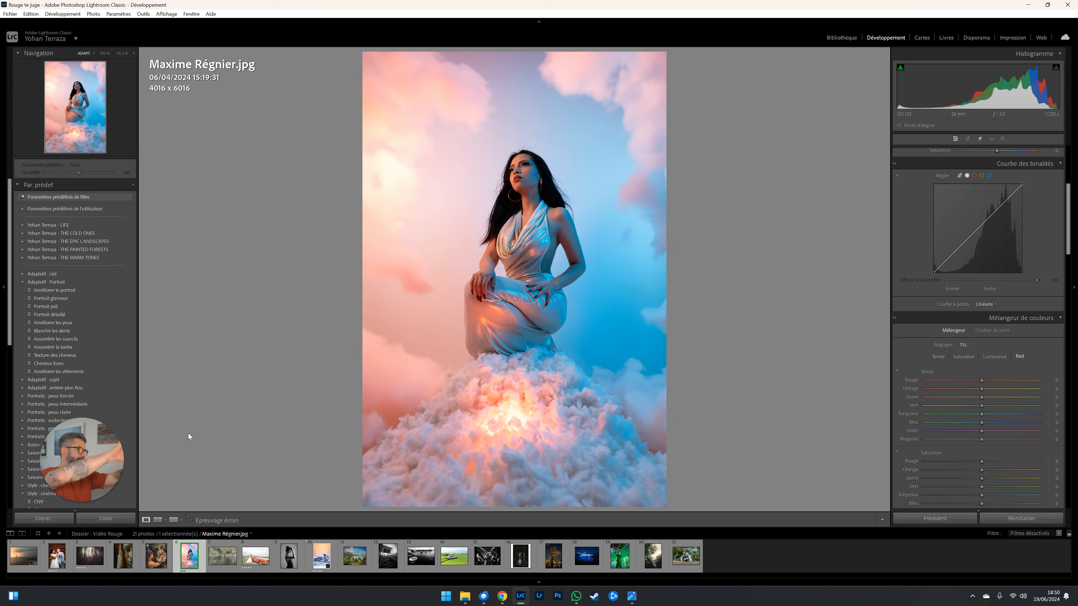
pyautogui.click(549, 192)
pyautogui.click(549, 191)
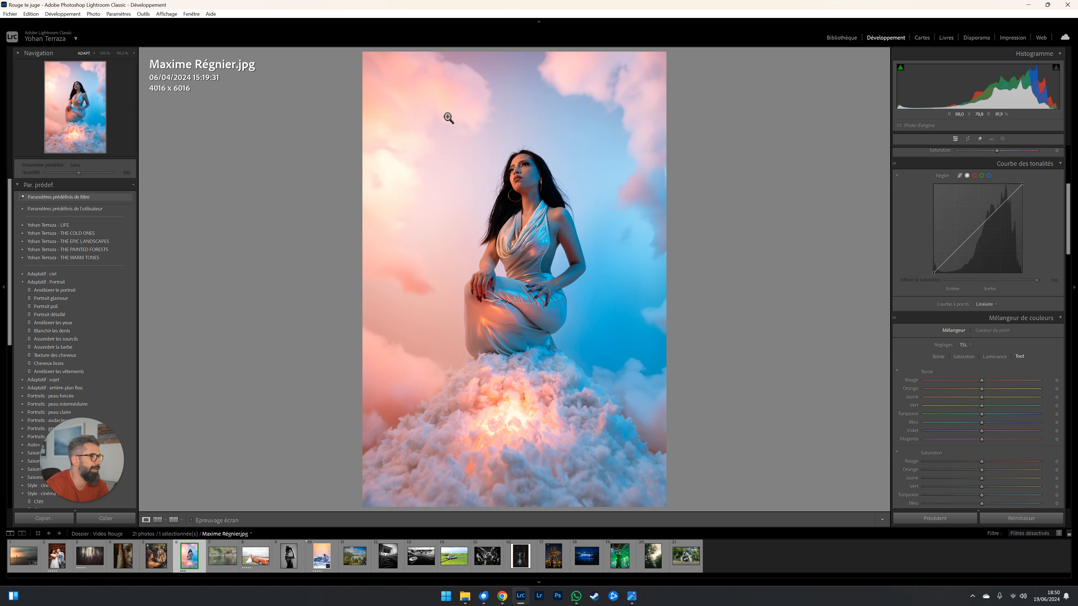
pyautogui.click(513, 168)
pyautogui.moveTo(542, 237); pyautogui.dragTo(517, 180)
pyautogui.click(517, 180)
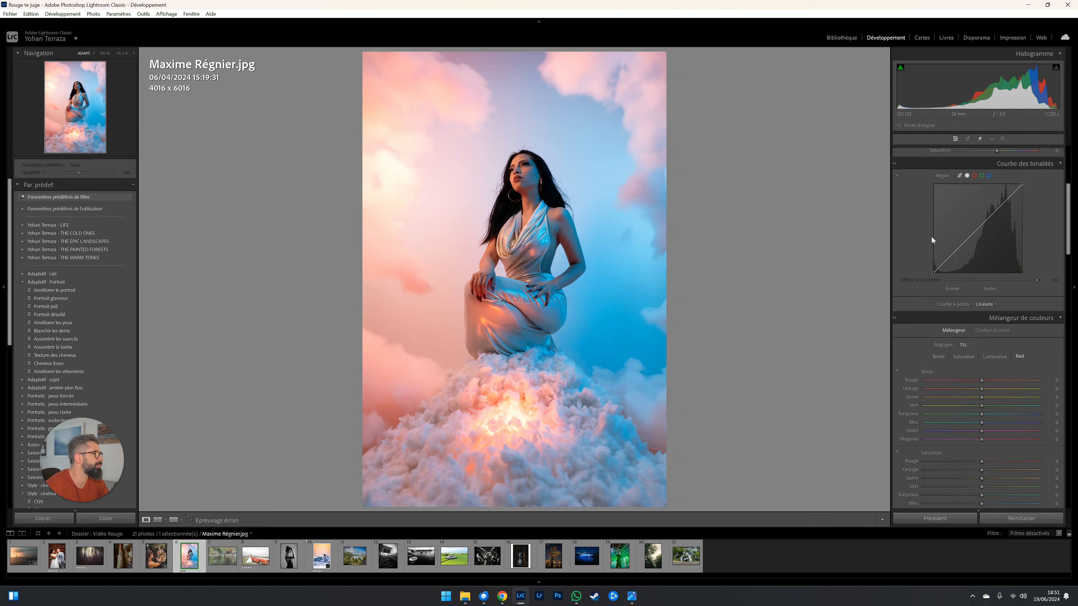
# - Create a colour range mask on the cloud portrait by sampling the warm skin tone of the woman's face
pyautogui.scroll(5, 932, 237)
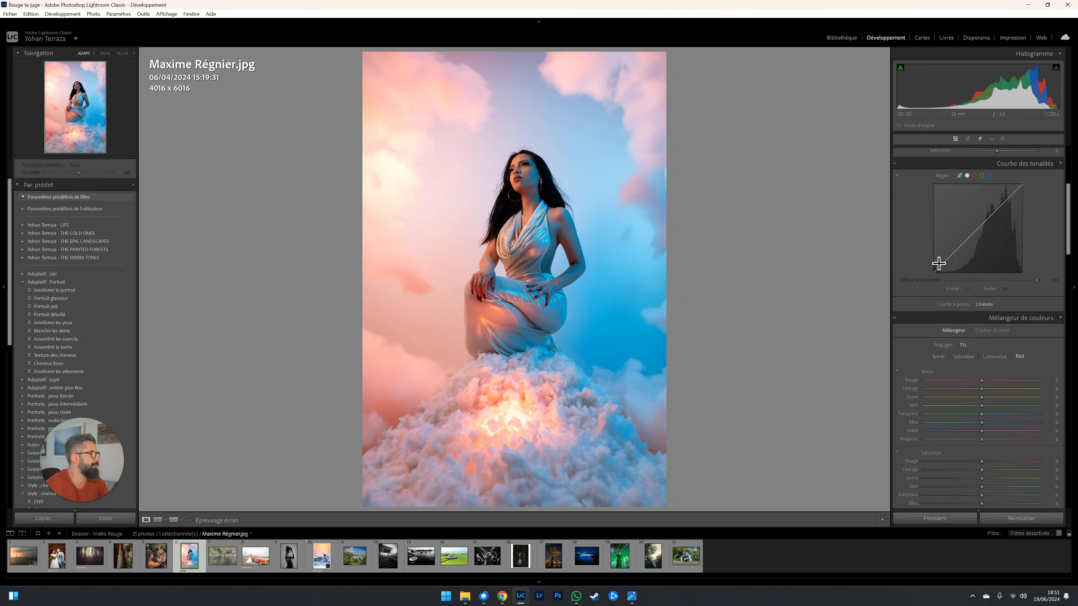
pyautogui.click(1002, 139)
pyautogui.click(916, 250)
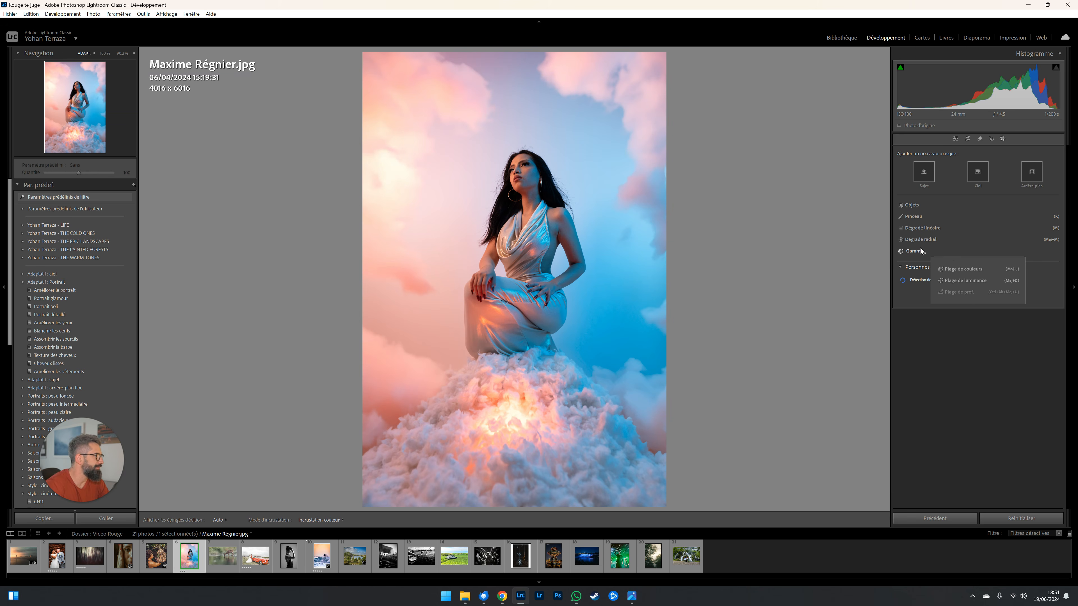
pyautogui.click(977, 269)
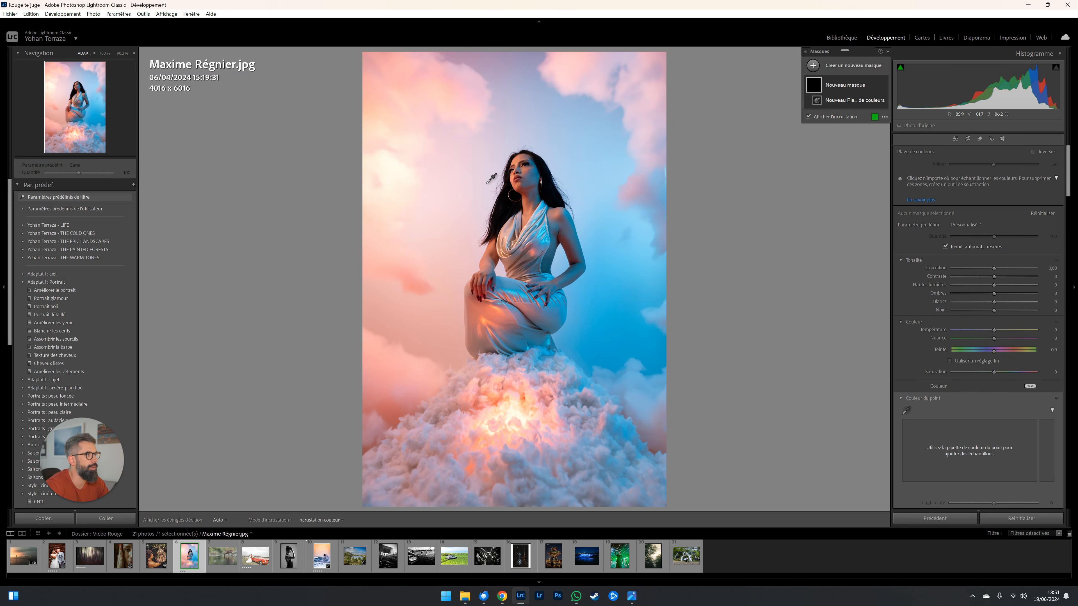
pyautogui.click(512, 175)
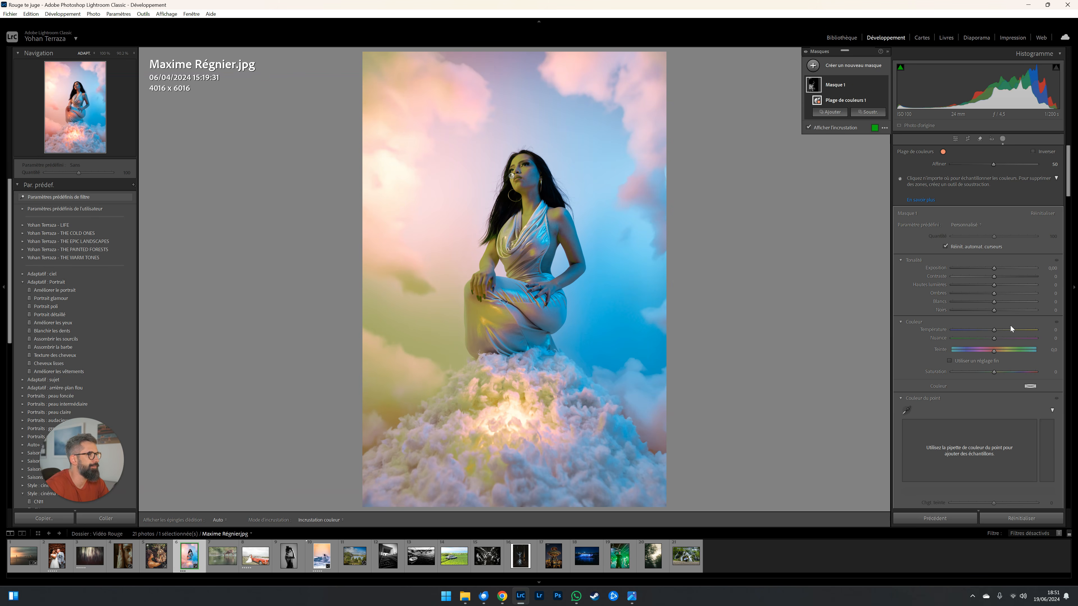
# - Set the skin-tone mask's exposure to 0.46 and saturation to 32, then compare the photo before and after
pyautogui.moveTo(994, 268); pyautogui.dragTo(999, 273)
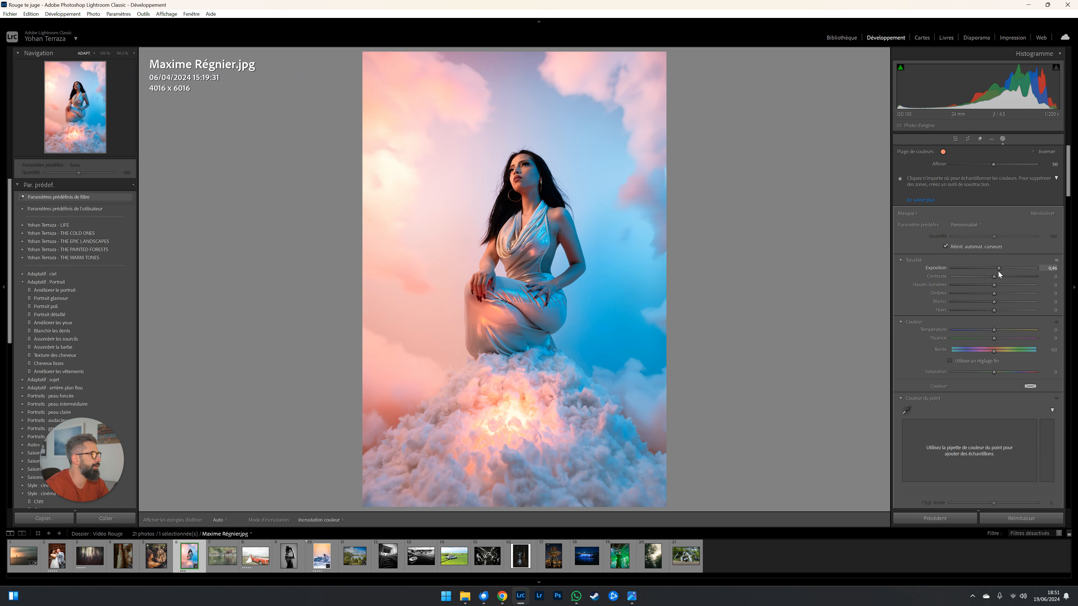
pyautogui.moveTo(1004, 372); pyautogui.dragTo(1007, 371)
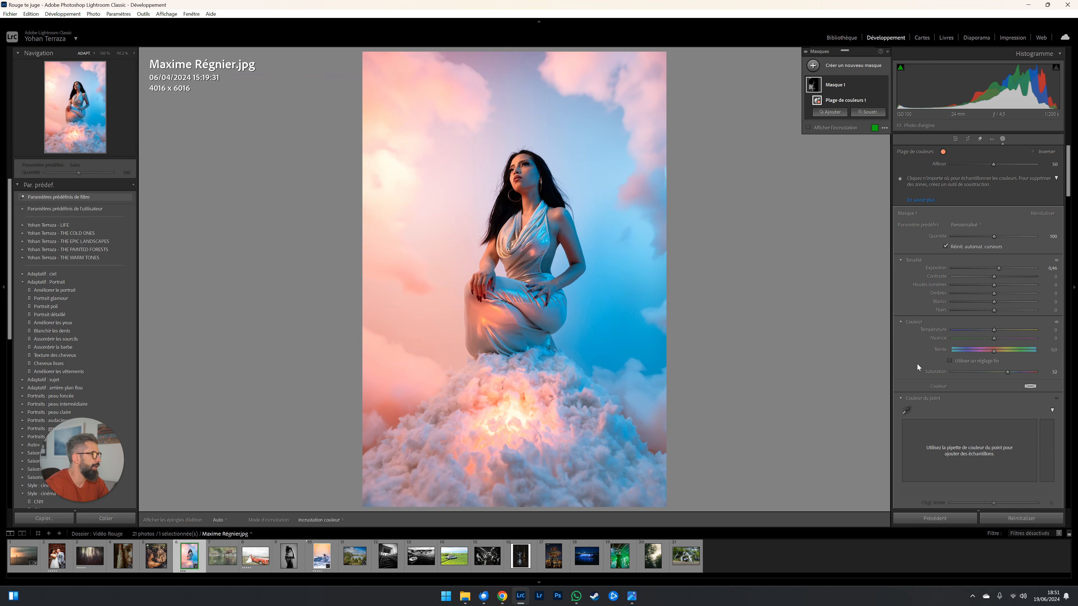
pyautogui.click(969, 140)
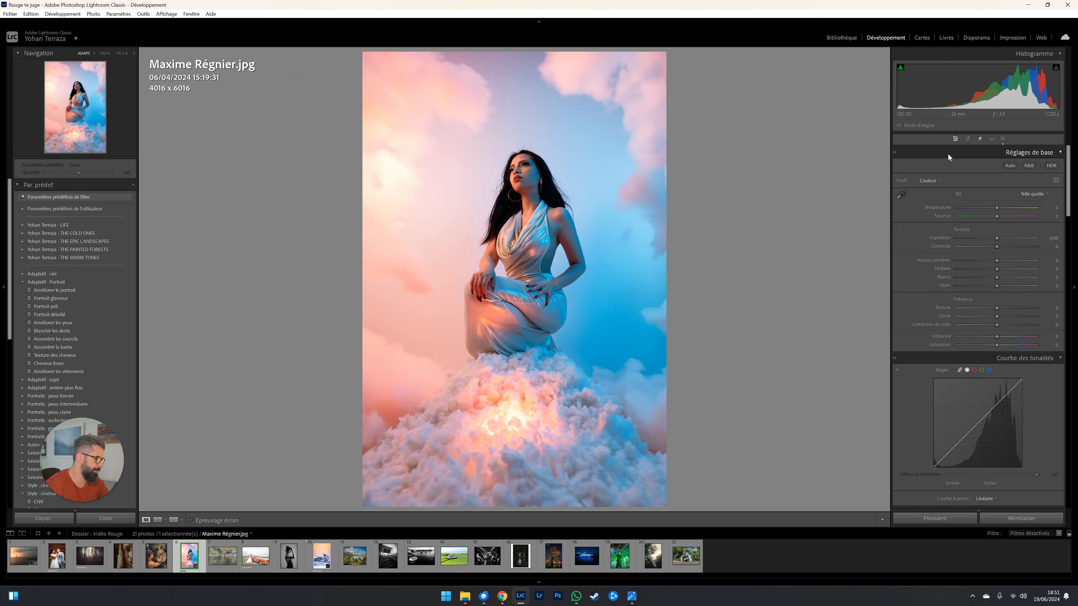
pyautogui.press('\\')
pyautogui.press('\\')
pyautogui.press('\\')
pyautogui.press('\\')
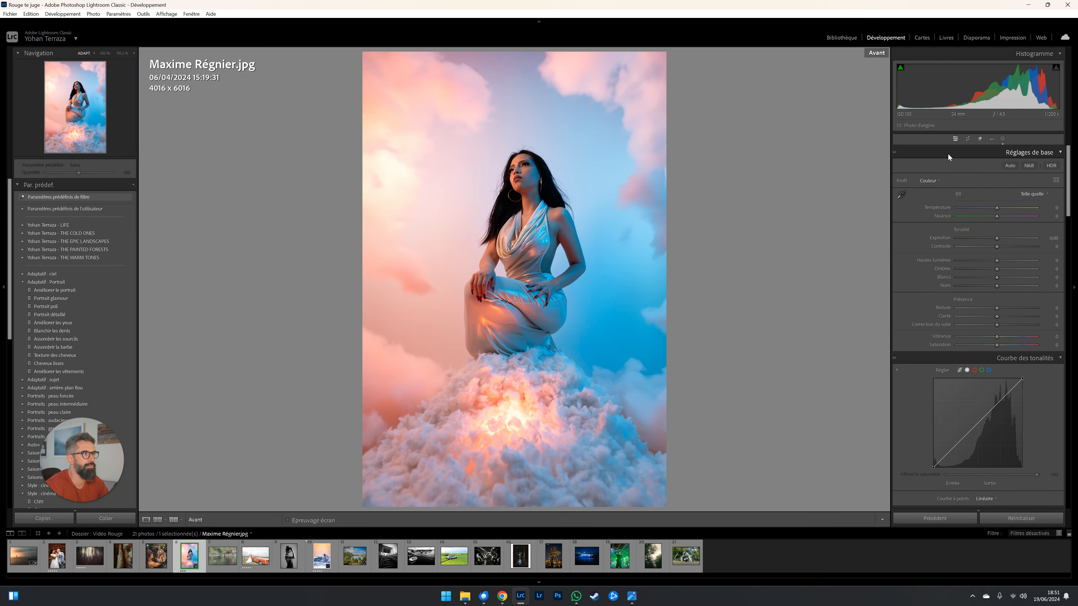
# - Try a contrast change on the cloud portrait, reset it, and raise the whites to +33 instead
pyautogui.moveTo(997, 247); pyautogui.dragTo(1005, 247)
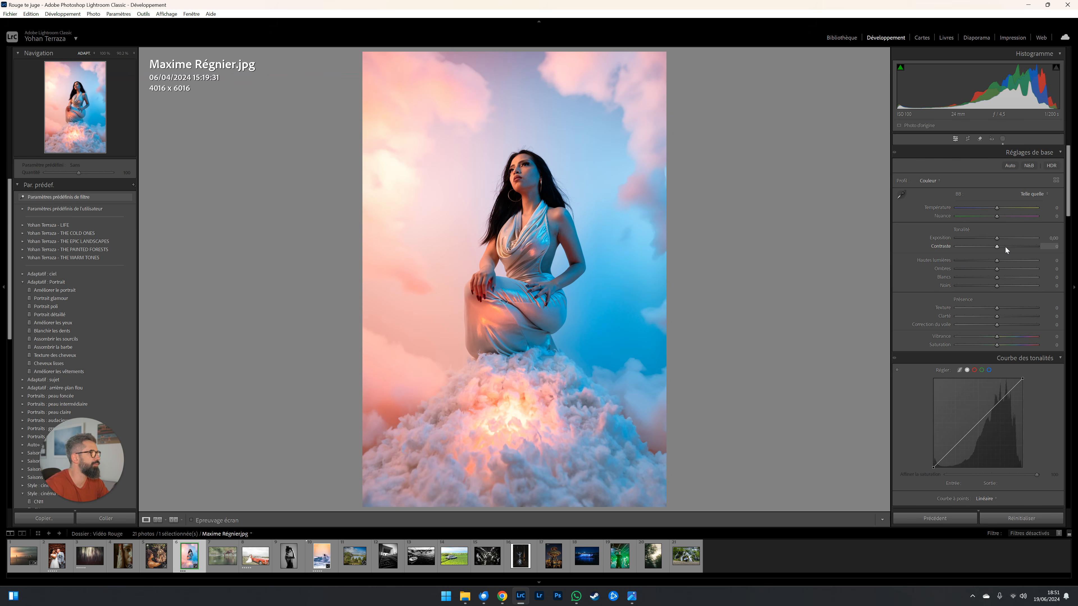
pyautogui.doubleClick(1005, 246)
pyautogui.moveTo(998, 278); pyautogui.dragTo(1009, 278)
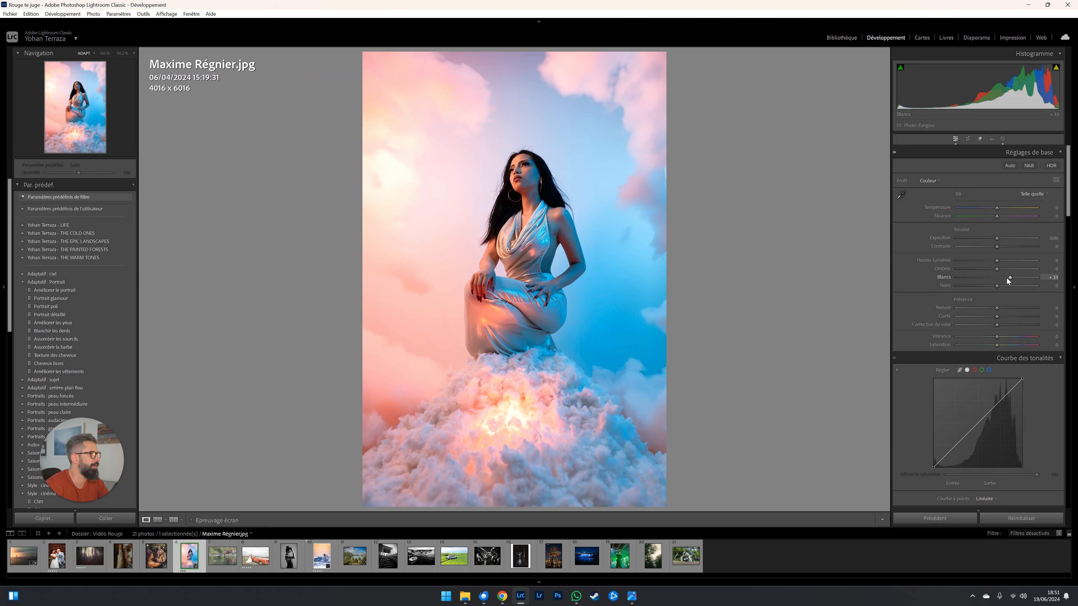
# - Raise the highlights on the cloud portrait's tone curve, hold the midtones with a second point, and compare with the original
pyautogui.scroll(-3, 920, 320)
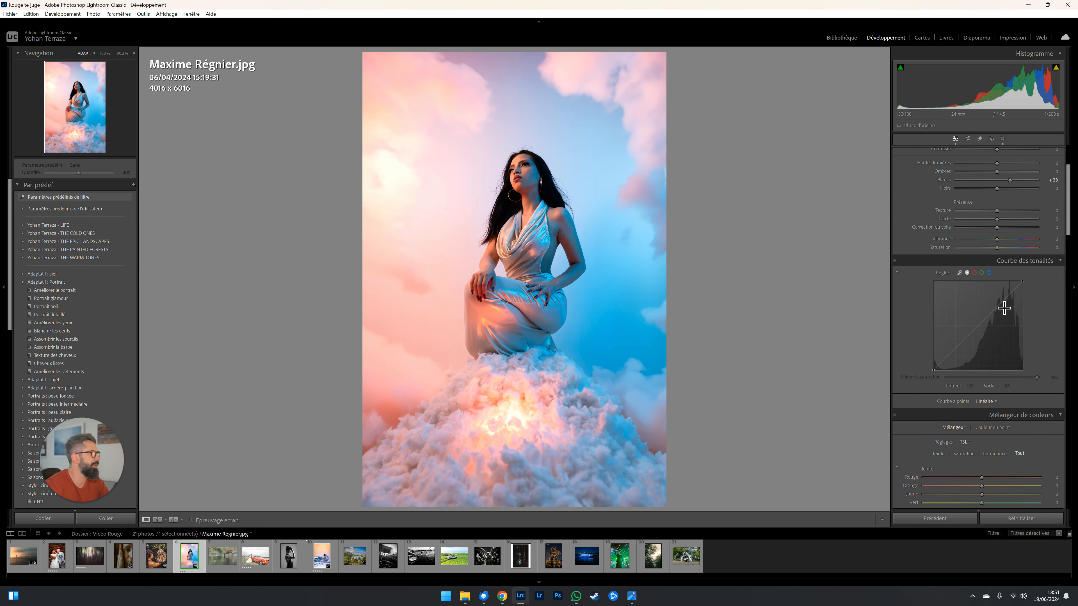
pyautogui.moveTo(999, 305); pyautogui.dragTo(969, 334)
pyautogui.click(970, 333)
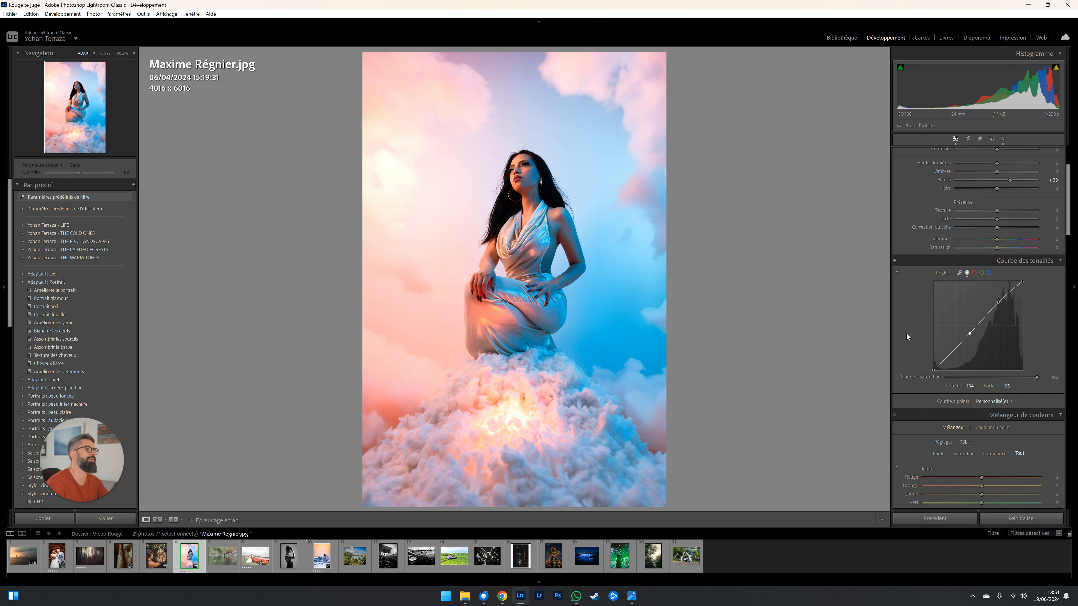
pyautogui.press('\\')
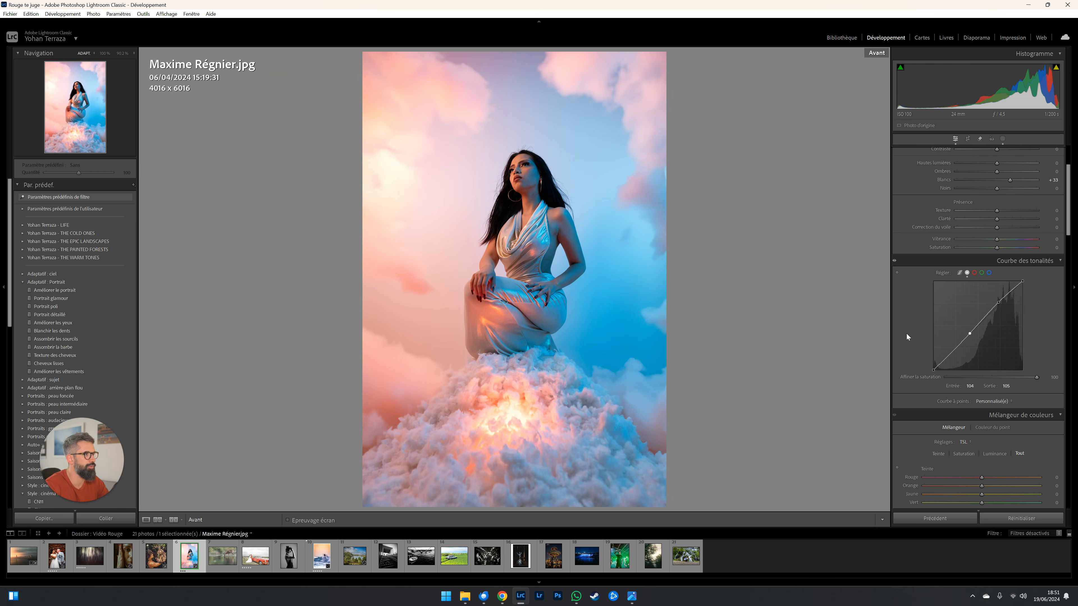
pyautogui.press('\\')
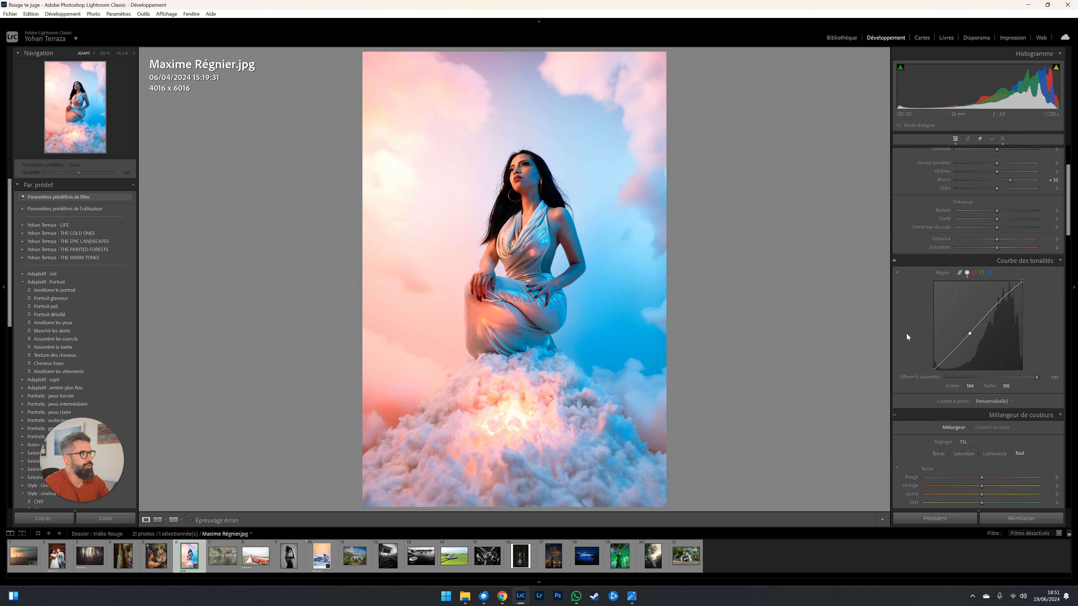
pyautogui.press('\\')
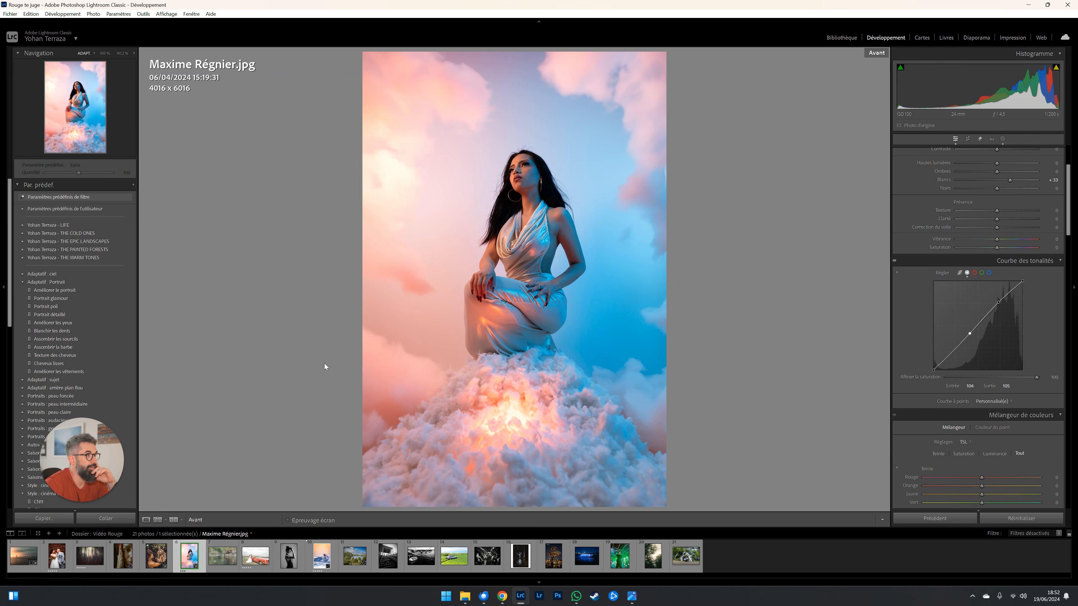
# - Open the photo of the drinking deer and straighten its crop along the far waterline
pyautogui.press('Right')
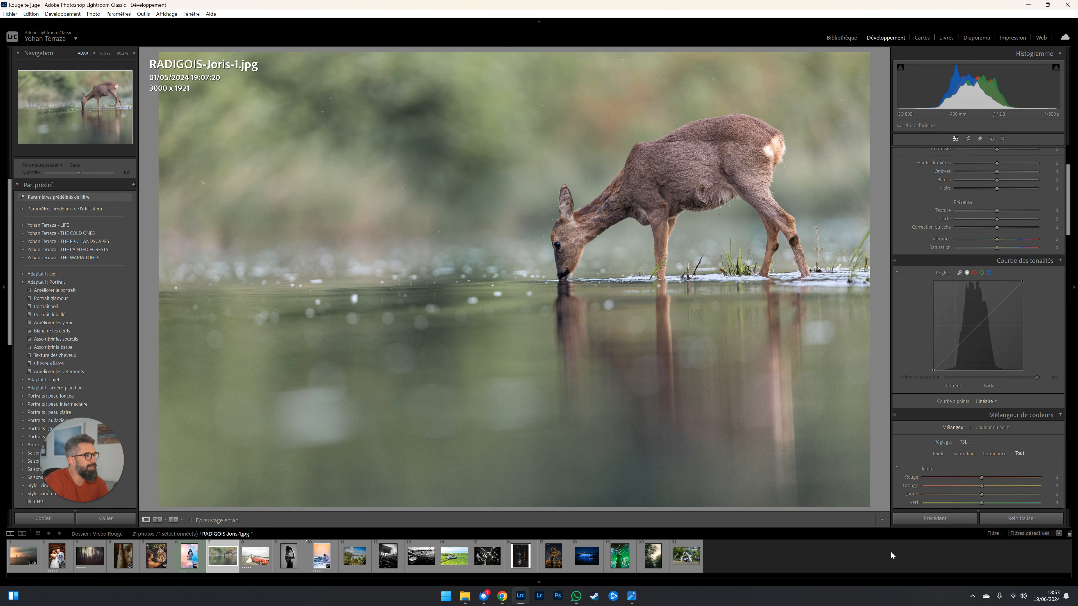
pyautogui.scroll(2, 906, 335)
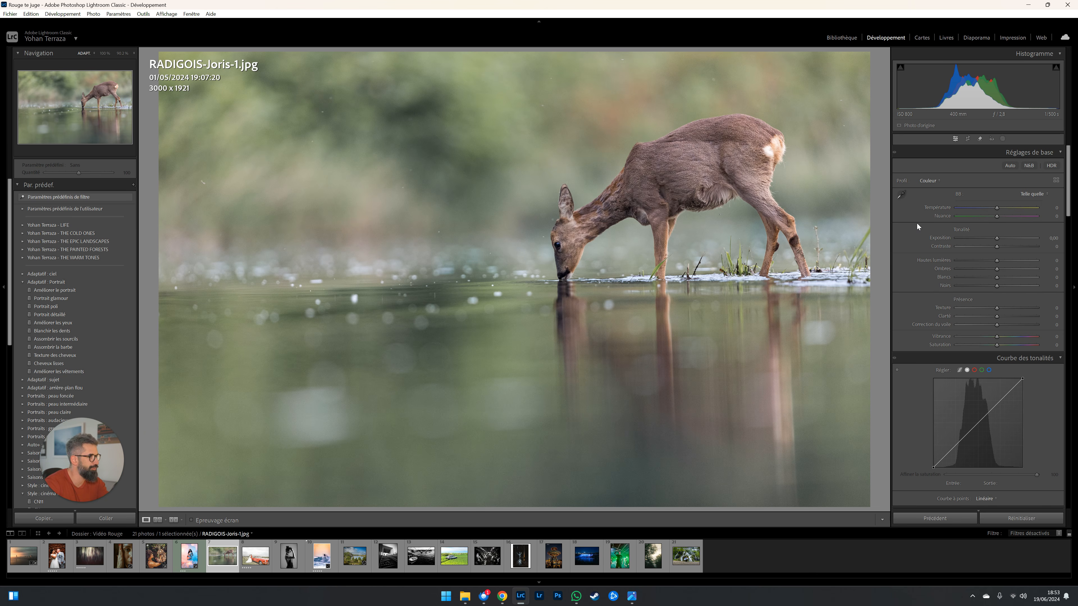
pyautogui.press('r')
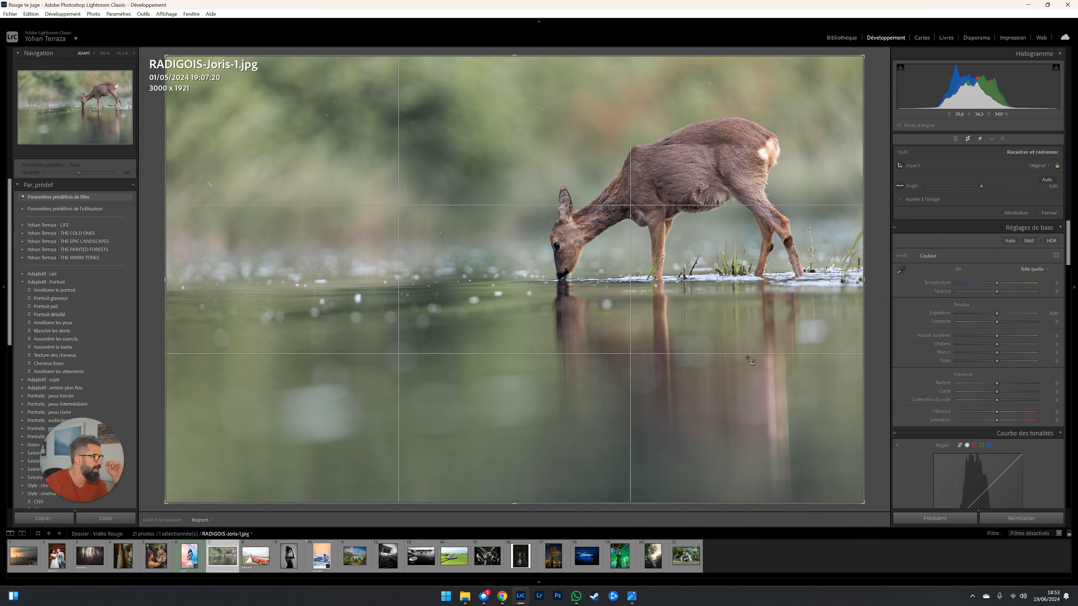
pyautogui.click(899, 185)
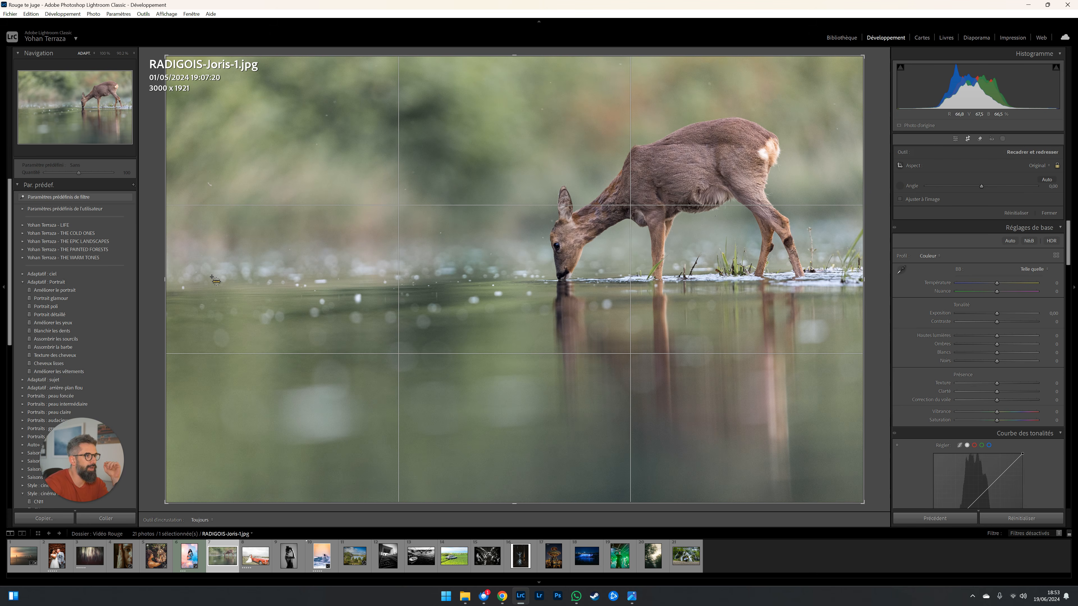
pyautogui.moveTo(210, 281); pyautogui.dragTo(891, 272)
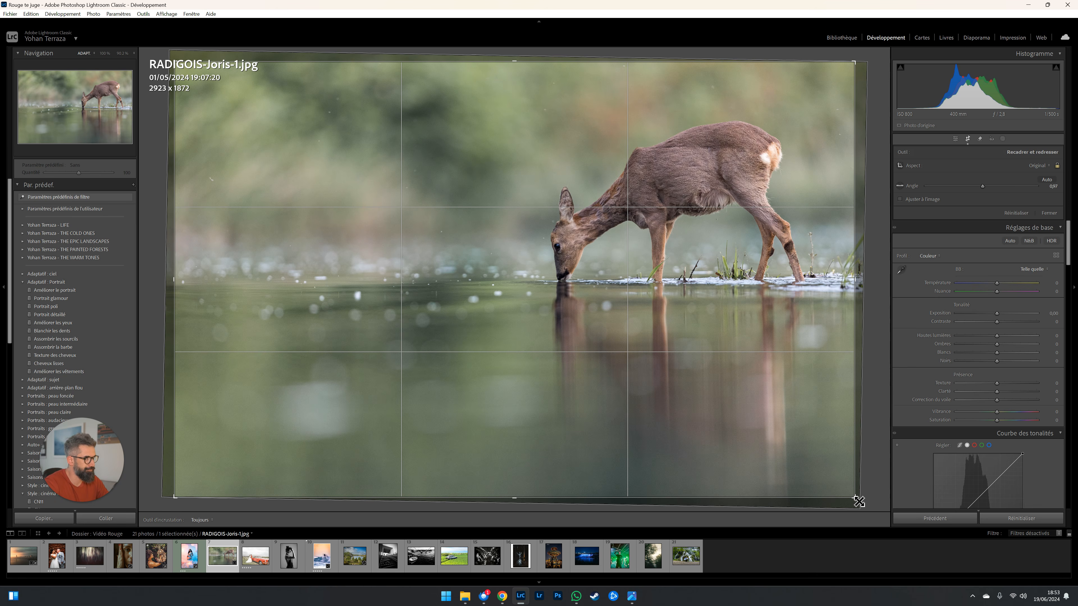
# - Tighten the deer photo's crop, reposition the deer toward the upper-right third, and set the contrast to +24
pyautogui.moveTo(858, 501); pyautogui.dragTo(789, 450)
pyautogui.moveTo(595, 411); pyautogui.dragTo(494, 452)
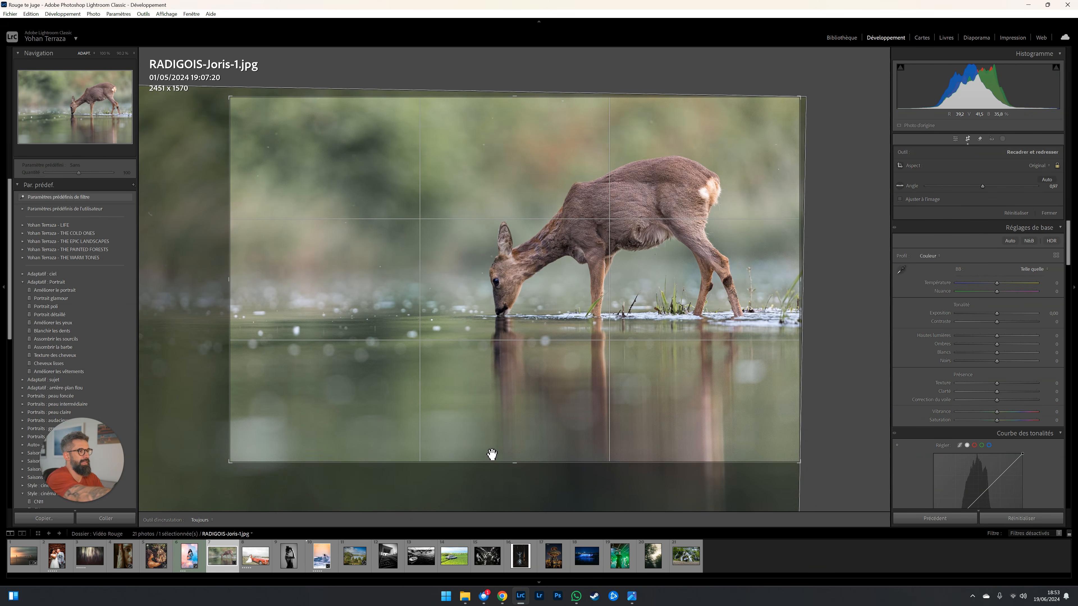
pyautogui.press('Return')
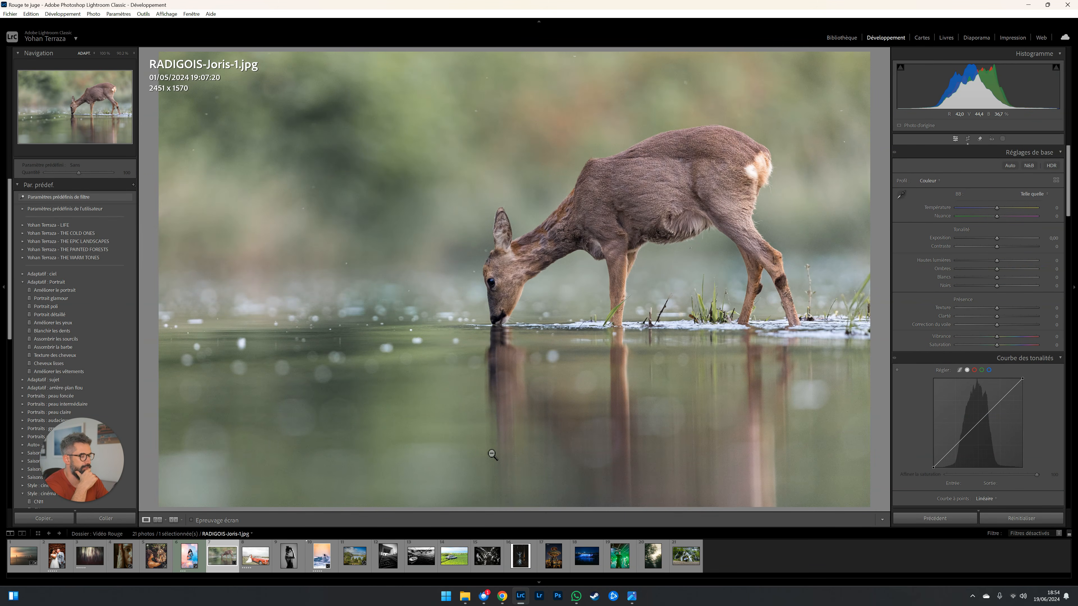
pyautogui.moveTo(997, 246); pyautogui.dragTo(1006, 248)
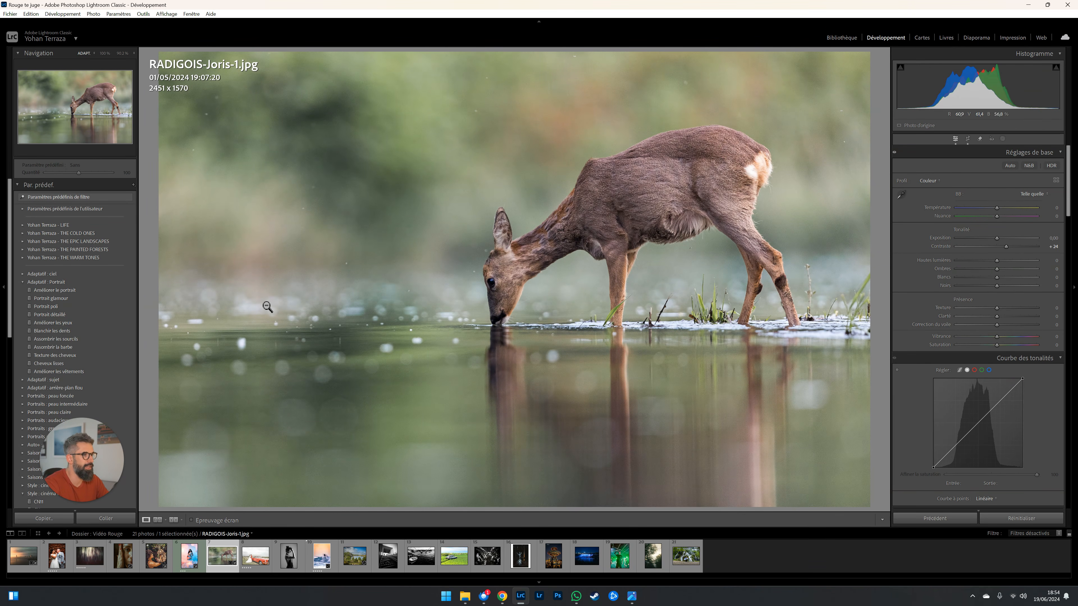
# - Create a brush mask over the water at the far left of the deer photo and raise its clarity
pyautogui.press('k')
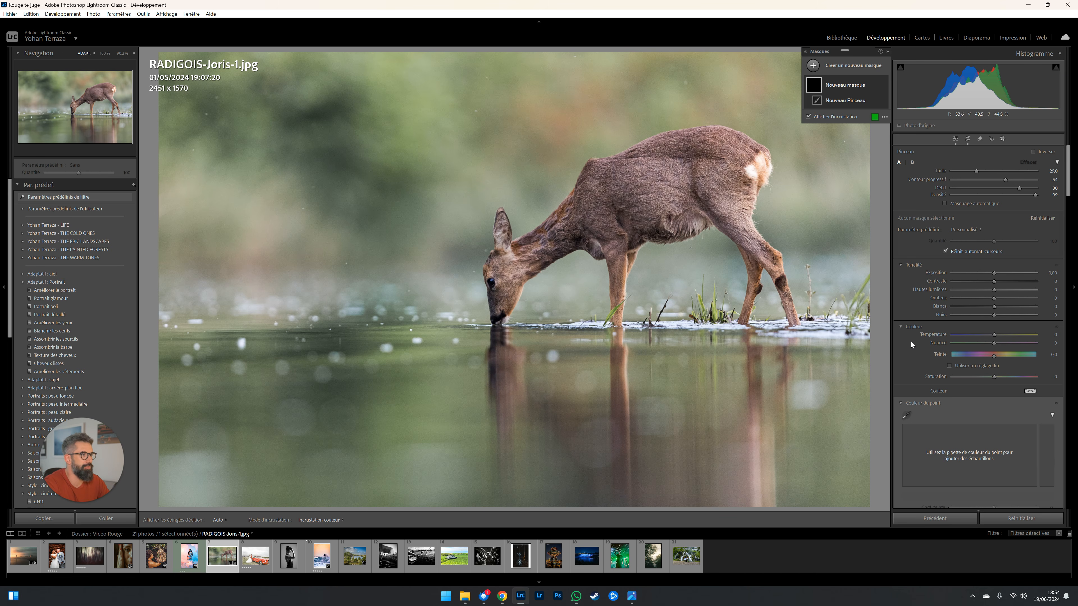
pyautogui.scroll(-5, 913, 328)
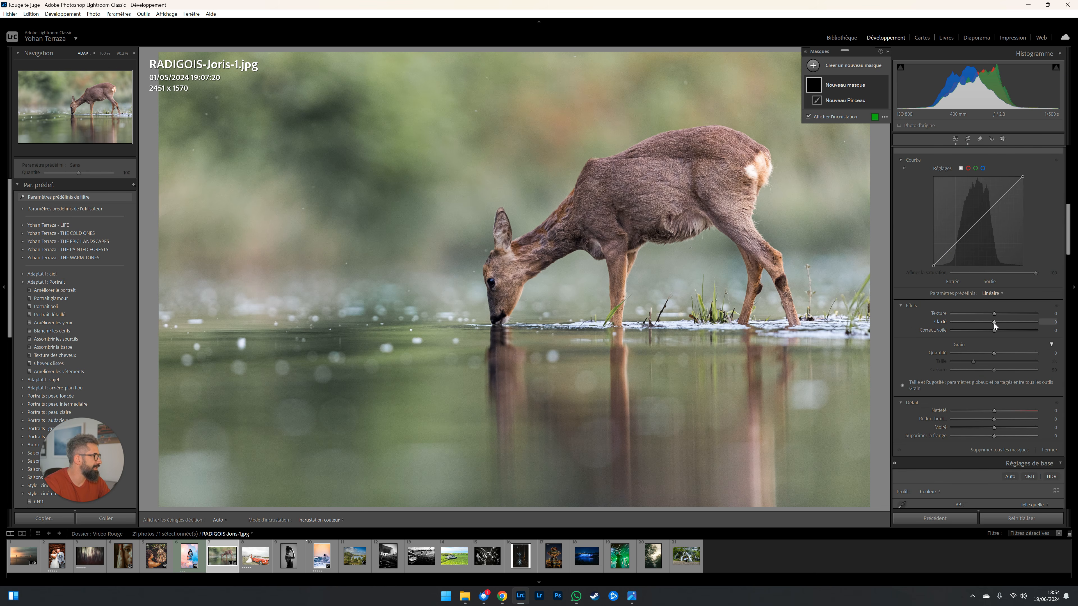
pyautogui.moveTo(994, 323); pyautogui.dragTo(1003, 322)
pyautogui.press('h')
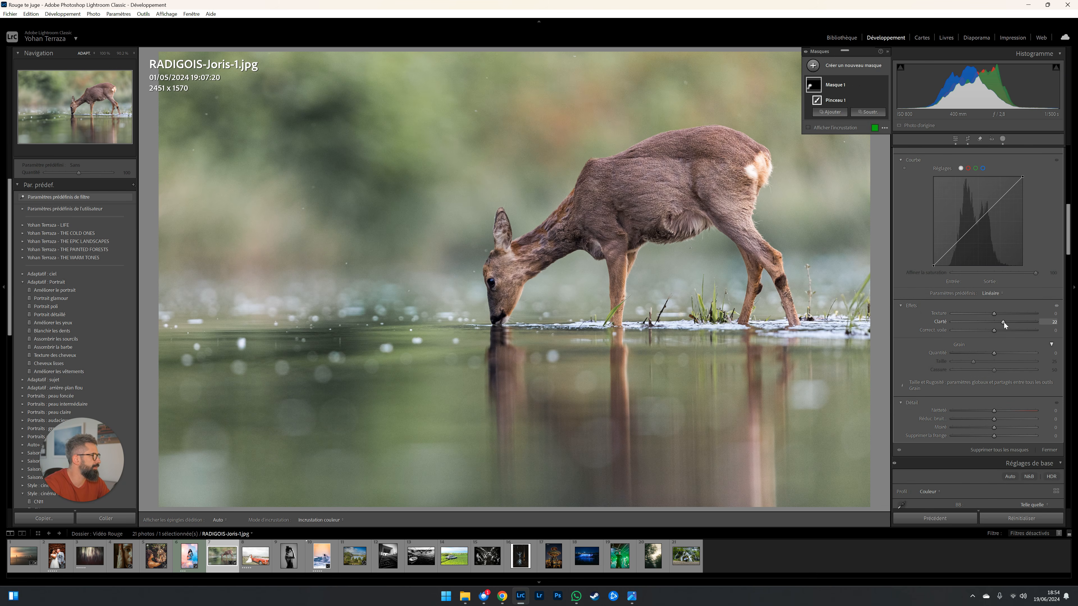
pyautogui.moveTo(1003, 322); pyautogui.dragTo(1010, 322)
# - Set the brush mask's amount to 140 and extend it along the waterline and the reflections below the deer
pyautogui.scroll(10, 928, 248)
pyautogui.moveTo(995, 245); pyautogui.dragTo(1010, 242)
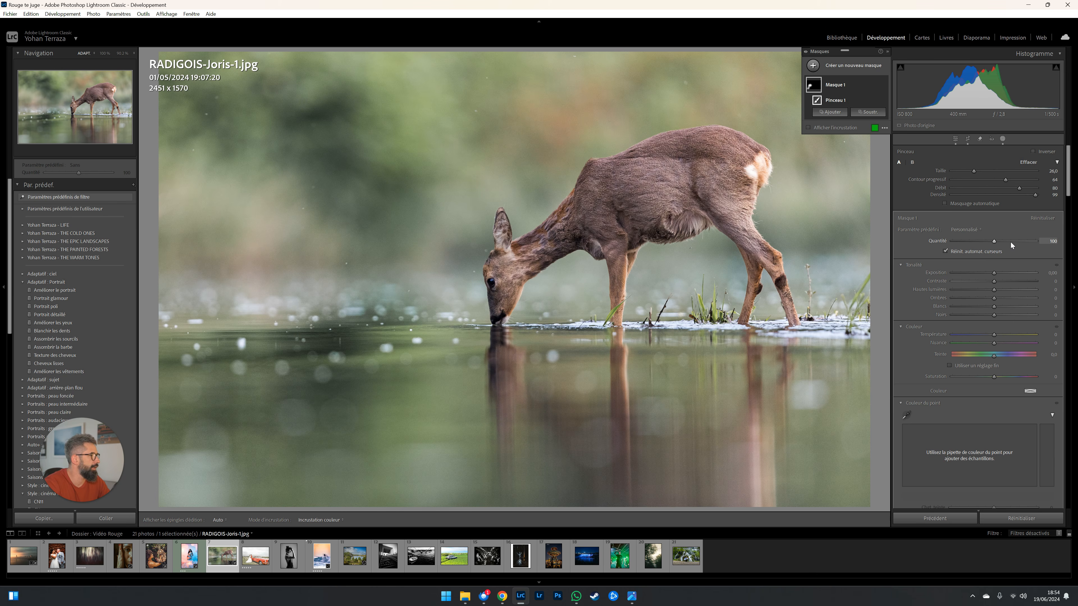
pyautogui.moveTo(136, 316)
pyautogui.mouseDown()
pyautogui.moveTo(352, 456)
pyautogui.moveTo(771, 387)
pyautogui.mouseUp()
pyautogui.moveTo(603, 406); pyautogui.dragTo(566, 434)
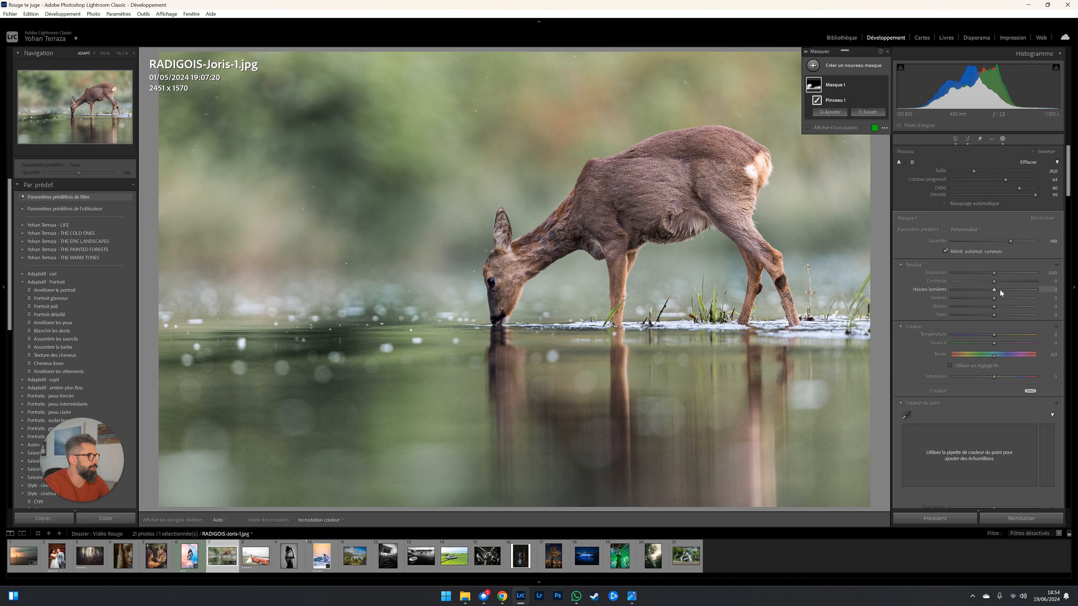
# - Set the mask's highlights to 46, extend it over the blurred background and lower water with a larger brush, and close masking
pyautogui.moveTo(999, 290); pyautogui.dragTo(1013, 290)
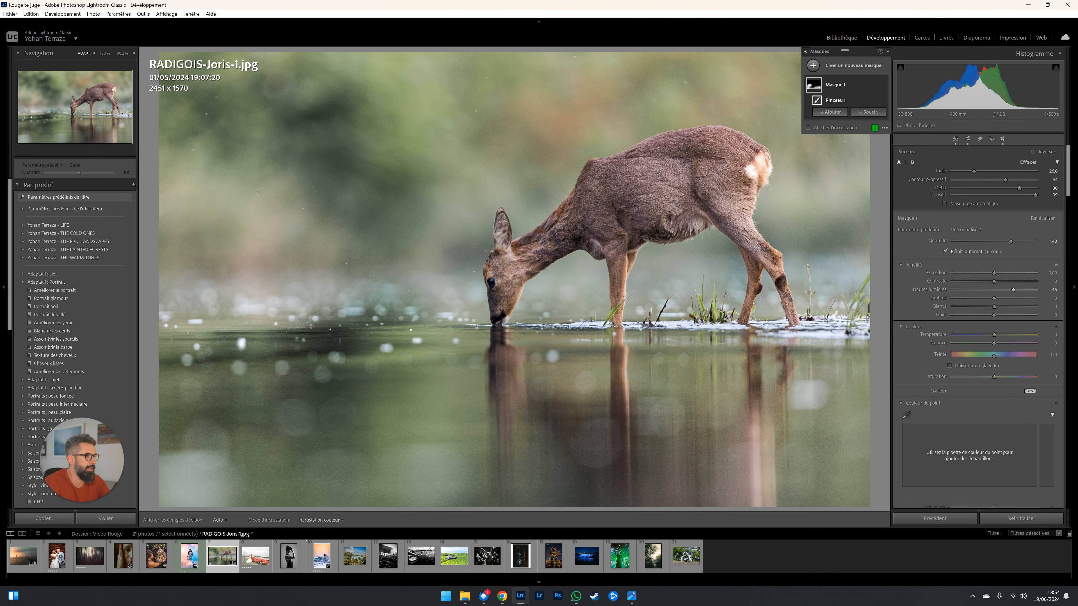
pyautogui.scroll(3, 347, 313)
pyautogui.moveTo(346, 312); pyautogui.dragTo(425, 314)
pyautogui.moveTo(297, 246); pyautogui.dragTo(321, 170)
pyautogui.moveTo(526, 438); pyautogui.dragTo(747, 437)
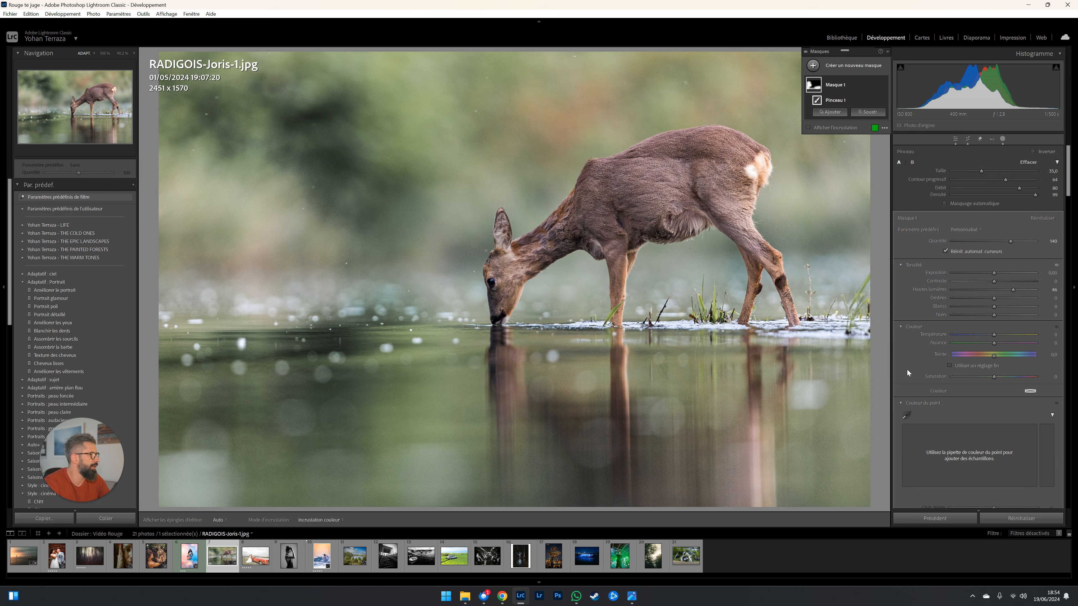
pyautogui.press('Escape')
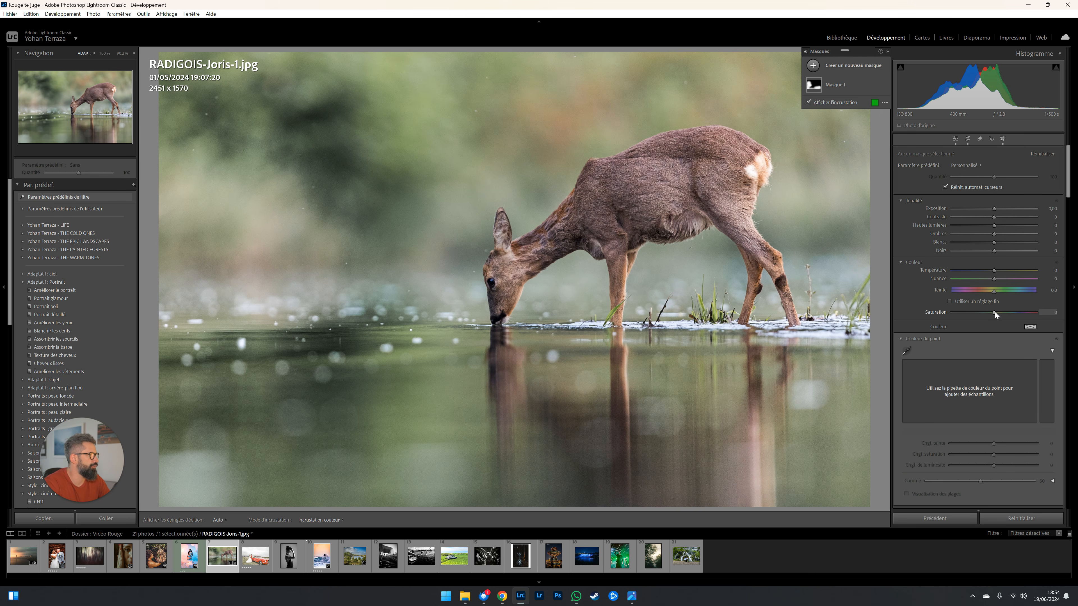
pyautogui.press('Escape')
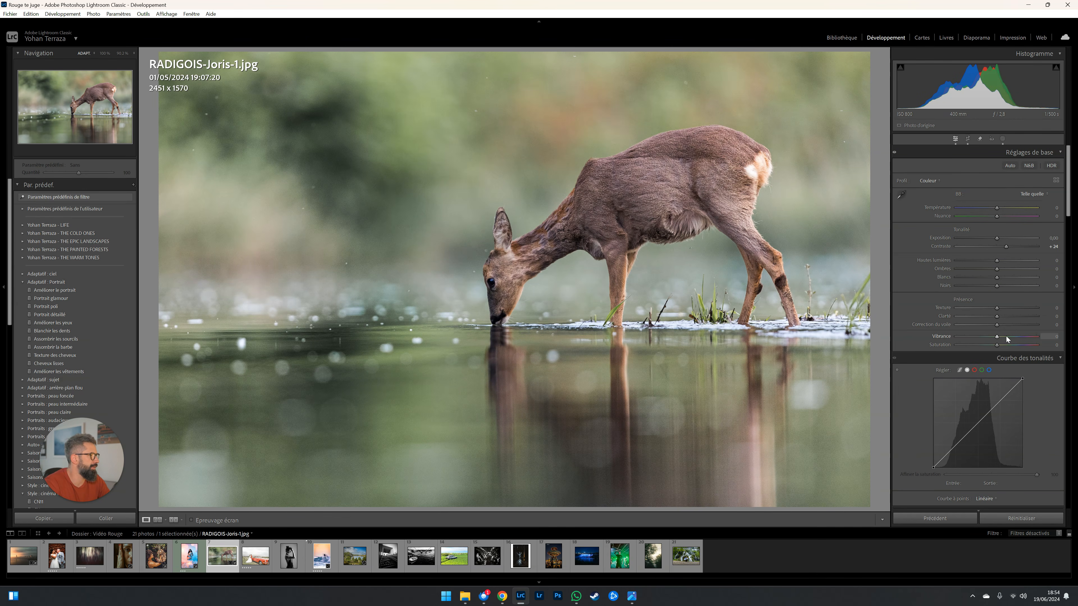
# - Set the deer photo's vibrance to +45, saturation to +5 and temperature to +3
pyautogui.moveTo(1006, 337); pyautogui.dragTo(1015, 337)
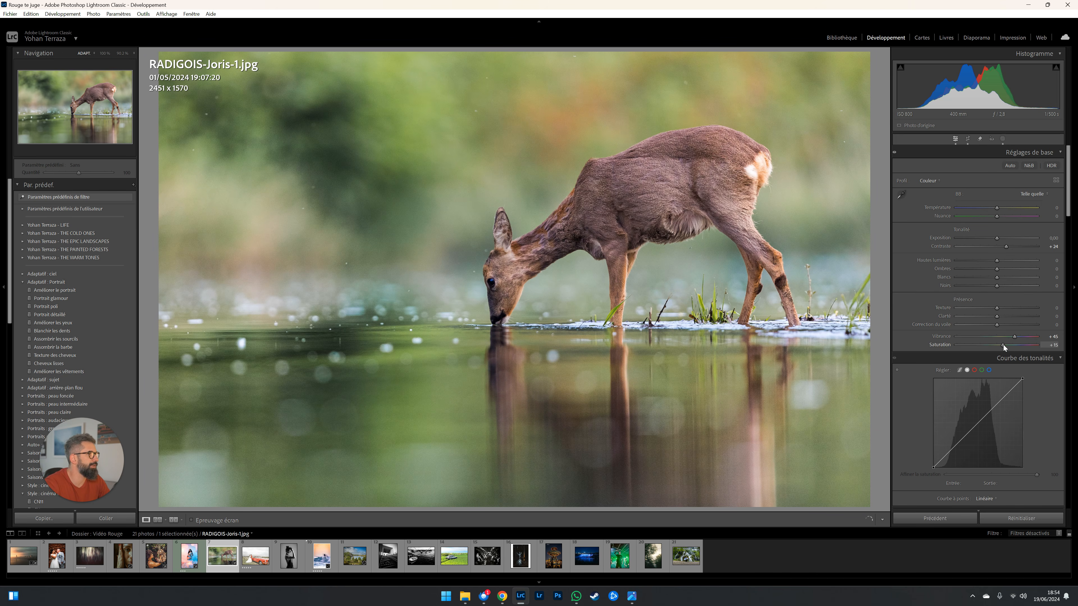
pyautogui.moveTo(1003, 344); pyautogui.dragTo(1005, 345)
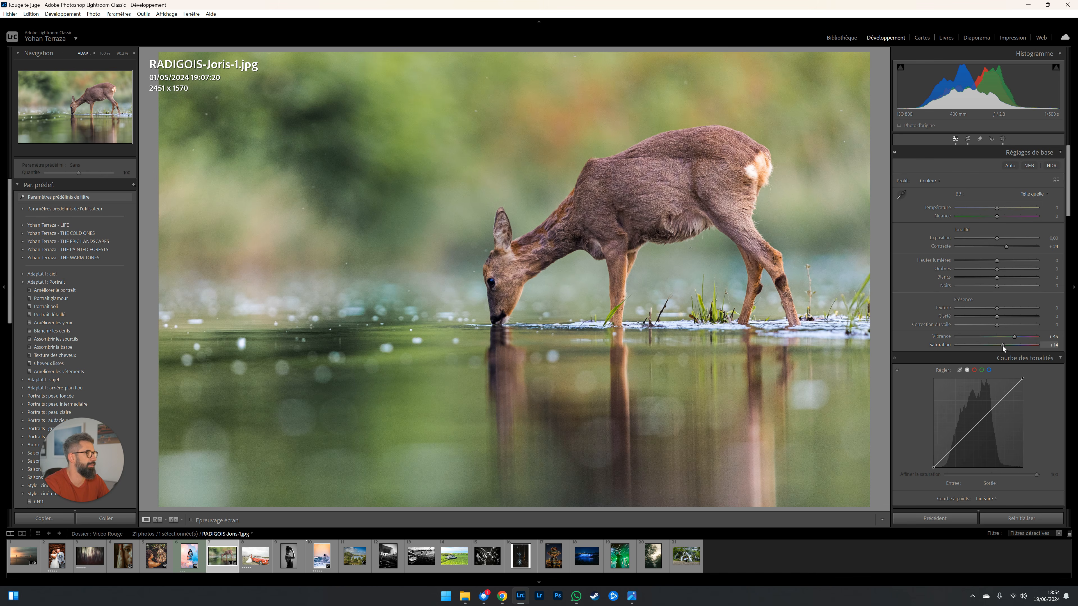
pyautogui.moveTo(1002, 345); pyautogui.dragTo(999, 345)
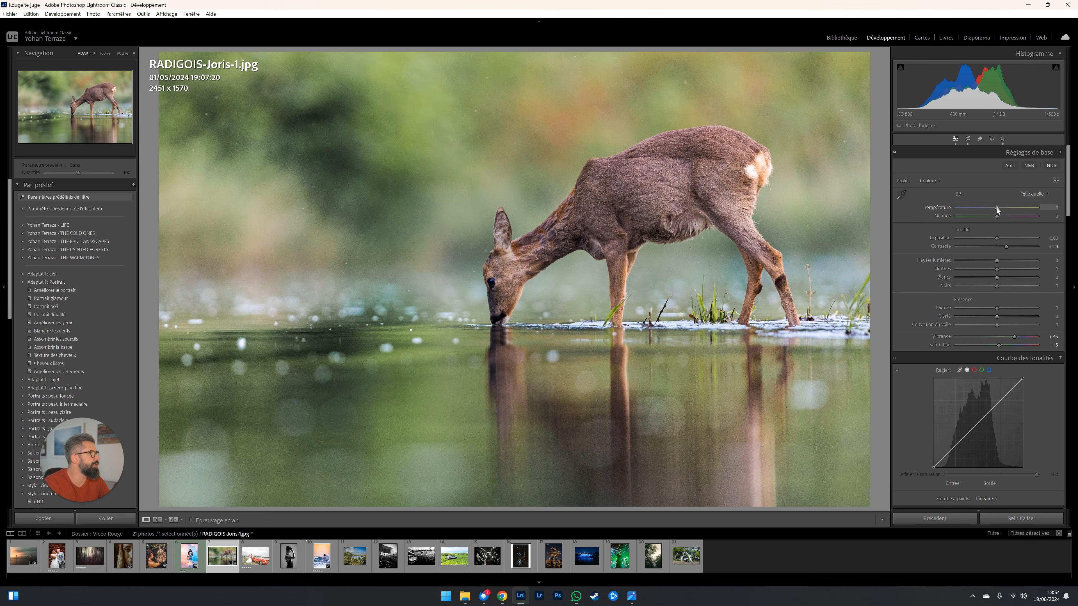
pyautogui.moveTo(997, 208); pyautogui.dragTo(997, 208)
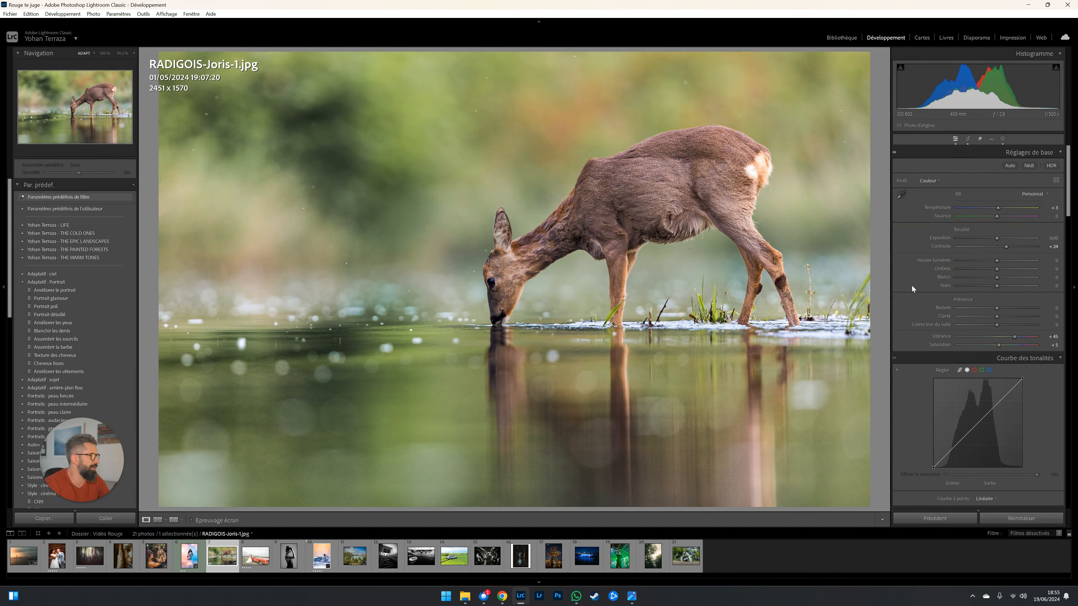
# - Raise the deer photo's highlights to +42 and whites to +24, and compare it with the original
pyautogui.moveTo(997, 260); pyautogui.dragTo(1012, 260)
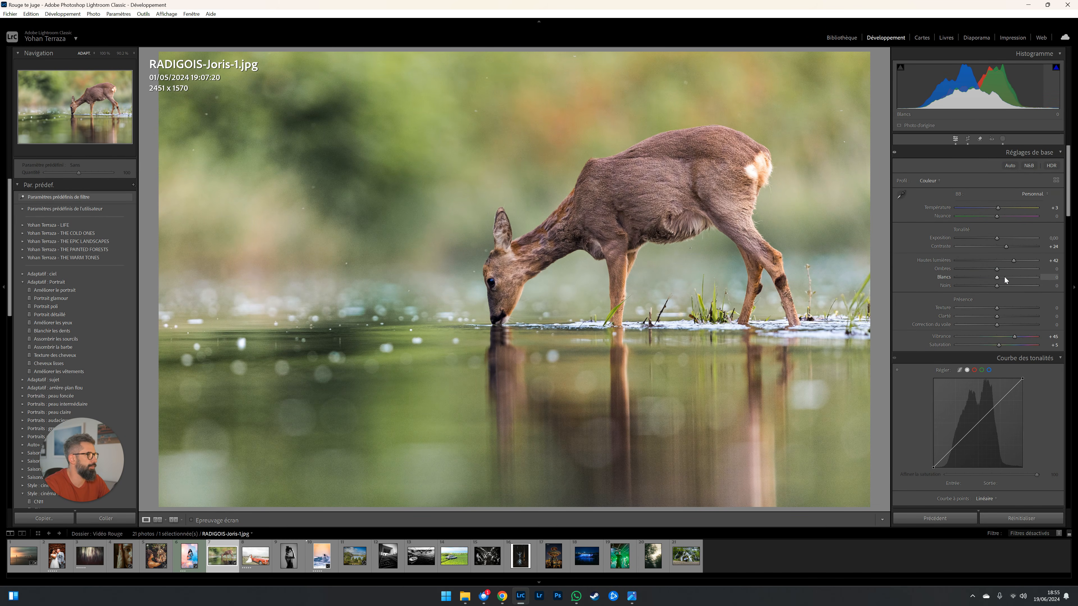
pyautogui.moveTo(1003, 277); pyautogui.dragTo(1006, 278)
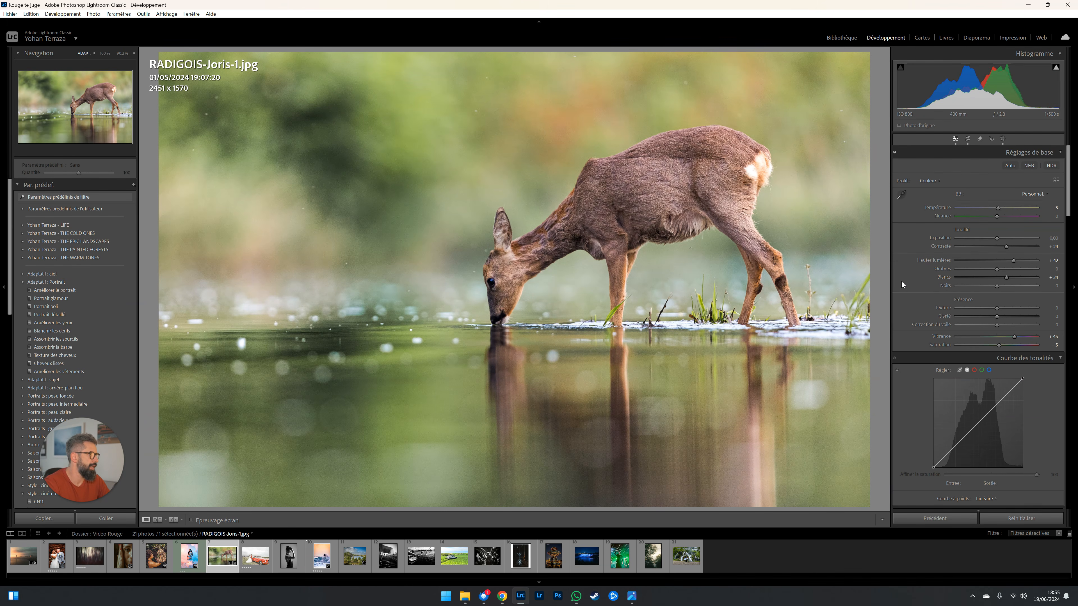
pyautogui.press('\\')
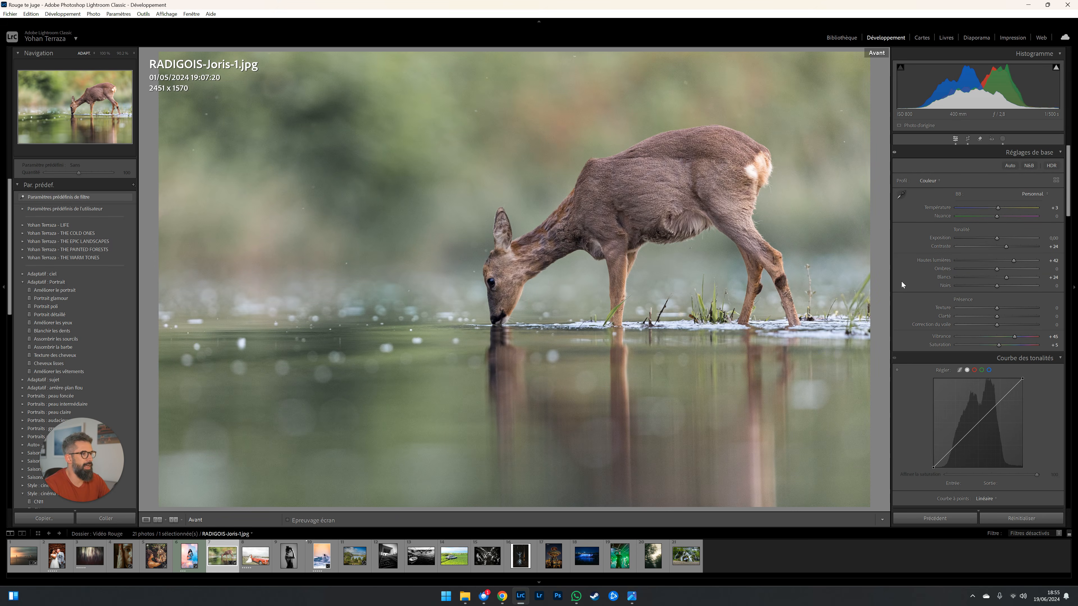
pyautogui.press('\\')
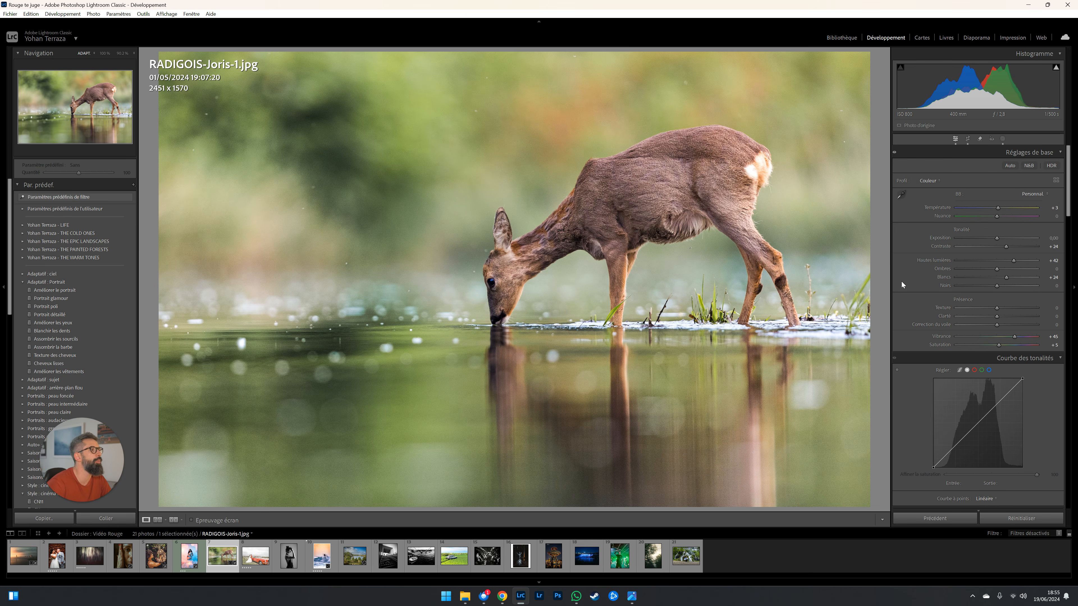
# - Examine the deer's rump and head up close, and compare the edited photo with the original
pyautogui.click(727, 173)
pyautogui.click(745, 178)
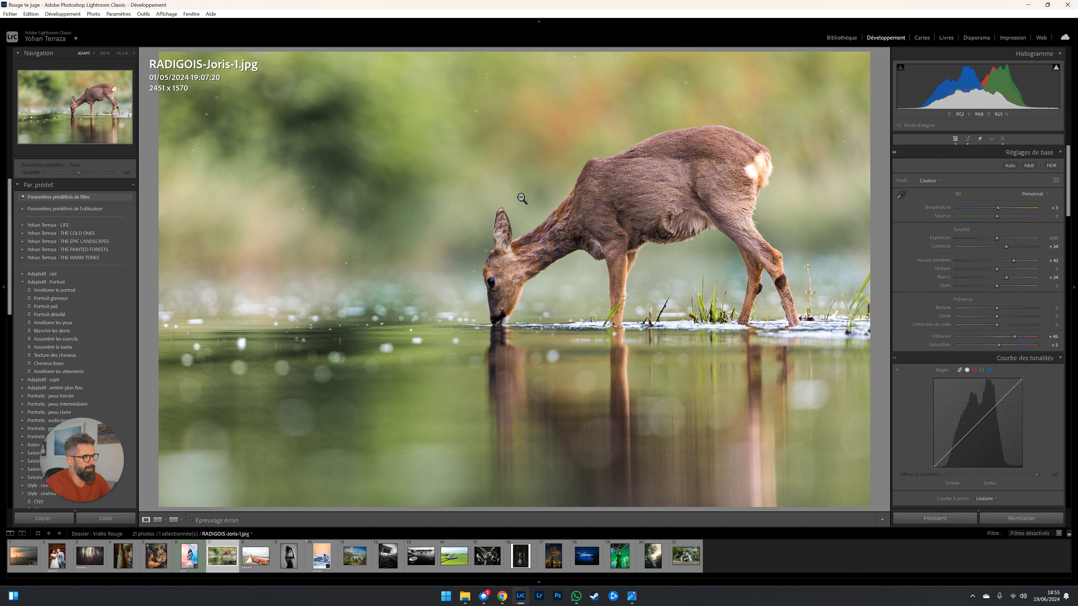
pyautogui.click(519, 252)
pyautogui.click(521, 254)
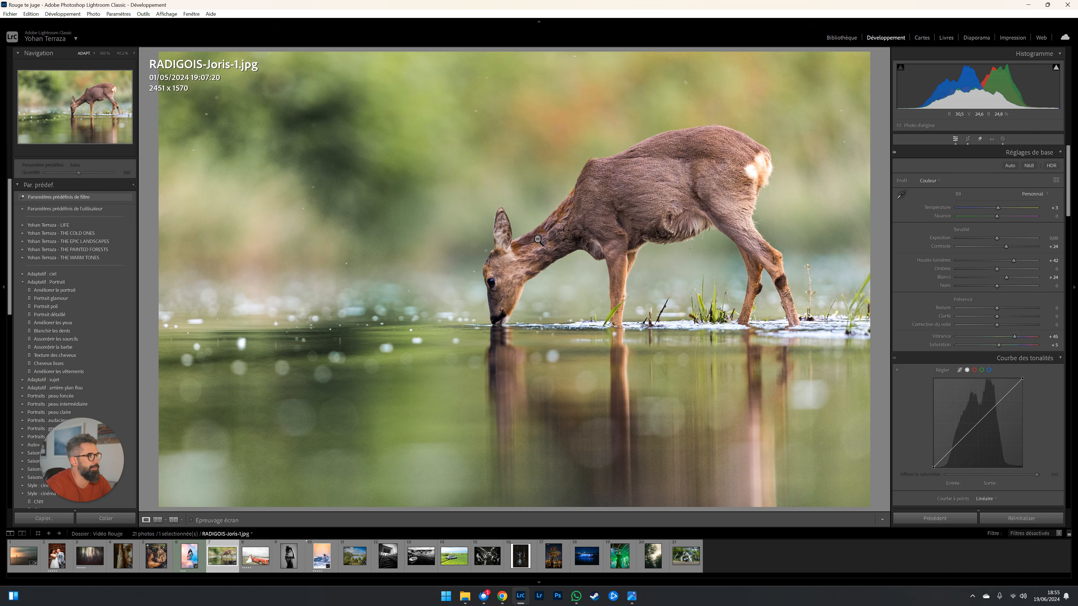
pyautogui.press('\\')
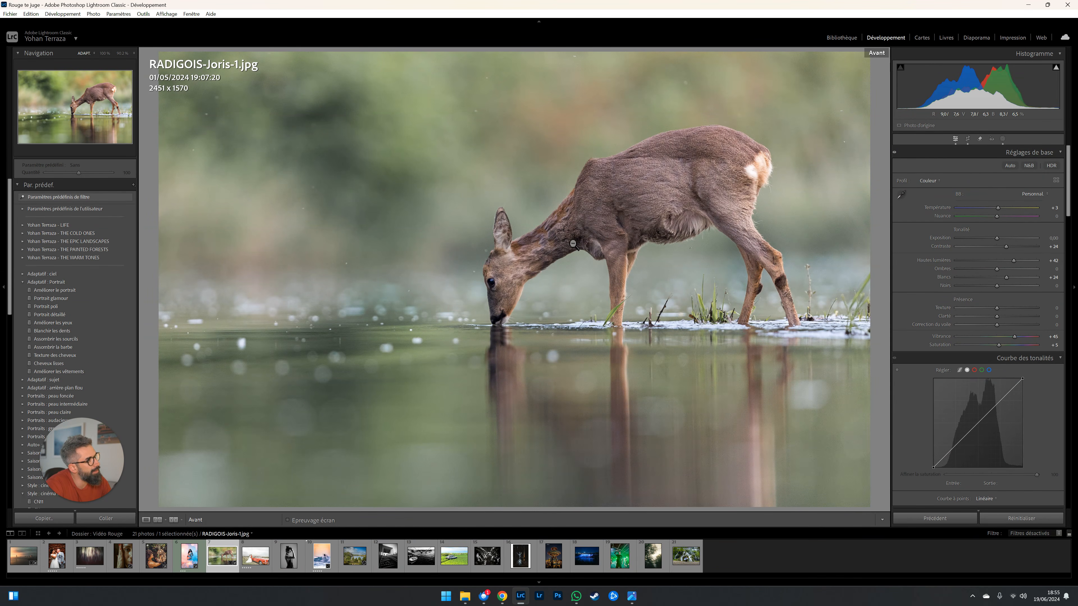
pyautogui.press('\\')
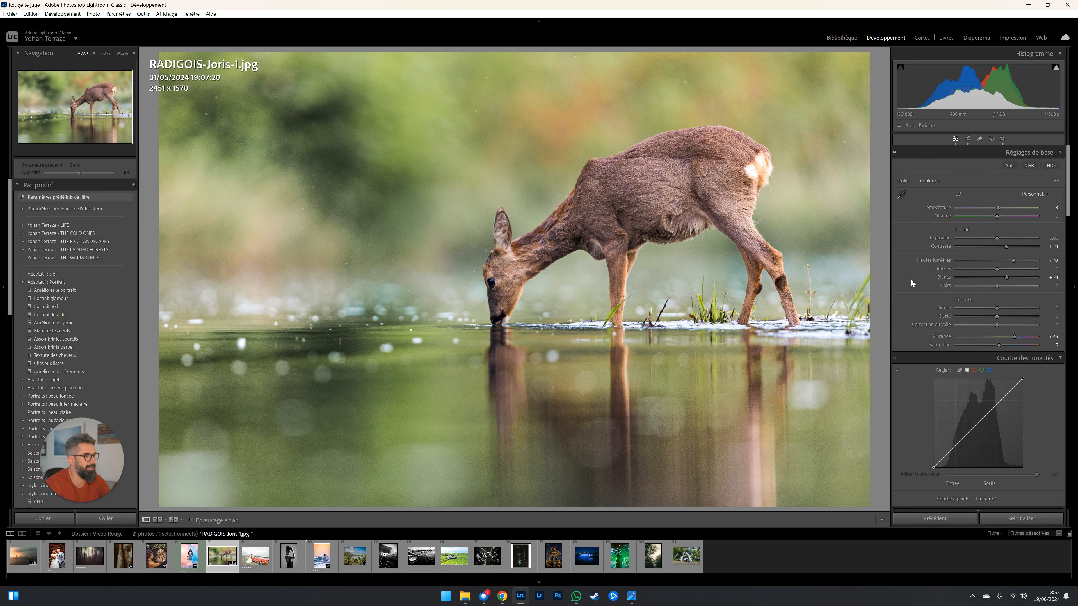
pyautogui.scroll(-2, 671, 445)
pyautogui.scroll(2, 672, 444)
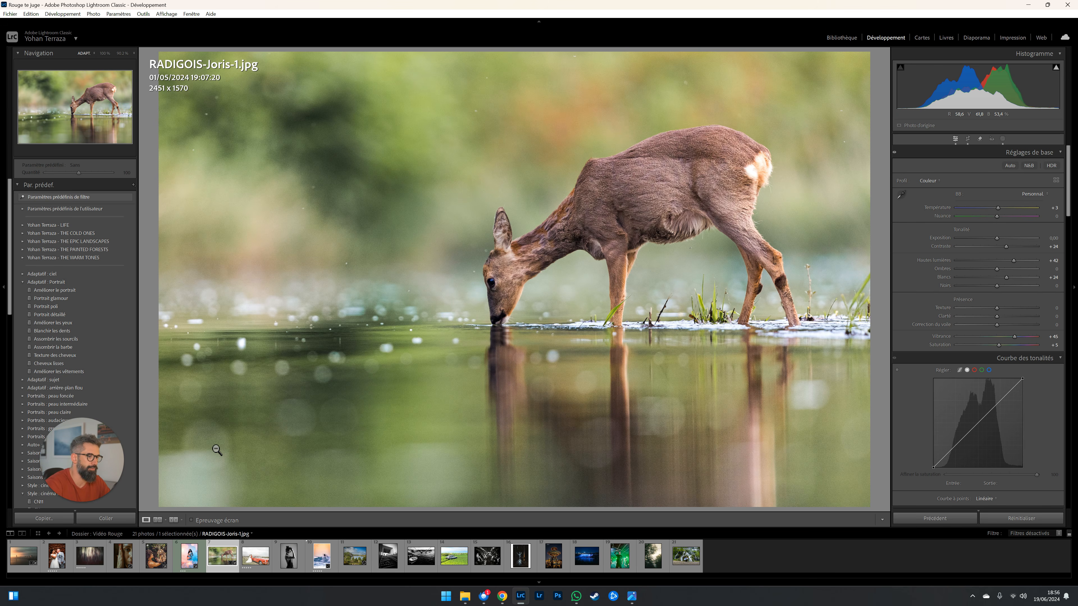
# - Open the wedding photo with the red car, crop it to 4897 x 3259 and move the couple toward the left third
pyautogui.click(260, 551)
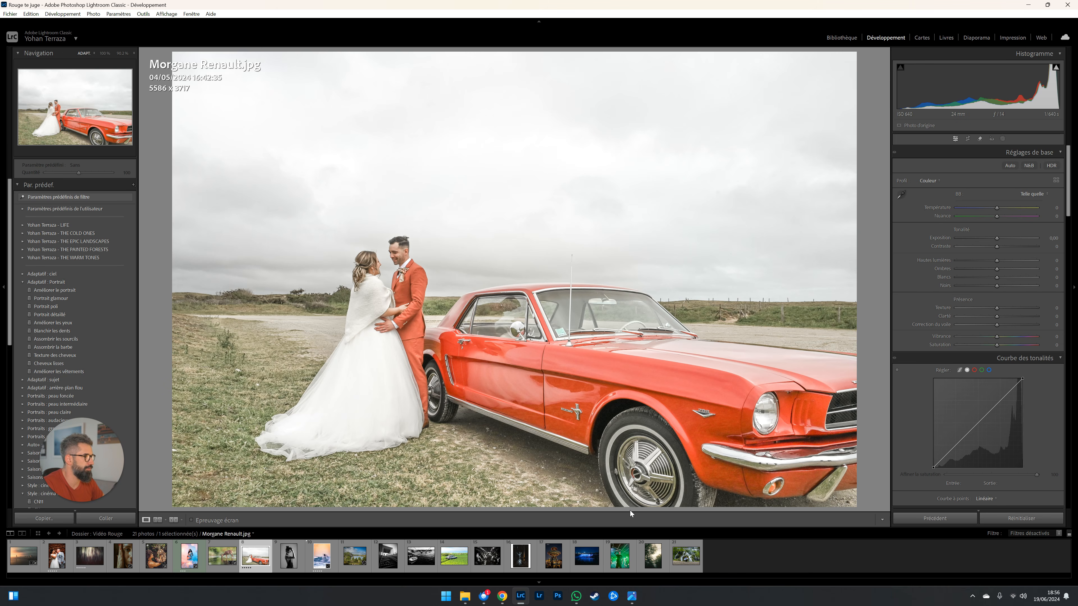
pyautogui.press('r')
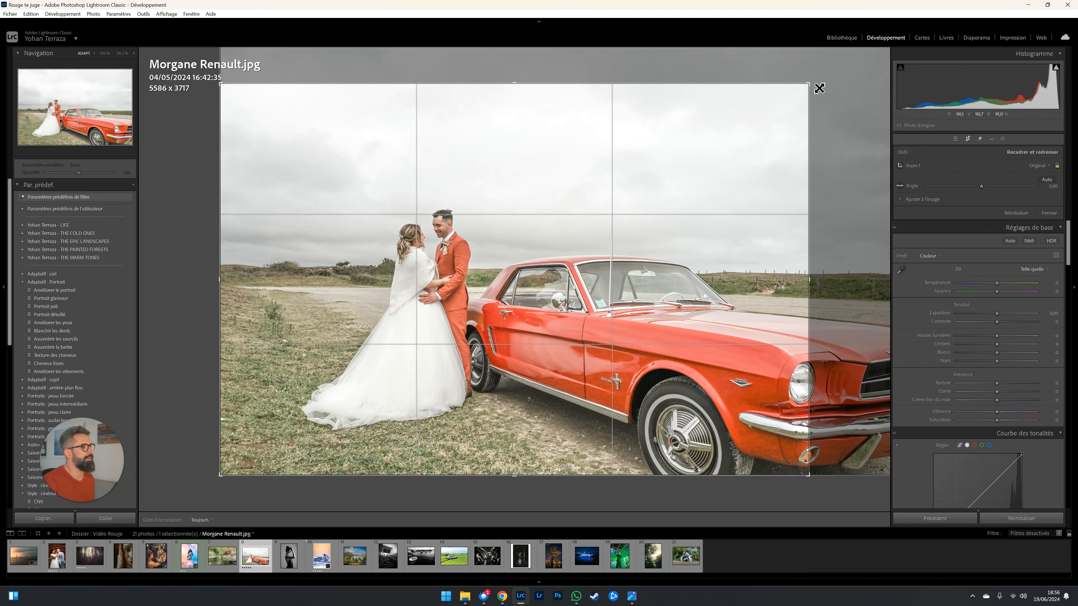
pyautogui.press('Return')
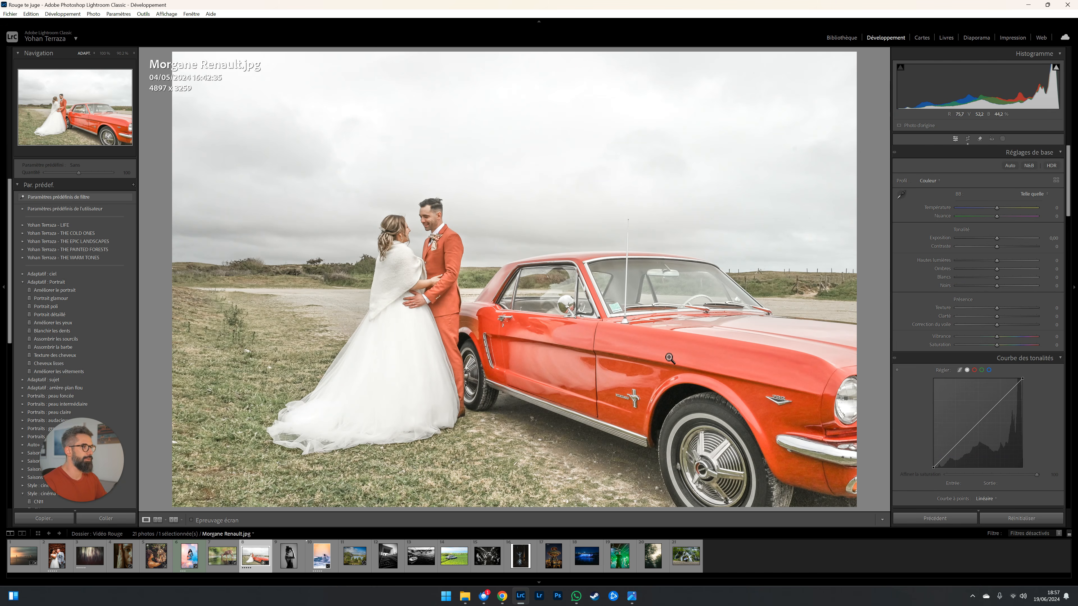
pyautogui.press('r')
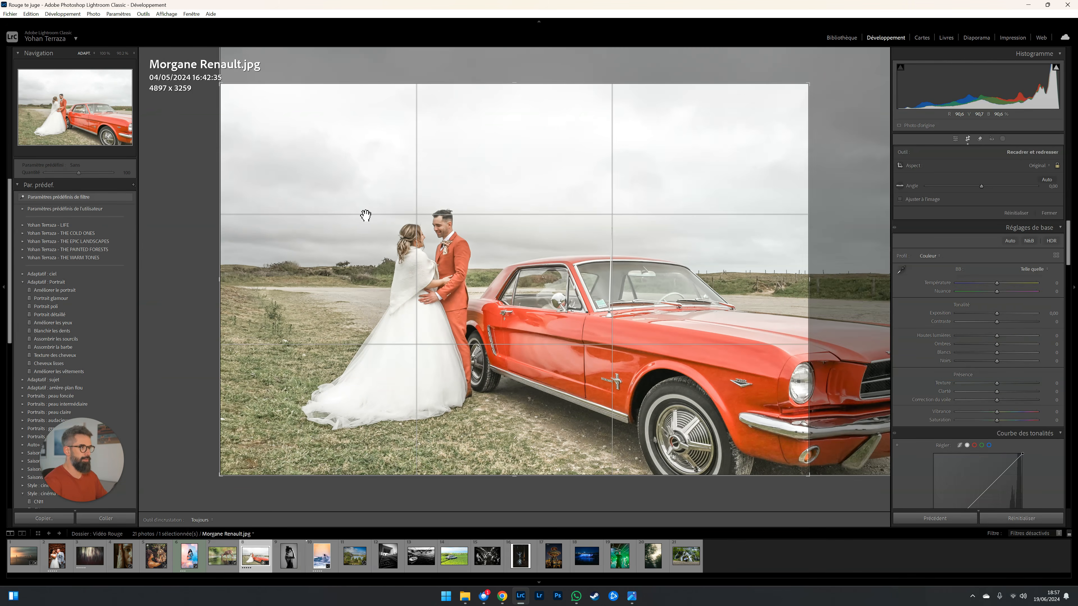
pyautogui.moveTo(503, 265); pyautogui.dragTo(437, 255)
pyautogui.press('Return')
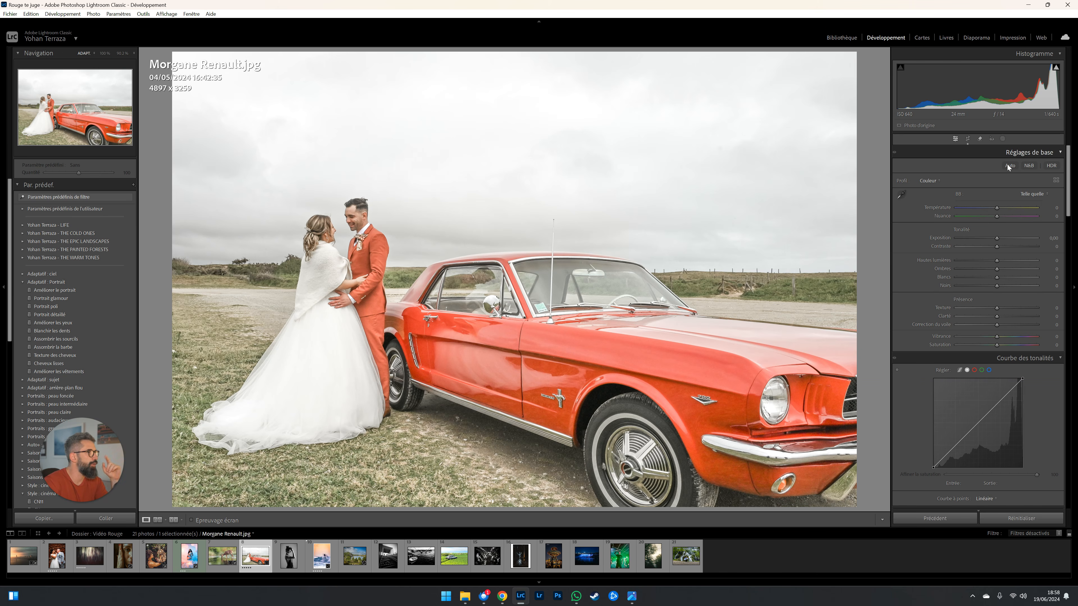
# - Convert the wedding car photo to black and white with exposure at about -2 and contrast at +52
pyautogui.click(1031, 166)
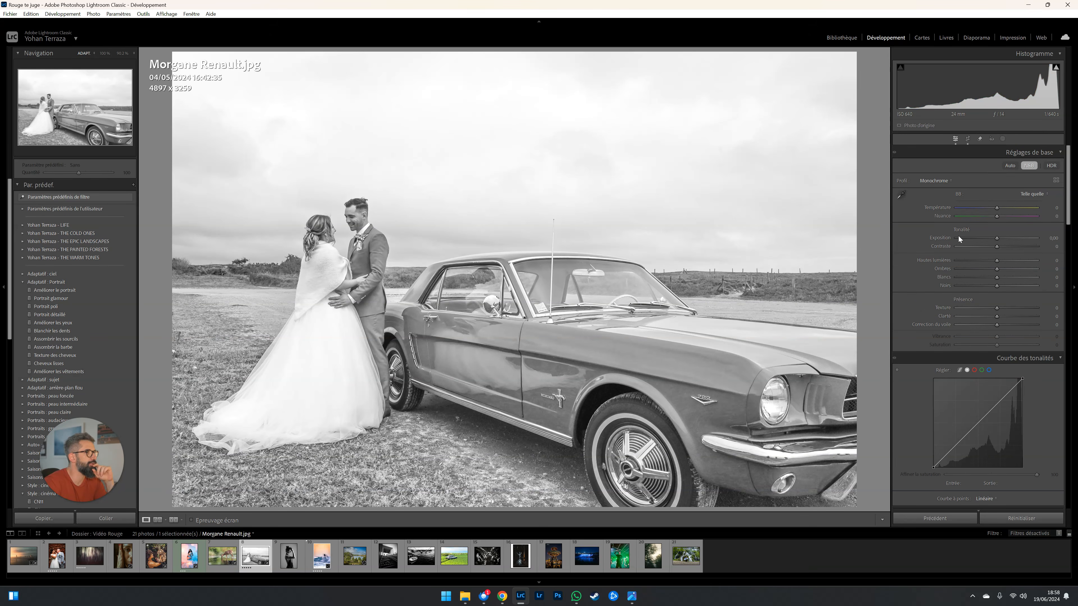
pyautogui.moveTo(987, 237)
pyautogui.mouseDown()
pyautogui.moveTo(1017, 245)
pyautogui.moveTo(980, 241)
pyautogui.mouseUp()
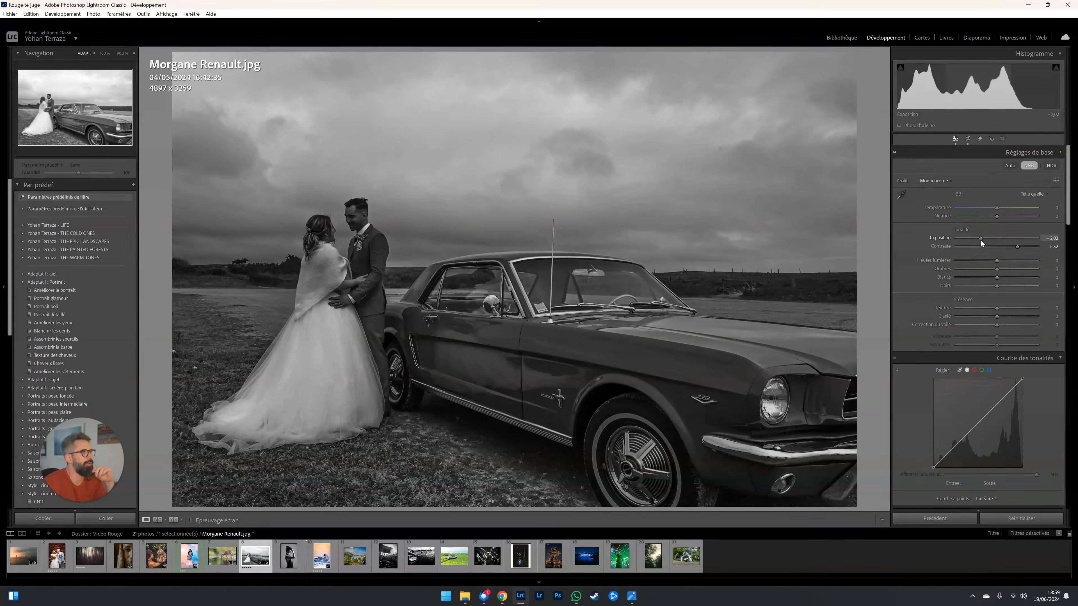
# - Inspect the clouds above the car up close and create a mask that selects the sky
pyautogui.click(717, 154)
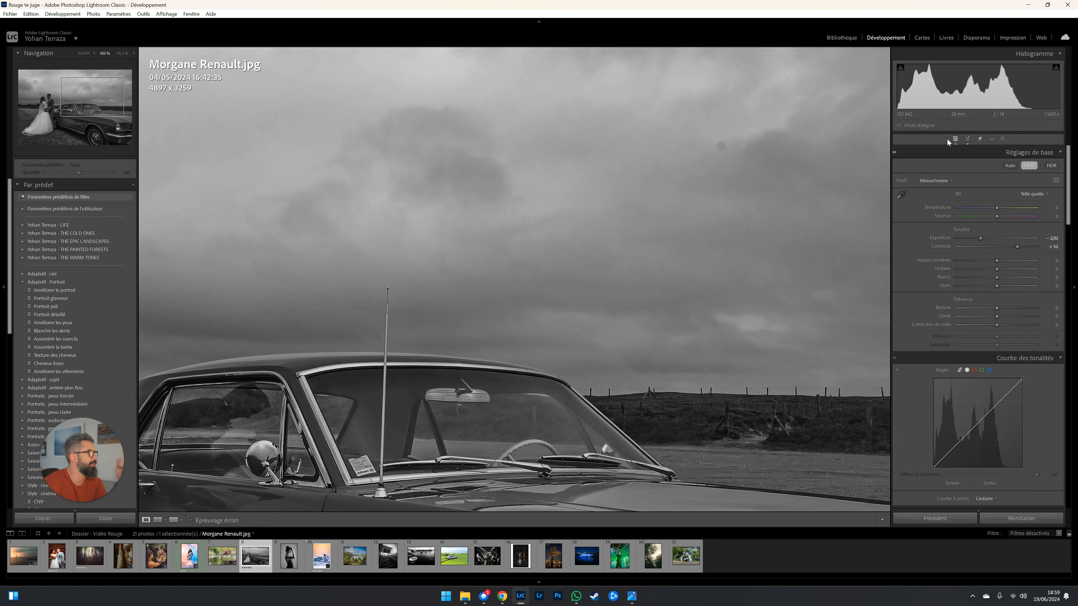
pyautogui.click(1003, 139)
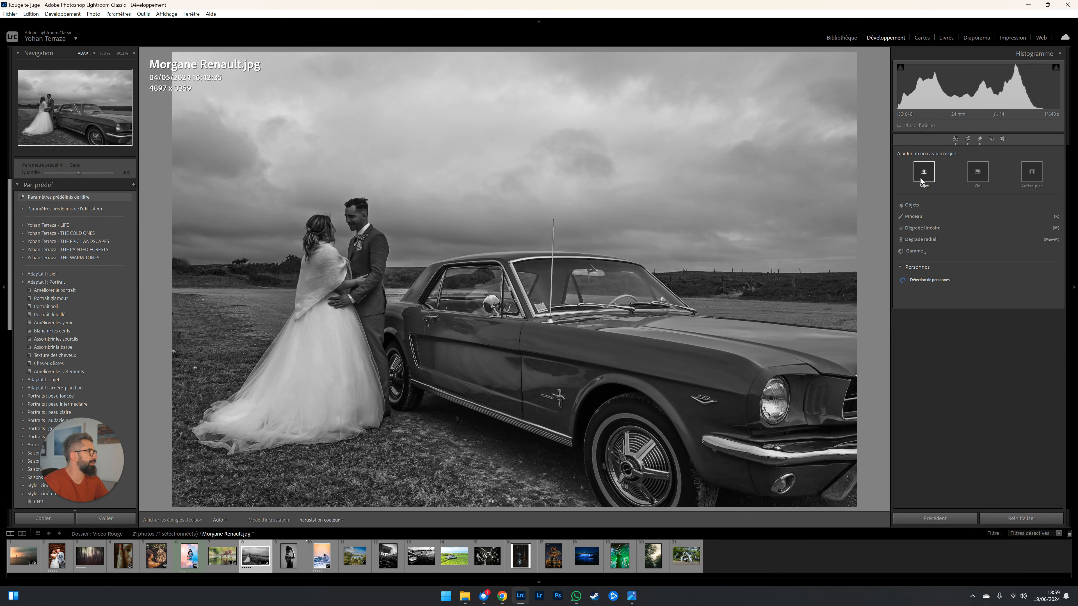
pyautogui.click(977, 172)
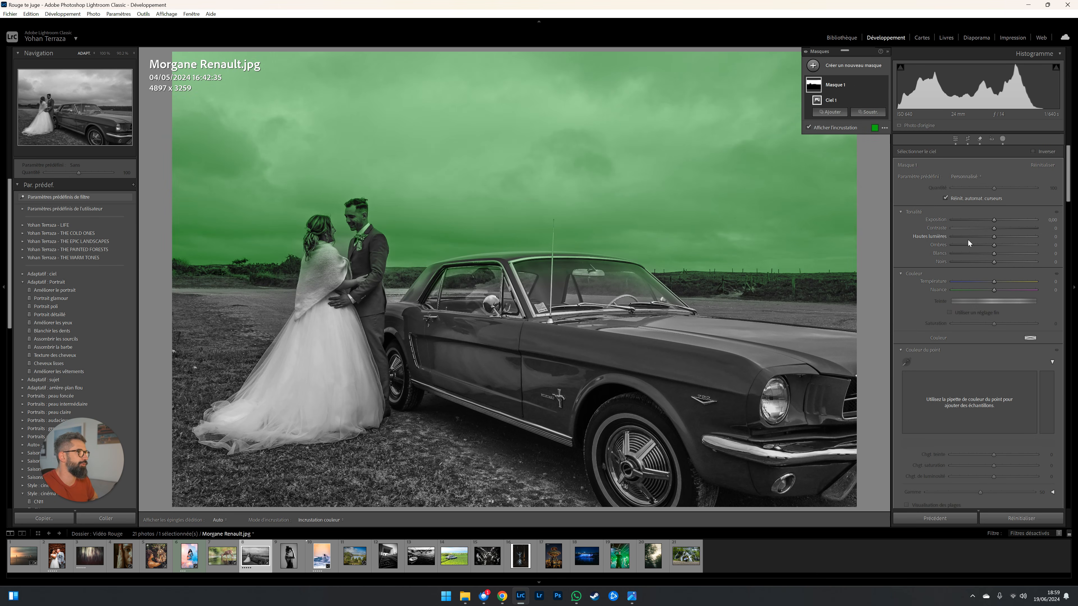
# - Set the sky mask to exposure +0.24, contrast 51, shadows -37, clarity 57 and dehaze 7, and inspect the couple up close
pyautogui.moveTo(1005, 231); pyautogui.dragTo(1015, 229)
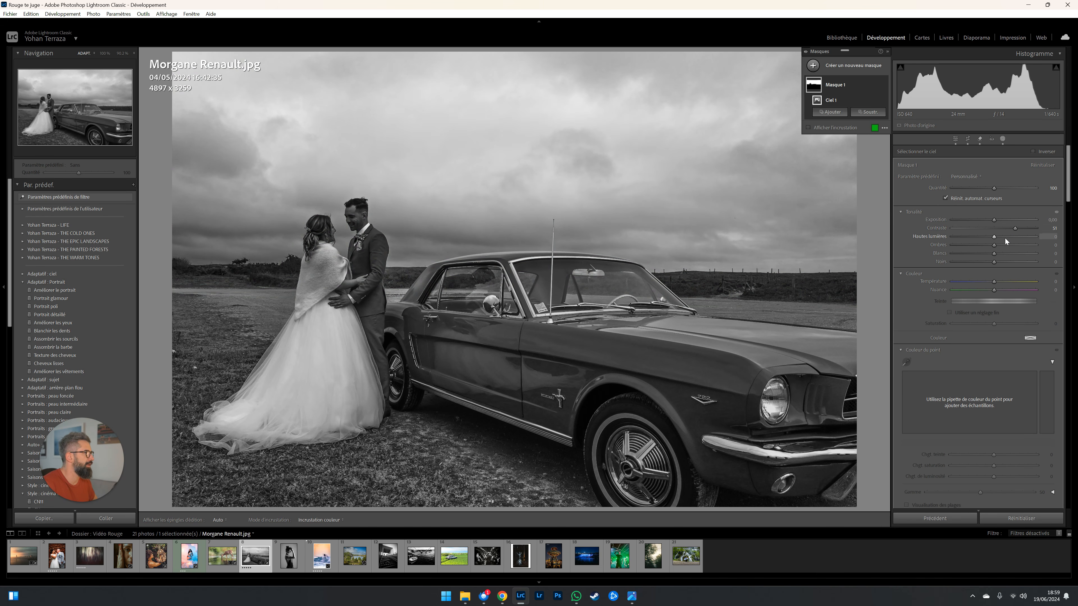
pyautogui.moveTo(1017, 245); pyautogui.dragTo(994, 254)
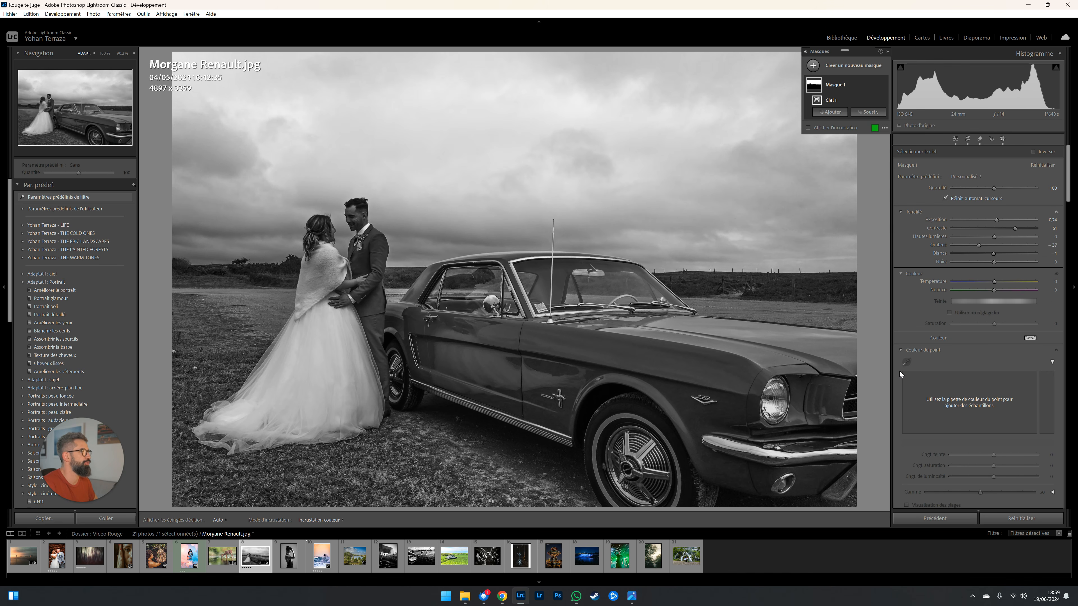
pyautogui.scroll(-6, 899, 371)
pyautogui.moveTo(994, 378)
pyautogui.mouseDown()
pyautogui.moveTo(1018, 379)
pyautogui.moveTo(976, 386)
pyautogui.moveTo(1010, 386)
pyautogui.moveTo(998, 388)
pyautogui.mouseUp()
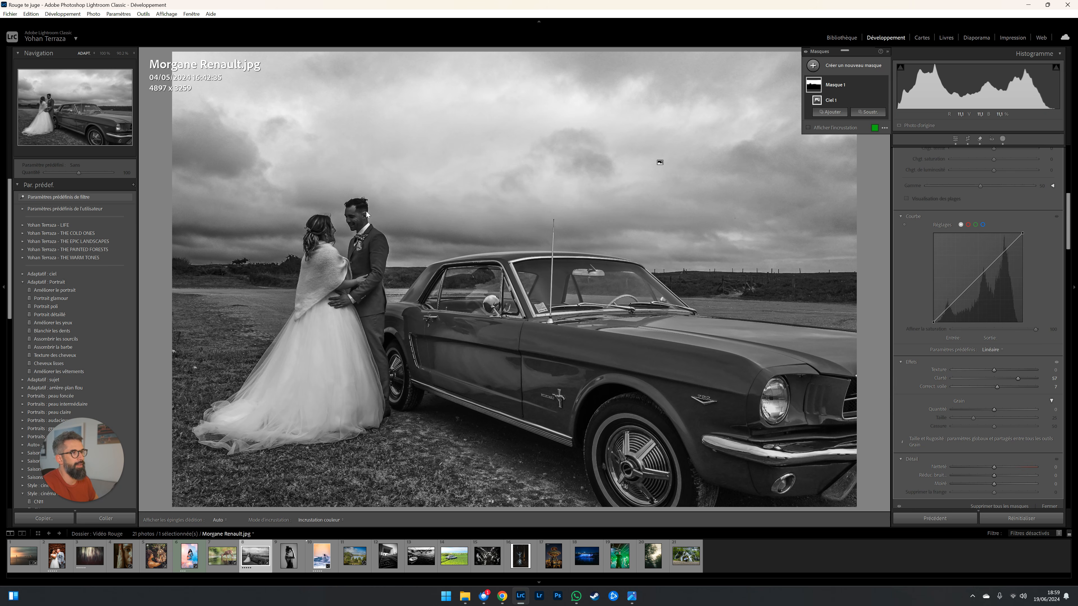
pyautogui.click(387, 257)
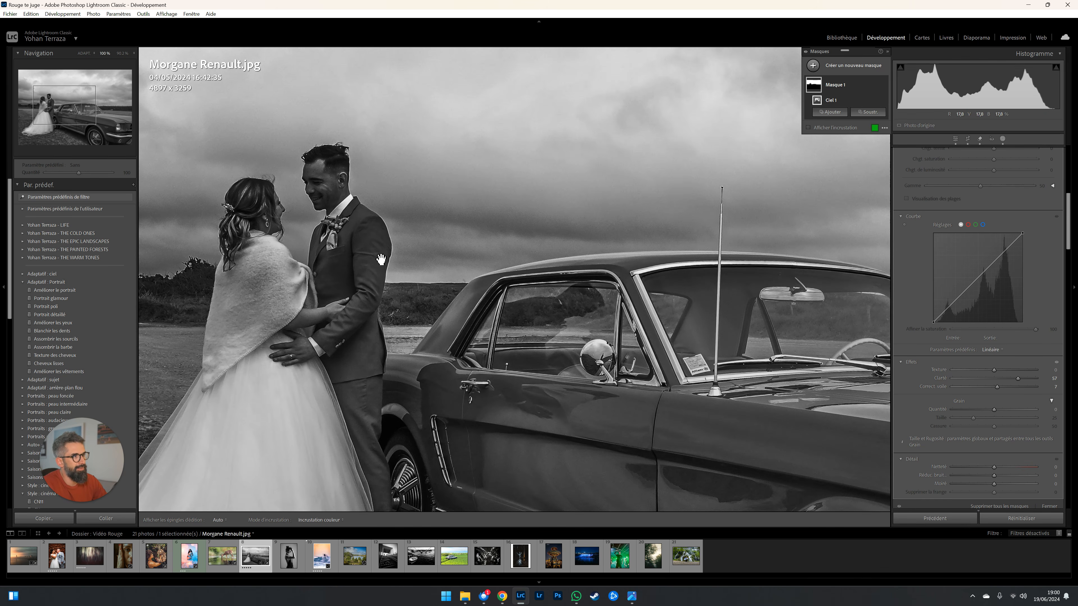
pyautogui.click(351, 192)
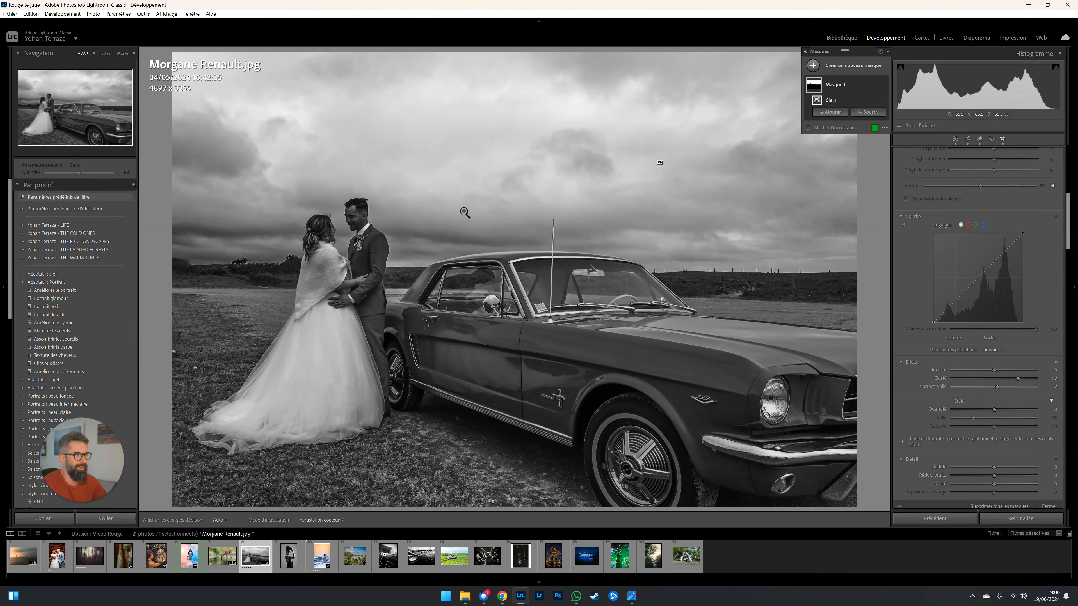
# - Leave the sky mask, return the wedding photo to colour and set its exposure to -1.07
pyautogui.scroll(7, 924, 279)
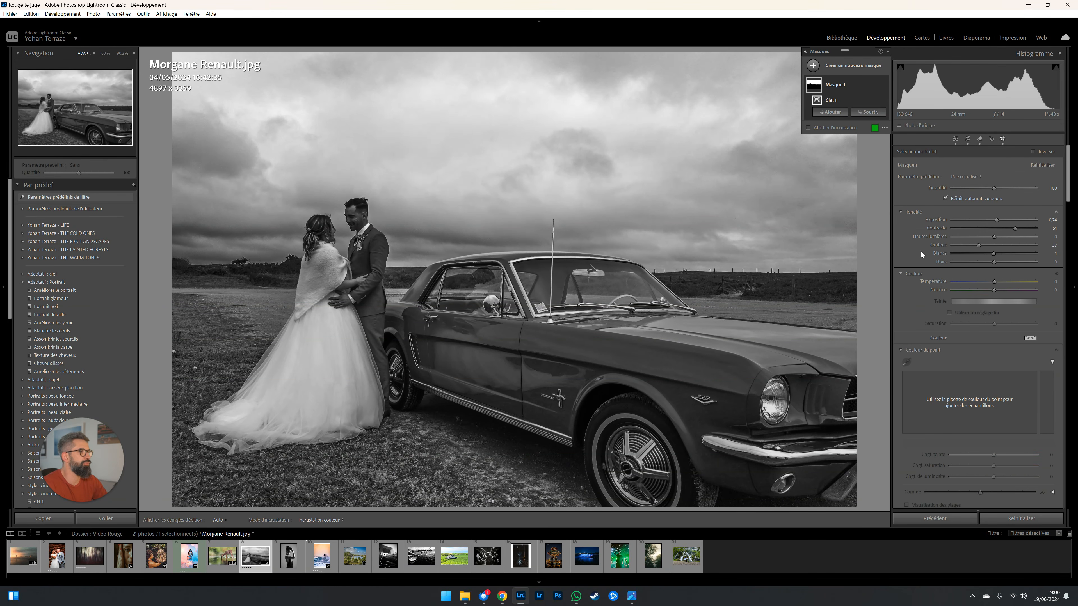
pyautogui.press('Escape')
pyautogui.press('Escape')
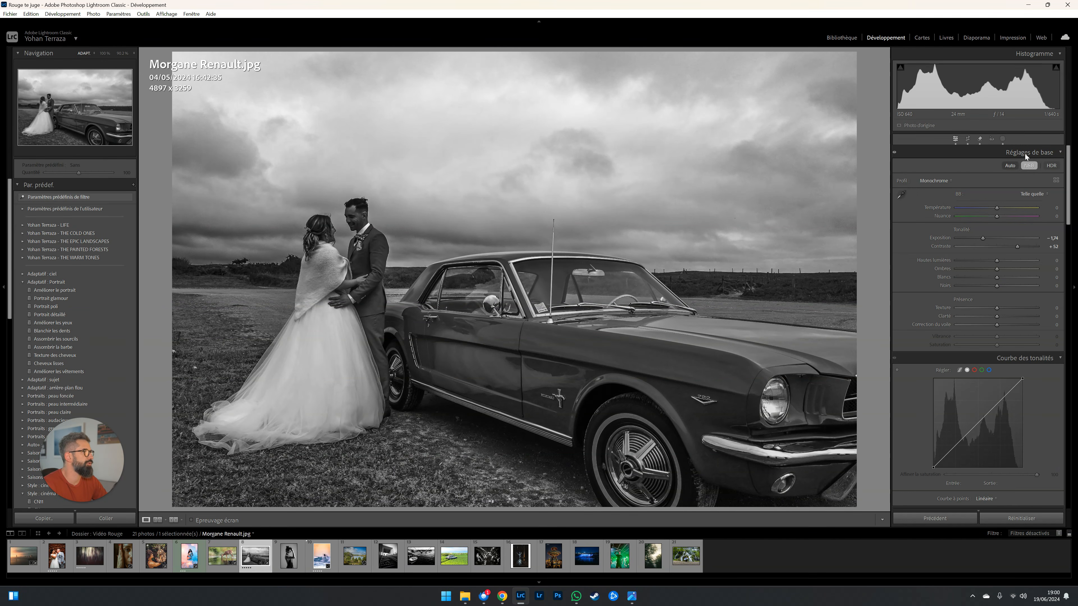
pyautogui.click(1030, 165)
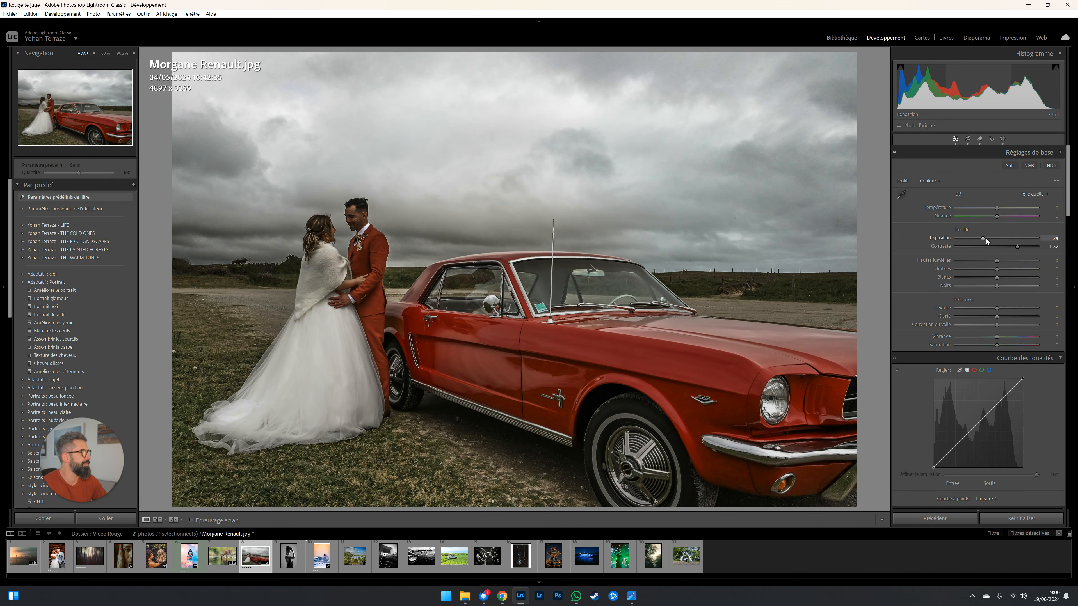
pyautogui.moveTo(986, 239); pyautogui.dragTo(988, 239)
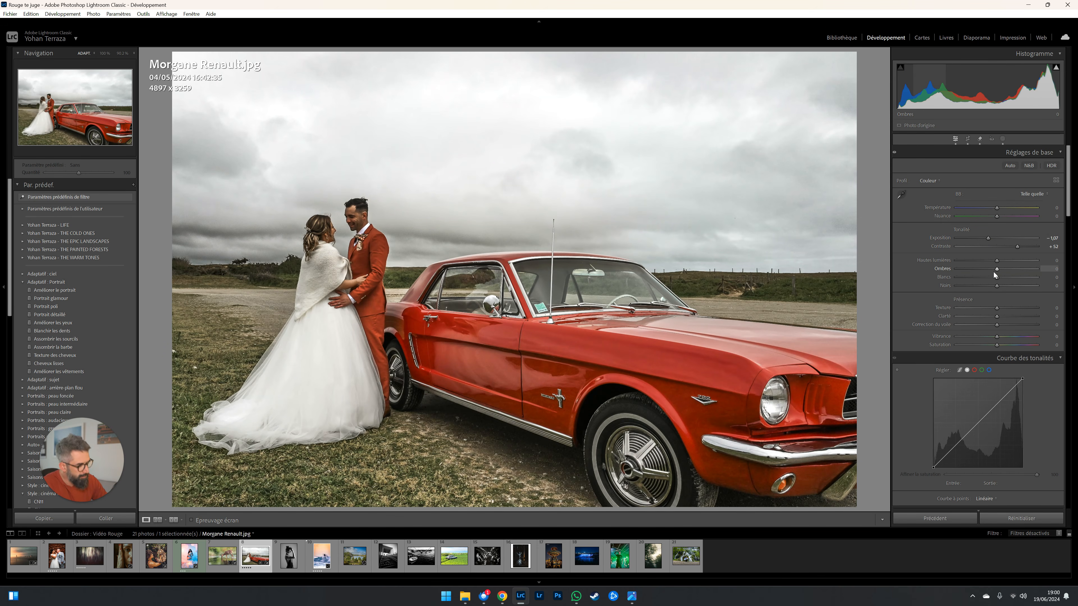
# - Compare the edited wedding car photo with the original several times
pyautogui.press('\\')
pyautogui.press('\\')
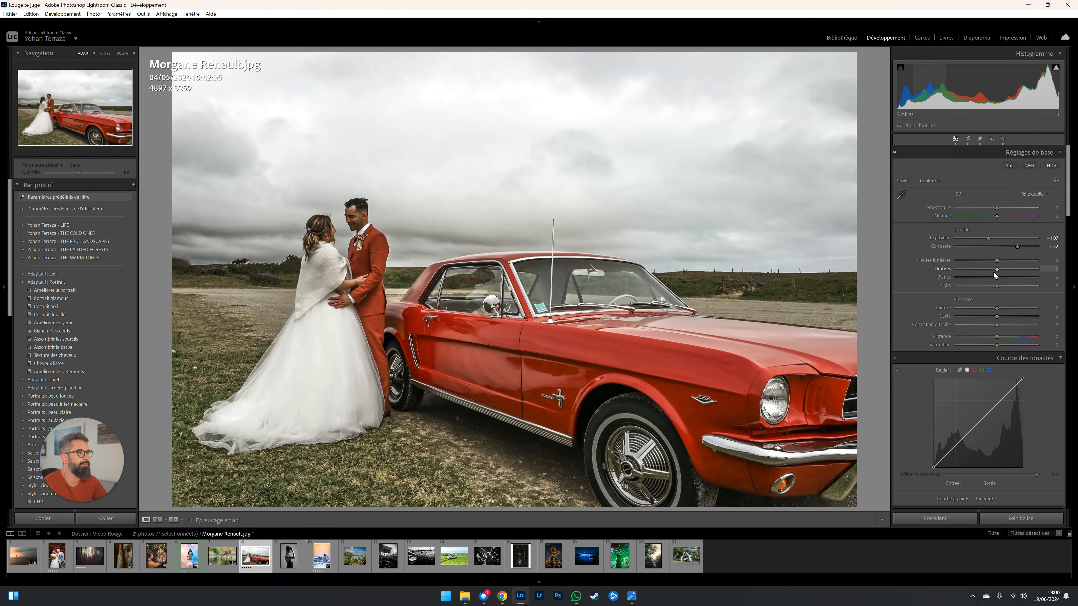
pyautogui.press('\\')
pyautogui.press('\\')
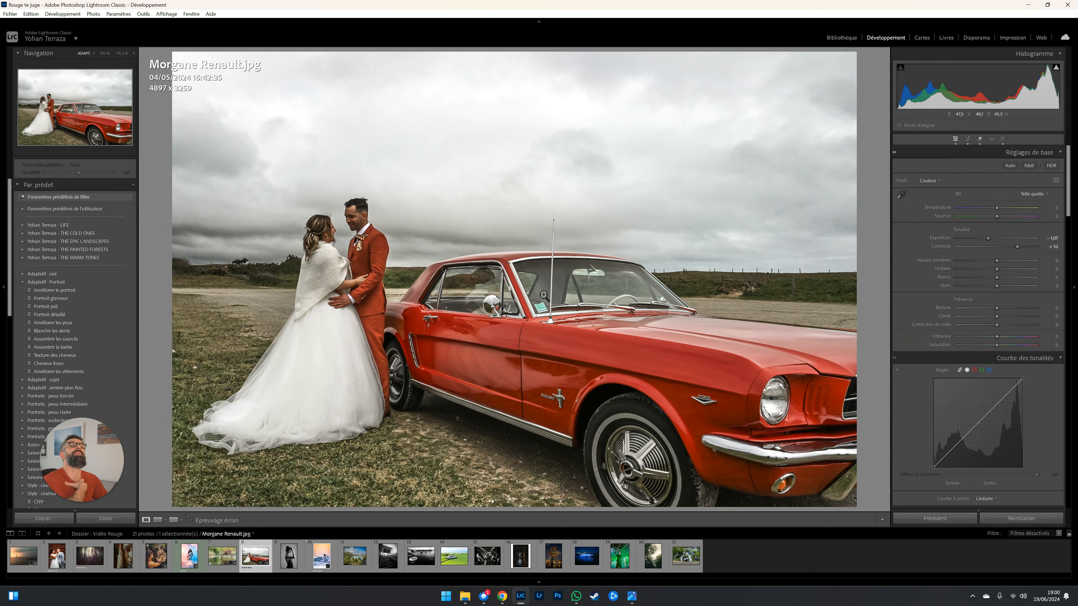
pyautogui.press('\\')
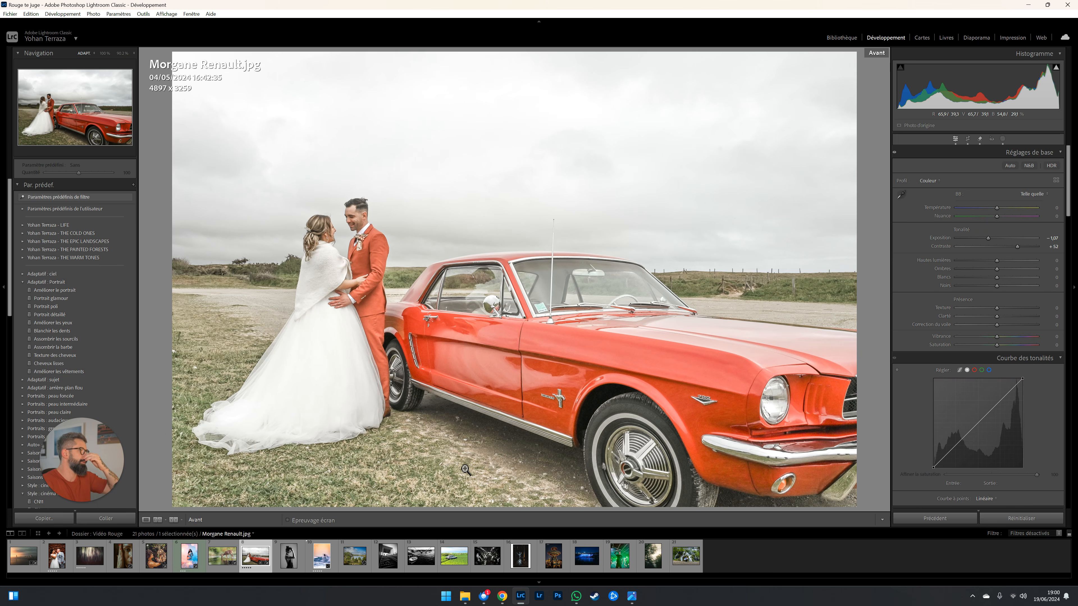
# - Open the black-and-white studio portrait, inspect the model's face up close and set the contrast to +8
pyautogui.press('Right')
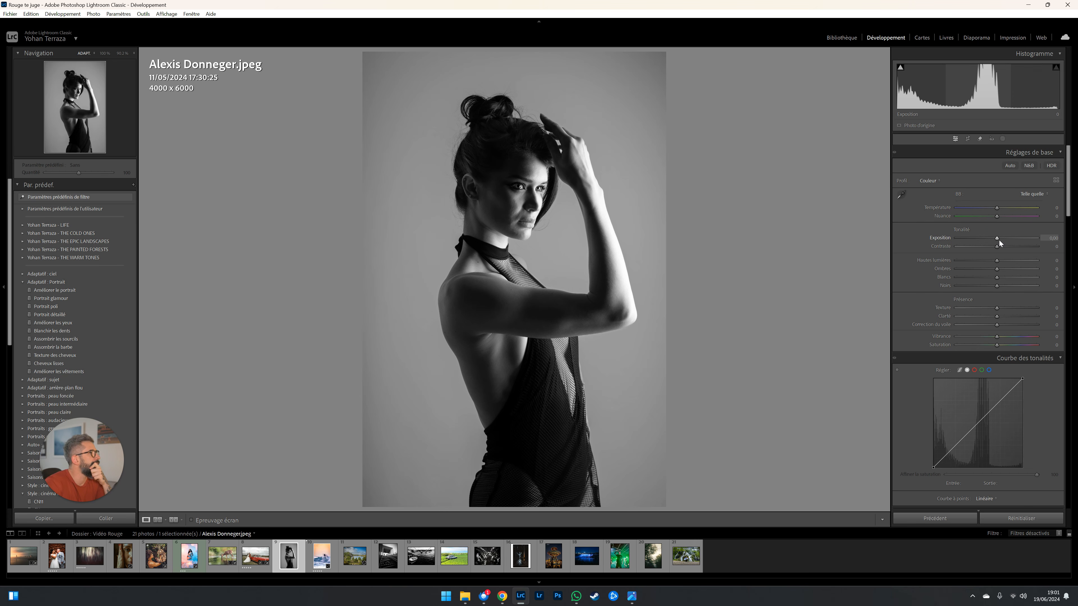
pyautogui.click(526, 196)
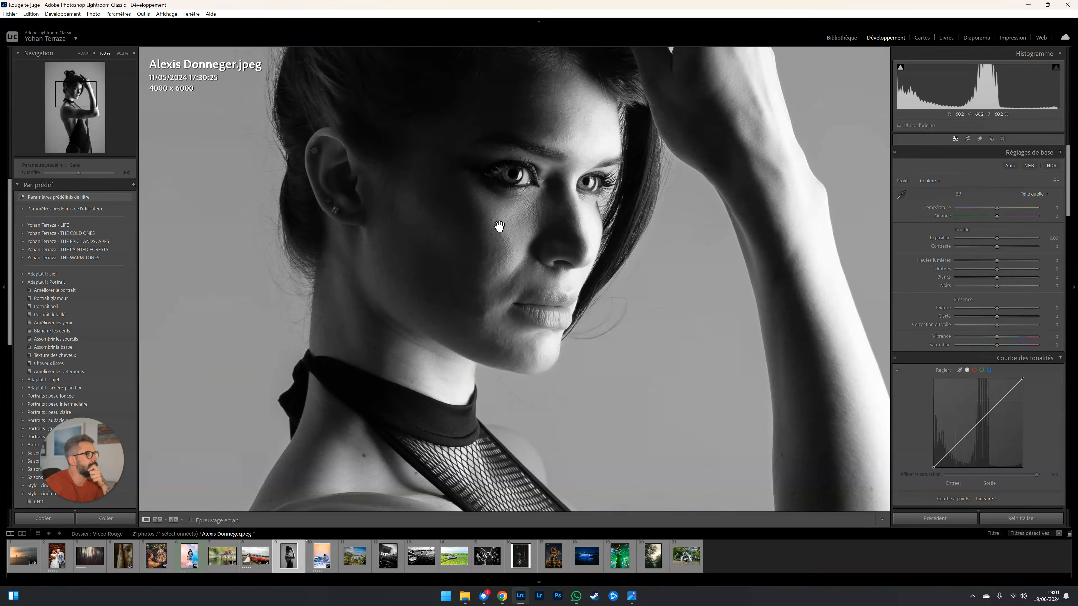
pyautogui.moveTo(500, 226); pyautogui.dragTo(669, 269)
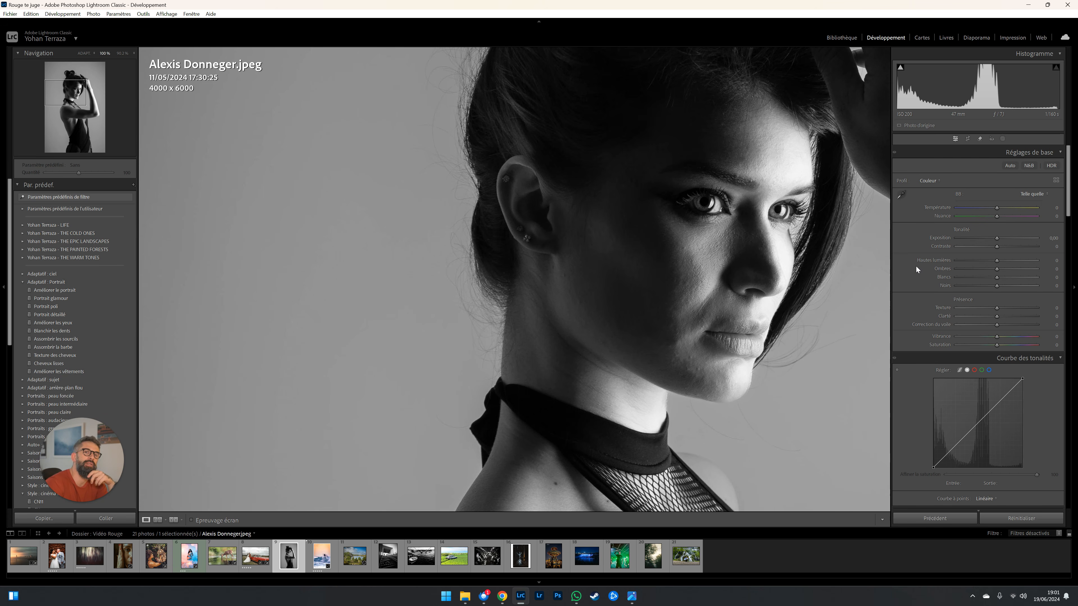
pyautogui.click(620, 254)
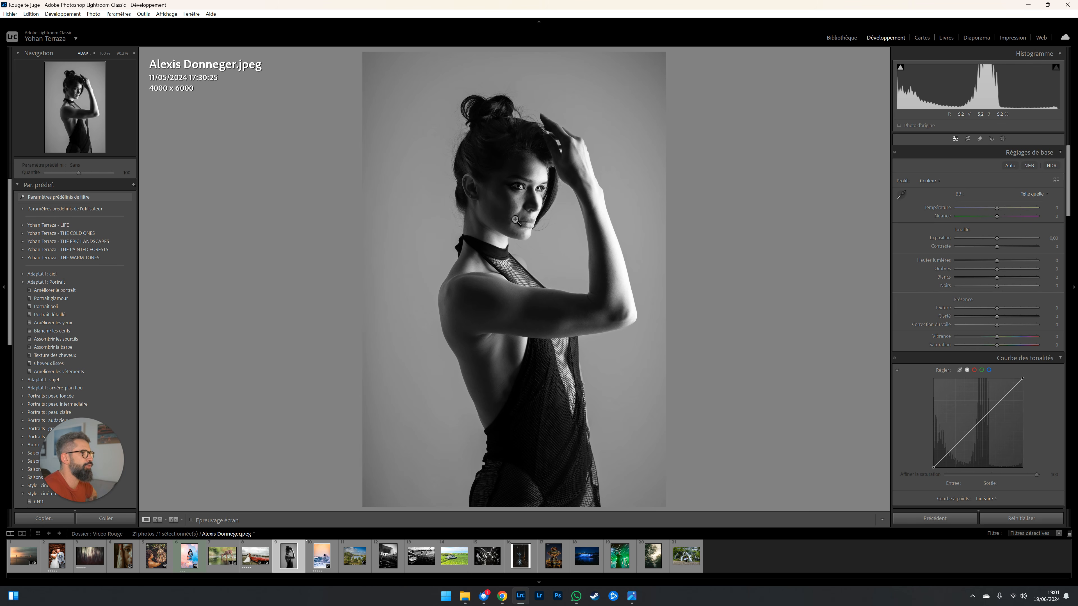
pyautogui.moveTo(996, 246); pyautogui.dragTo(1000, 246)
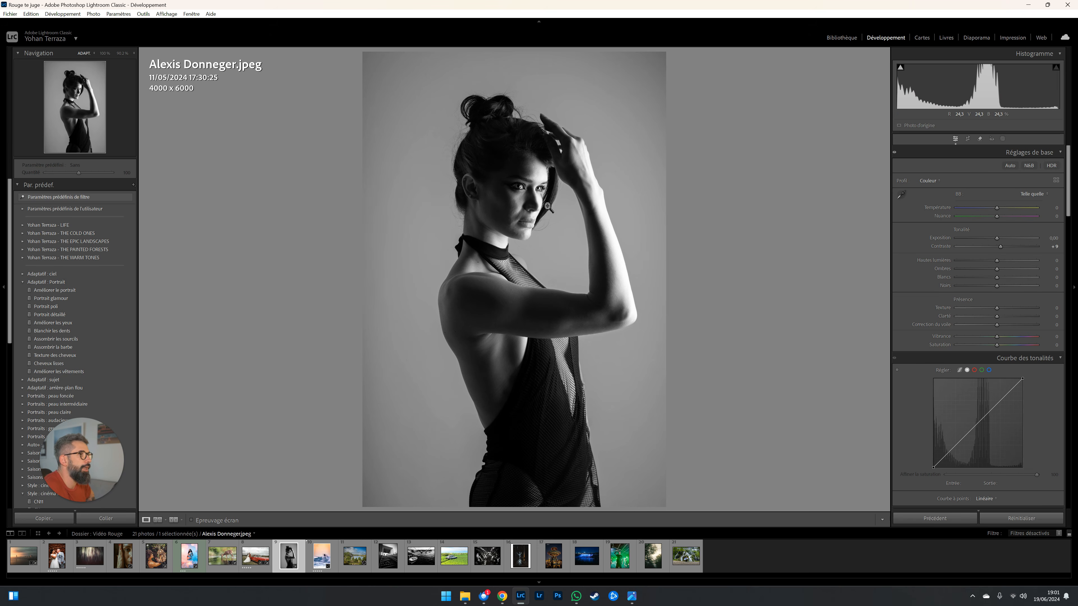
# - Examine the model's eyes, face, neck, shoulder, back and elbow at 100%
pyautogui.click(523, 193)
pyautogui.click(522, 193)
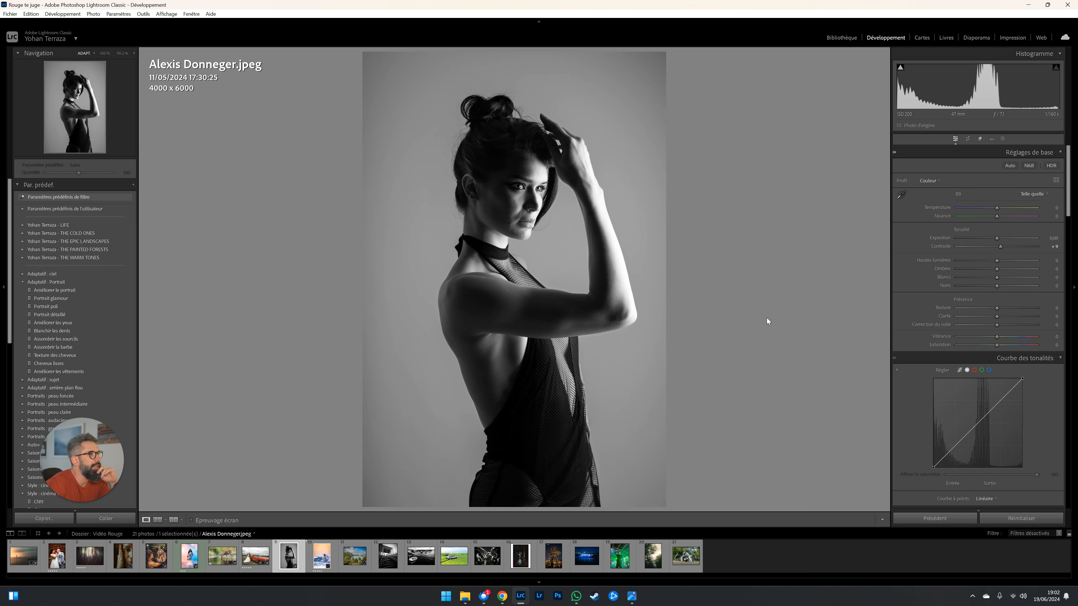
pyautogui.click(532, 188)
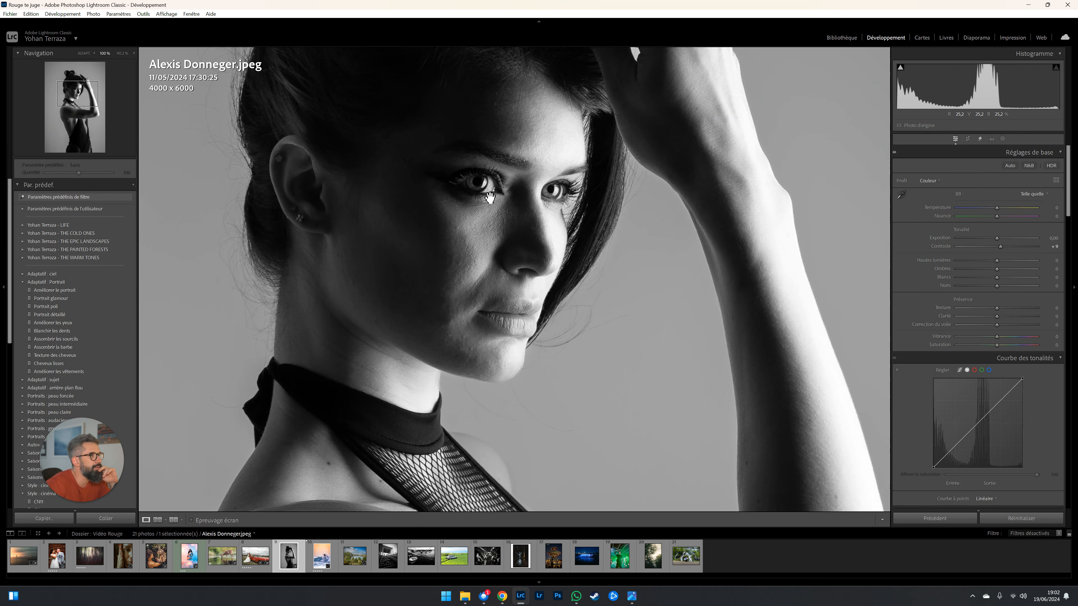
pyautogui.moveTo(490, 199); pyautogui.dragTo(503, 214)
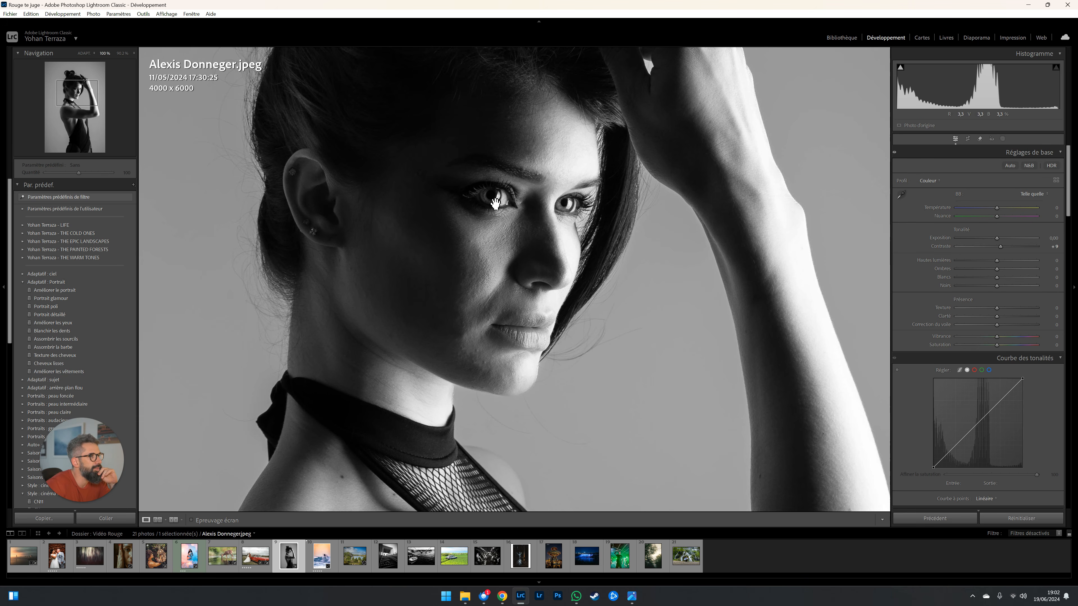
pyautogui.moveTo(453, 351); pyautogui.dragTo(534, 257)
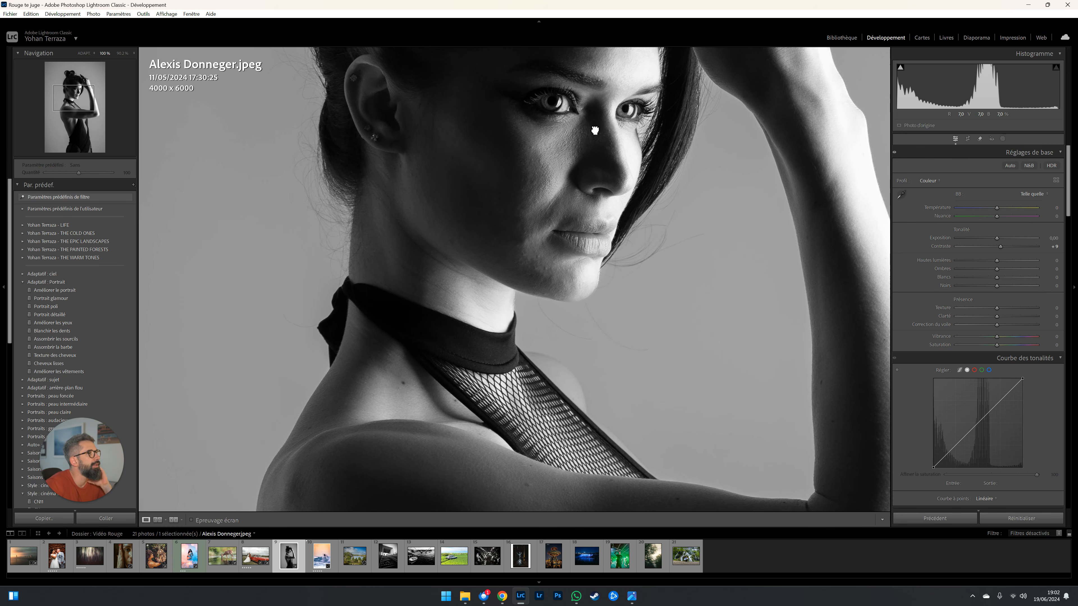
pyautogui.moveTo(595, 130); pyautogui.dragTo(440, 173)
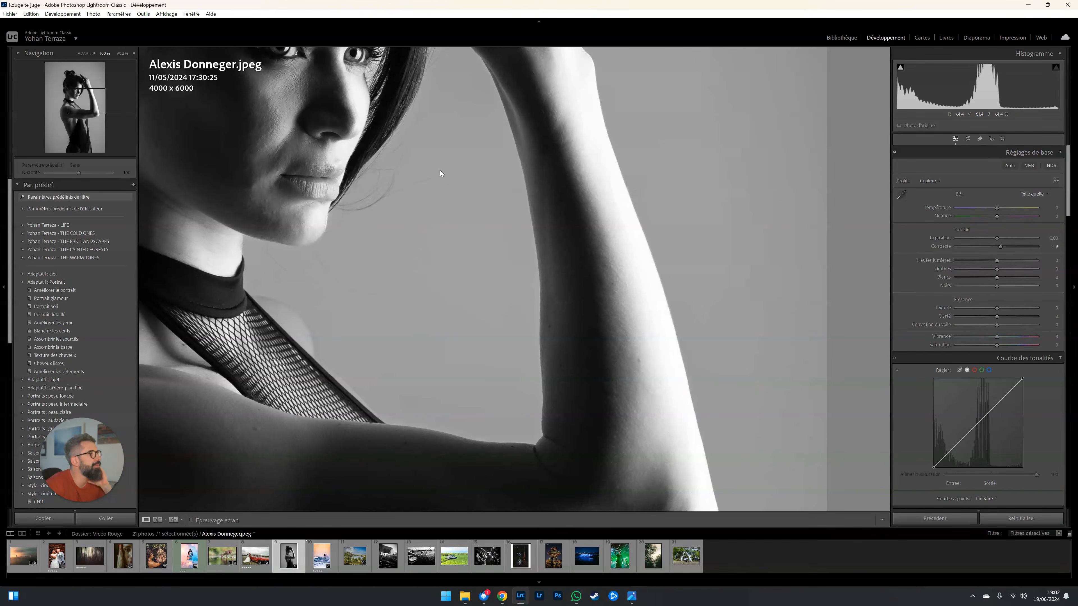
pyautogui.moveTo(494, 339); pyautogui.dragTo(517, 154)
pyautogui.moveTo(402, 272); pyautogui.dragTo(607, 160)
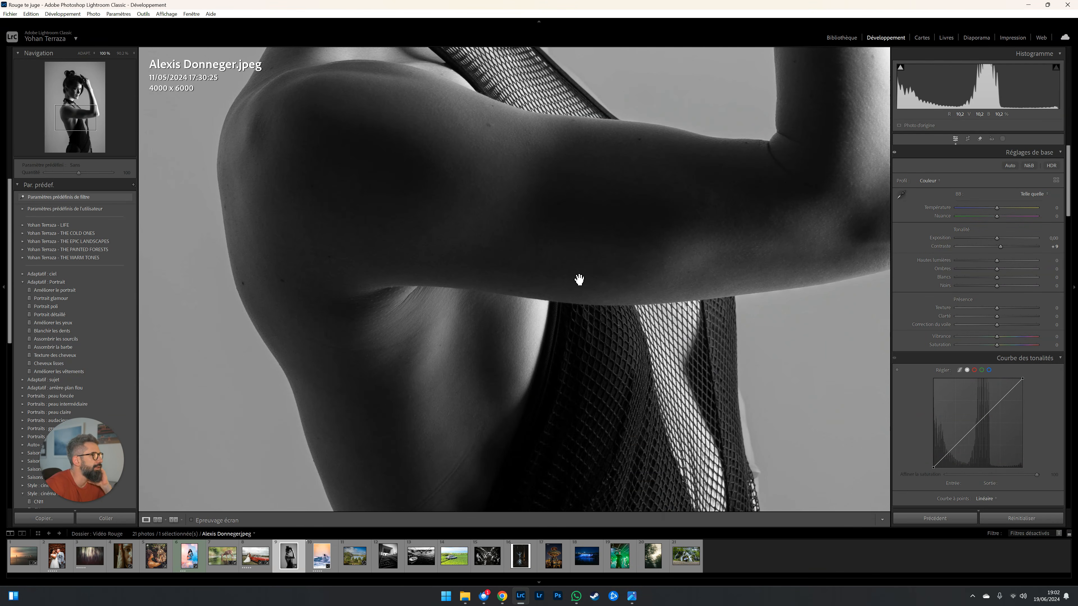
pyautogui.moveTo(578, 279); pyautogui.dragTo(385, 180)
pyautogui.moveTo(565, 210); pyautogui.dragTo(499, 255)
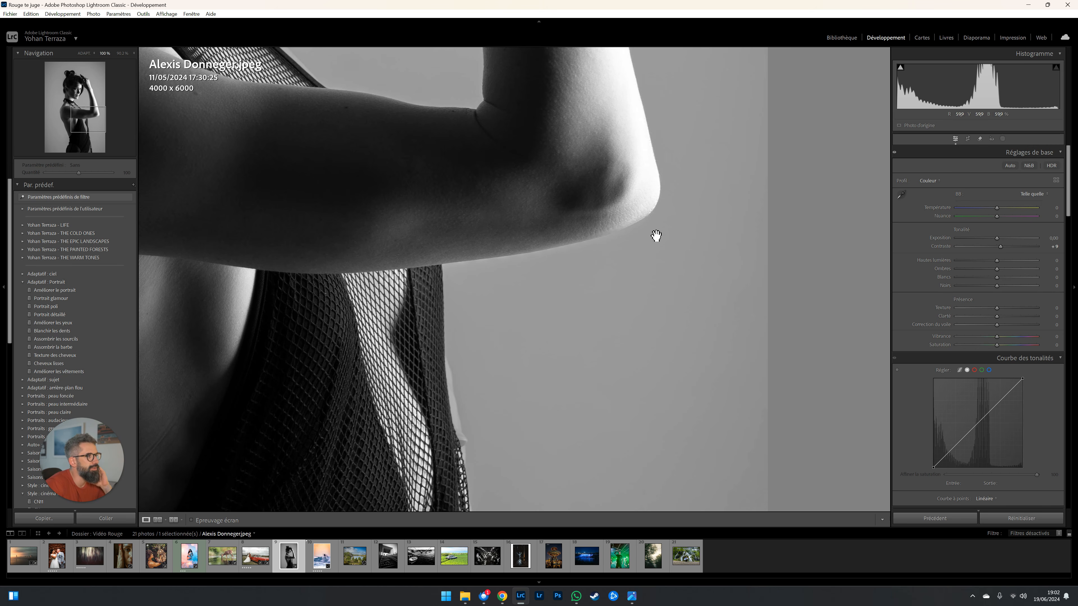
pyautogui.moveTo(507, 248); pyautogui.dragTo(567, 176)
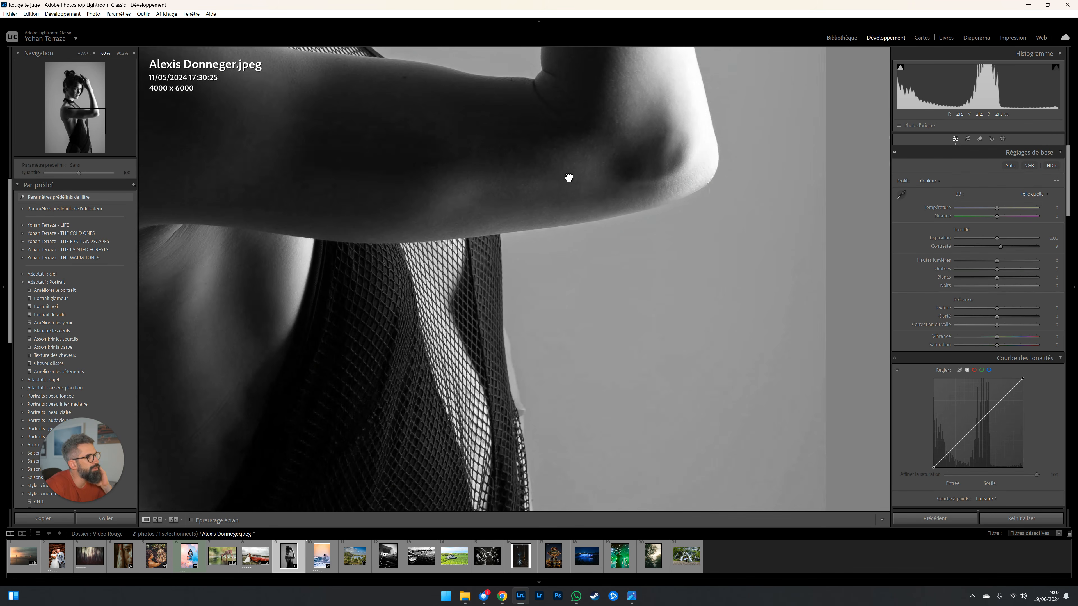
pyautogui.click(585, 207)
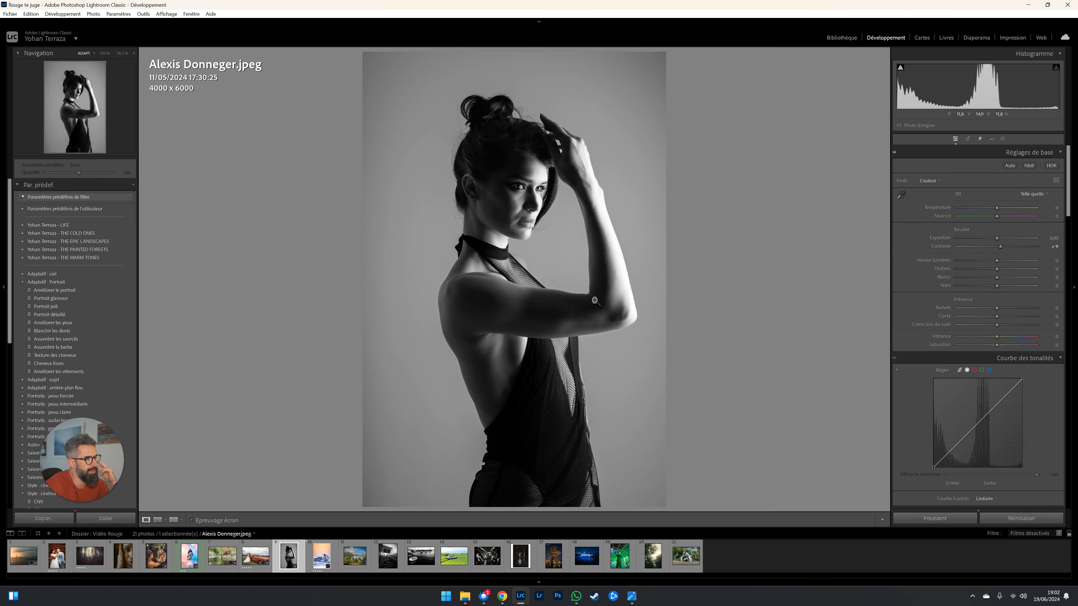
# - Examine the underside of the forearm and the lower edge of the dress up close, and view the whole portrait
pyautogui.click(606, 342)
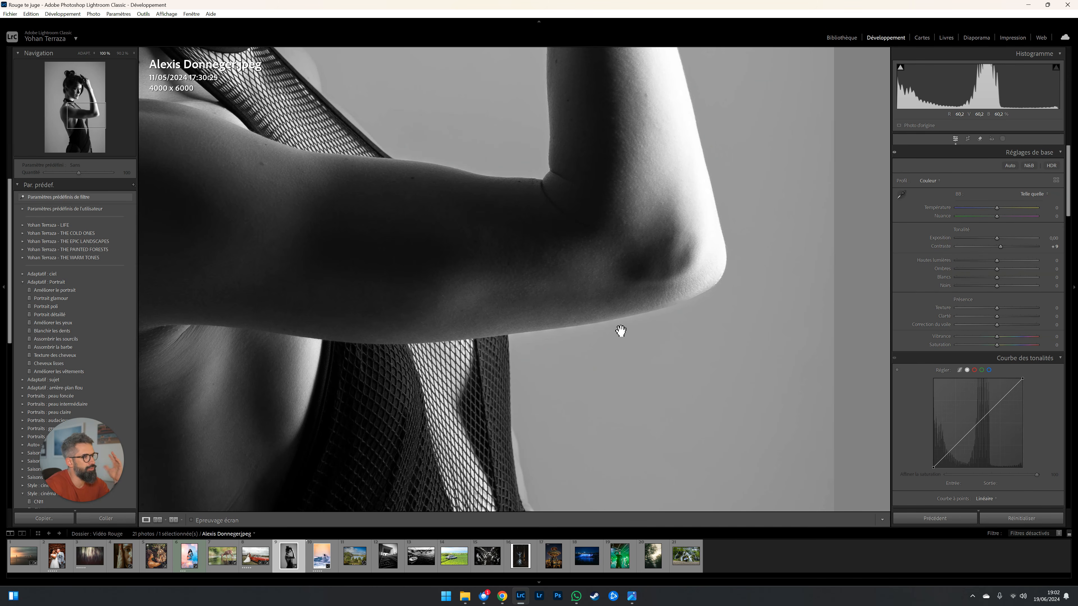
pyautogui.click(570, 318)
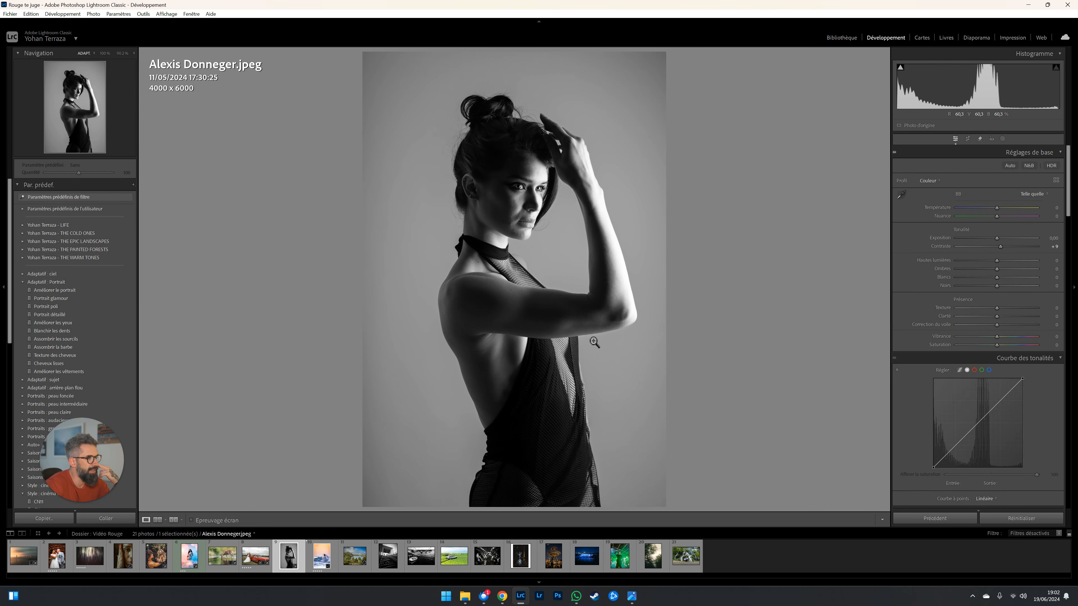
pyautogui.click(445, 320)
pyautogui.moveTo(453, 343); pyautogui.dragTo(371, 128)
pyautogui.moveTo(419, 387); pyautogui.dragTo(305, 85)
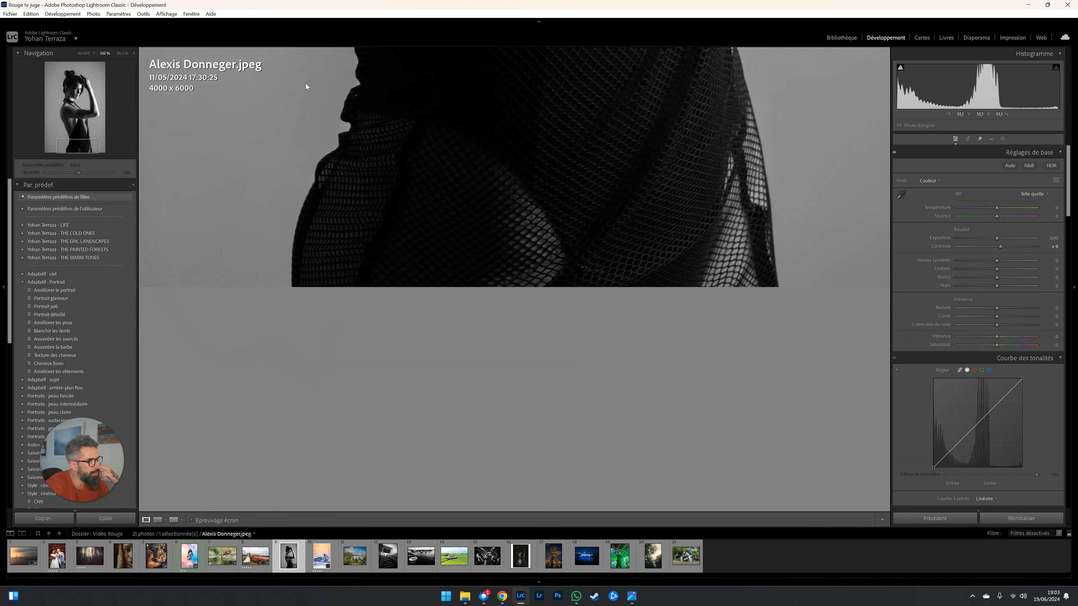
pyautogui.moveTo(534, 91); pyautogui.dragTo(409, 371)
pyautogui.moveTo(480, 265); pyautogui.dragTo(476, 412)
pyautogui.click(527, 166)
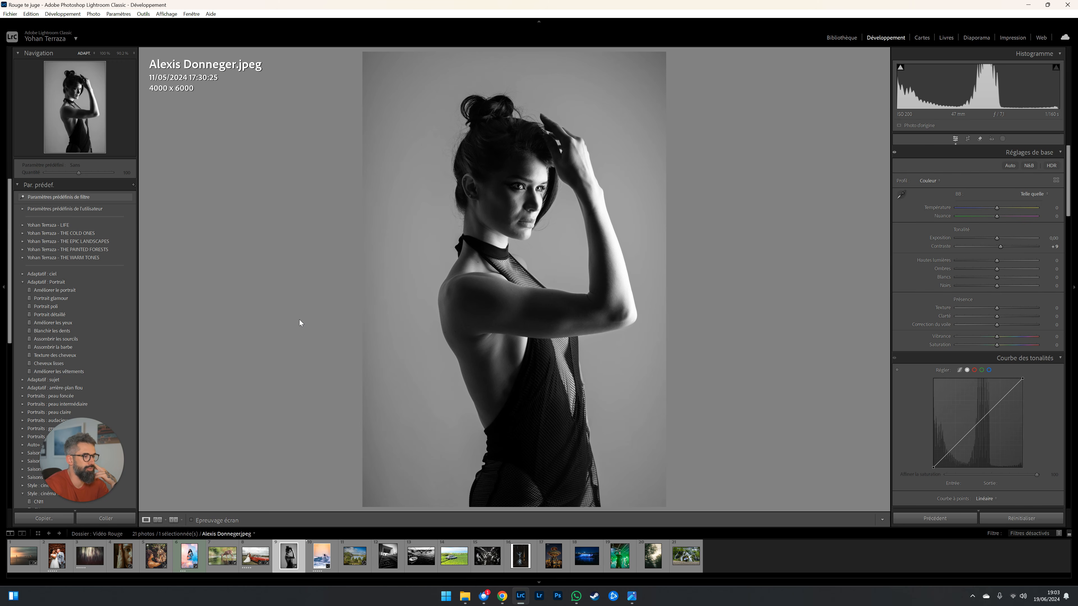
# - Open the surfer photo and set its contrast to +26 and its tint to -11
pyautogui.press('Right')
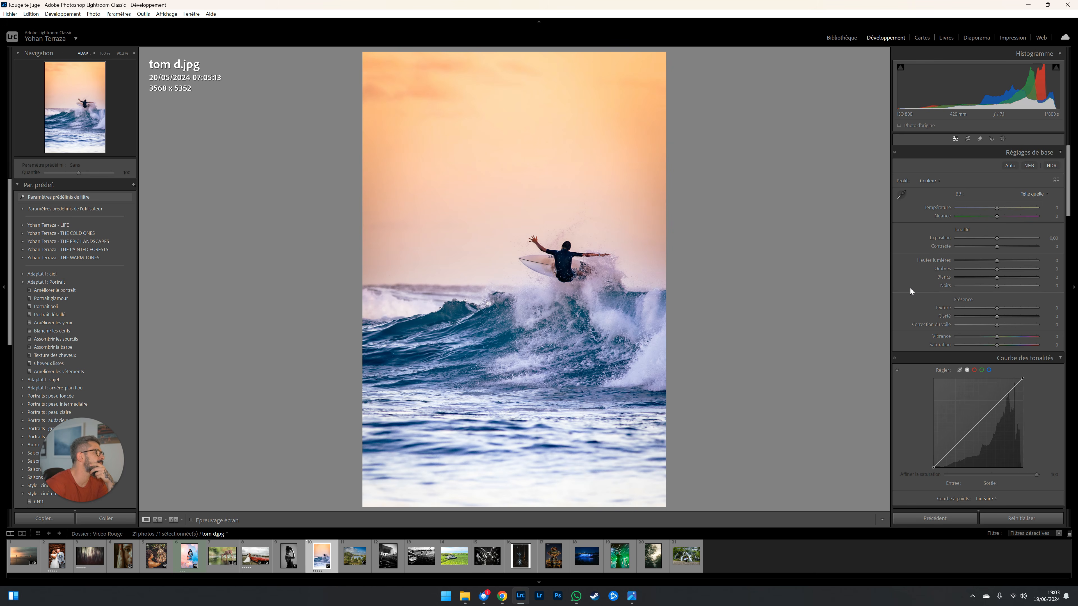
pyautogui.moveTo(999, 215); pyautogui.dragTo(988, 217)
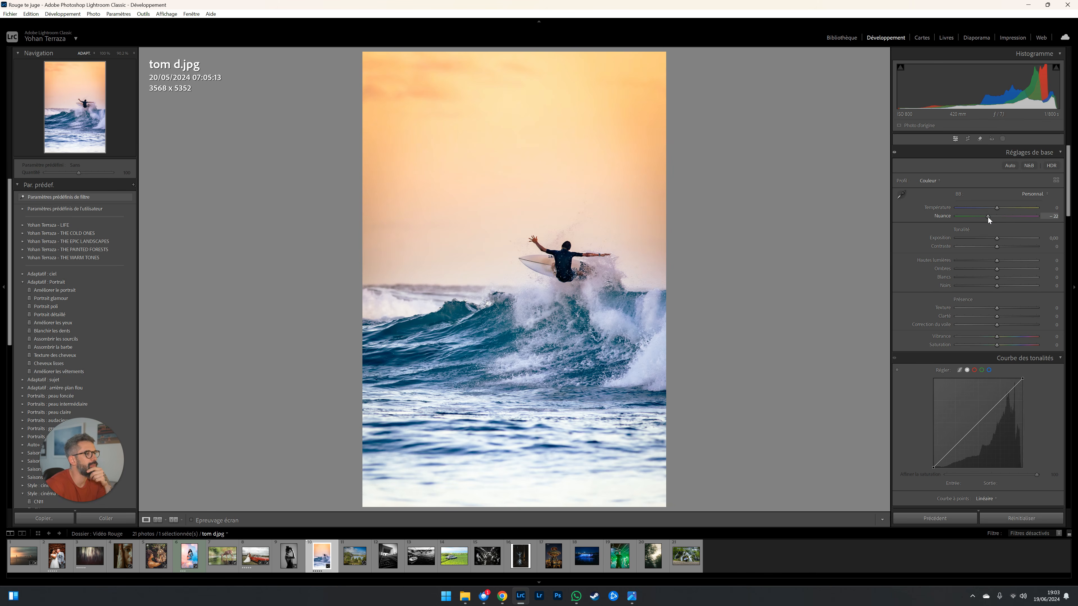
pyautogui.click(1007, 246)
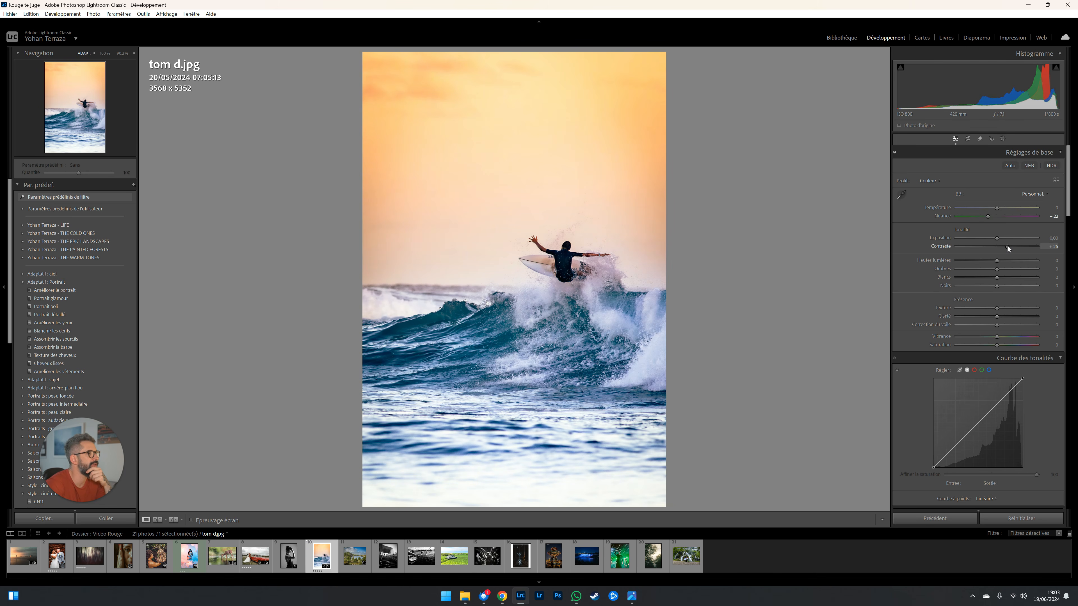
pyautogui.click(998, 217)
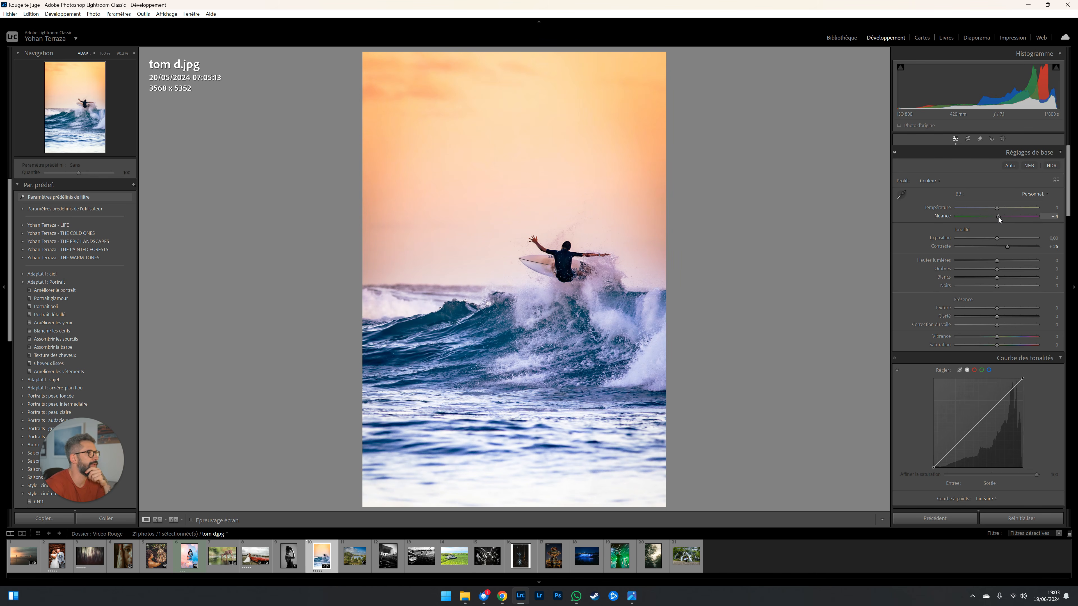
pyautogui.moveTo(998, 219); pyautogui.dragTo(993, 218)
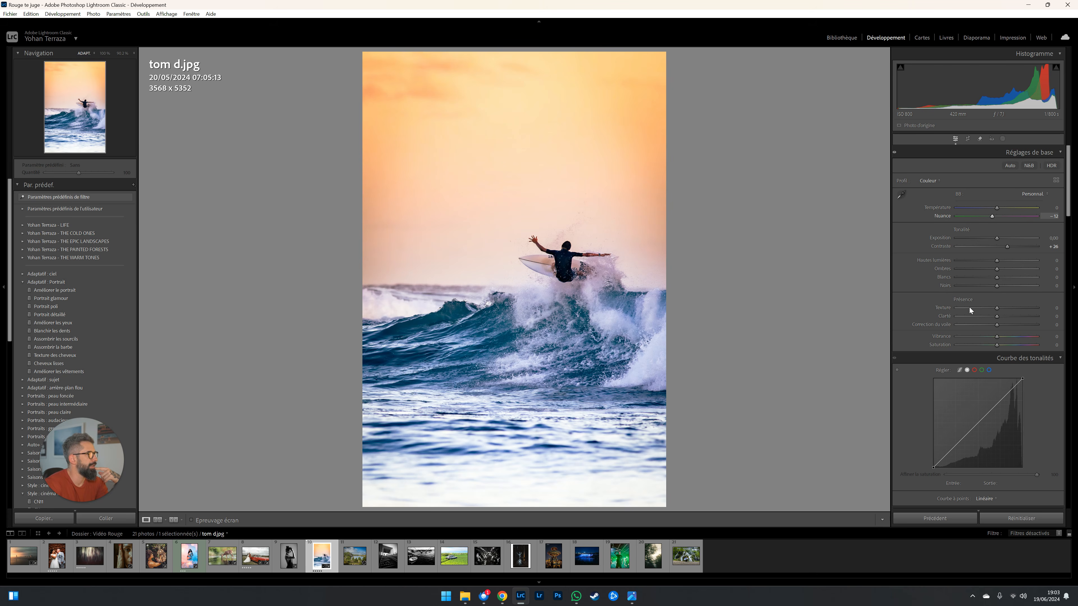
# - Try a Dehaze of +23 on the surfer photo, reset it, and move the tone curve's black point slightly inward
pyautogui.moveTo(983, 325); pyautogui.dragTo(1006, 326)
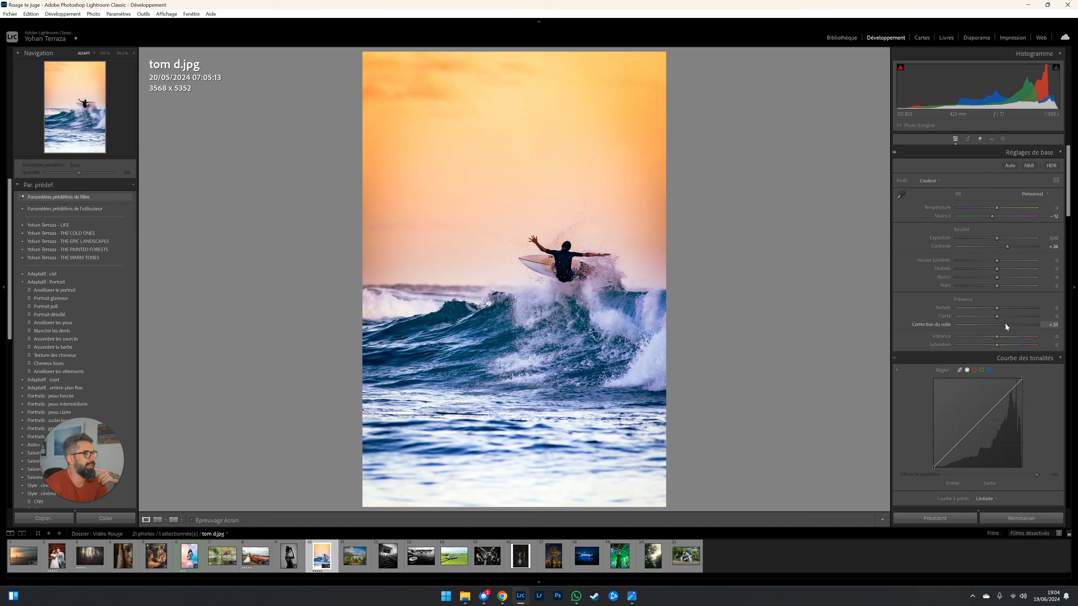
pyautogui.doubleClick(1004, 324)
pyautogui.scroll(-3, 904, 280)
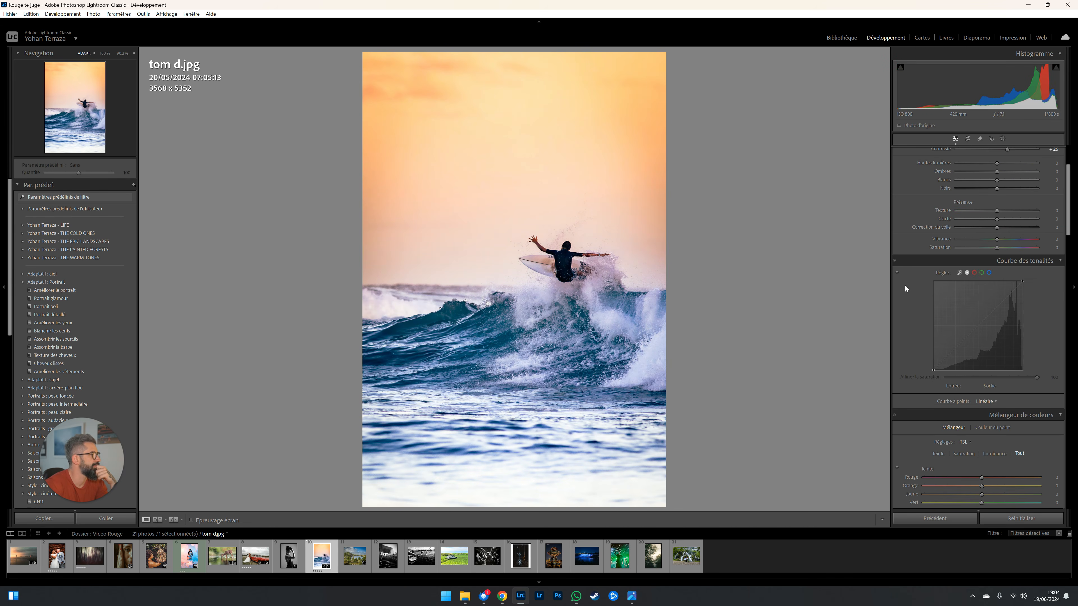
pyautogui.moveTo(933, 371)
pyautogui.mouseDown()
pyautogui.moveTo(925, 359)
pyautogui.moveTo(935, 386)
pyautogui.mouseUp()
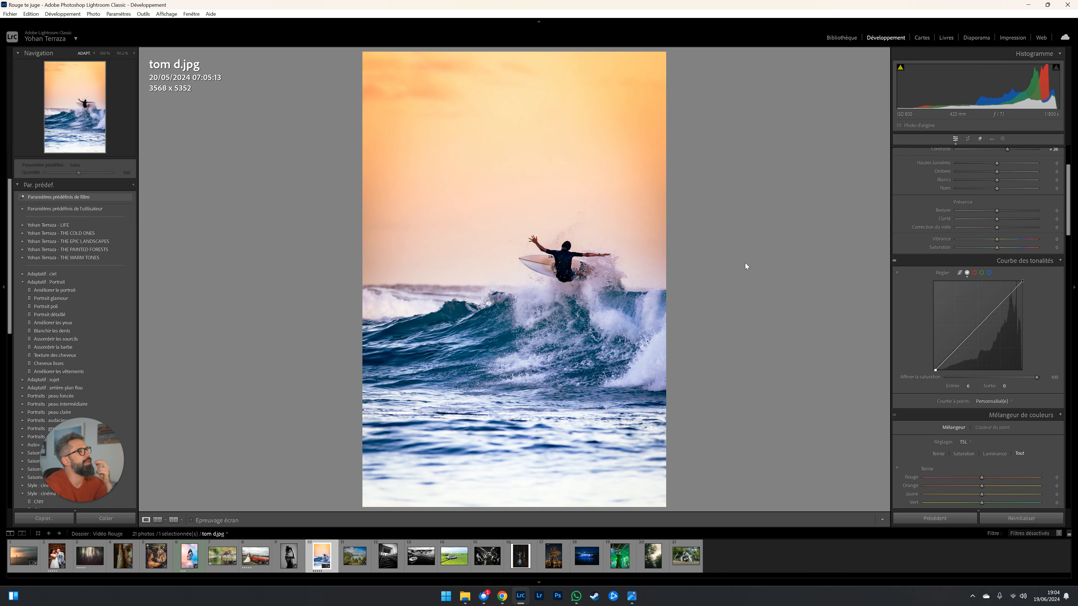
# - Try a large radial gradient mask centred on the wave with a reduced feather, and delete the mask
pyautogui.hotkey('shift', 'w')
pyautogui.hotkey('shift', 'm')
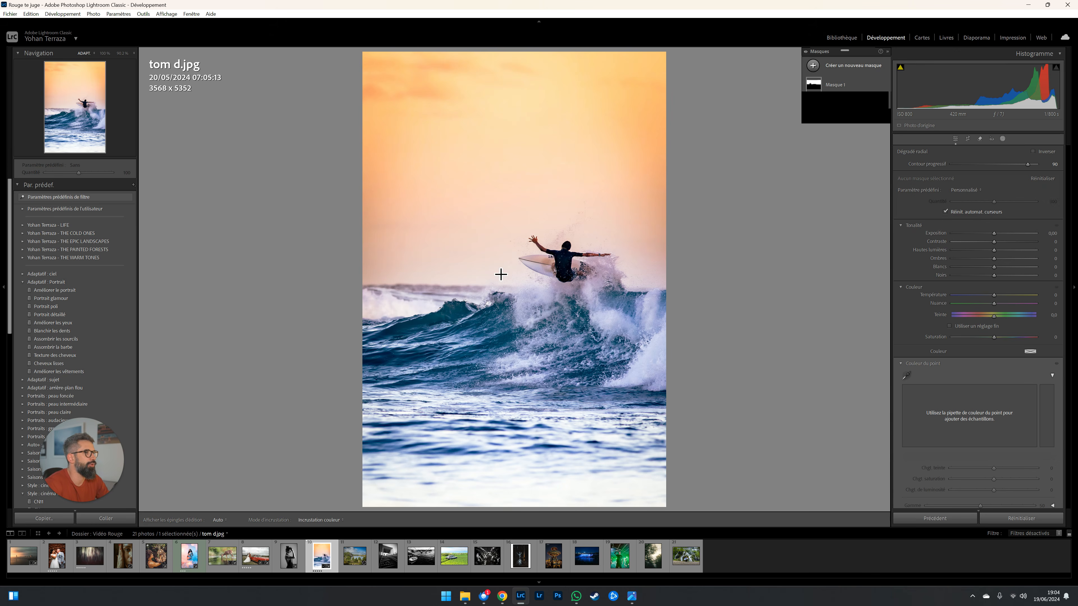
pyautogui.moveTo(496, 270); pyautogui.dragTo(656, 524)
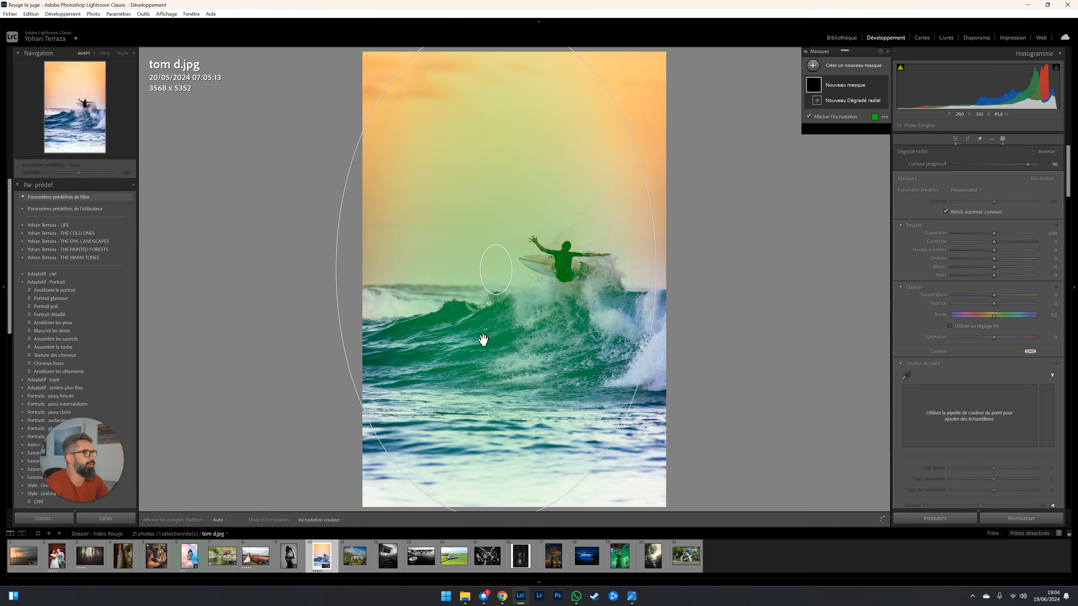
pyautogui.moveTo(497, 270); pyautogui.dragTo(509, 373)
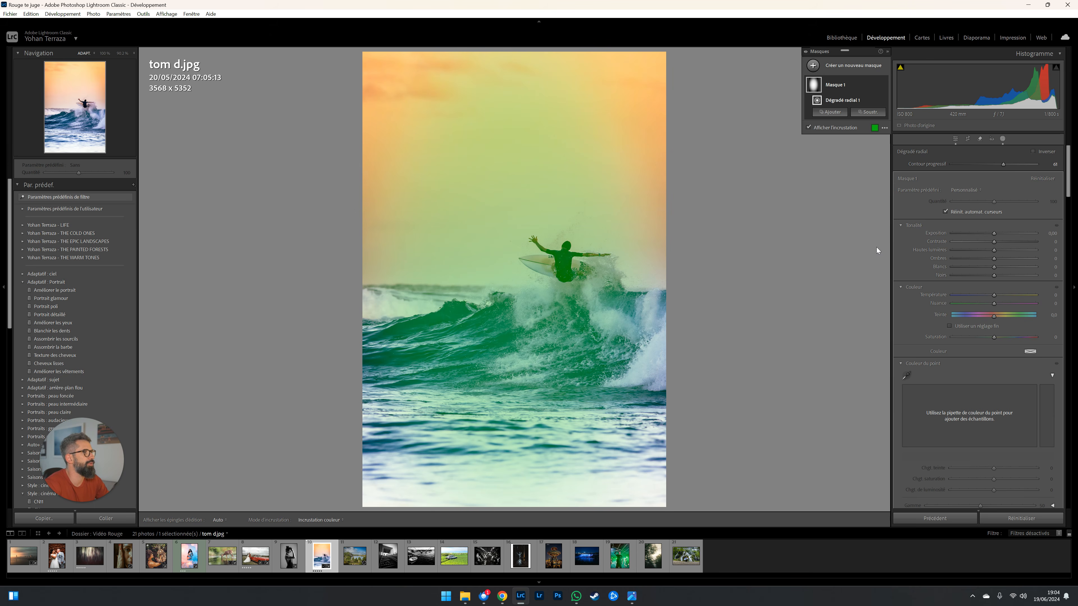
pyautogui.press('Delete')
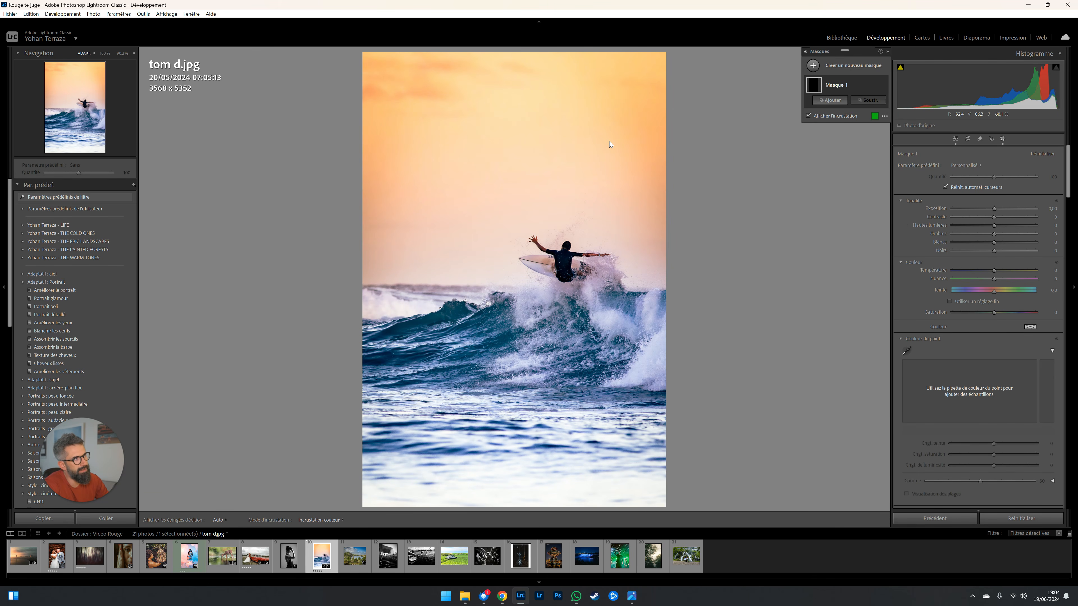
pyautogui.press('Delete')
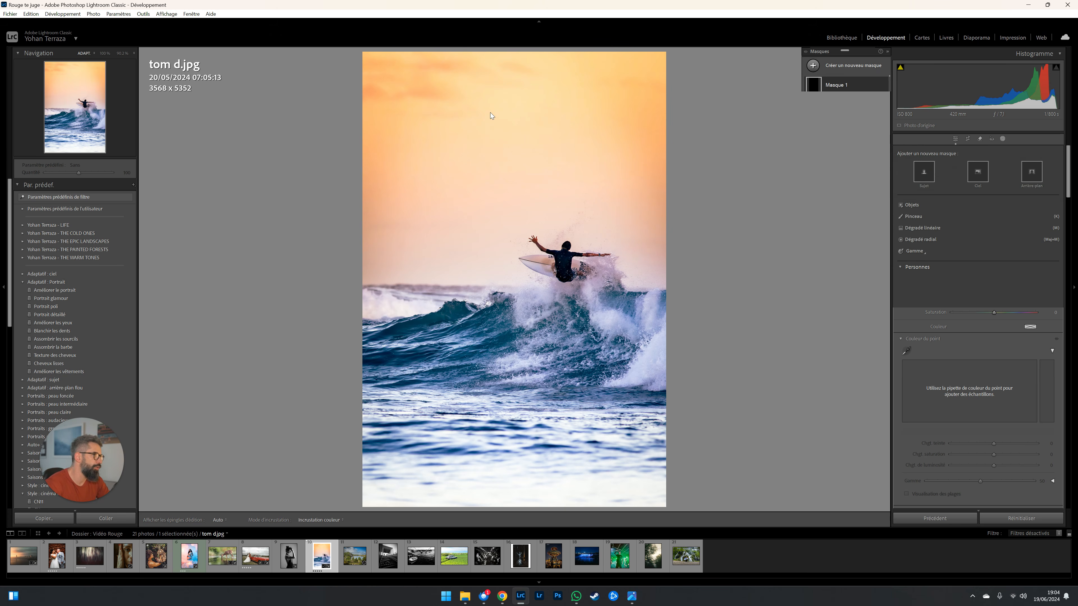
# - Try a linear gradient mask over the sky with exposure at -0.27, shift it upward, and delete the gradient
pyautogui.press('m')
pyautogui.moveTo(525, 122); pyautogui.dragTo(534, 278)
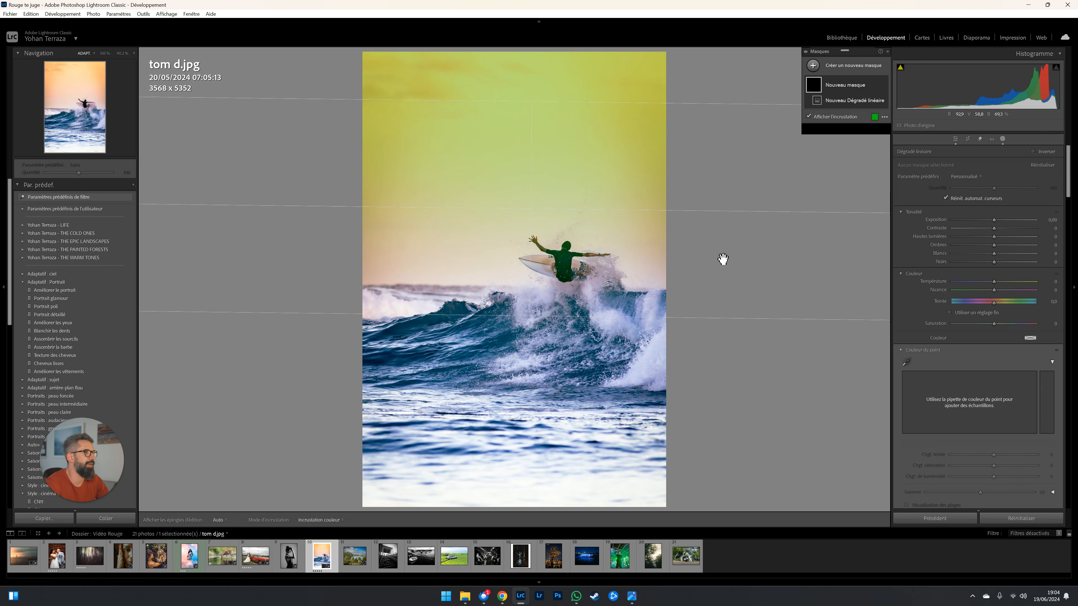
pyautogui.moveTo(994, 220); pyautogui.dragTo(992, 222)
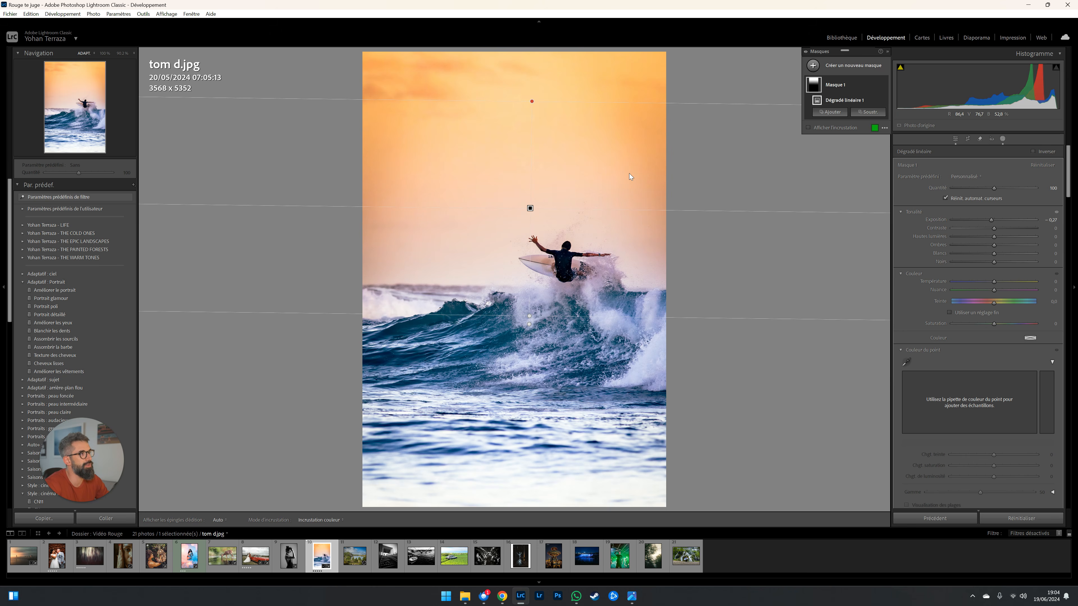
pyautogui.moveTo(535, 200); pyautogui.dragTo(559, 134)
pyautogui.press('Delete')
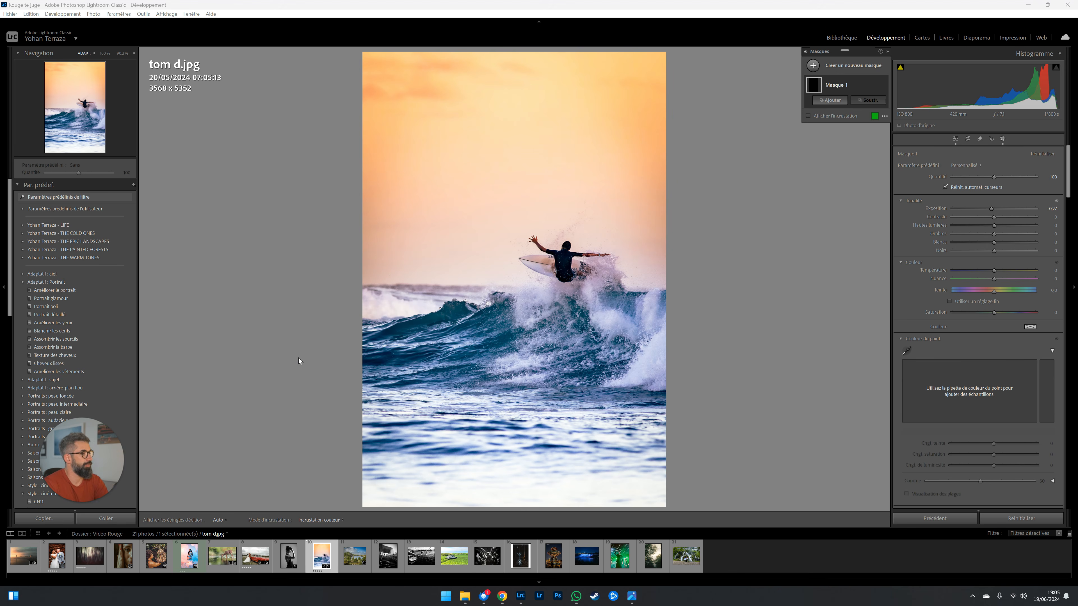
# - Open the mountain lake landscape and inspect the wooden sign among the trees at 100%
pyautogui.press('Right')
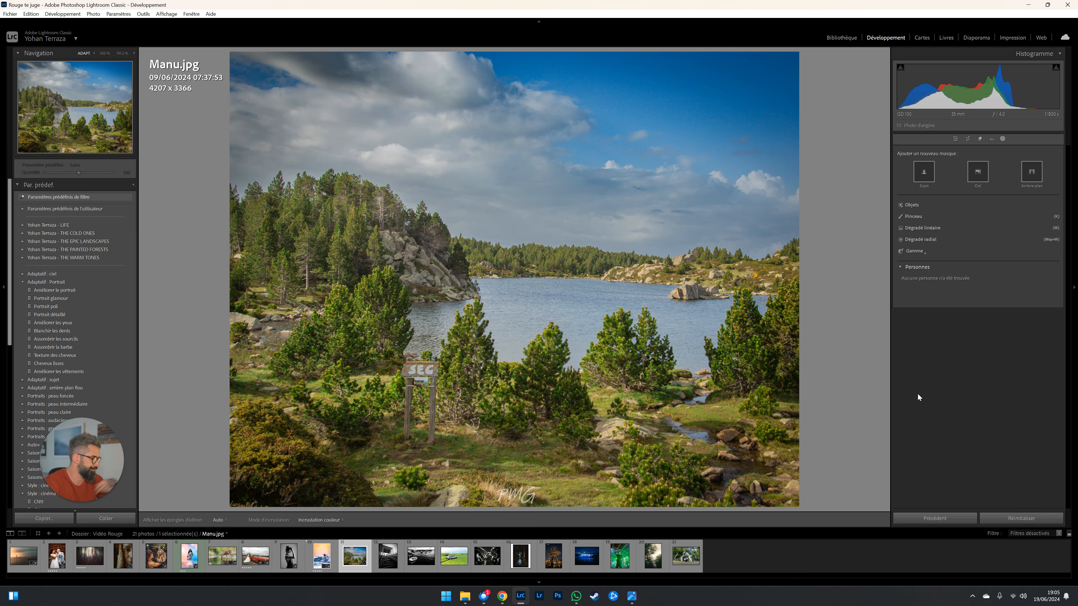
pyautogui.hotkey('shift', 'w')
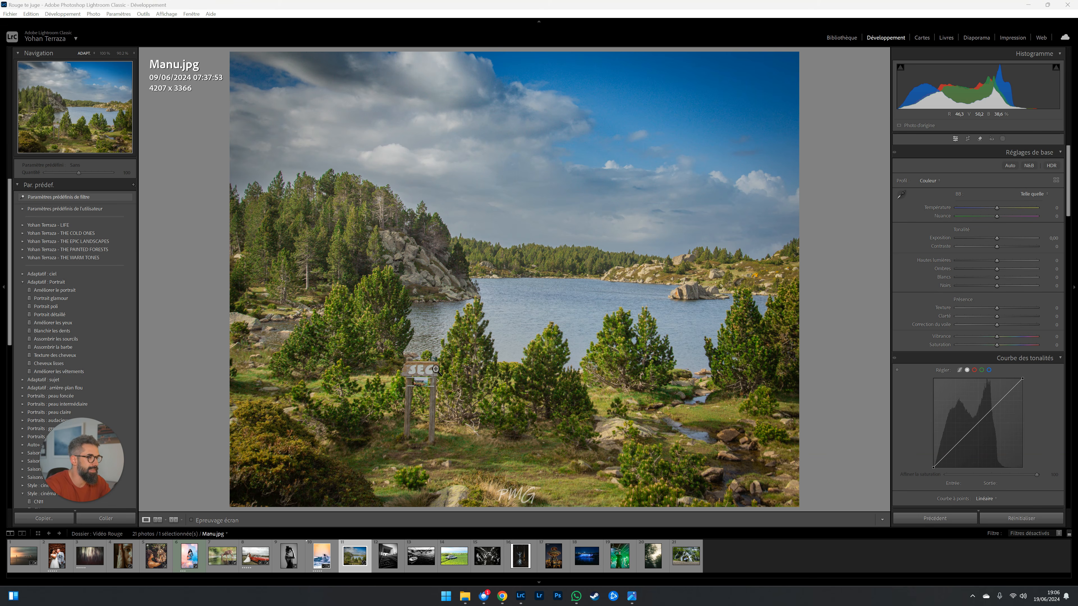
pyautogui.click(425, 374)
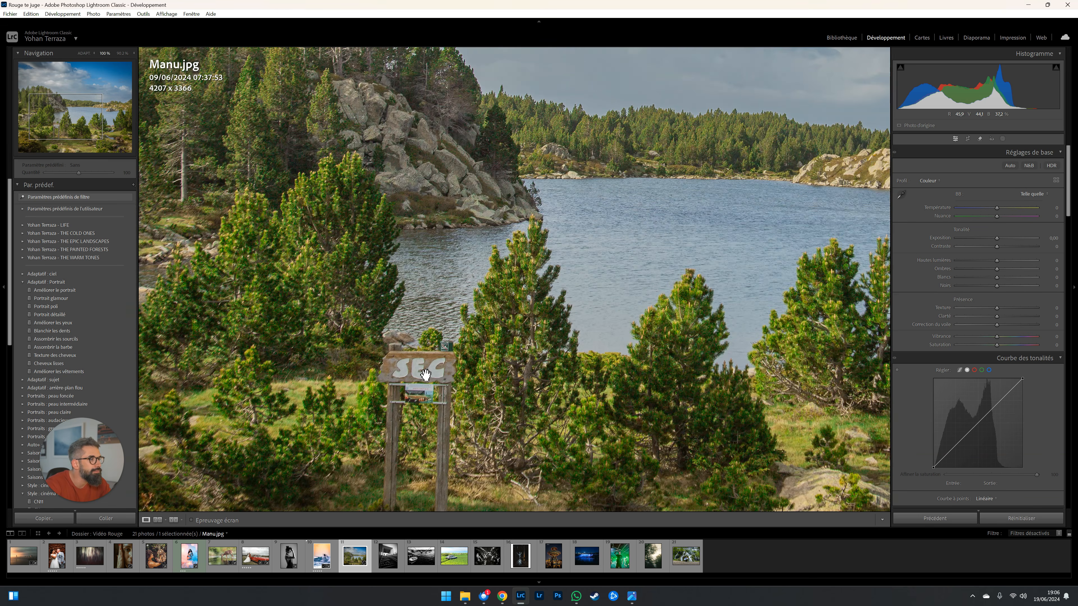
pyautogui.moveTo(426, 374); pyautogui.dragTo(424, 300)
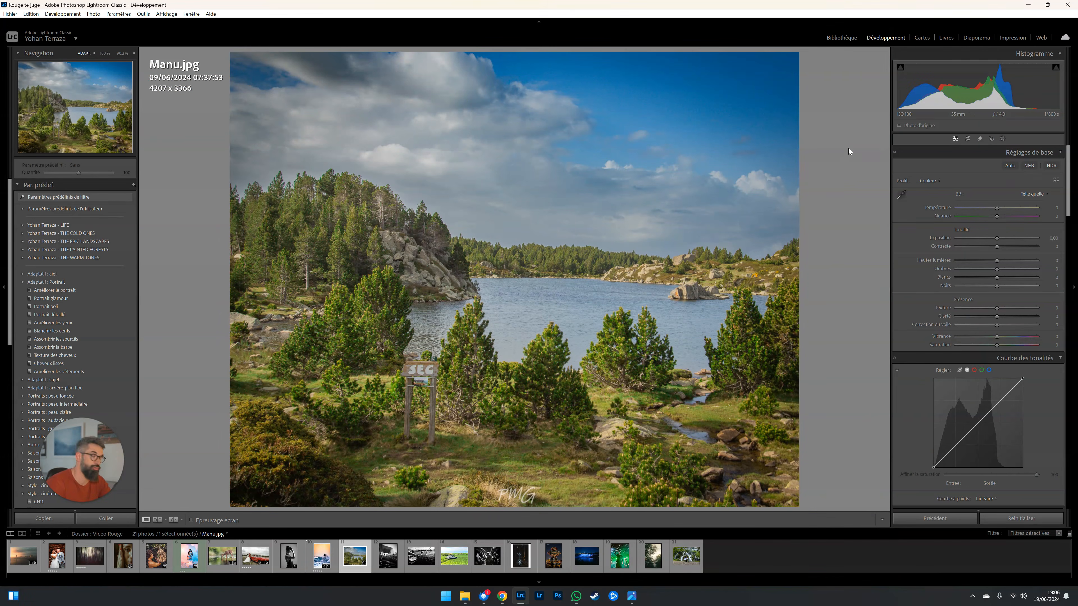
# - Remove the wooden sign and its posts from the lake photo with the generative AI Remove tool
pyautogui.click(980, 140)
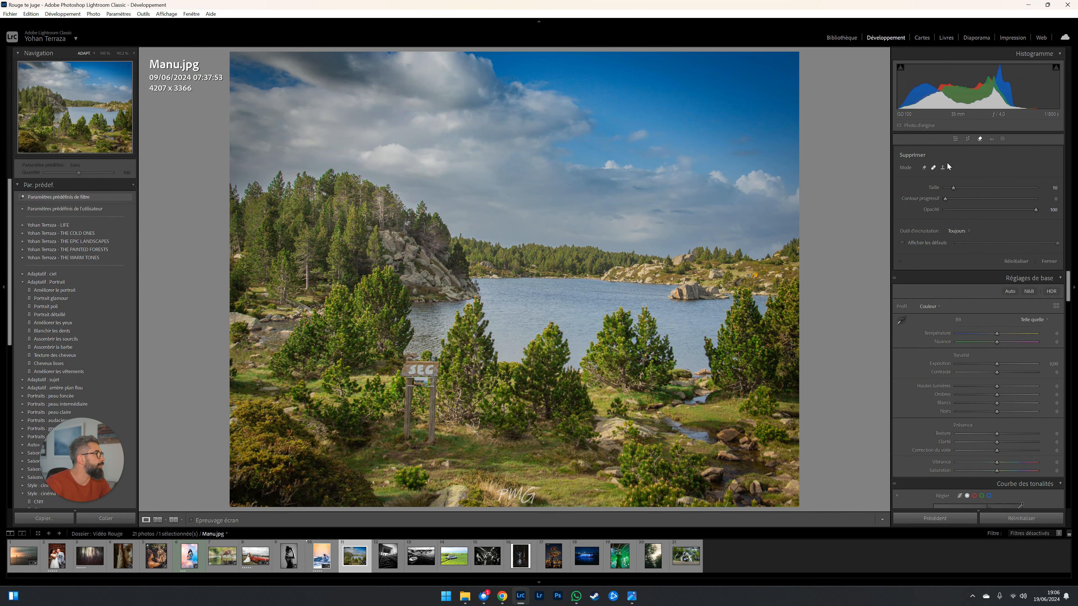
pyautogui.click(924, 168)
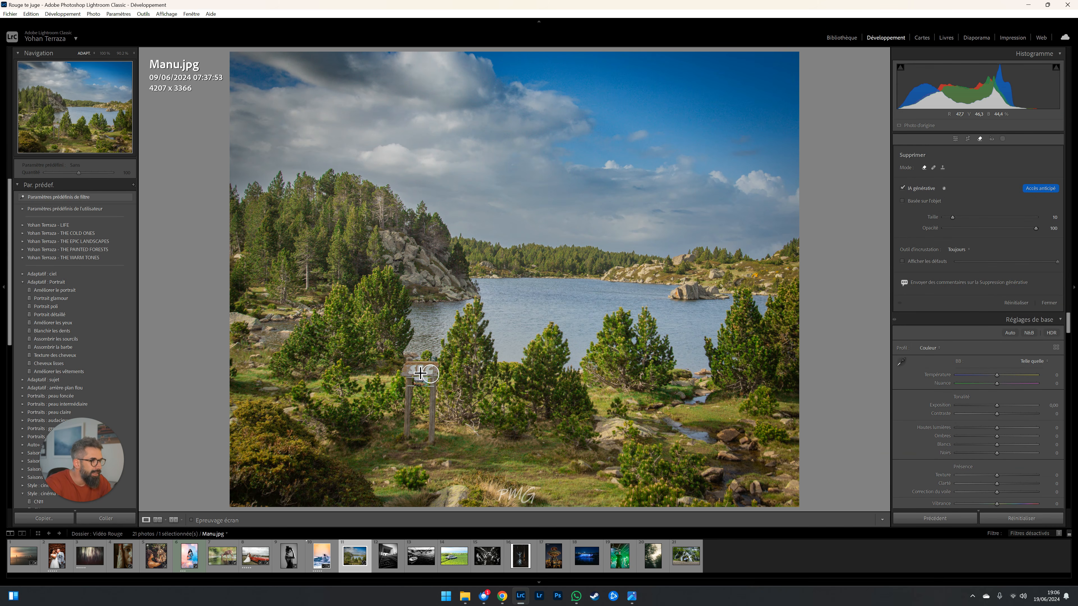
pyautogui.moveTo(420, 373)
pyautogui.mouseDown()
pyautogui.moveTo(414, 366)
pyautogui.moveTo(411, 440)
pyautogui.moveTo(415, 380)
pyautogui.moveTo(436, 379)
pyautogui.moveTo(437, 447)
pyautogui.moveTo(429, 385)
pyautogui.moveTo(440, 378)
pyautogui.moveTo(414, 369)
pyautogui.mouseUp()
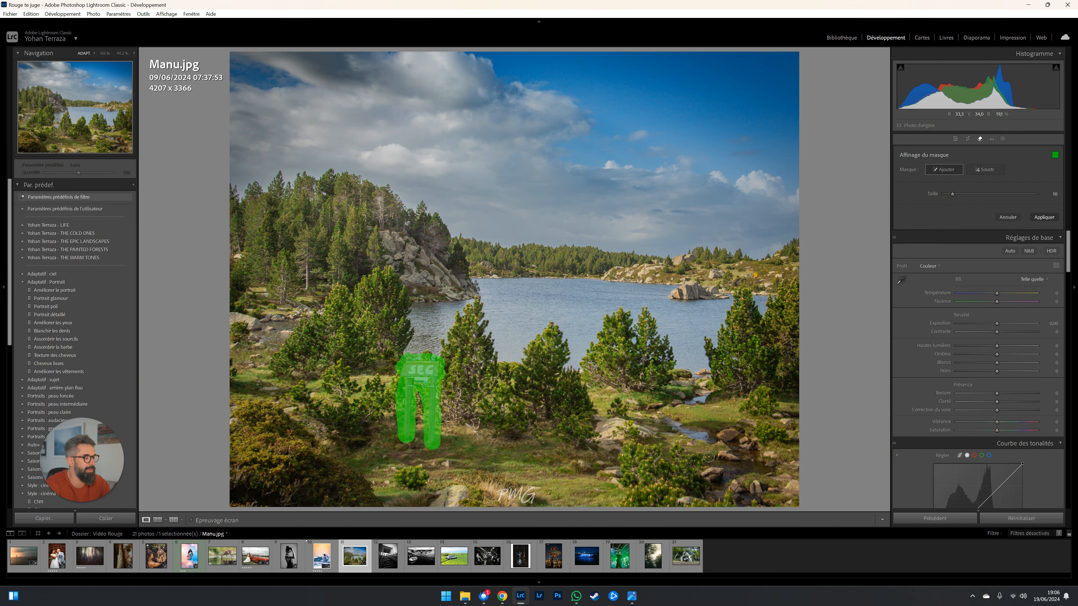
pyautogui.click(1036, 217)
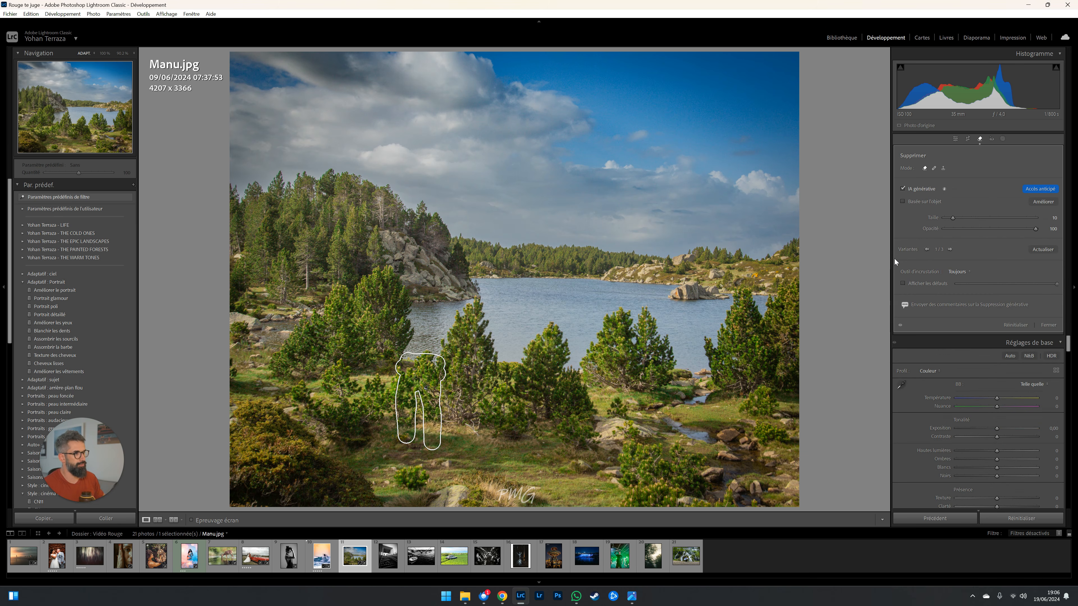
pyautogui.click(954, 232)
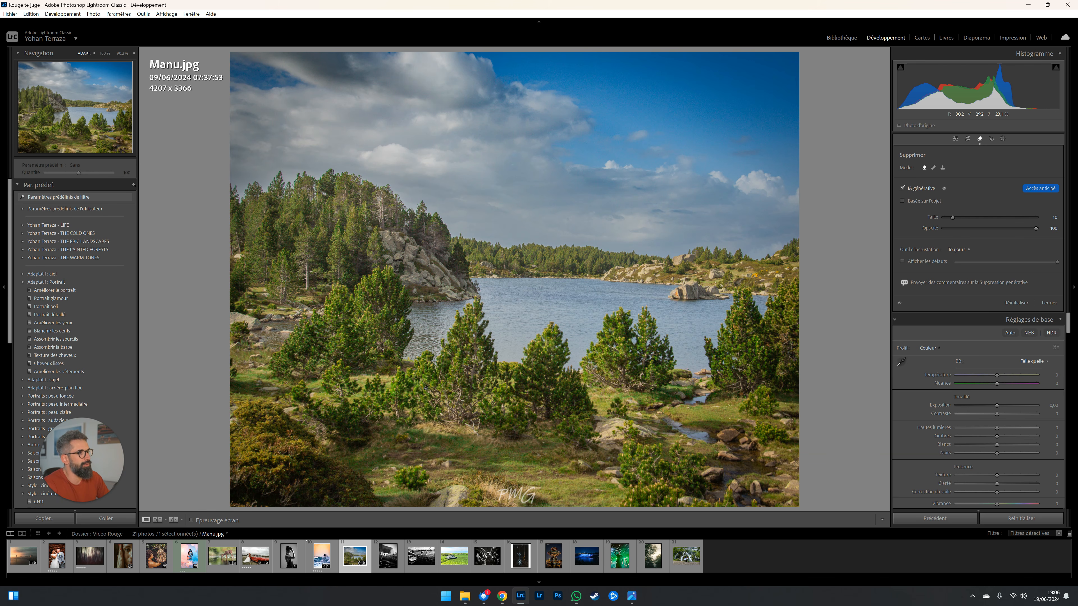
pyautogui.press('q')
# - Examine the hillside trees and rocks at 100%, and slightly lower the lake photo's contrast
pyautogui.click(369, 221)
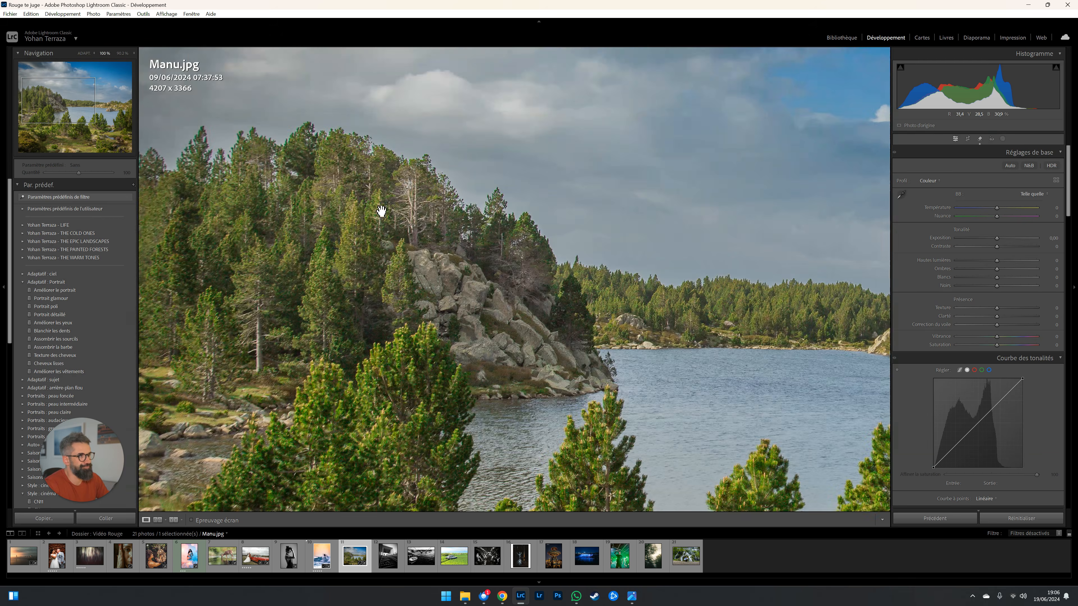
pyautogui.moveTo(370, 221); pyautogui.dragTo(482, 223)
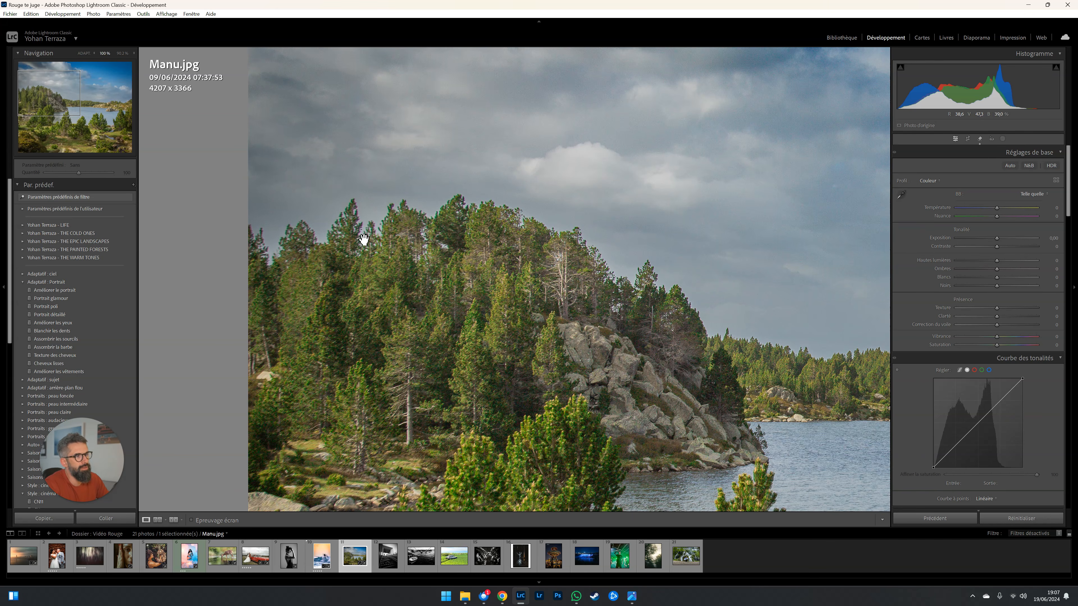
pyautogui.moveTo(663, 332); pyautogui.dragTo(362, 173)
pyautogui.click(546, 224)
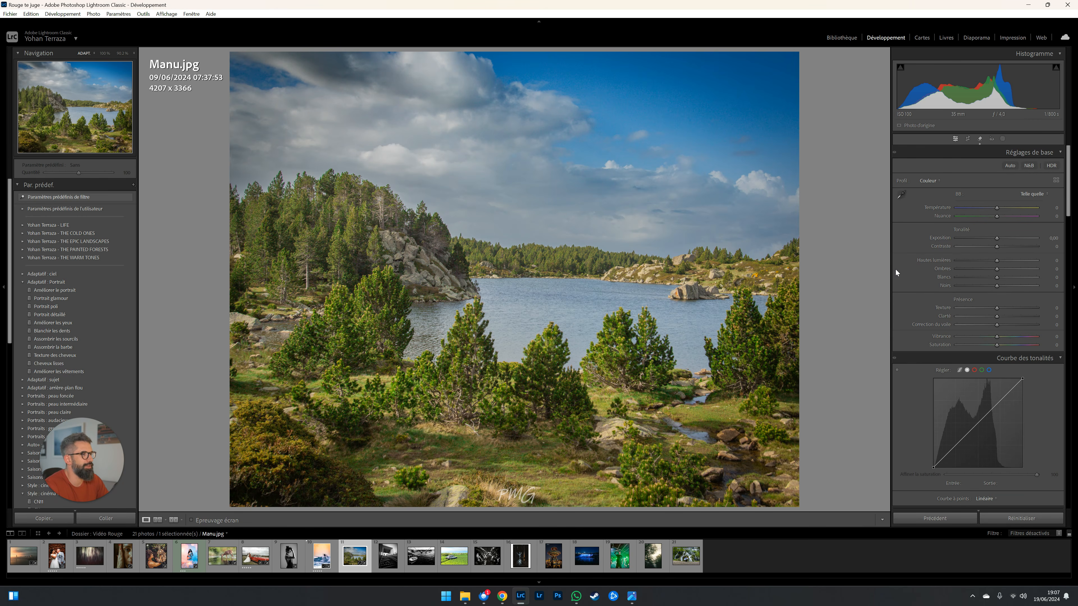
pyautogui.moveTo(989, 248); pyautogui.dragTo(994, 247)
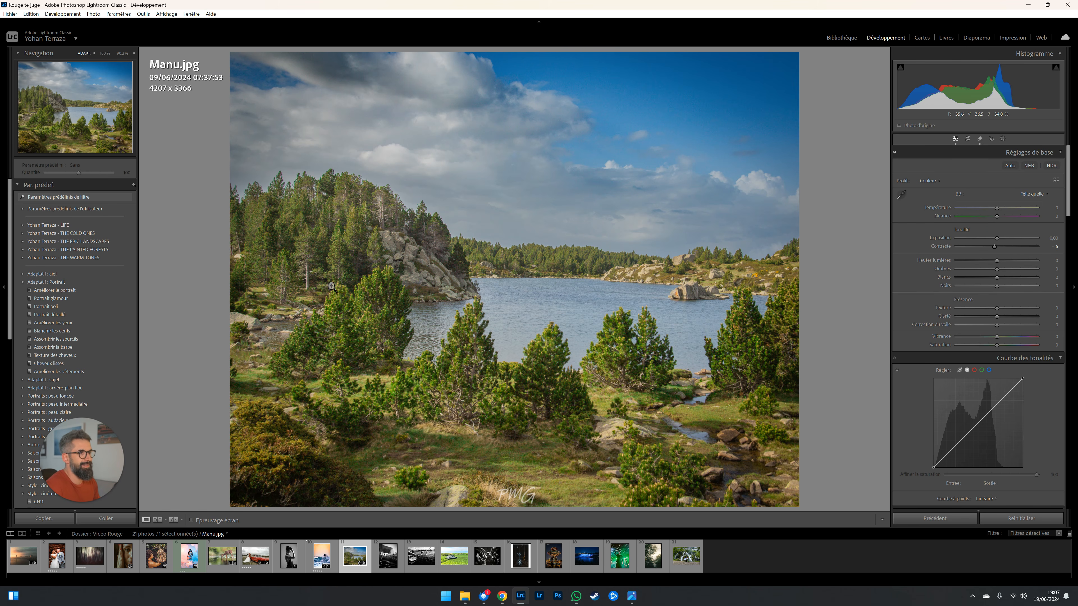
# - Expand the THE EPIC LANDSCAPES preset group and preview its curve, color, calibration and detail presets on the lake photo
pyautogui.click(22, 241)
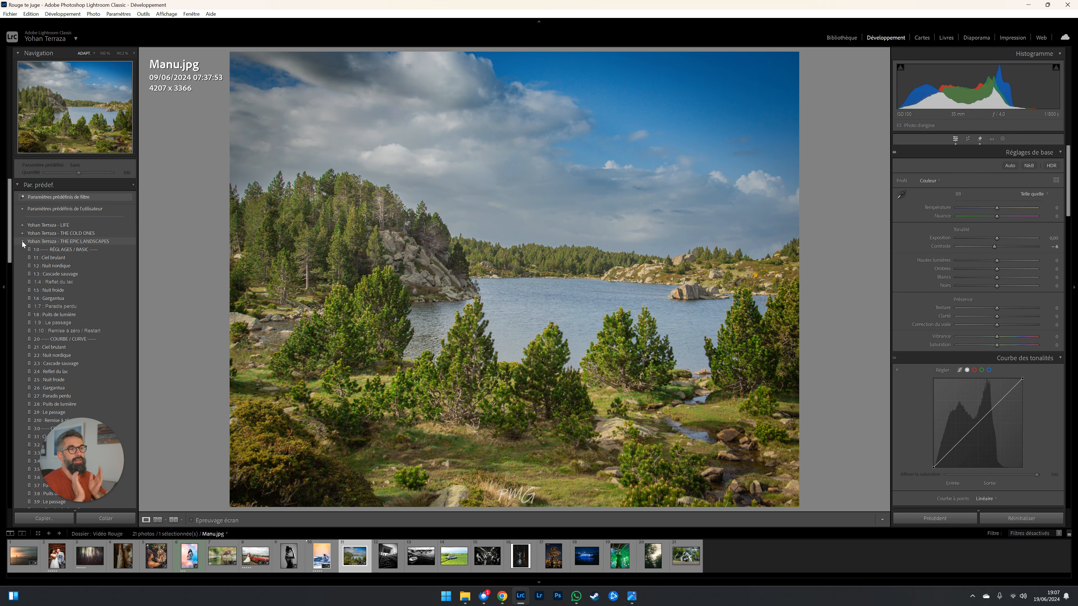
pyautogui.moveTo(108, 467); pyautogui.dragTo(217, 370)
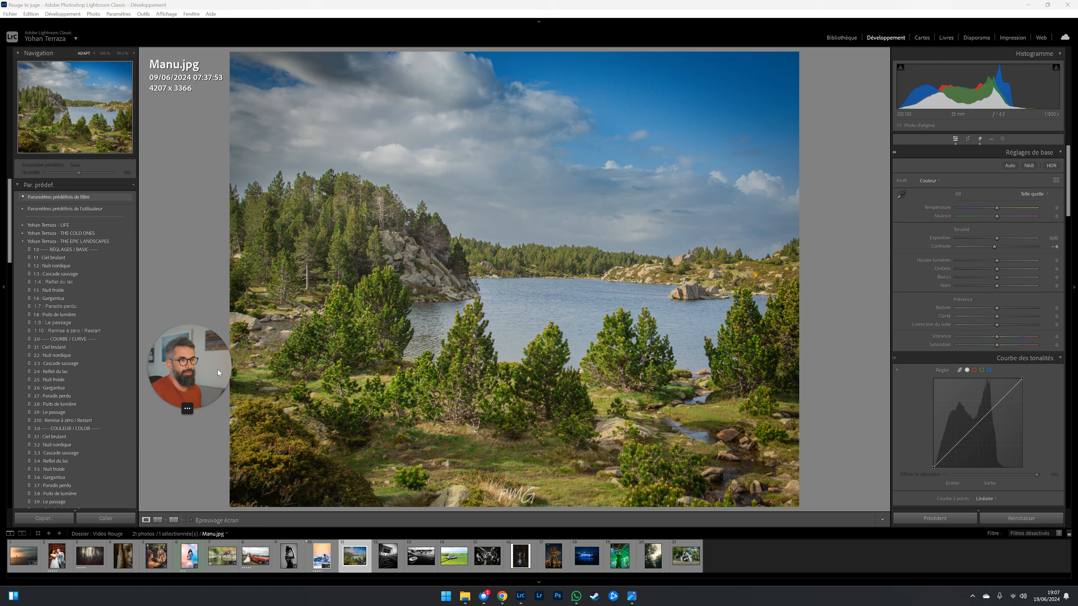
pyautogui.click(119, 372)
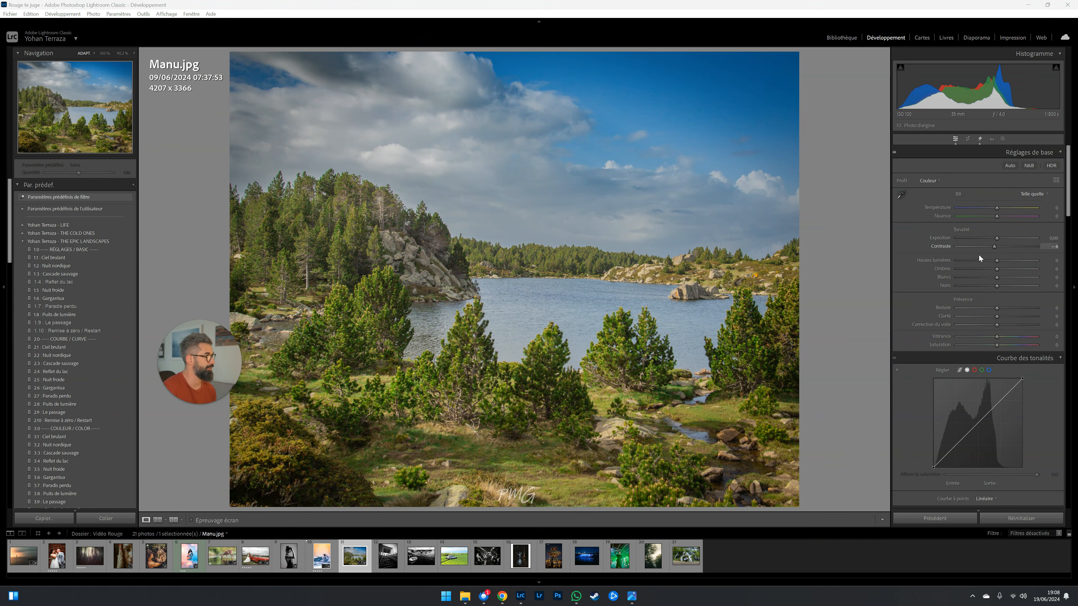
pyautogui.scroll(-2, 63, 346)
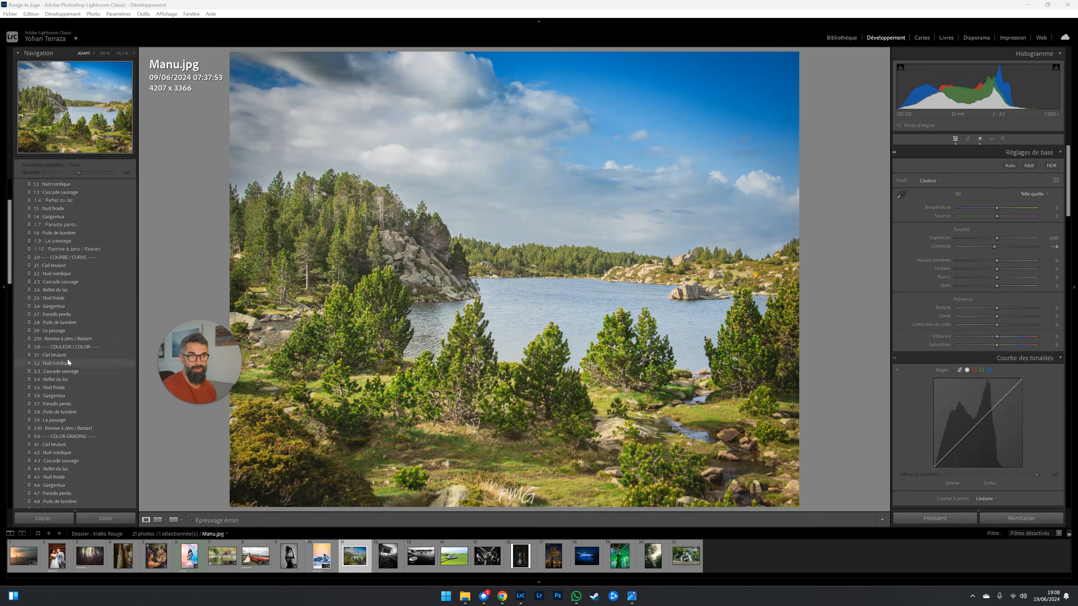
pyautogui.scroll(-4, 68, 359)
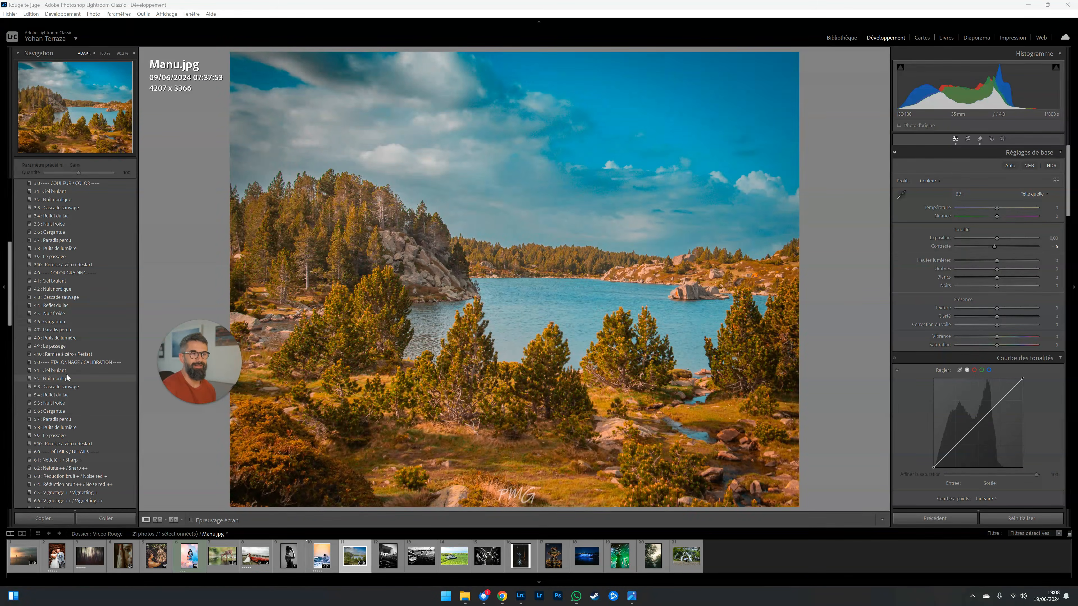
pyautogui.scroll(-4, 55, 335)
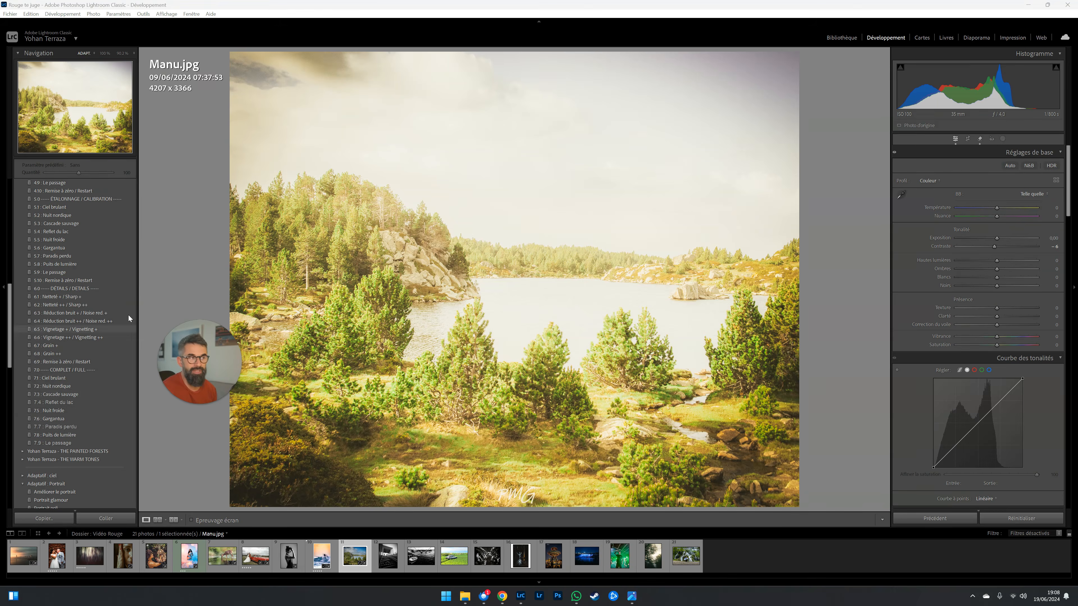
pyautogui.scroll(10, 74, 293)
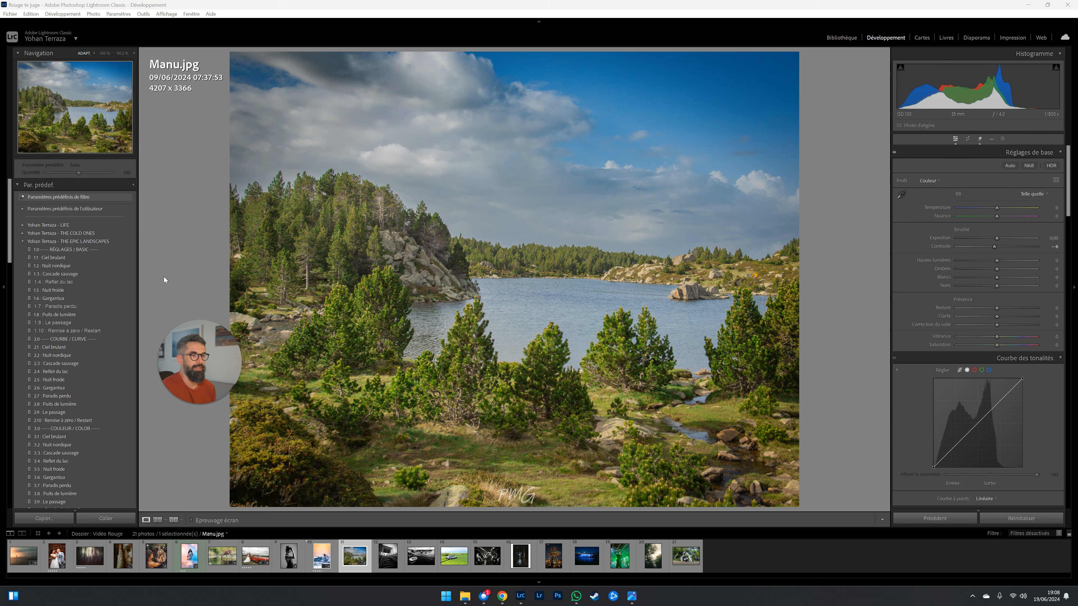
# - Apply the Color Grading preset 4.1 Ciel brulant from THE EPIC LANDSCAPES to the lake photo
pyautogui.scroll(-4, 106, 374)
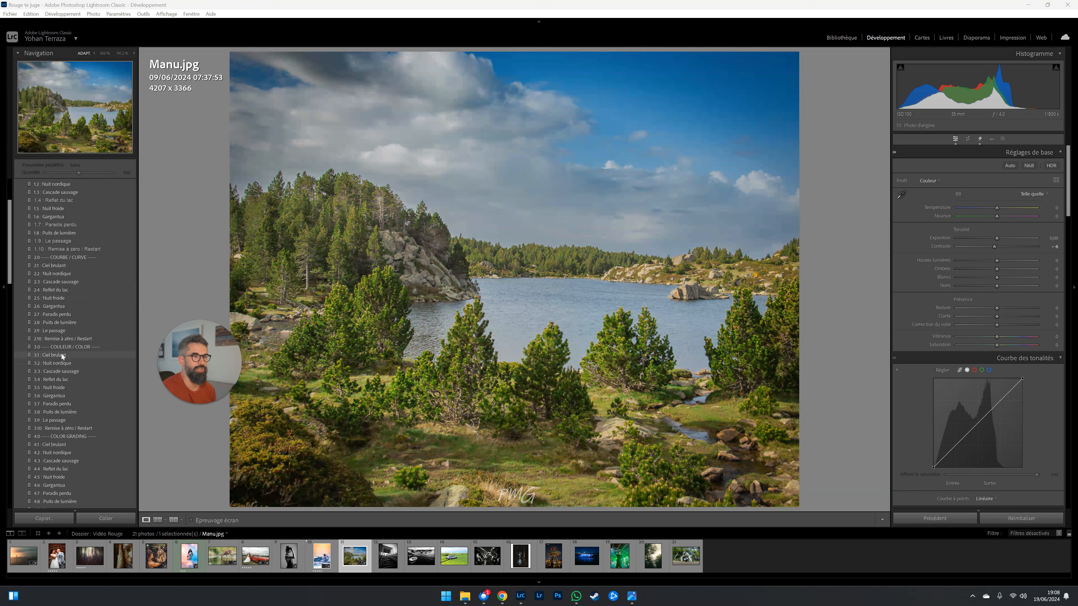
pyautogui.scroll(4, 61, 353)
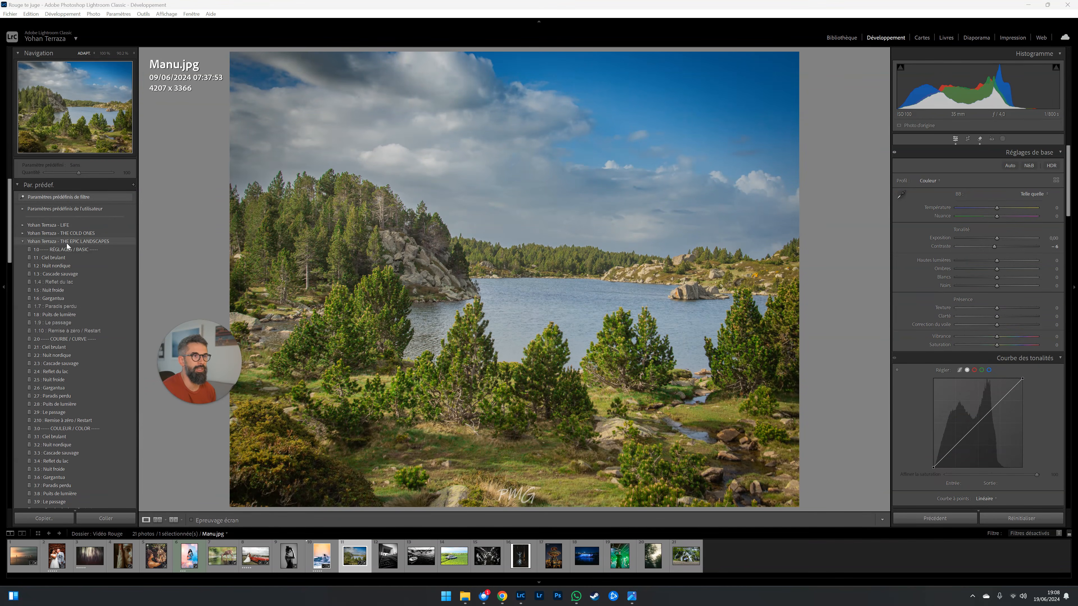
pyautogui.scroll(-10, 103, 350)
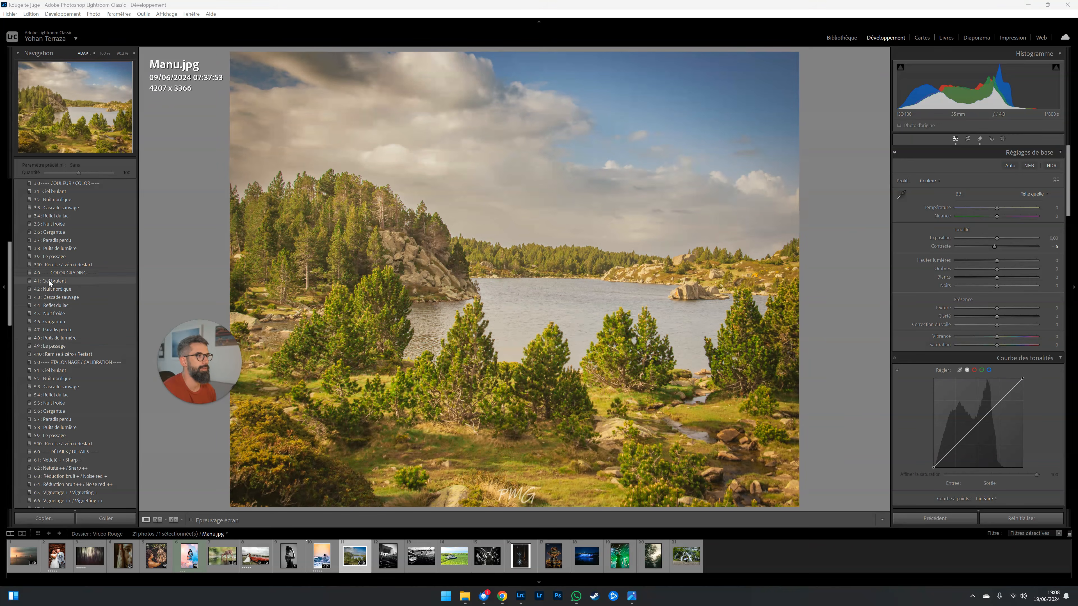
pyautogui.click(49, 280)
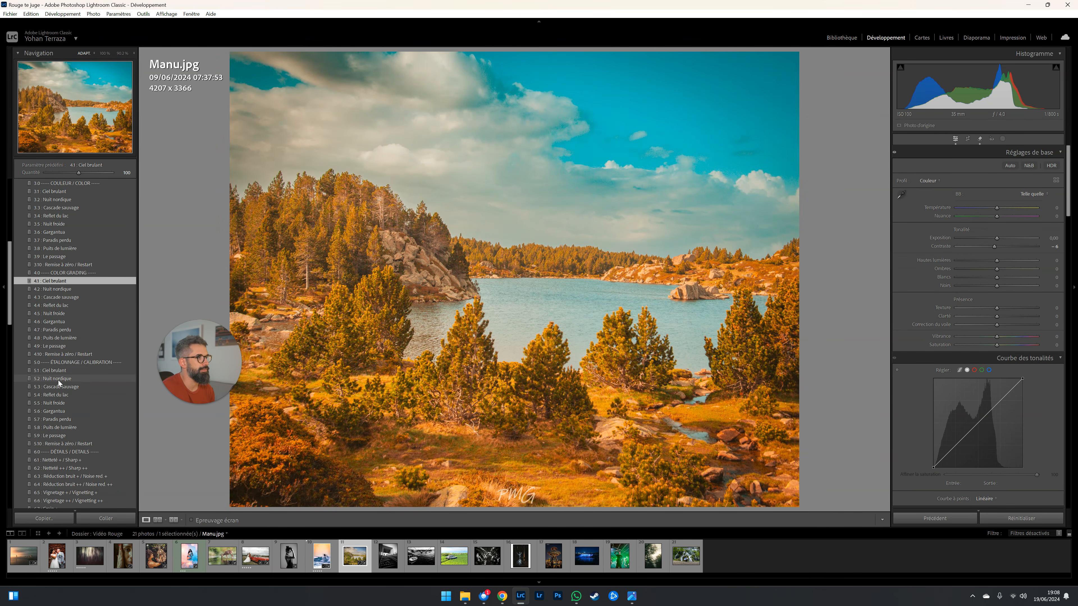
# - Apply the Calibration preset 5.5 Nuit froide to the lake photo and review its color grading wheels and primary color calibration values
pyautogui.click(61, 404)
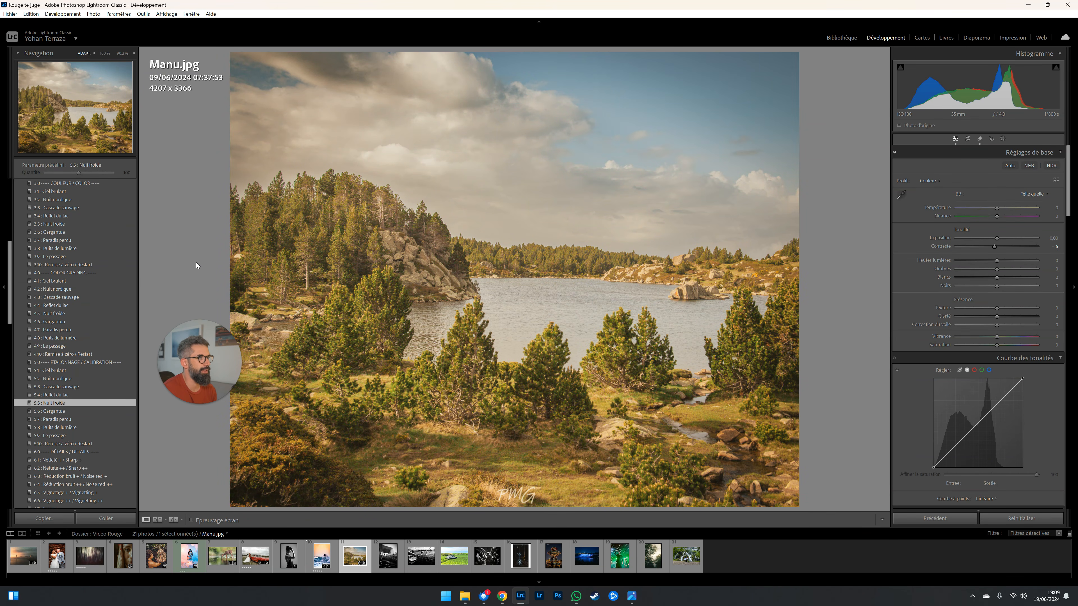
pyautogui.moveTo(175, 343); pyautogui.dragTo(72, 397)
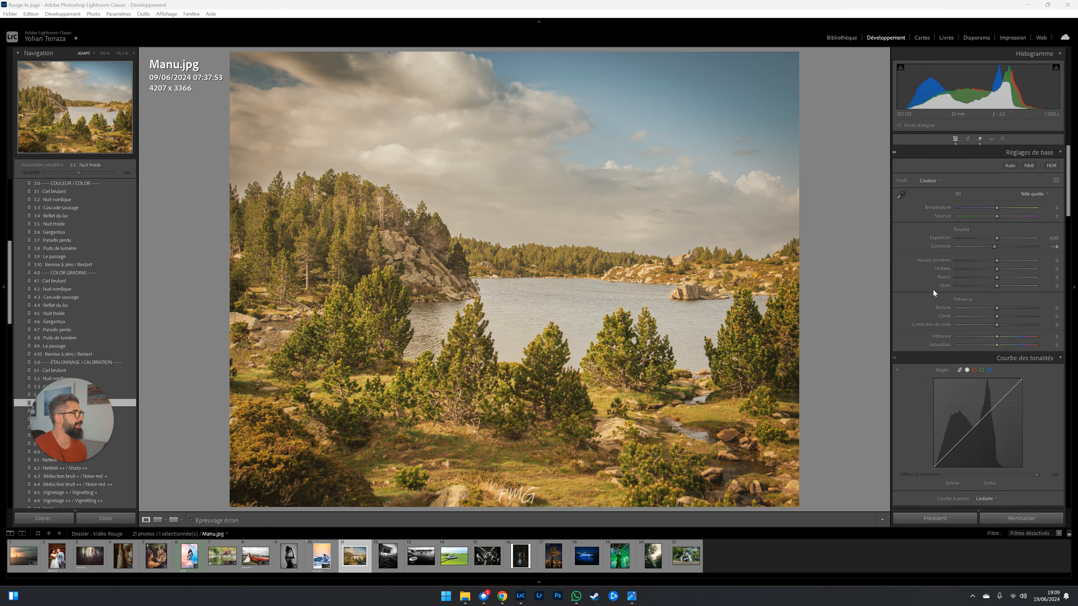
pyautogui.scroll(-10, 938, 303)
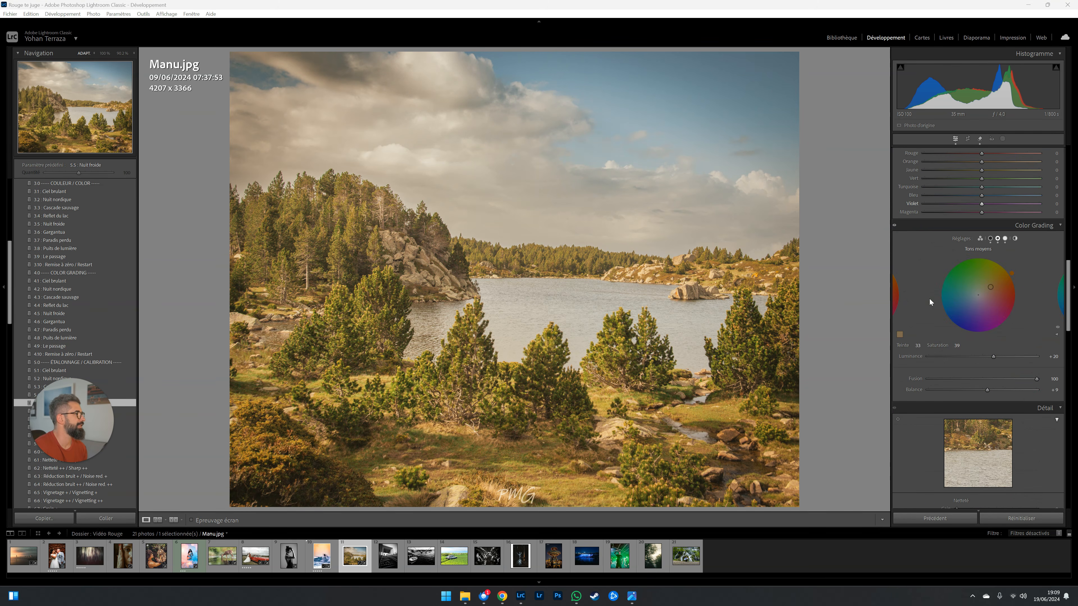
pyautogui.click(976, 240)
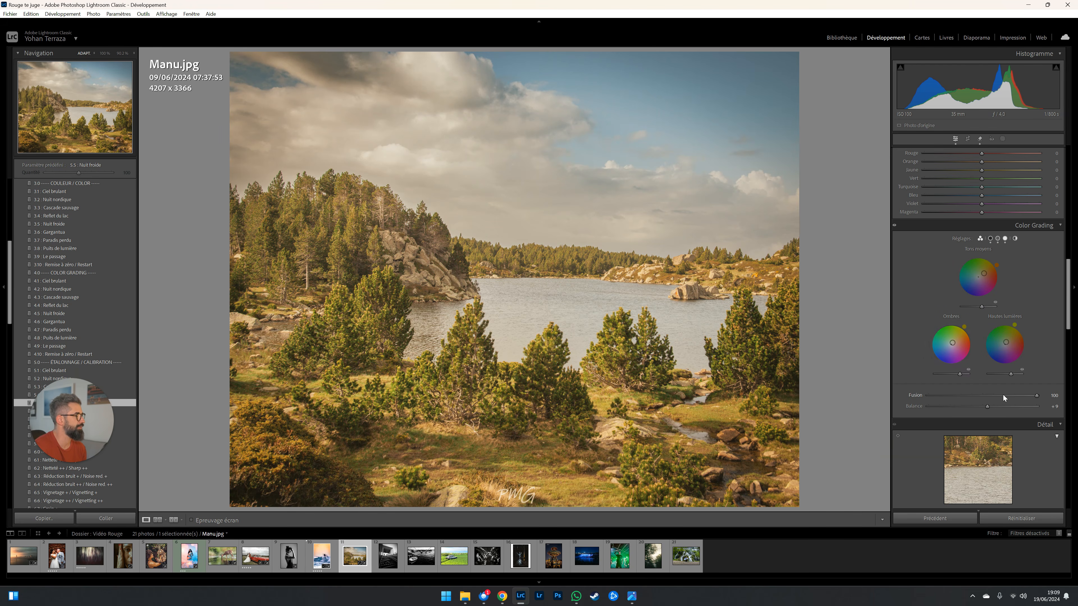
pyautogui.scroll(-10, 926, 270)
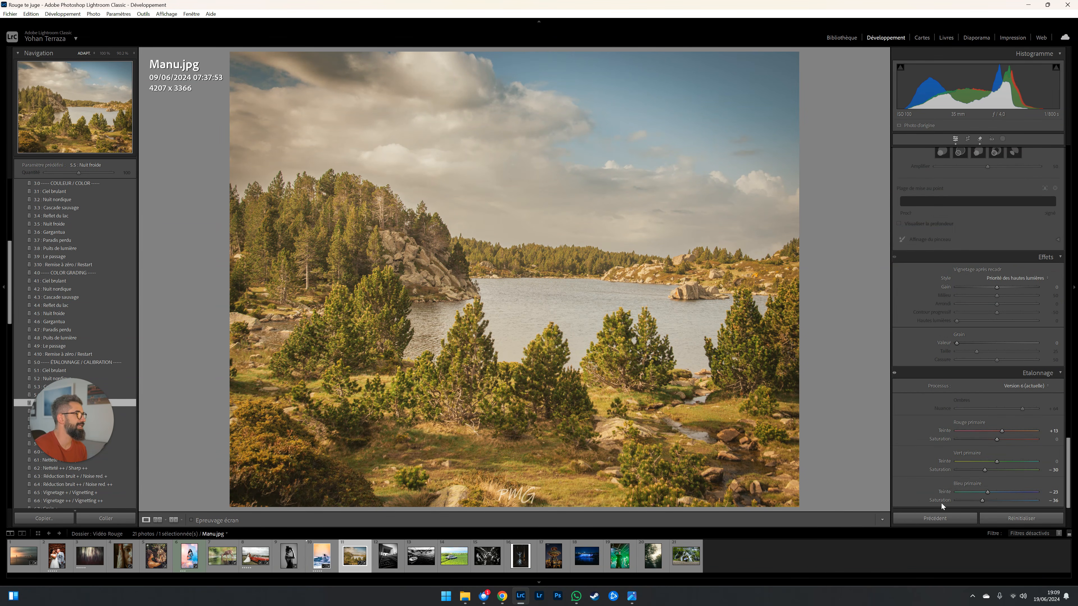
pyautogui.click(894, 373)
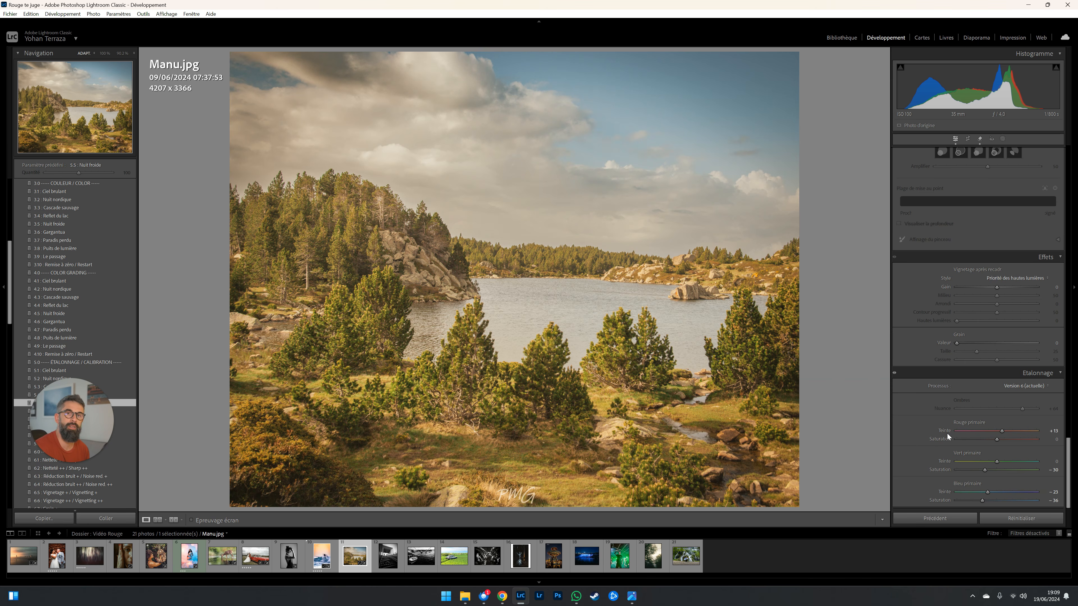
pyautogui.scroll(5, 913, 378)
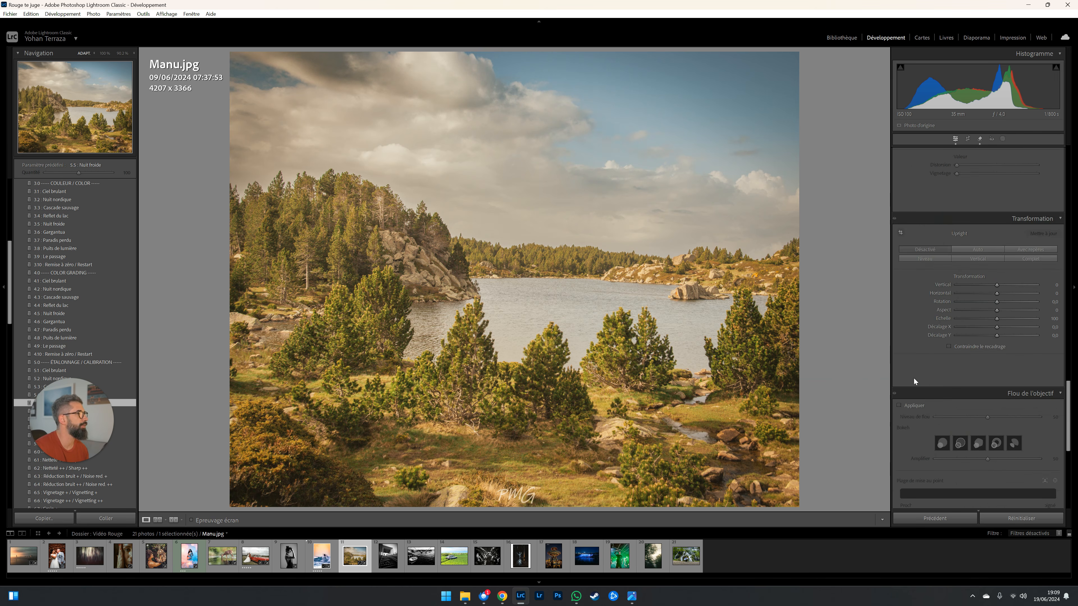
pyautogui.scroll(15, 914, 378)
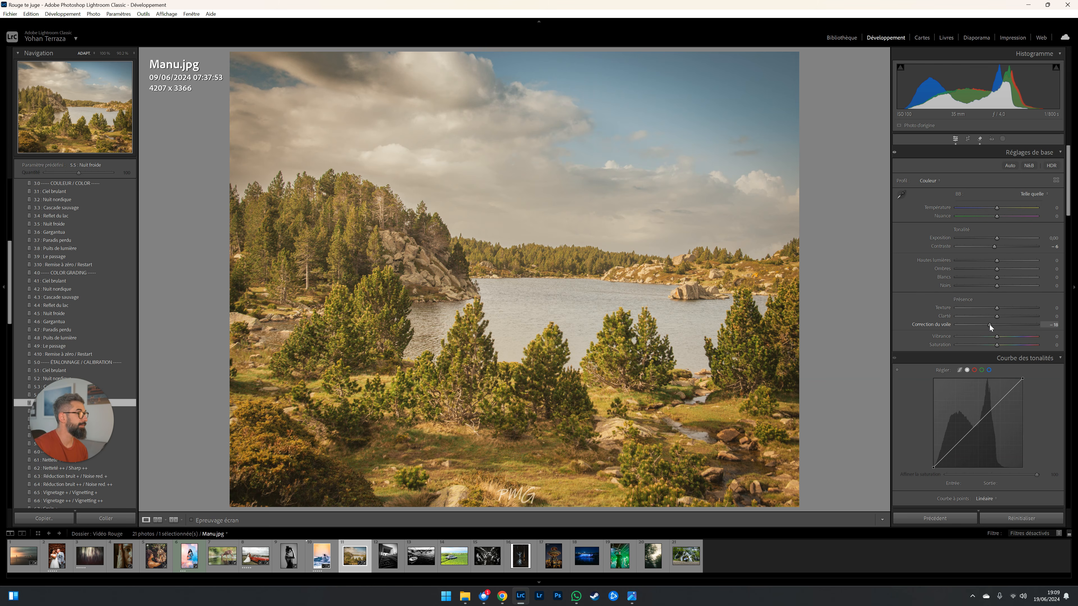
# - Set the lake photo's Dehaze to -5, green hue to -13 and green saturation to -46, and compare it with the original
pyautogui.moveTo(989, 324); pyautogui.dragTo(994, 325)
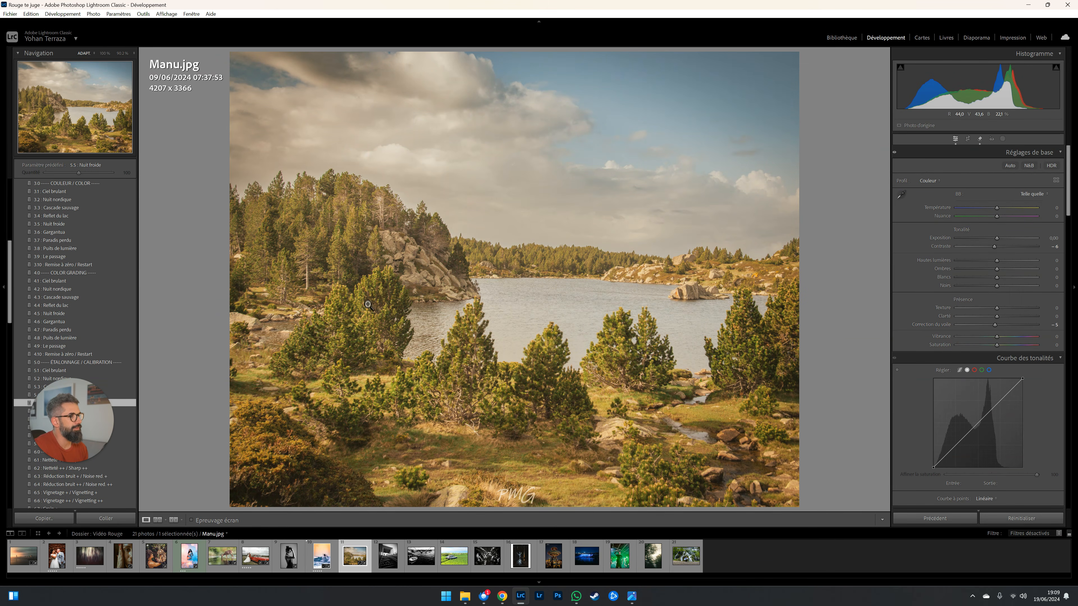
pyautogui.scroll(-6, 945, 344)
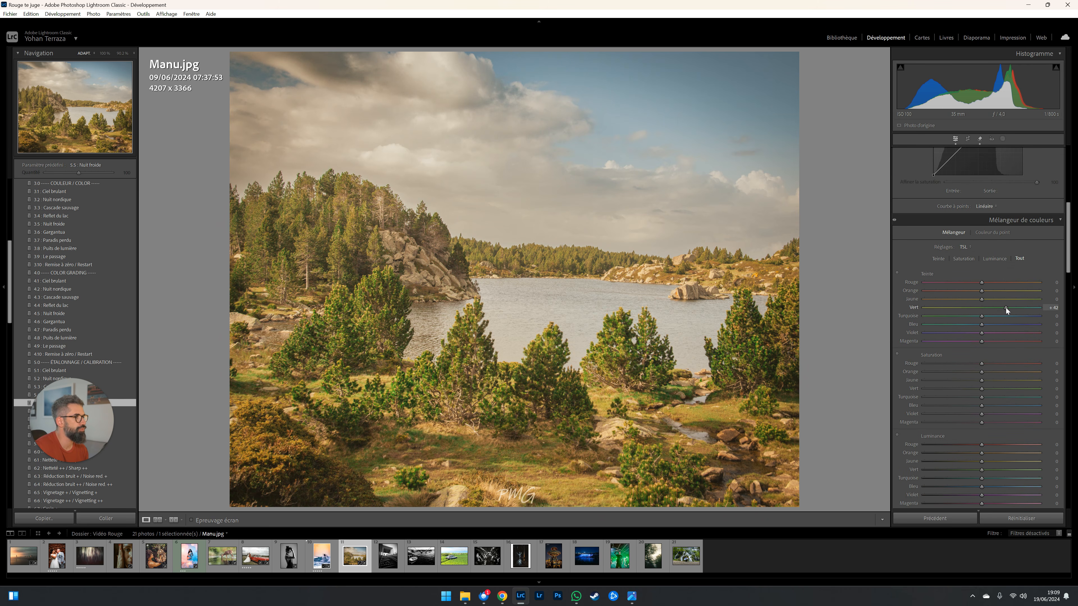
pyautogui.moveTo(1006, 308); pyautogui.dragTo(974, 308)
pyautogui.moveTo(954, 390); pyautogui.dragTo(954, 388)
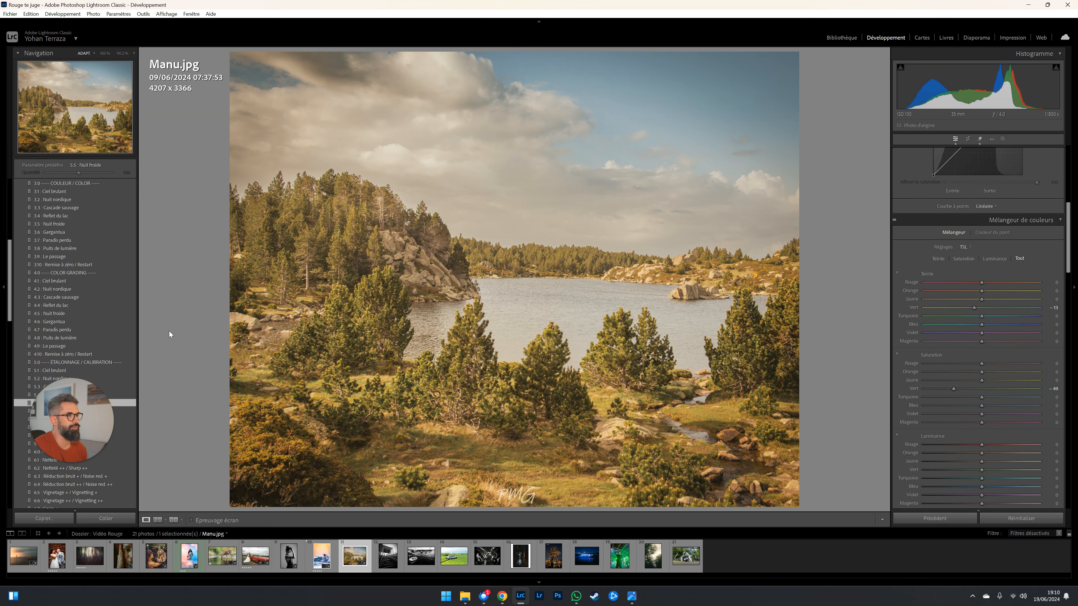
pyautogui.press('\\')
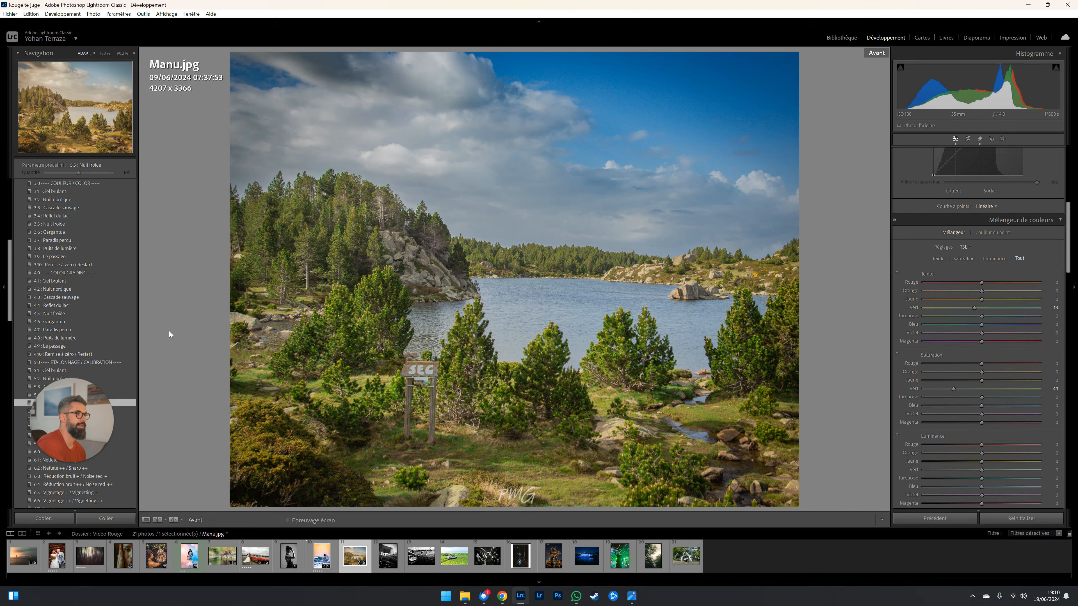
pyautogui.press('\\')
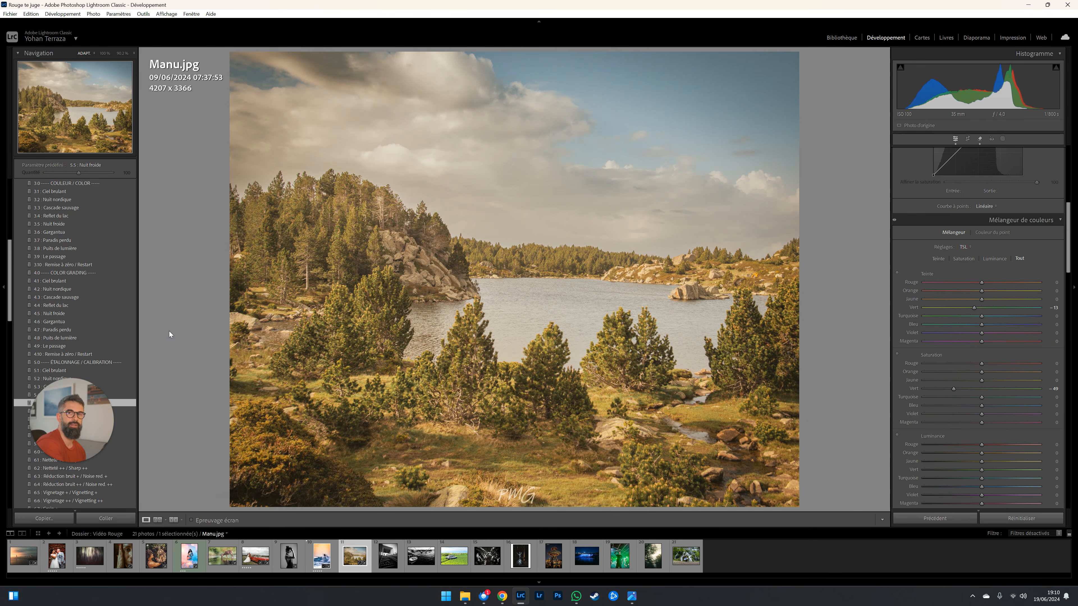
pyautogui.press('\\')
pyautogui.press('\\')
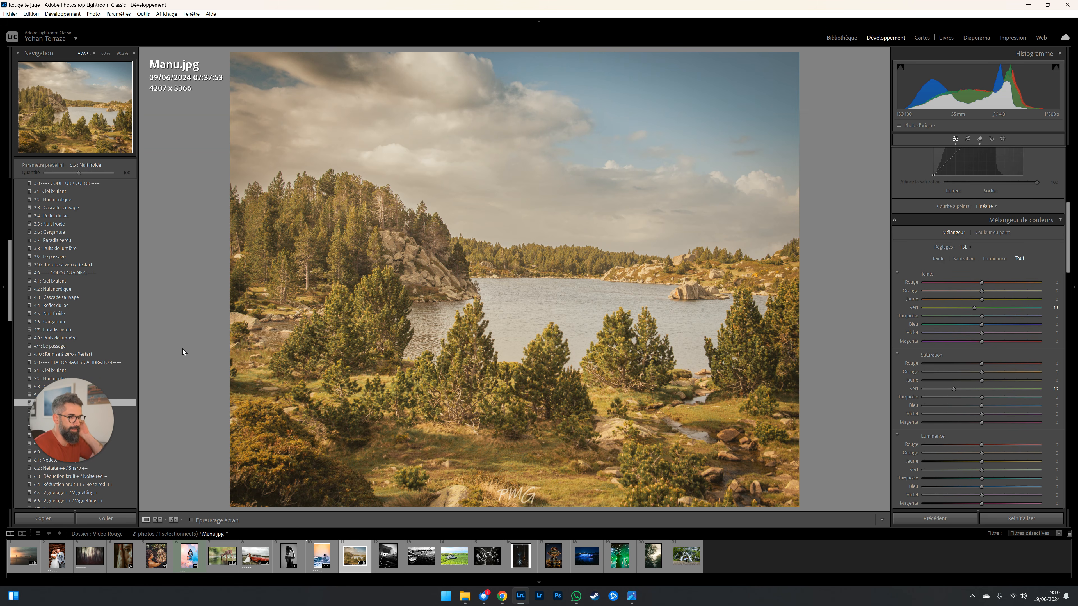
# - On the black-and-white staircase photo, set Contrast to +43 and Clarity to +31, and add a dark post-crop vignette
pyautogui.press('Right')
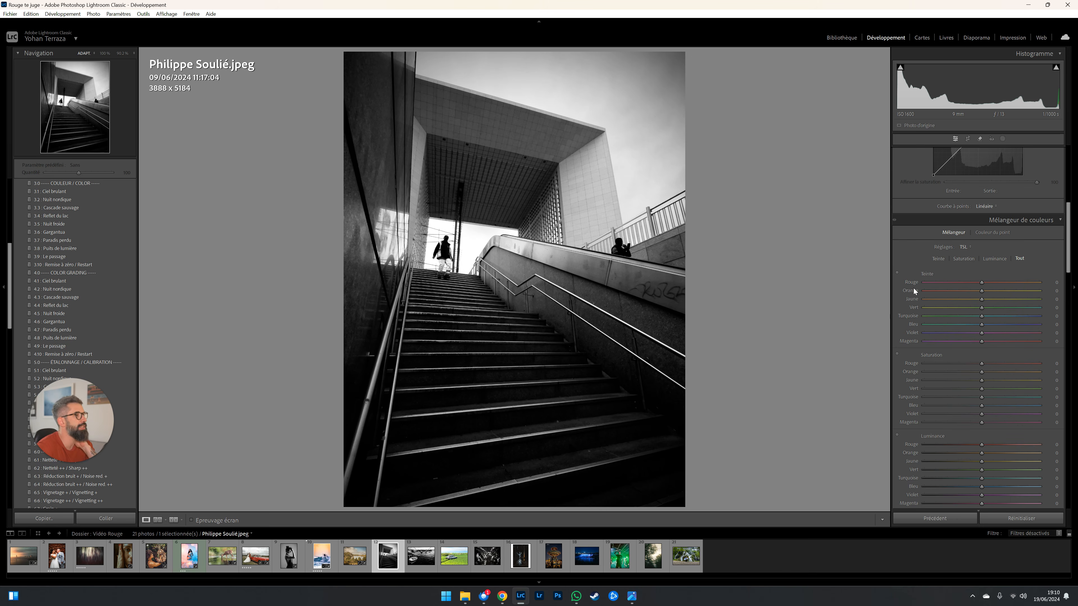
pyautogui.scroll(5, 914, 292)
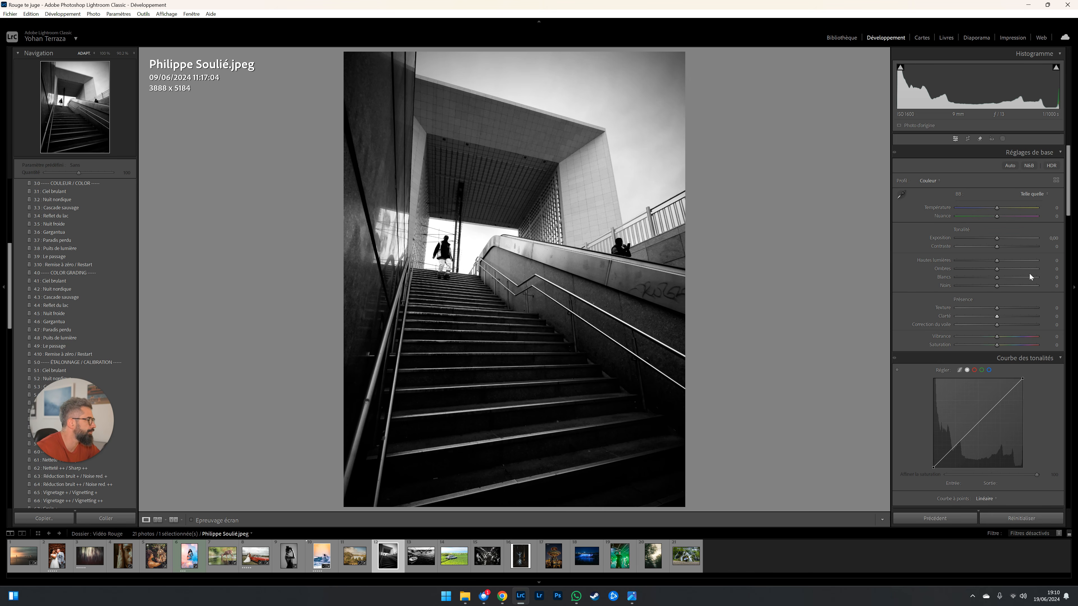
pyautogui.moveTo(1010, 247); pyautogui.dragTo(1014, 246)
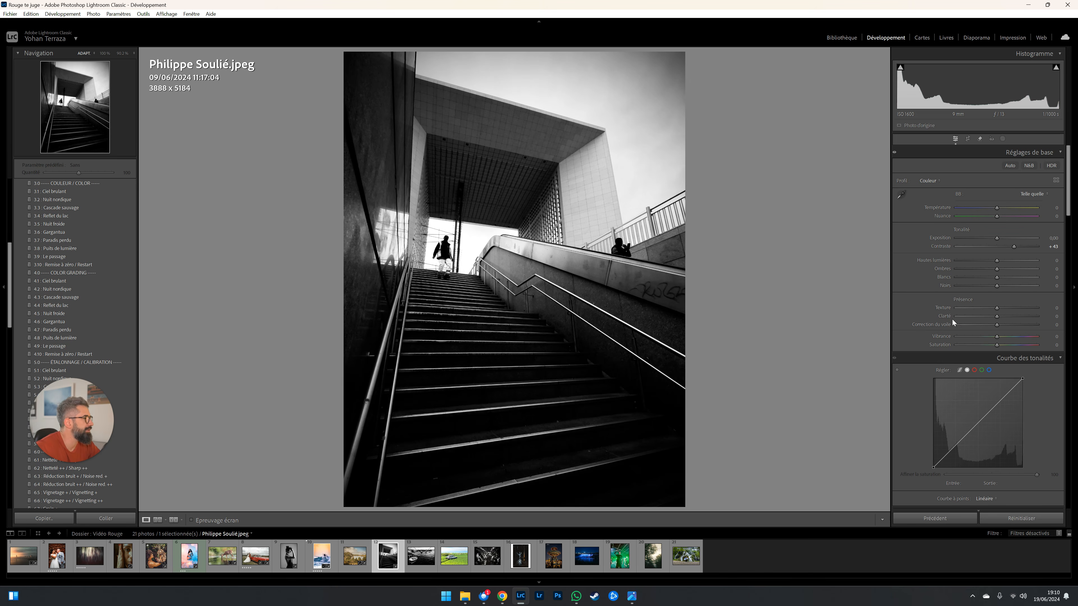
pyautogui.scroll(-4, 910, 376)
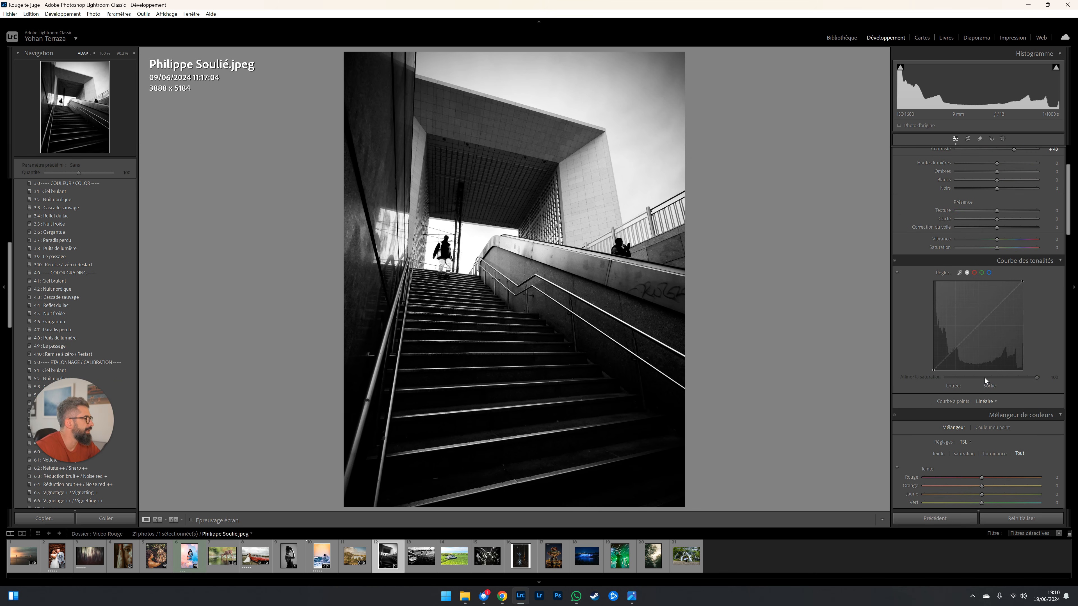
pyautogui.moveTo(1018, 218); pyautogui.dragTo(1009, 219)
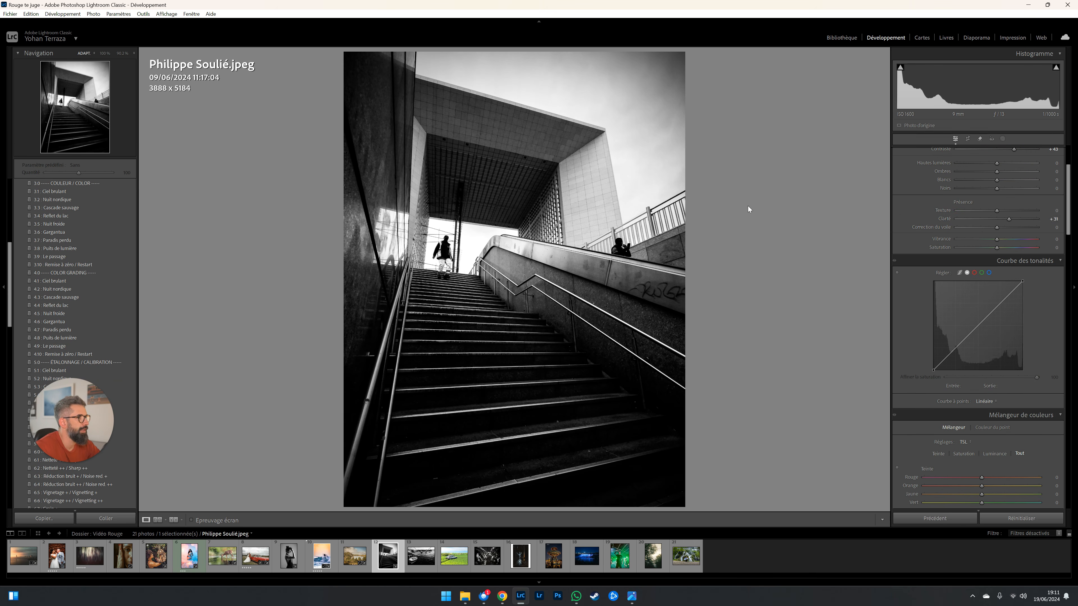
pyautogui.scroll(-10, 918, 353)
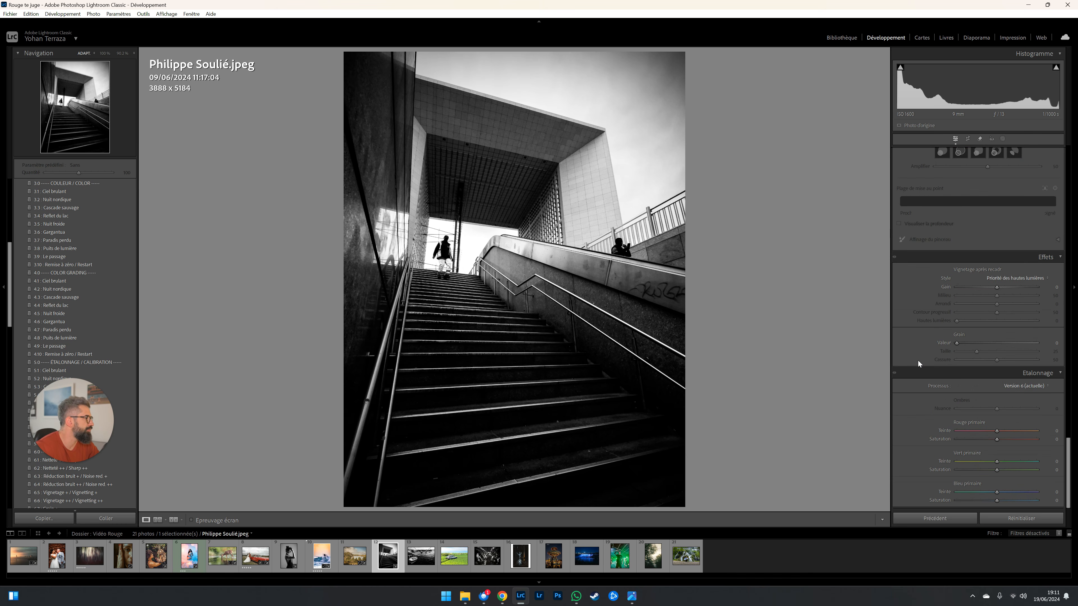
pyautogui.click(985, 288)
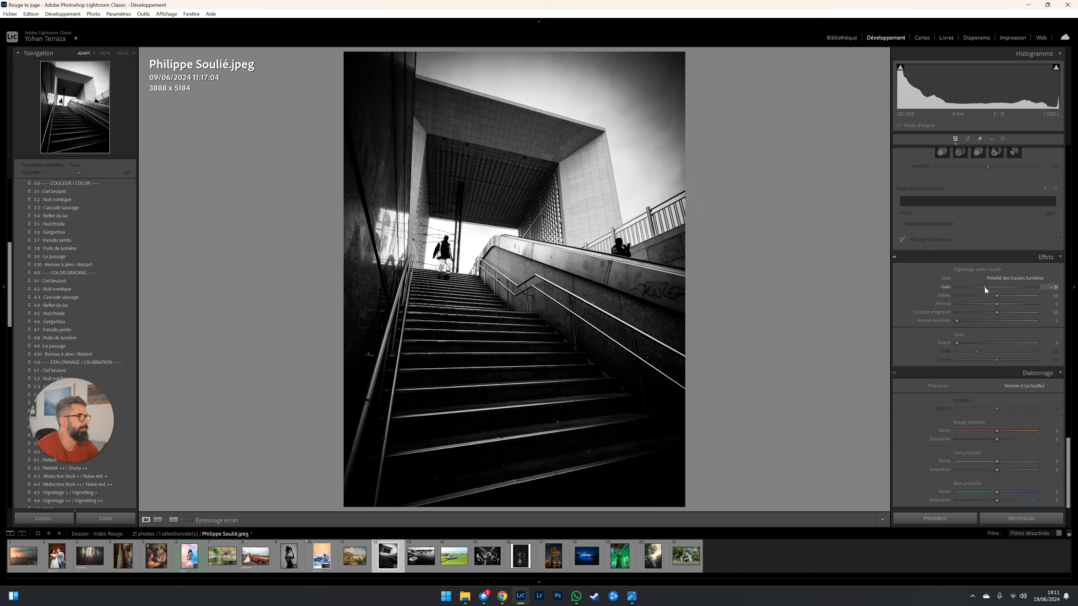
# - Mask the lower part of the staircase with a slanted linear gradient and lower its exposure to about -1
pyautogui.press('m')
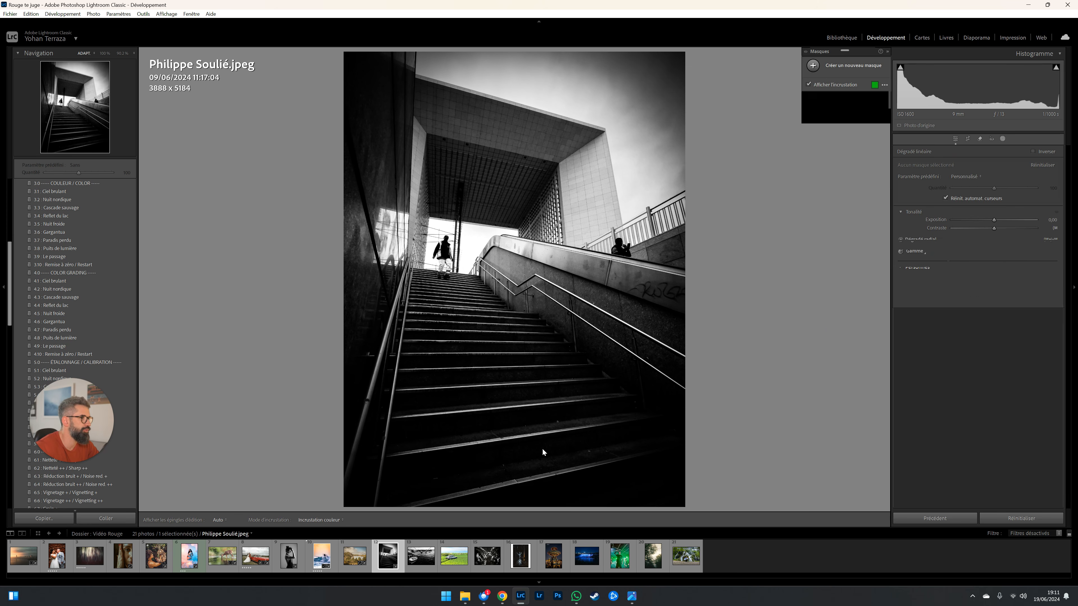
pyautogui.moveTo(542, 452); pyautogui.dragTo(493, 313)
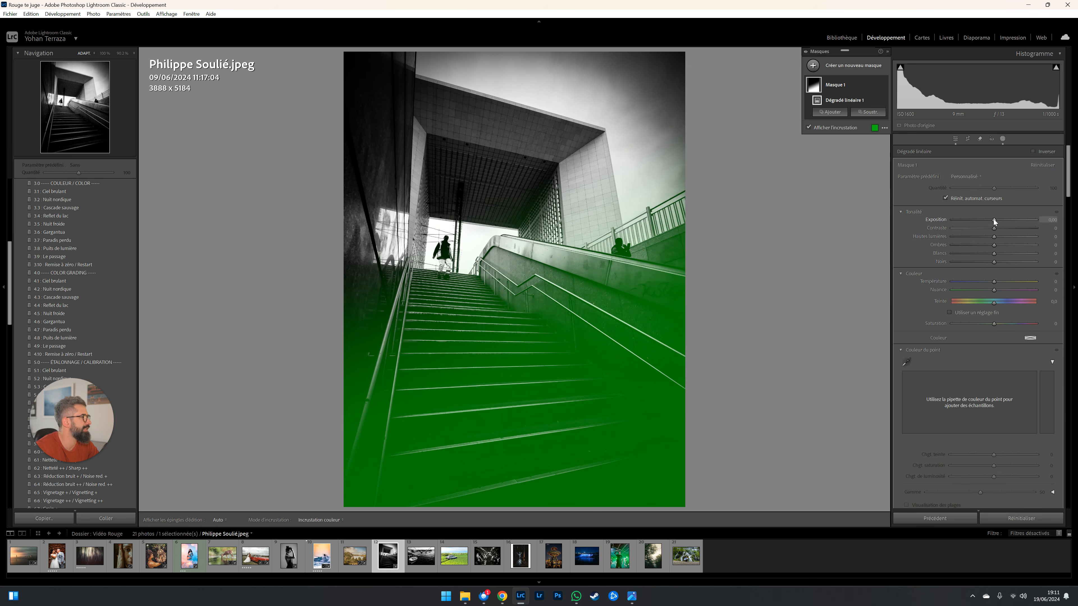
pyautogui.moveTo(994, 219); pyautogui.dragTo(984, 221)
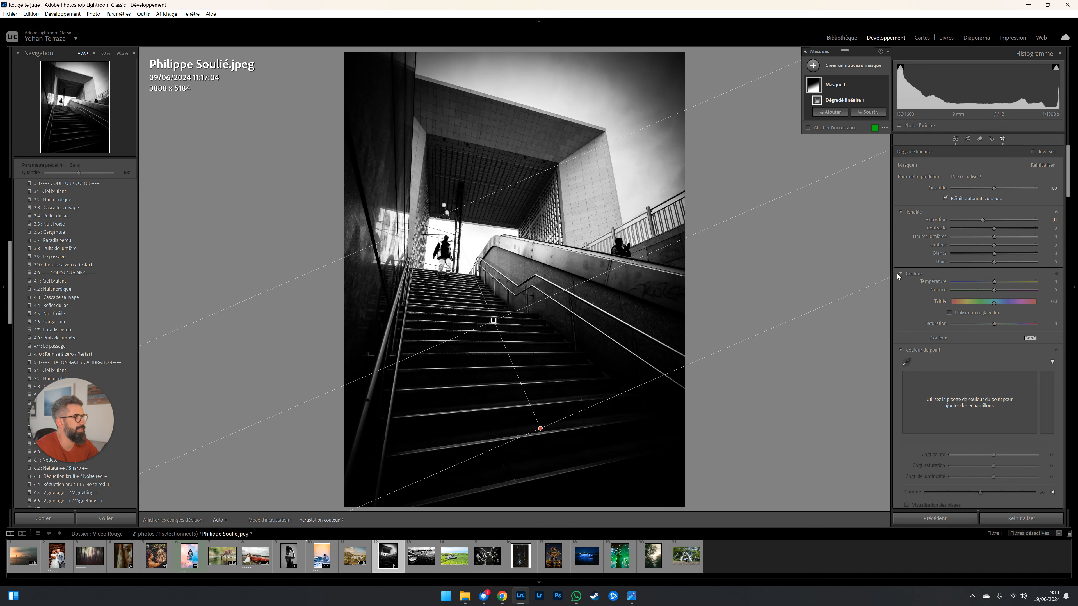
pyautogui.press('Escape')
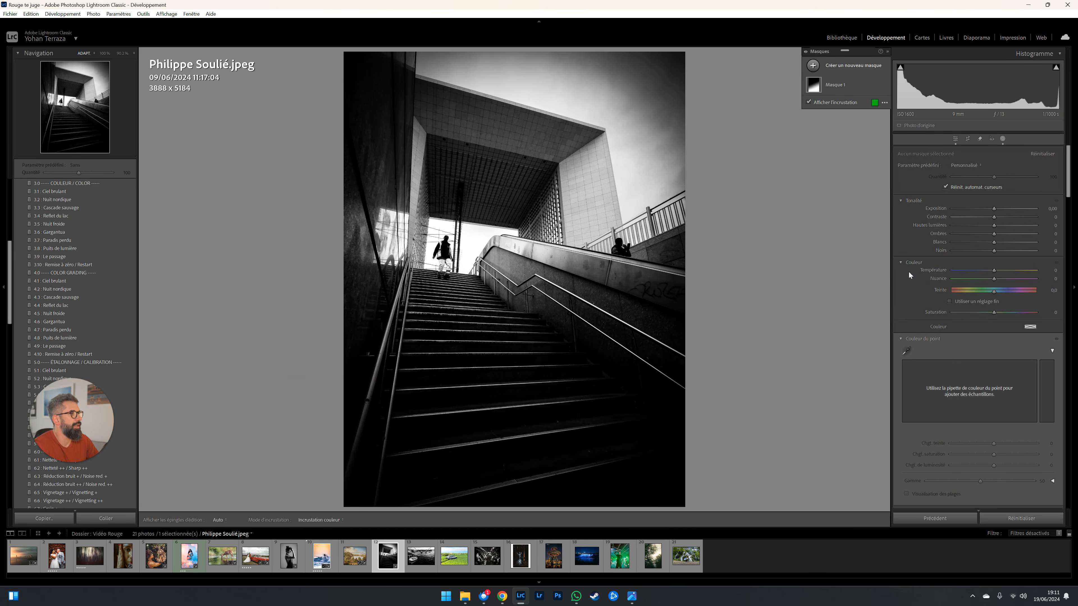
pyautogui.press('Escape')
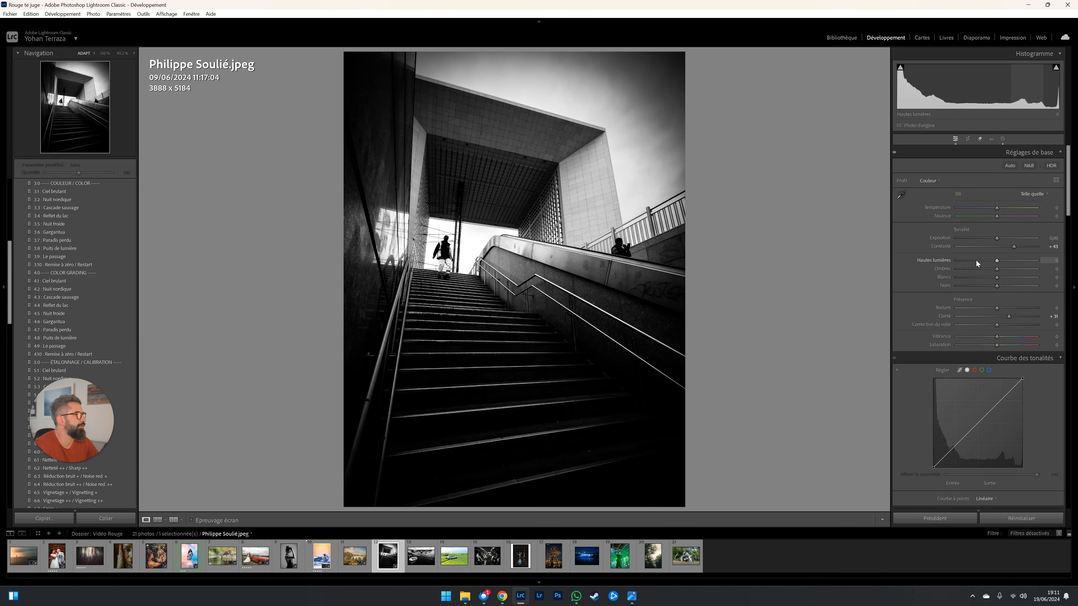
# - Set the staircase photo's Highlights to -29 and examine the two silhouettes and the railing at 100%
pyautogui.moveTo(976, 260); pyautogui.dragTo(985, 261)
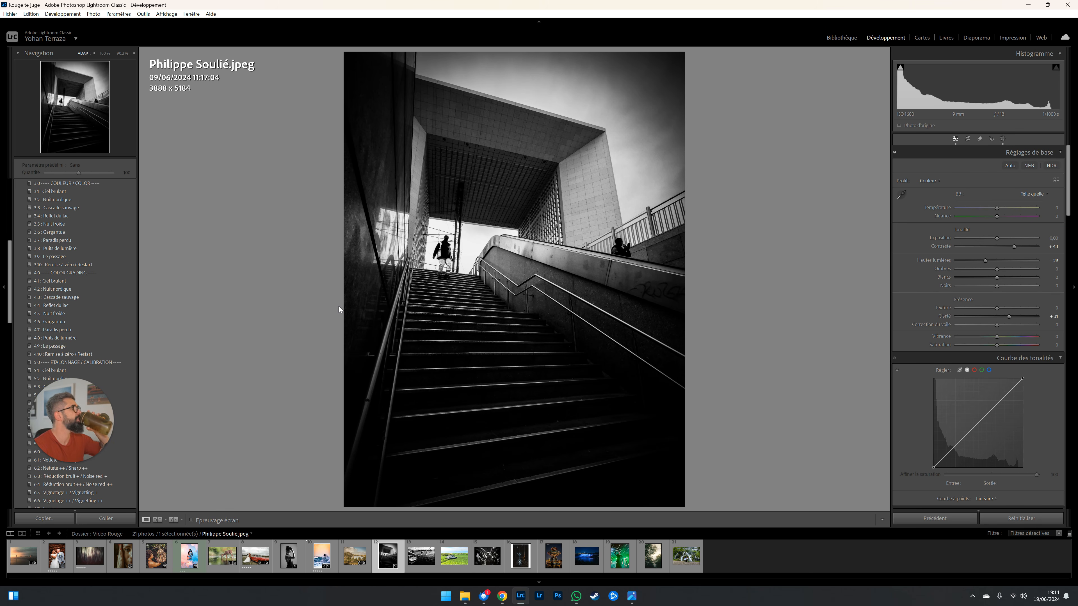
pyautogui.click(660, 295)
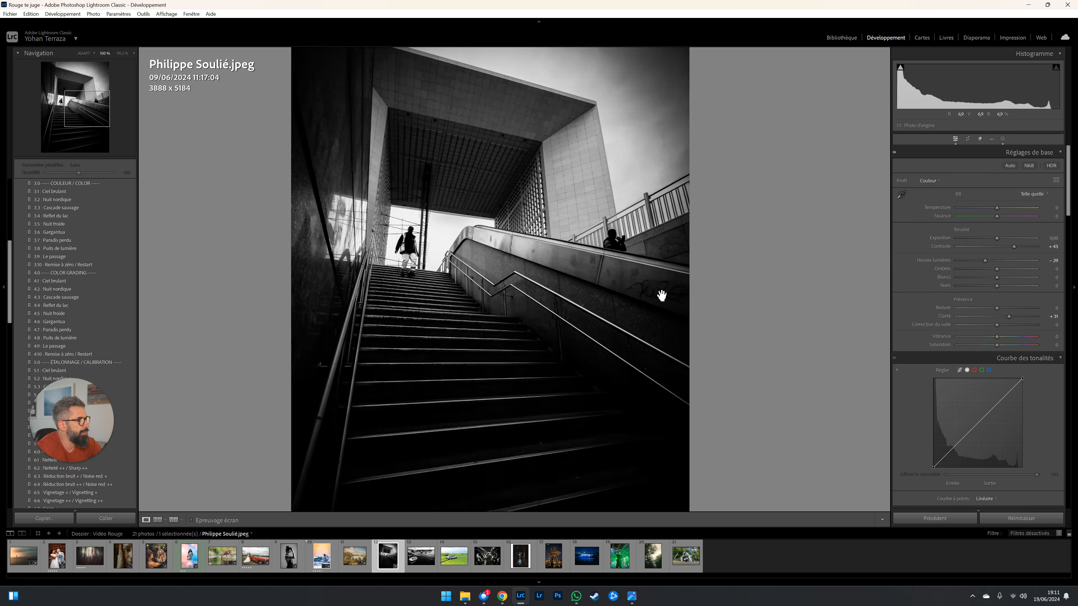
pyautogui.moveTo(542, 207); pyautogui.dragTo(750, 342)
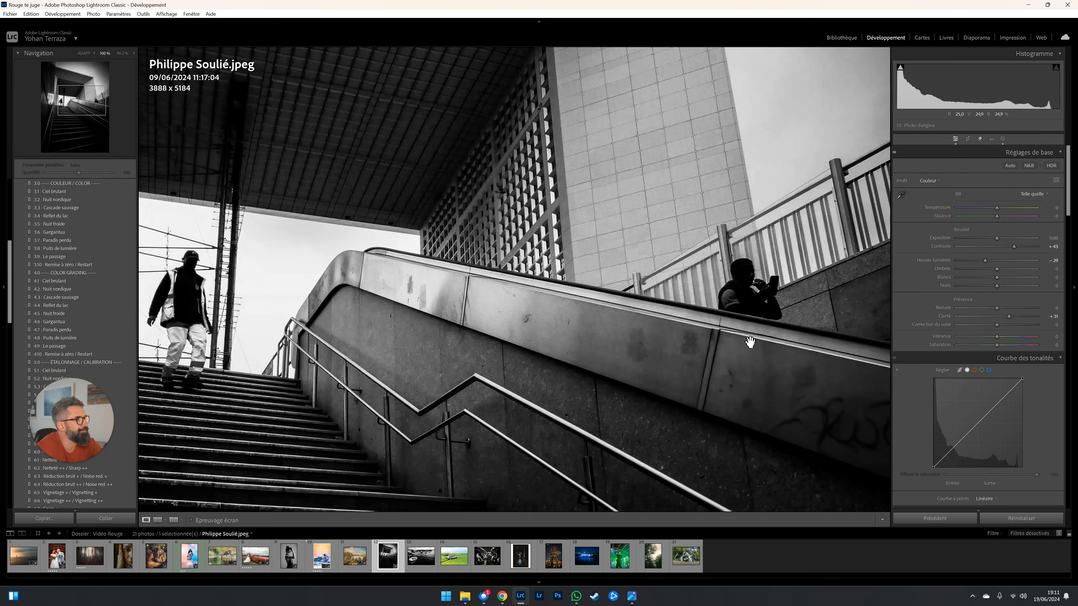
pyautogui.moveTo(383, 310); pyautogui.dragTo(700, 308)
pyautogui.click(700, 309)
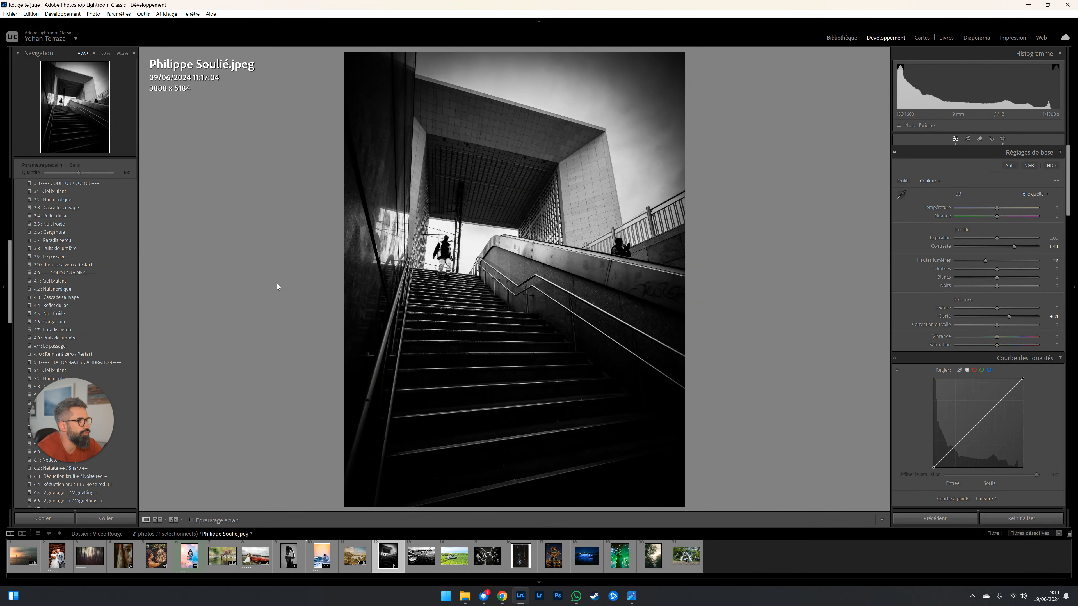
# - Crop the staircase photo slightly tighter to 3555 x 4740 at its original aspect ratio, and inspect the walking figure at 100%
pyautogui.press('r')
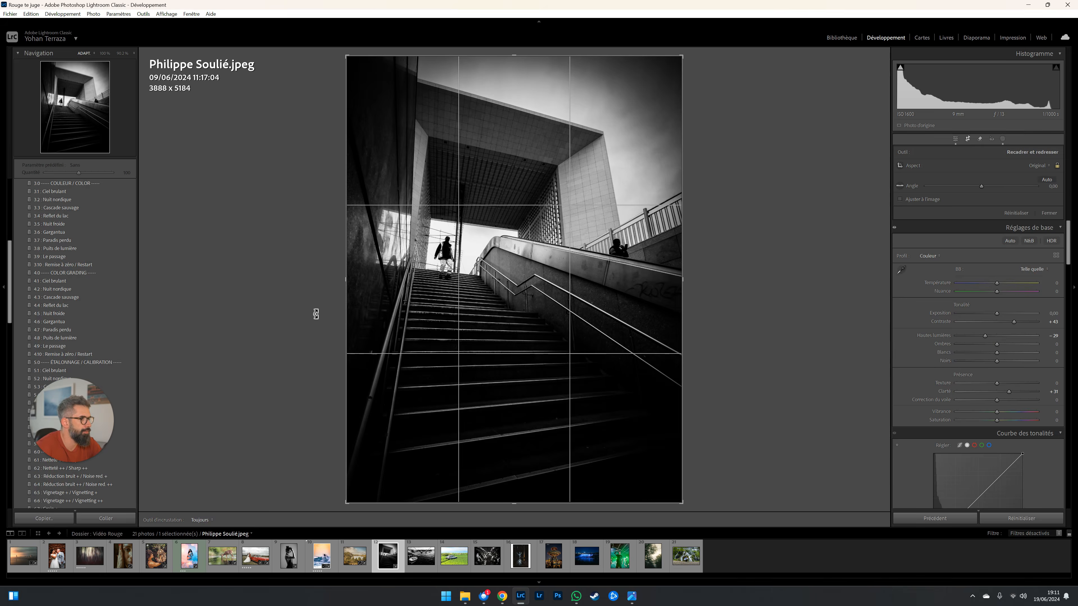
pyautogui.moveTo(513, 500); pyautogui.dragTo(515, 484)
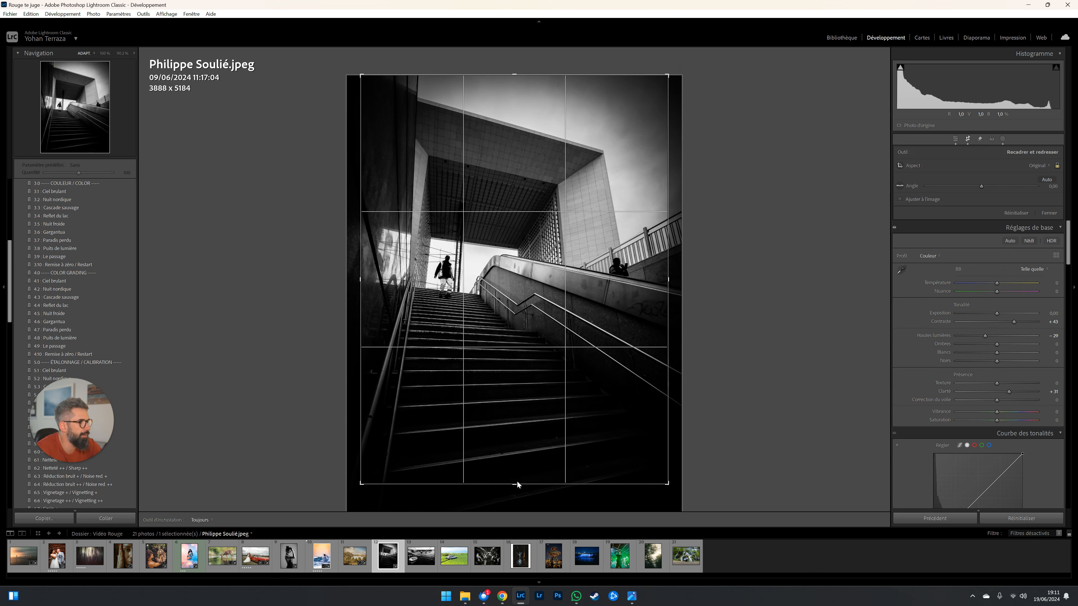
pyautogui.press('Return')
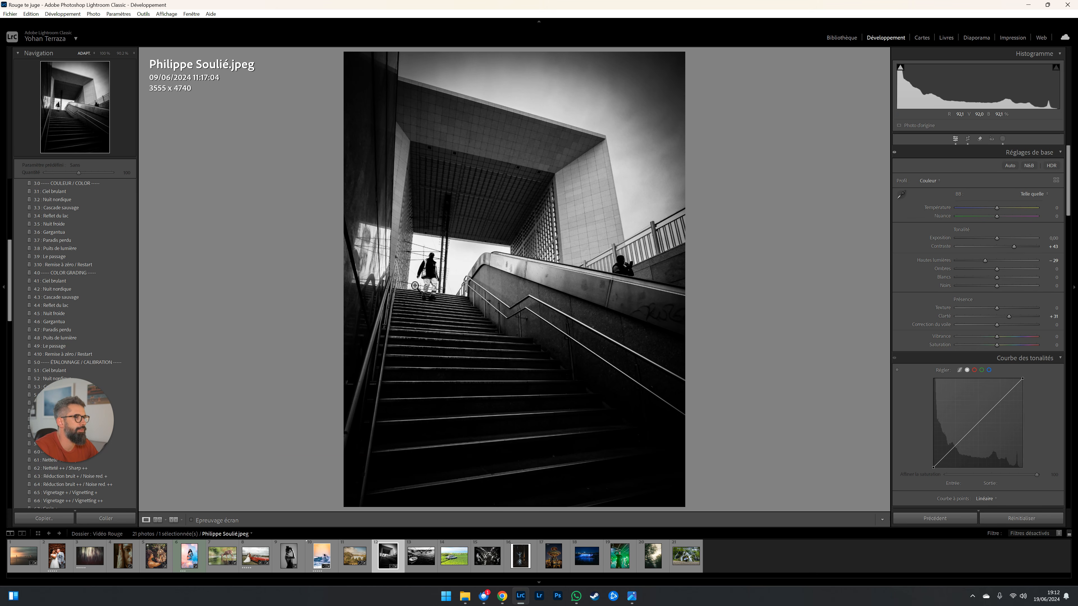
pyautogui.click(424, 256)
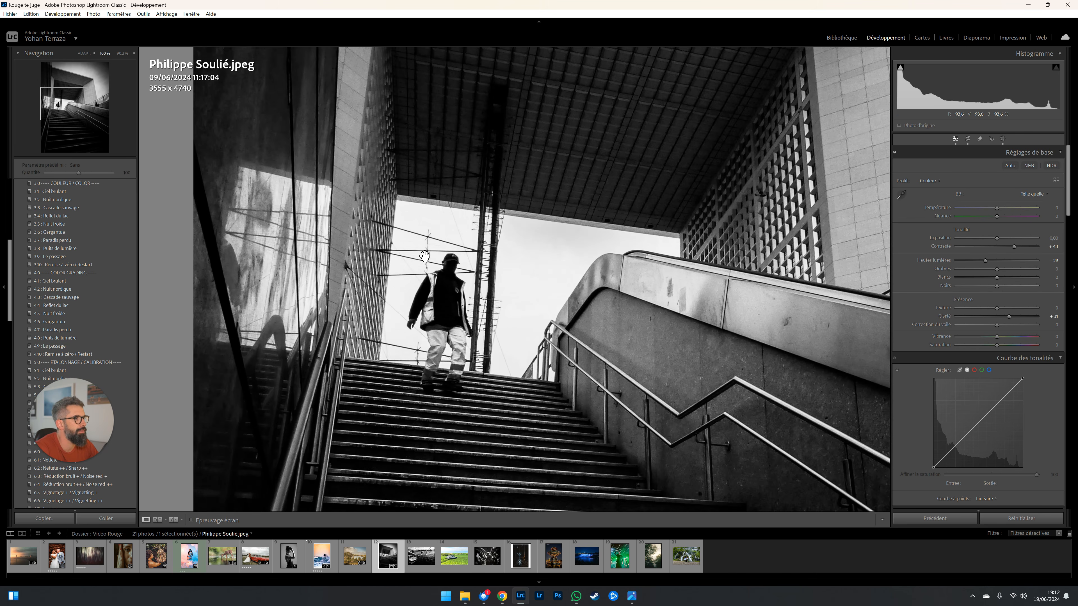
pyautogui.click(424, 256)
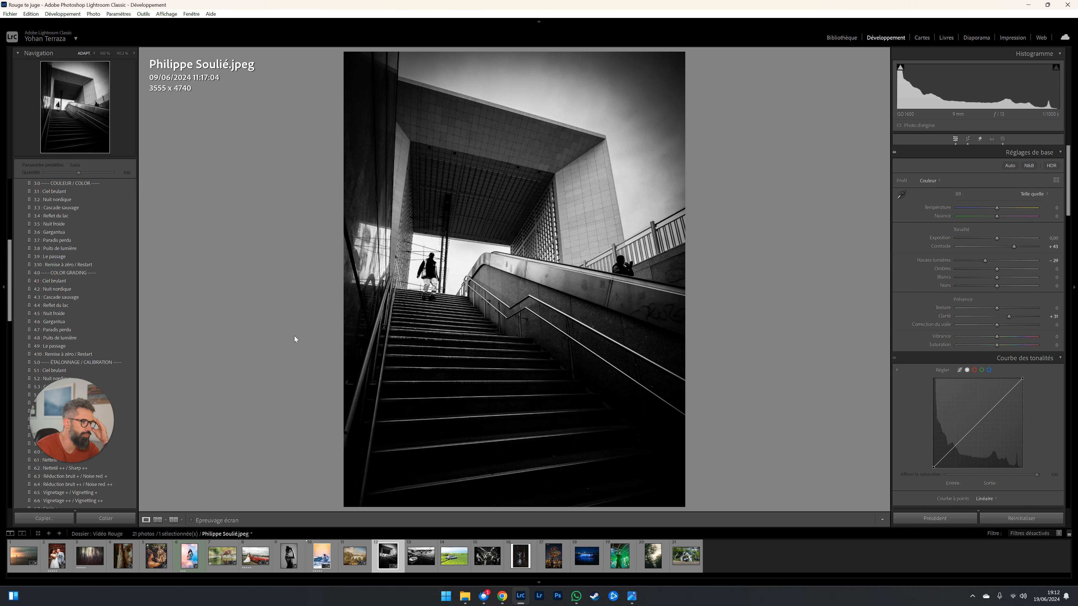
# - Switch to the black-and-white harbour photo, set Highlights to -27 and inspect the sky and far shore at 100%
pyautogui.press('Right')
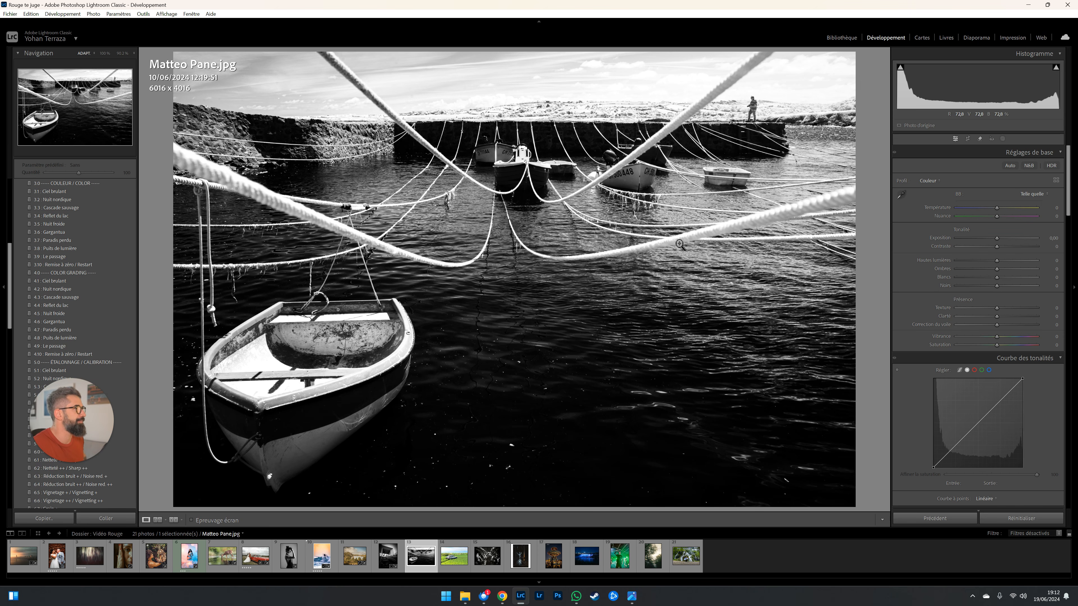
pyautogui.moveTo(997, 260)
pyautogui.mouseDown()
pyautogui.moveTo(979, 260)
pyautogui.moveTo(1036, 259)
pyautogui.moveTo(987, 261)
pyautogui.mouseUp()
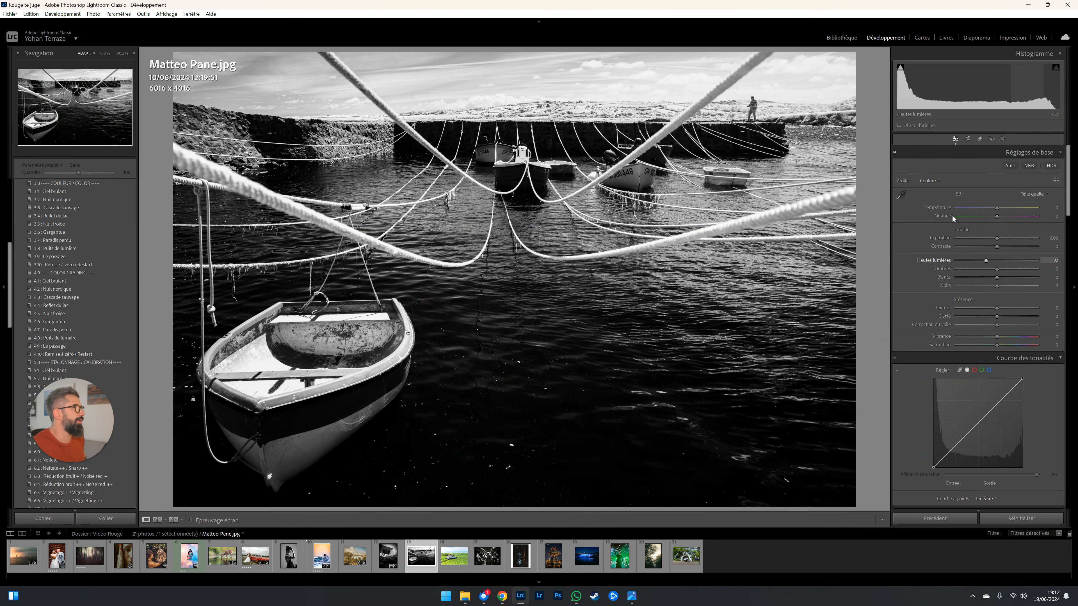
pyautogui.moveTo(626, 89); pyautogui.dragTo(498, 234)
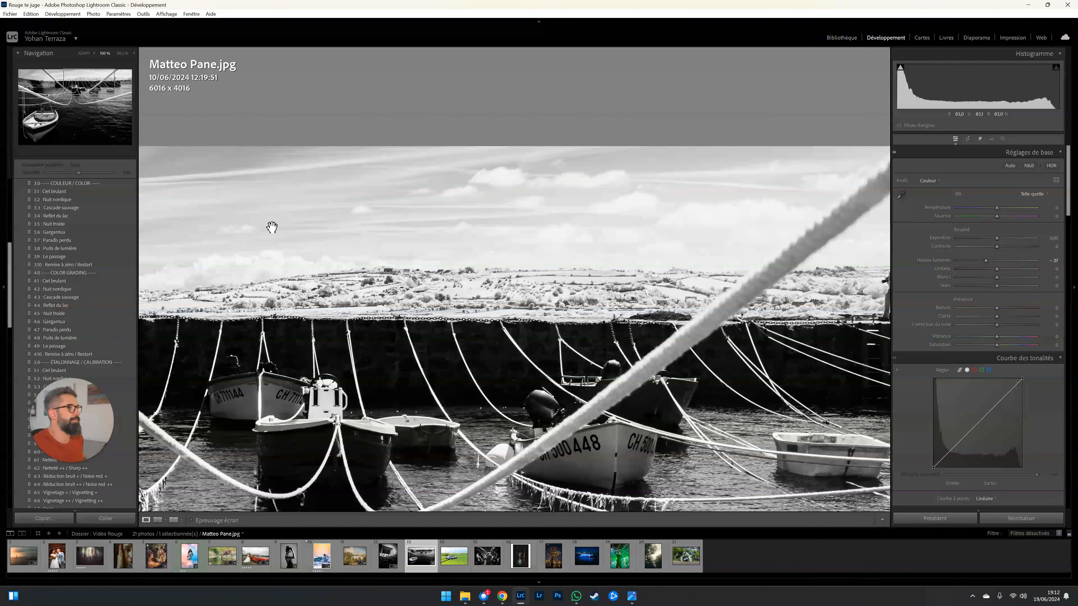
pyautogui.moveTo(272, 229); pyautogui.dragTo(610, 209)
pyautogui.click(611, 210)
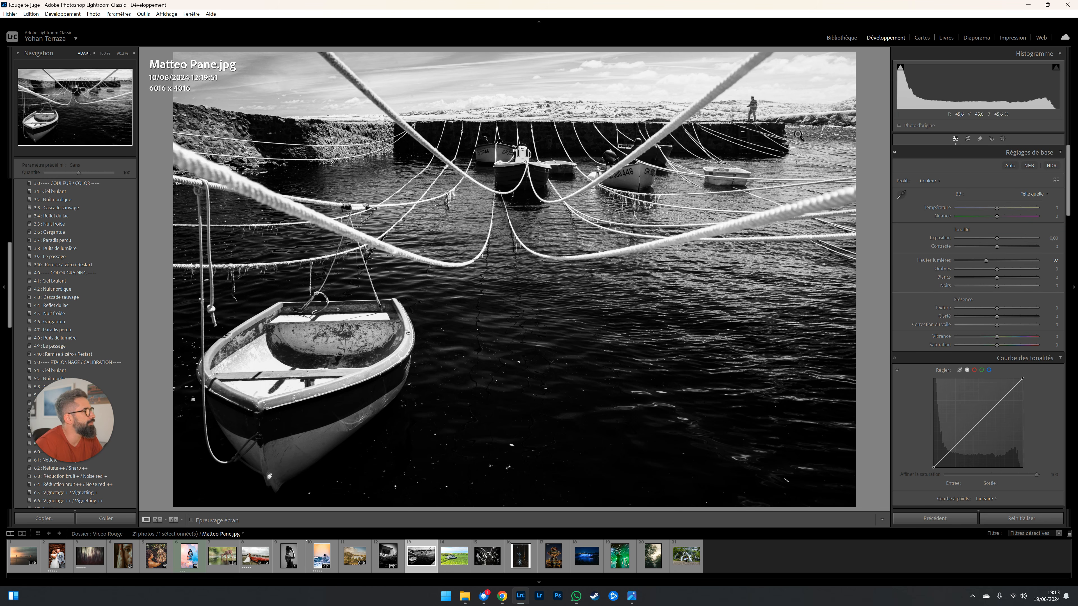
# - Examine the figure standing on the pier and the moored boats behind the ropes at 100%
pyautogui.click(752, 94)
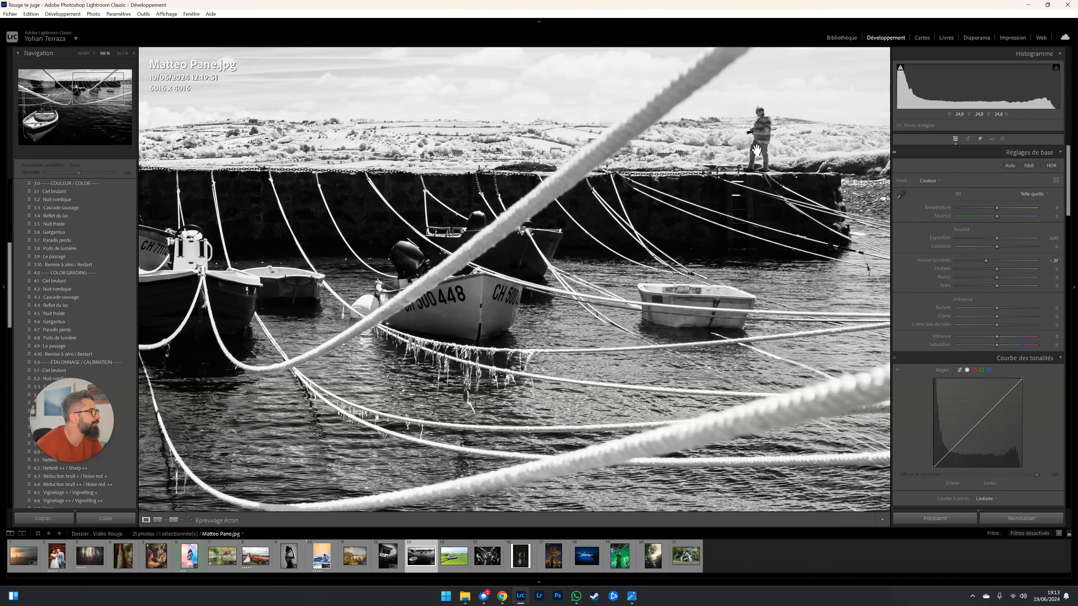
pyautogui.click(757, 150)
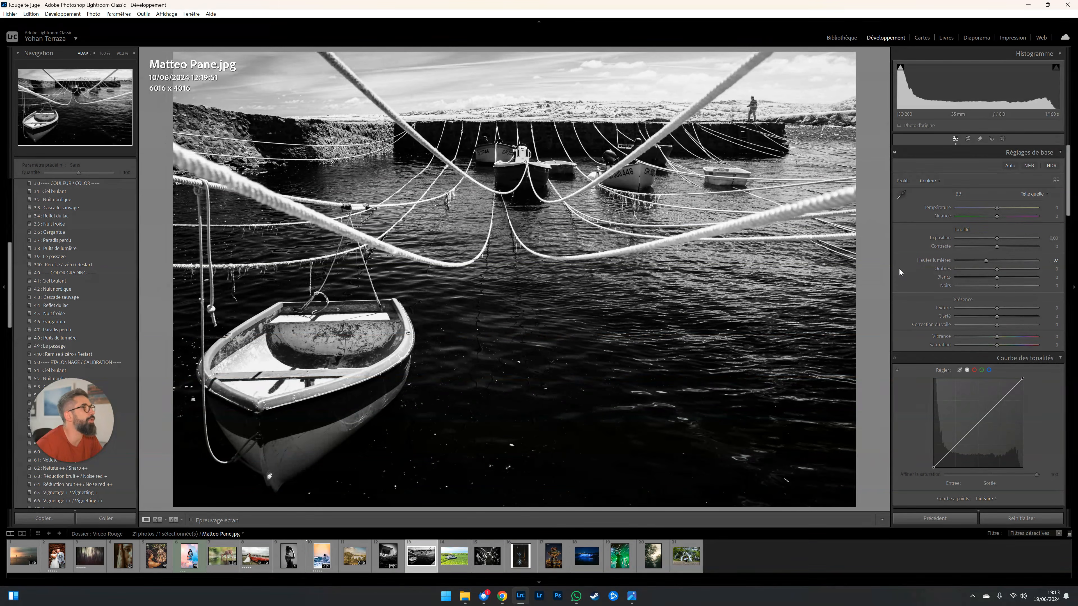
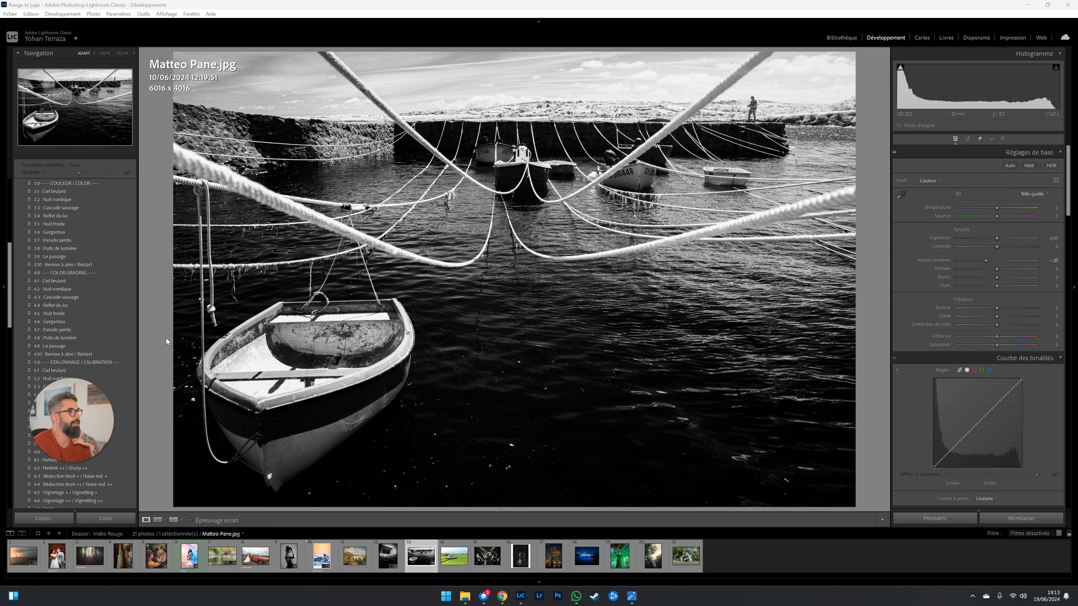
pyautogui.click(707, 115)
pyautogui.moveTo(645, 166); pyautogui.dragTo(547, 192)
pyautogui.click(547, 192)
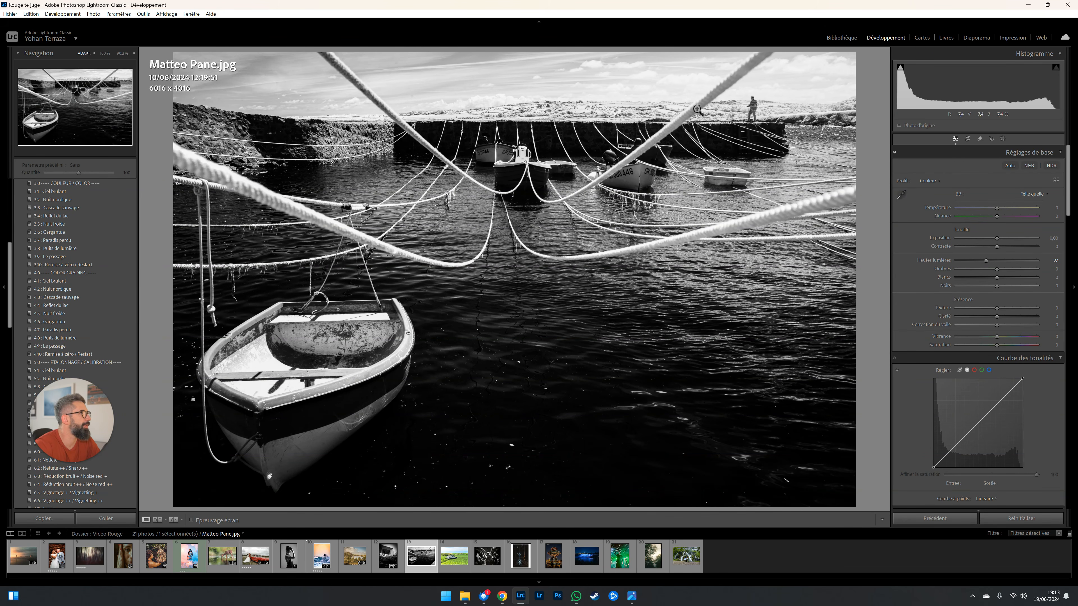
pyautogui.click(750, 109)
pyautogui.click(693, 147)
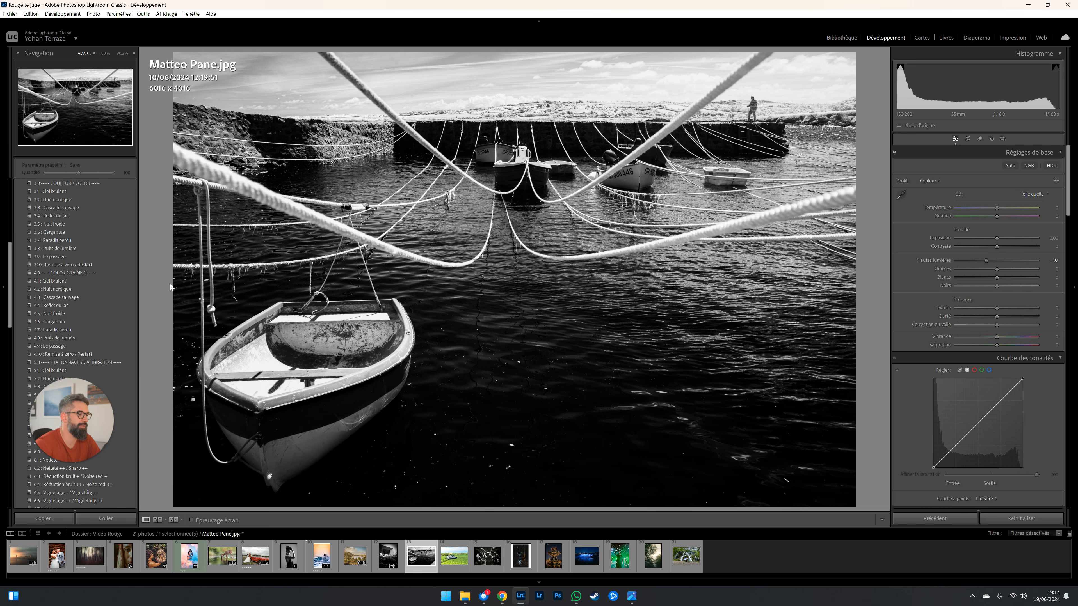
# - Open the photo of the classic car in the green field and examine its bodywork and rear at 100%
pyautogui.click(458, 556)
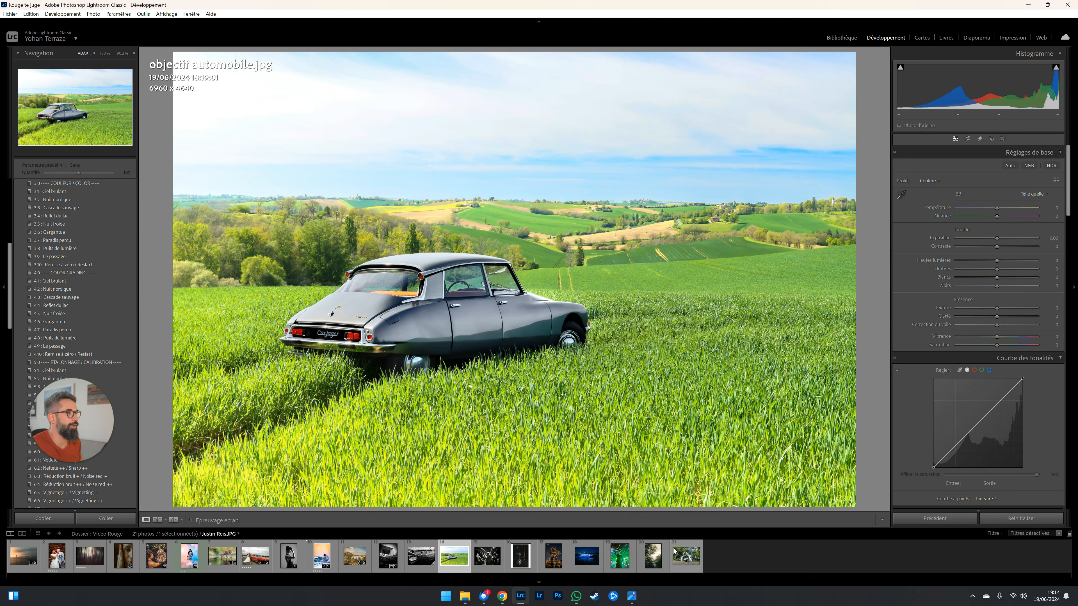
pyautogui.click(476, 342)
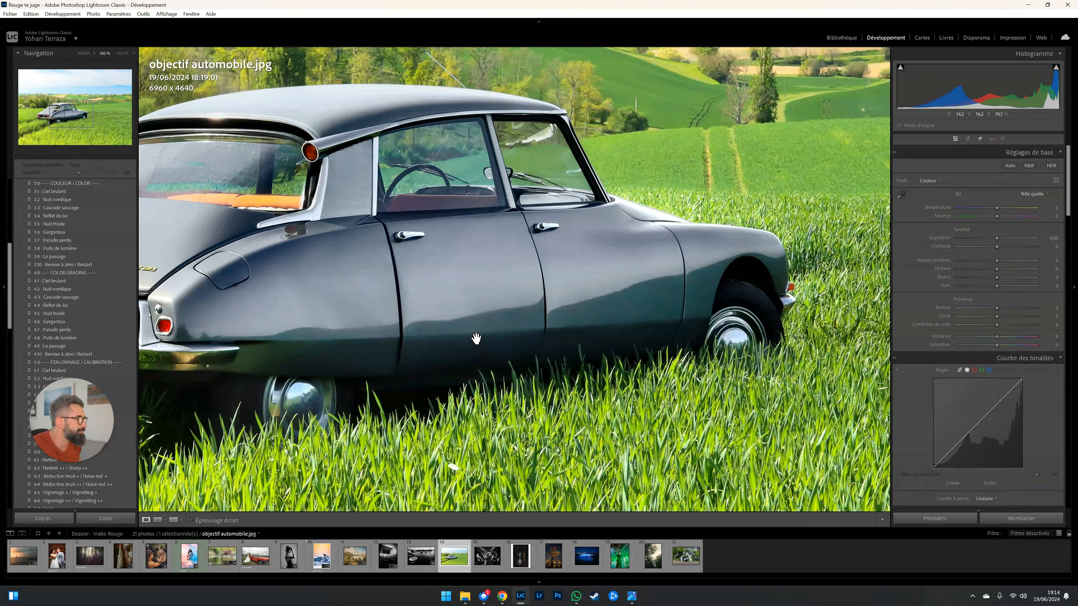
pyautogui.moveTo(474, 337); pyautogui.dragTo(698, 378)
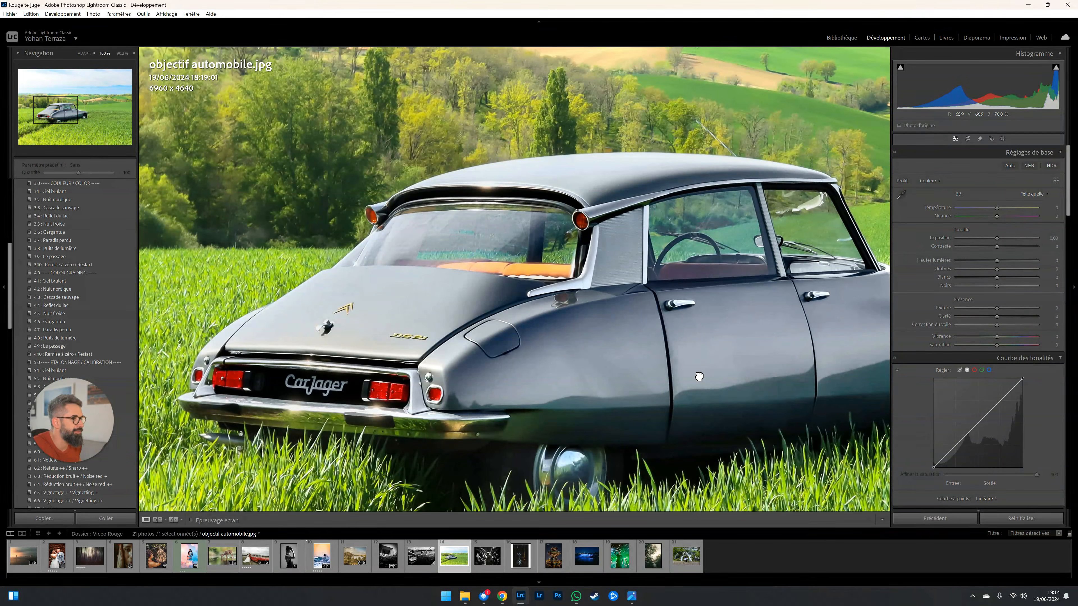
pyautogui.click(699, 377)
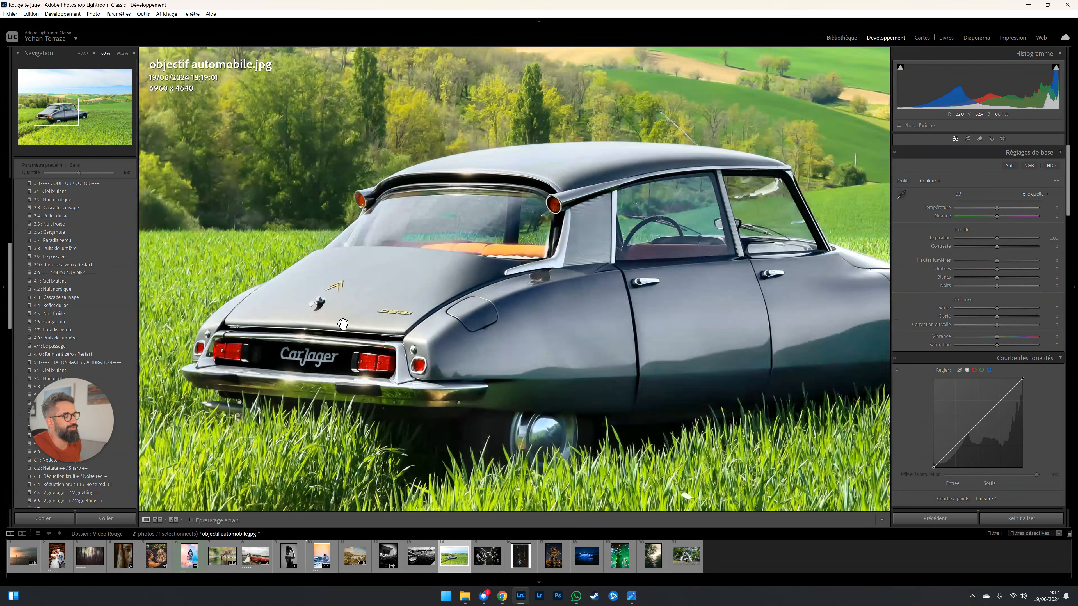
pyautogui.click(339, 321)
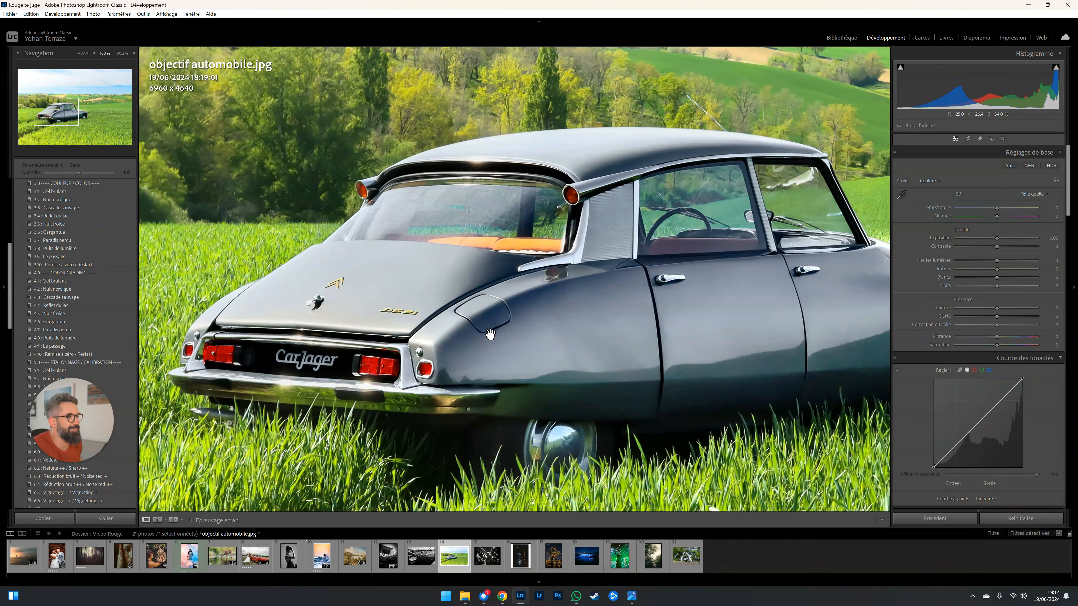
pyautogui.click(505, 337)
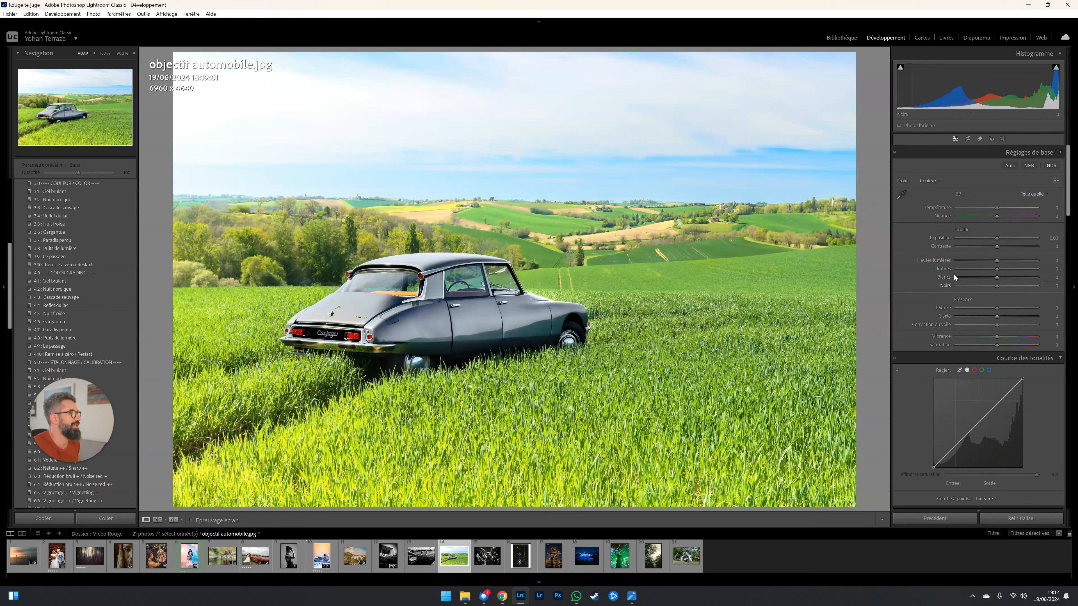
# - Set the car photo's Contrast to +37 and overall Saturation to -14
pyautogui.click(1012, 247)
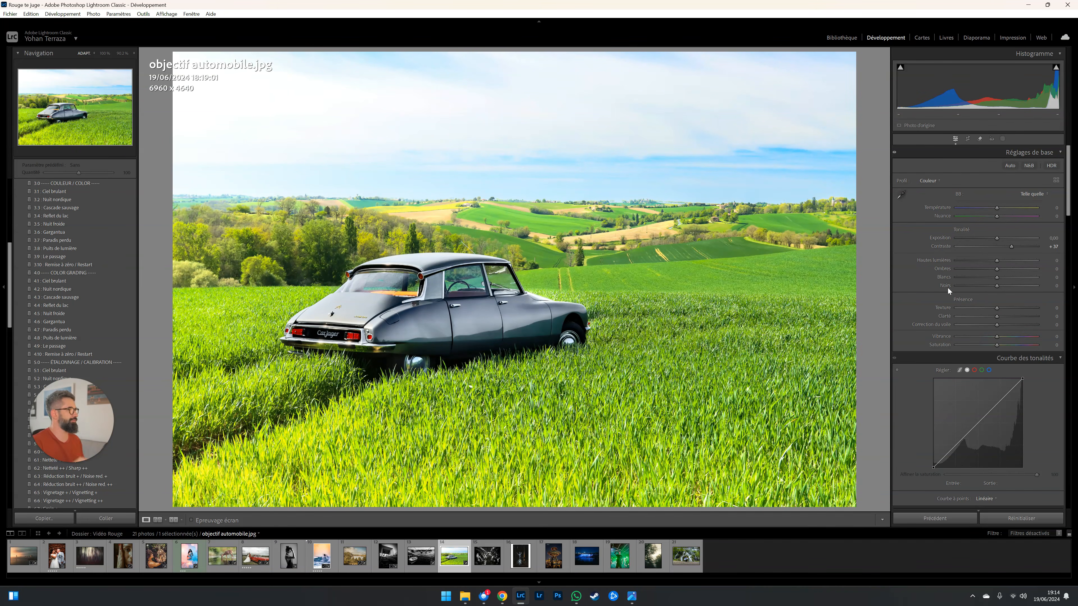
pyautogui.scroll(-3, 955, 326)
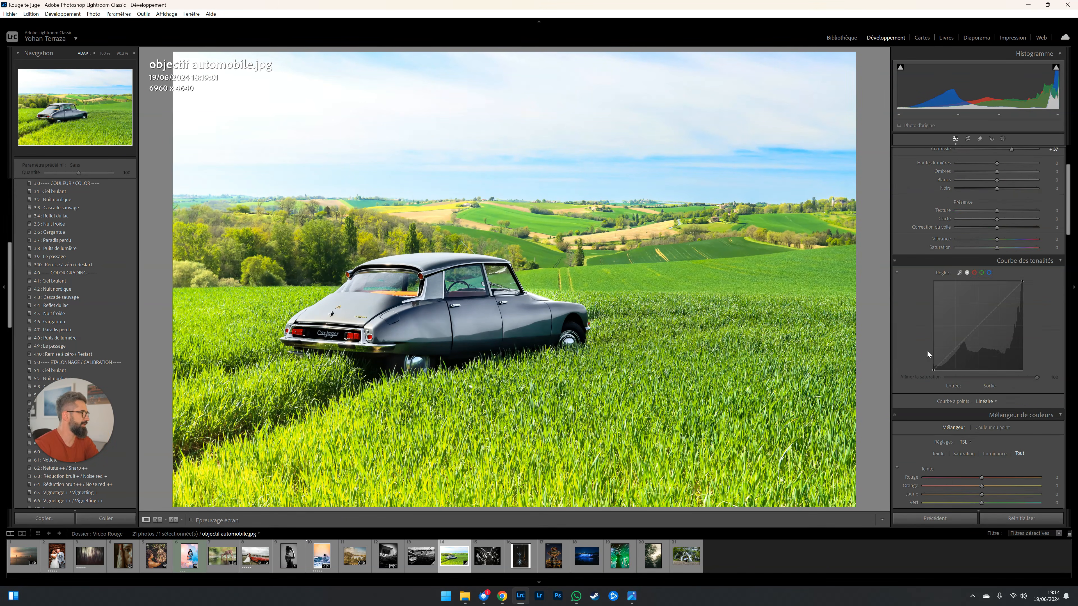
pyautogui.moveTo(990, 249); pyautogui.dragTo(992, 247)
# - In the colour mixer, shift the green hue towards yellow, set green saturation to +20 and reduce blue saturation
pyautogui.scroll(-5, 927, 430)
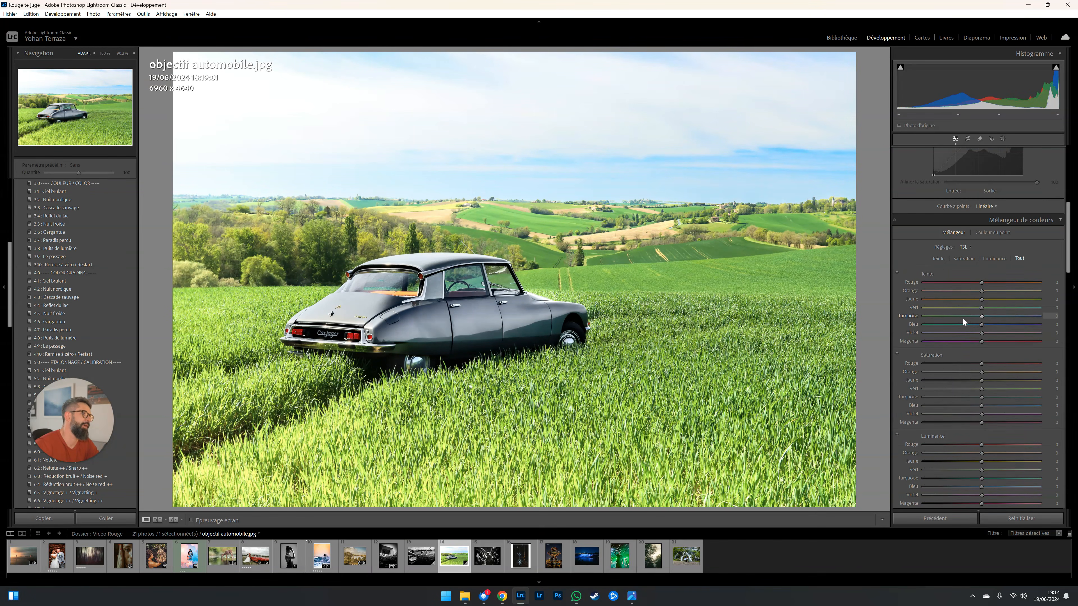
pyautogui.click(961, 308)
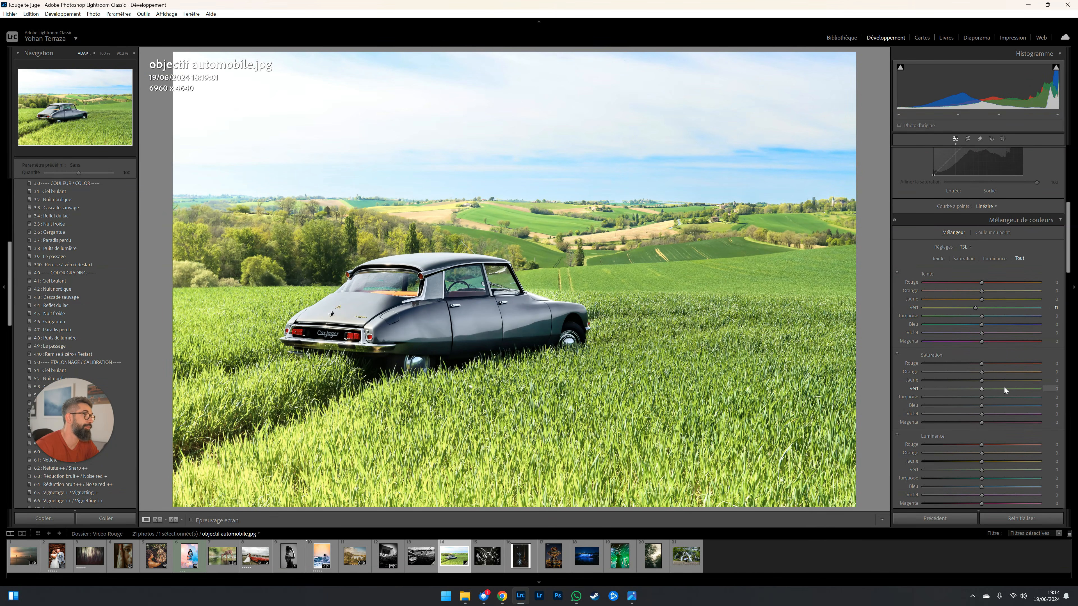
pyautogui.moveTo(1003, 388); pyautogui.dragTo(993, 388)
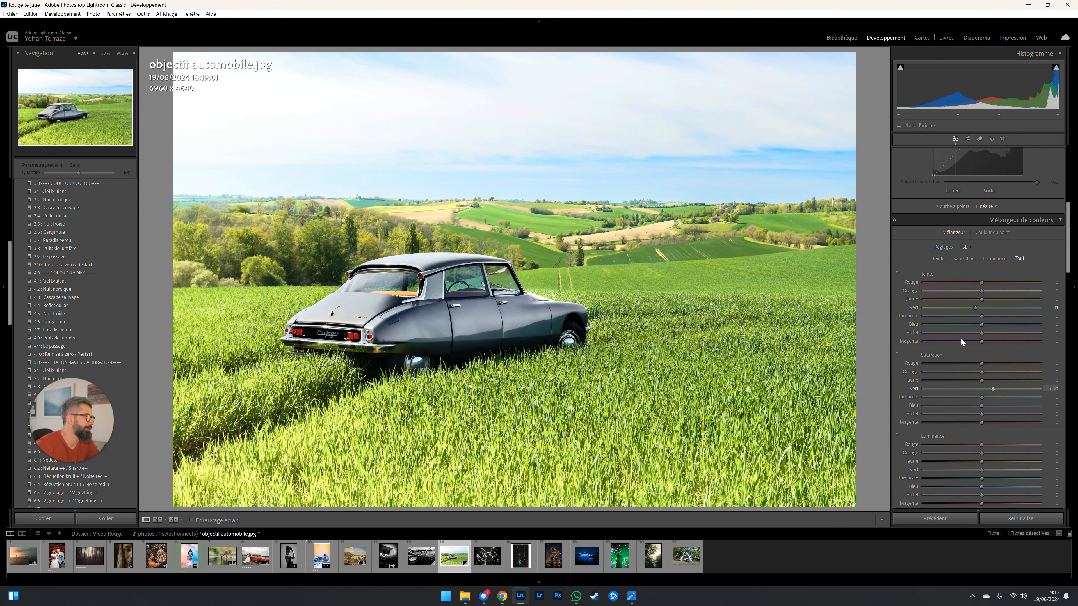
pyautogui.moveTo(950, 307); pyautogui.dragTo(971, 308)
pyautogui.click(787, 174)
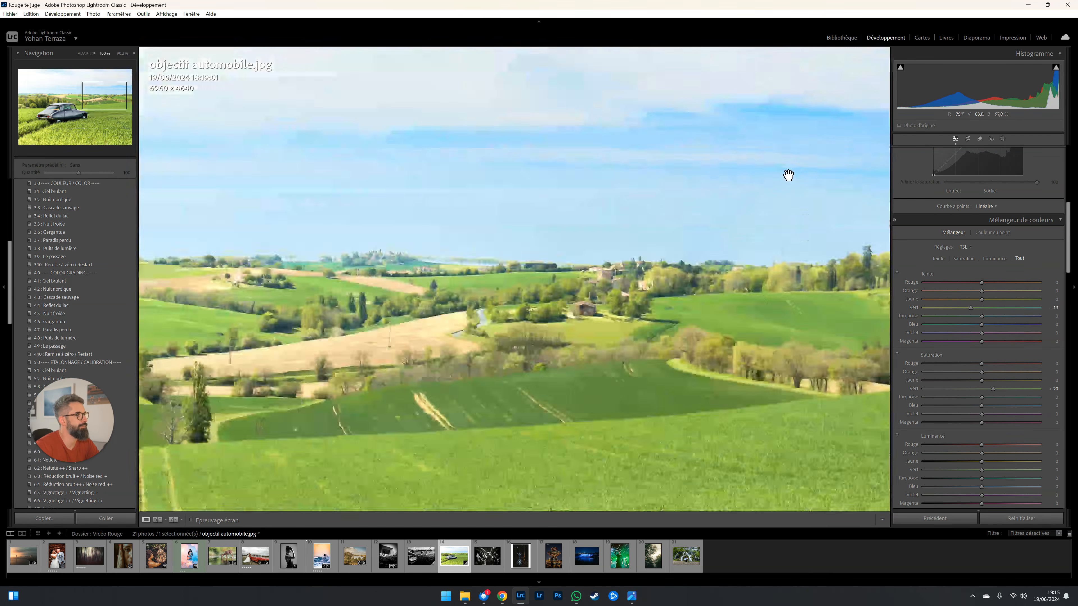
pyautogui.click(788, 175)
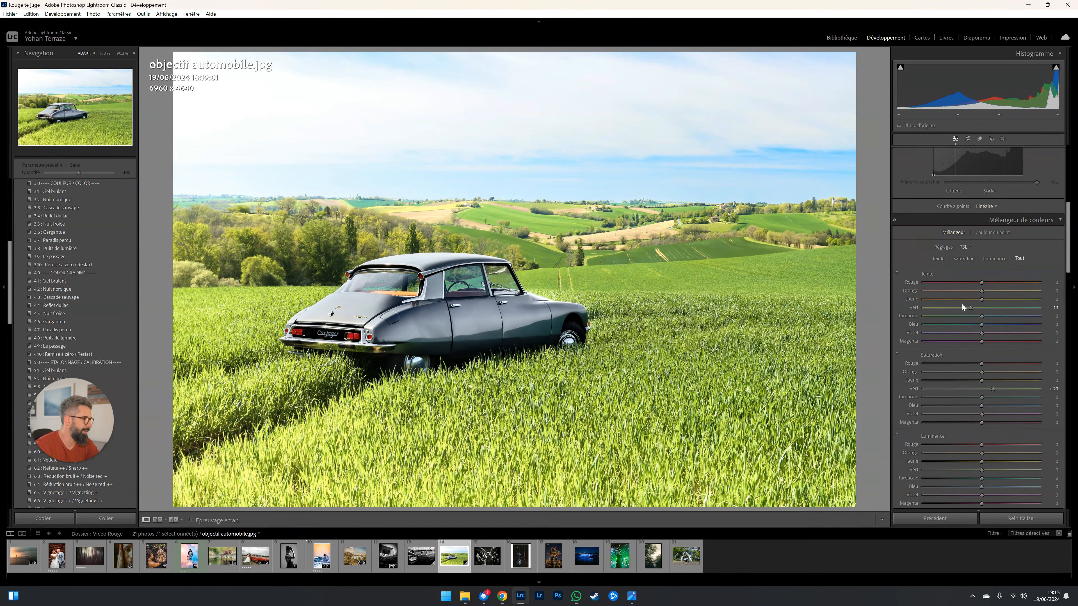
pyautogui.click(962, 406)
# - Lower the car photo's Exposure slightly to about -0.1 and inspect the background hills at 100%
pyautogui.scroll(5, 955, 382)
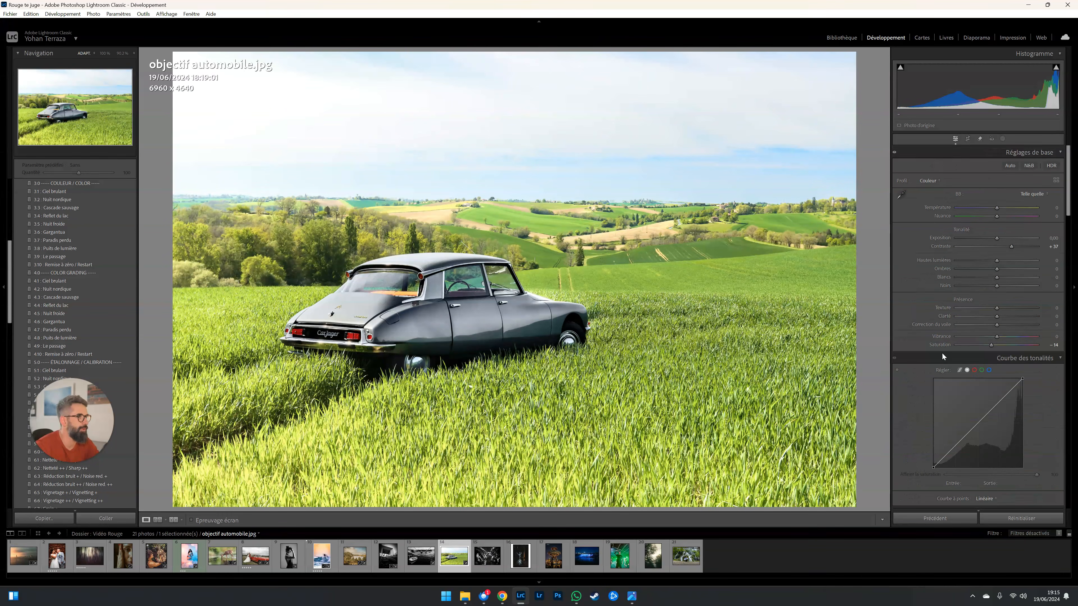
pyautogui.moveTo(998, 239); pyautogui.dragTo(995, 239)
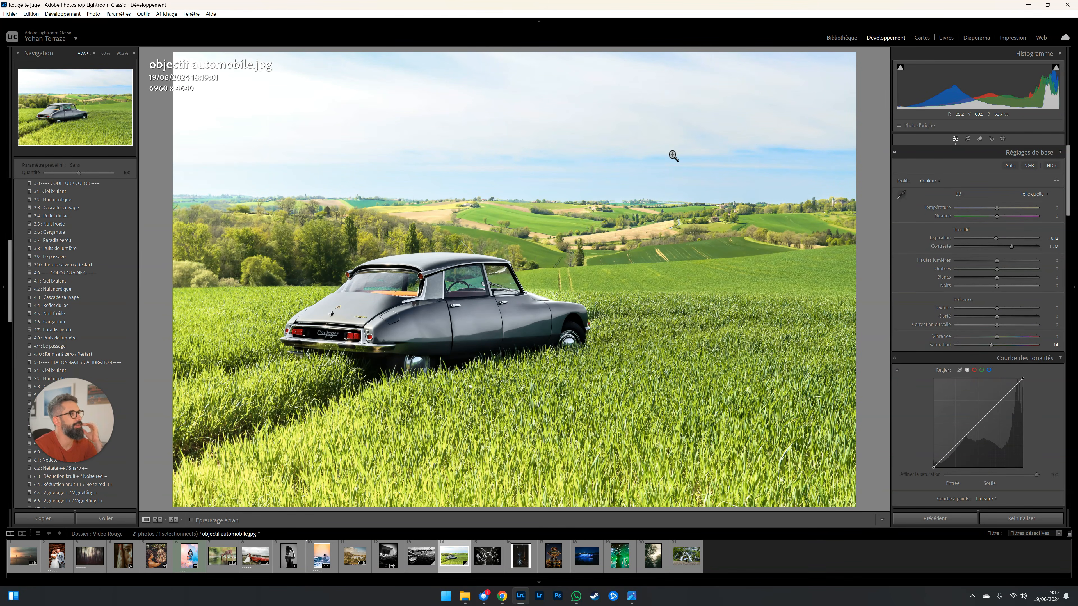
pyautogui.click(637, 200)
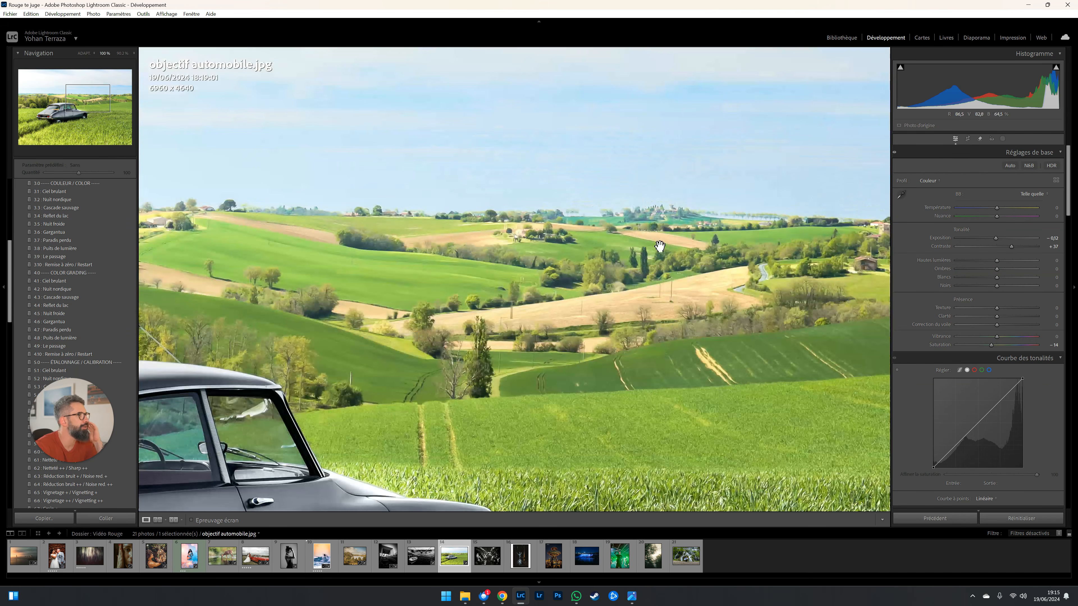
pyautogui.moveTo(688, 250); pyautogui.dragTo(406, 184)
pyautogui.moveTo(259, 194); pyautogui.dragTo(578, 211)
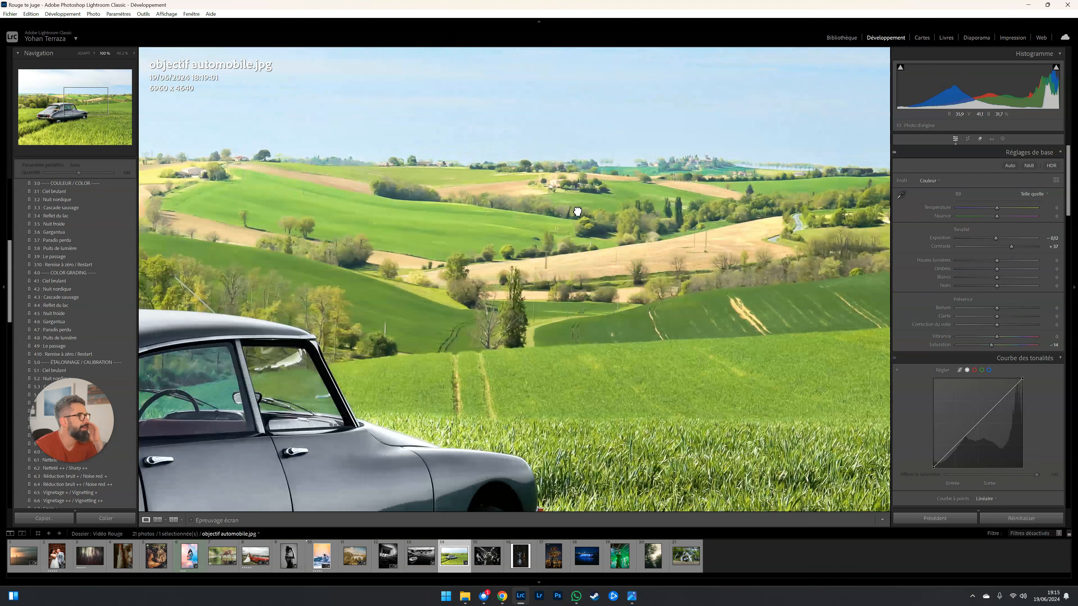
pyautogui.click(578, 212)
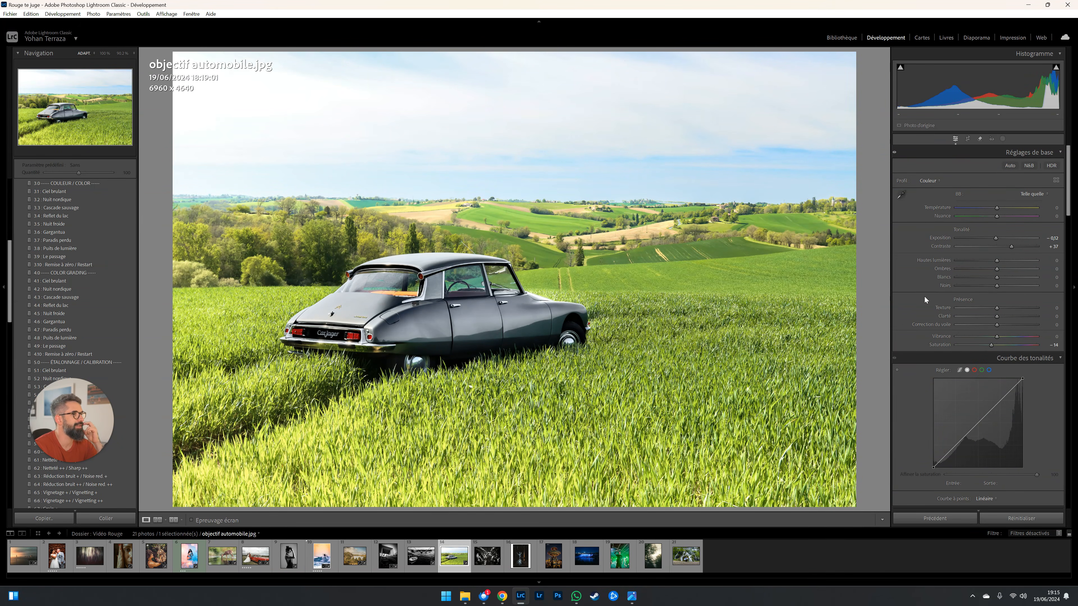
# - Crop the car photo to 6049 x 4033 at its original aspect ratio, placing the car left of centre
pyautogui.press('r')
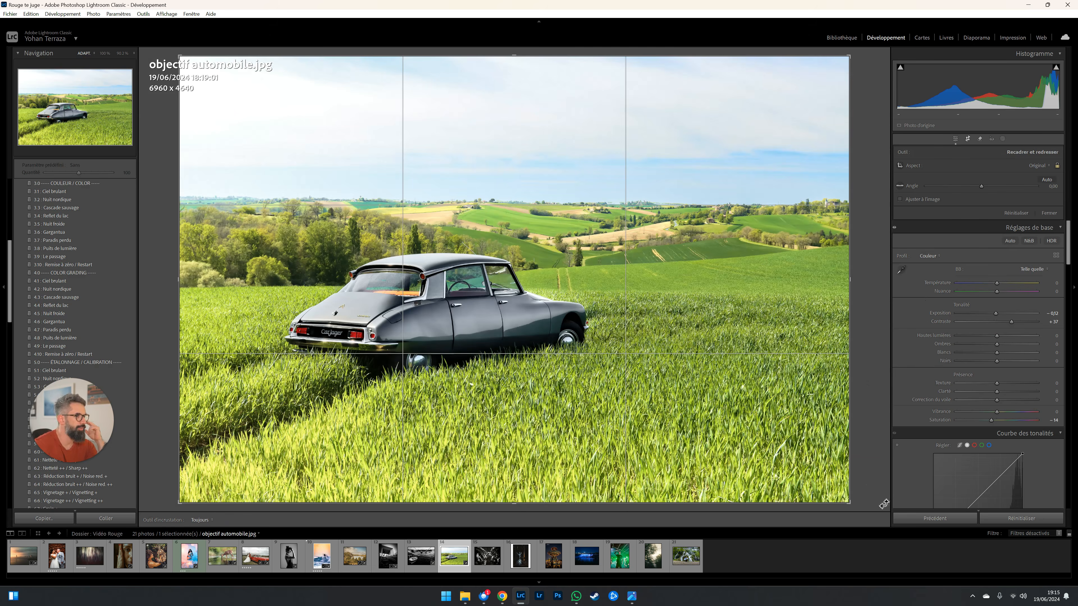
pyautogui.moveTo(850, 506); pyautogui.dragTo(809, 473)
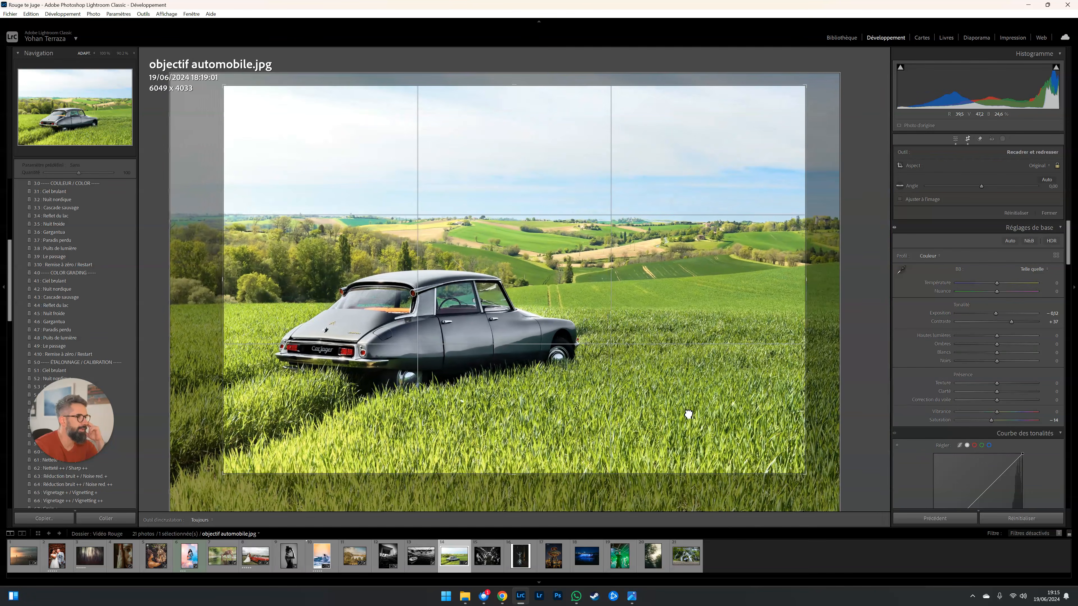
pyautogui.moveTo(687, 417); pyautogui.dragTo(686, 416)
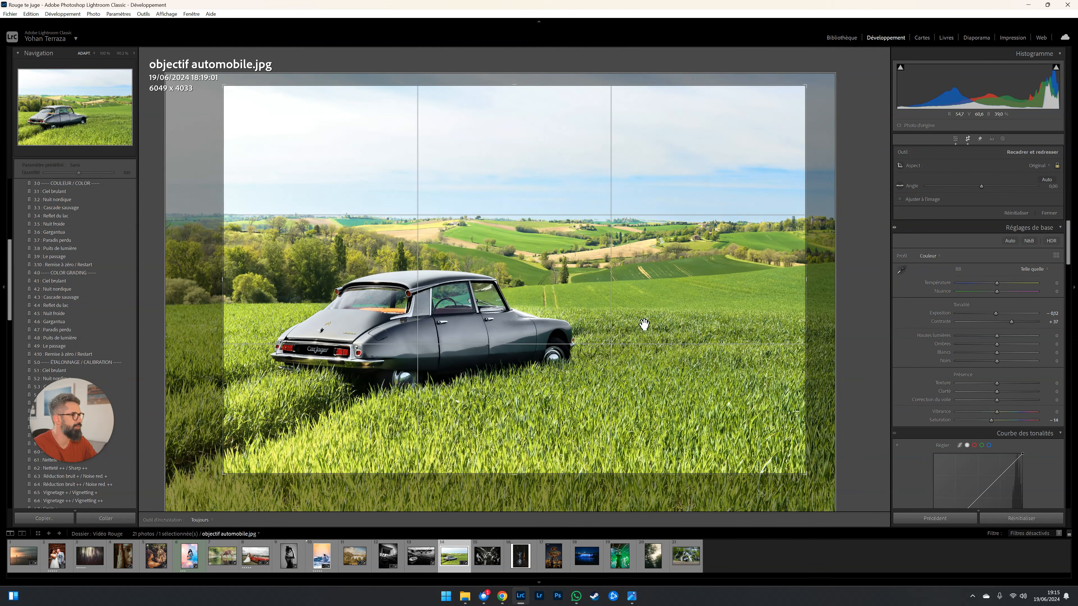
pyautogui.press('Return')
# - Shift the car photo within its crop, trying the car nearer the centre before settling it slightly left of centre
pyautogui.press('r')
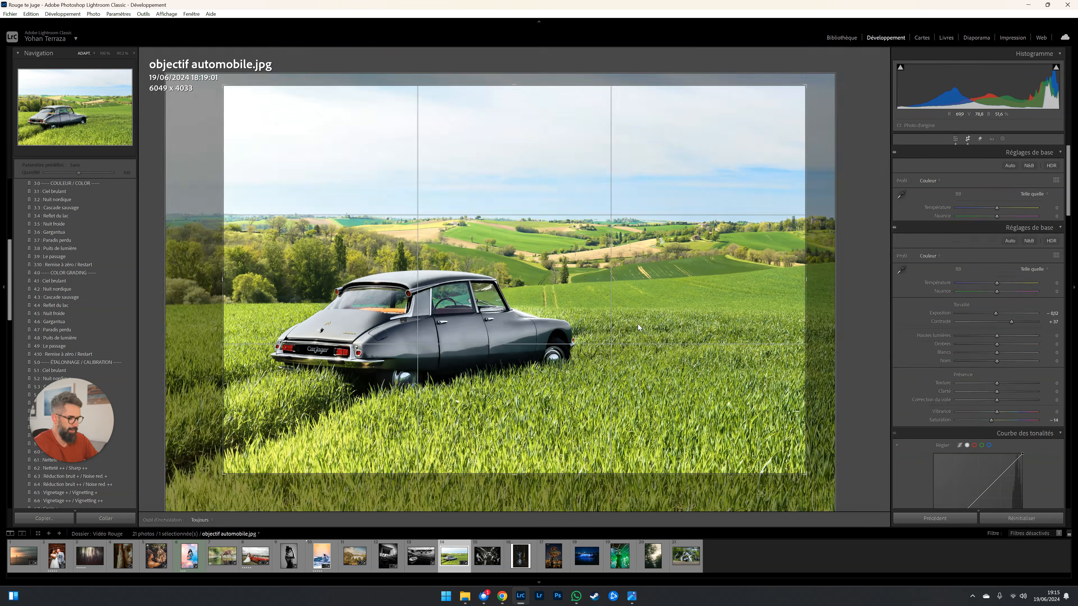
pyautogui.moveTo(499, 325); pyautogui.dragTo(623, 310)
pyautogui.press('Return')
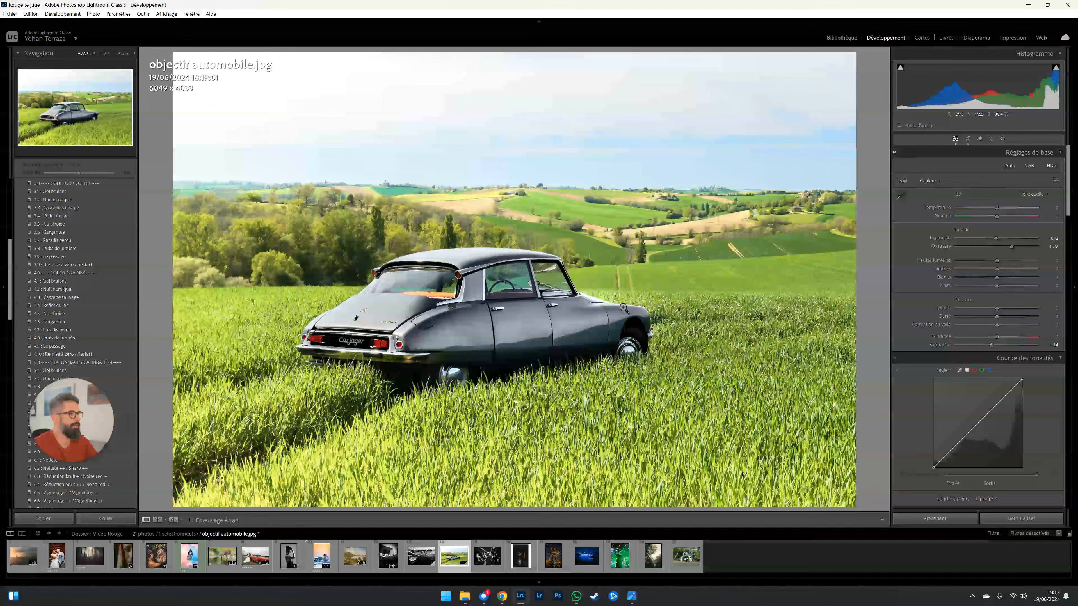
pyautogui.press('r')
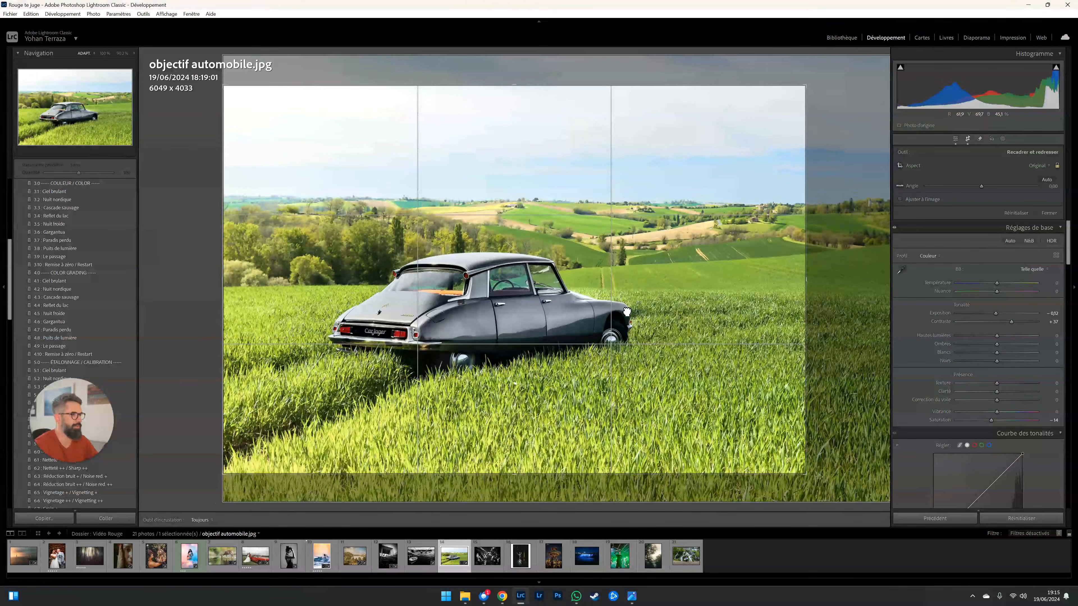
pyautogui.moveTo(642, 307); pyautogui.dragTo(608, 313)
pyautogui.press('Return')
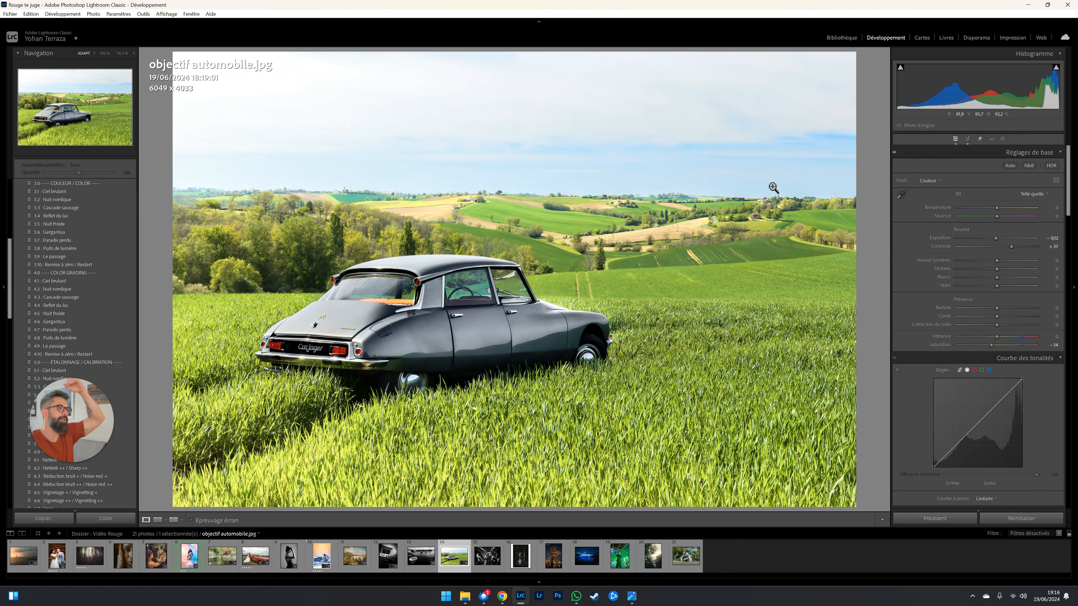
# - Inspect the car photo's background hills and horizon at 100%, moving across to the far side, and return to the fitted view
pyautogui.click(652, 210)
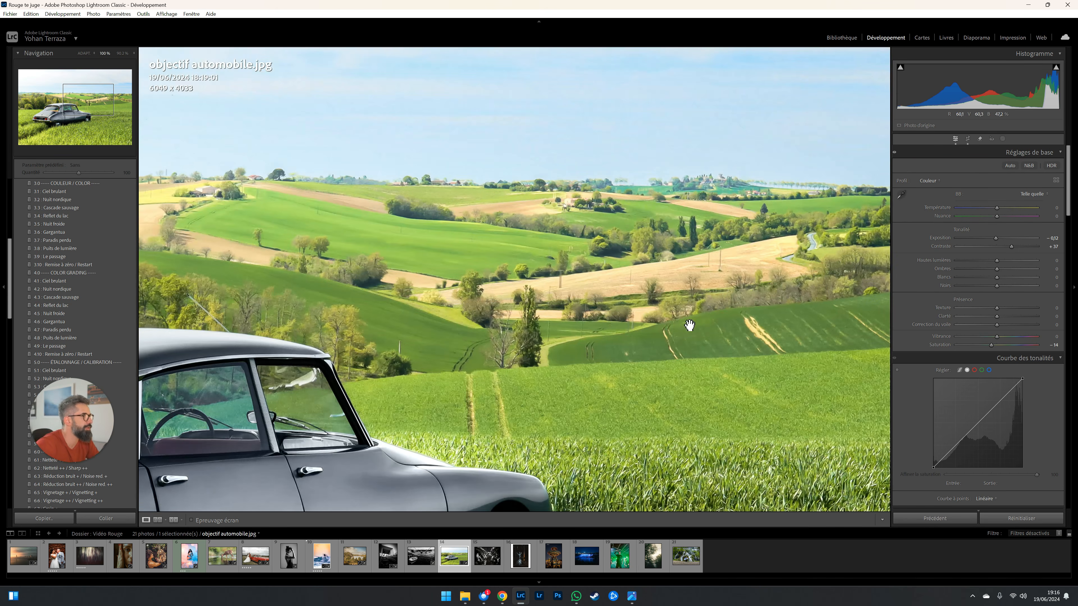
pyautogui.moveTo(707, 310); pyautogui.dragTo(424, 330)
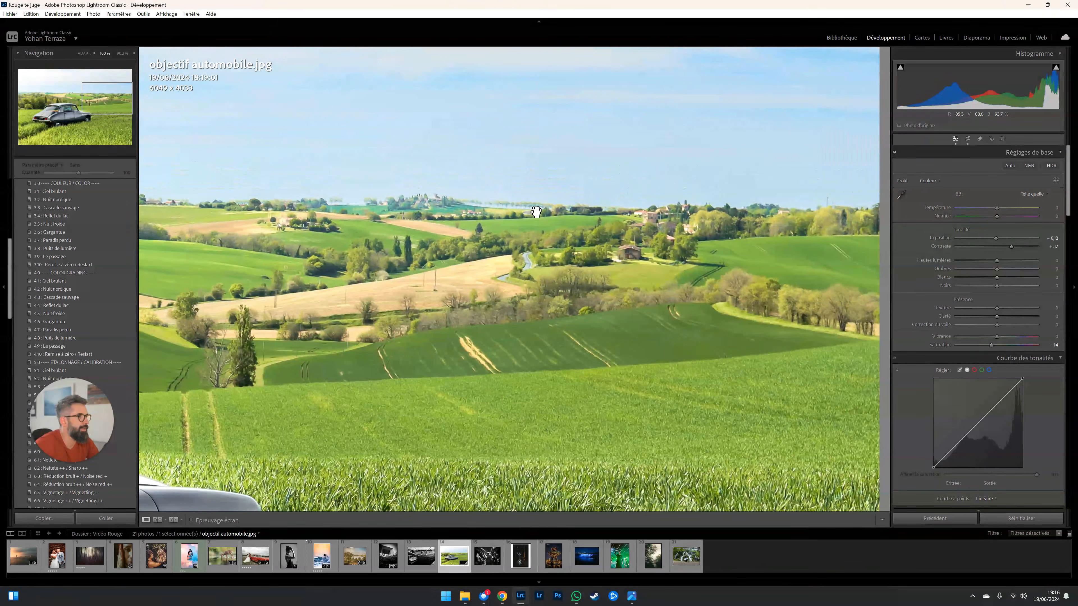
pyautogui.click(590, 290)
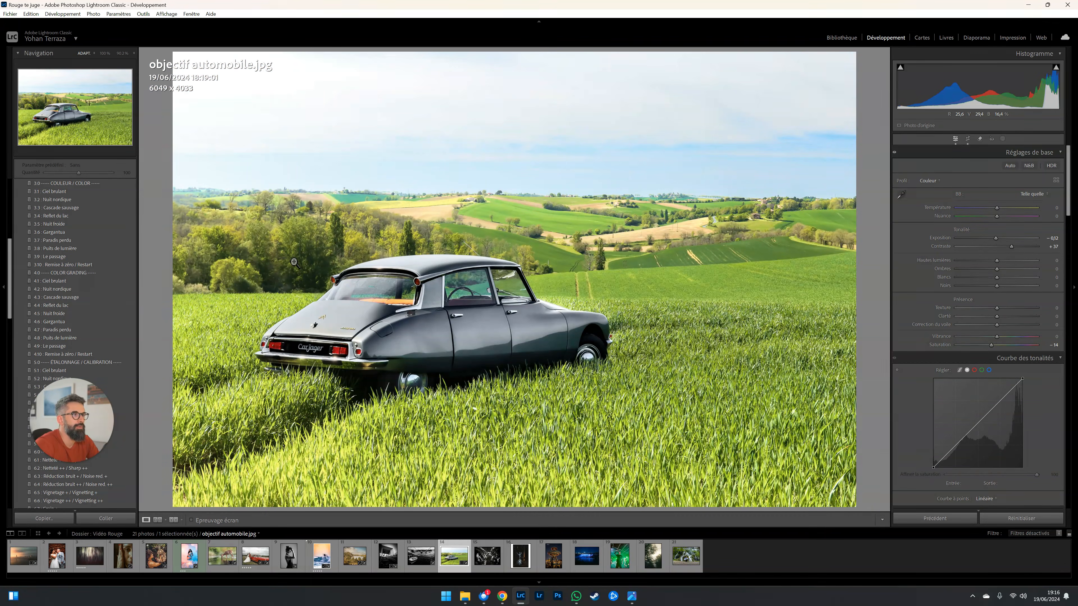
# - Add a linear gradient mask over the car photo's sky, raise its Exposure above 1 and lower its Highlights to about -41
pyautogui.hotkey('shift', 'w')
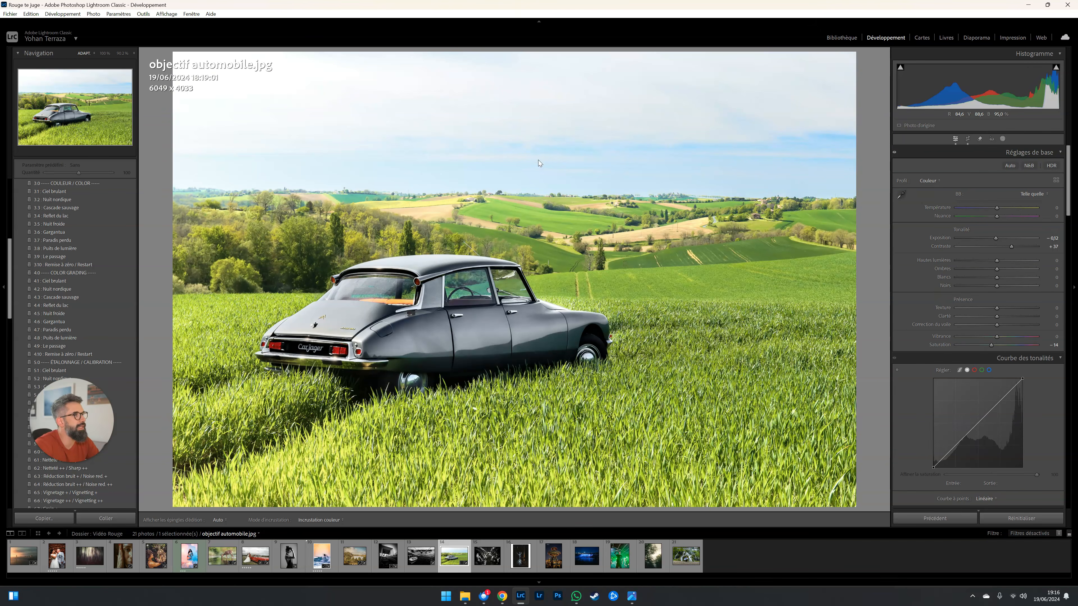
pyautogui.press('m')
pyautogui.moveTo(542, 142); pyautogui.dragTo(544, 243)
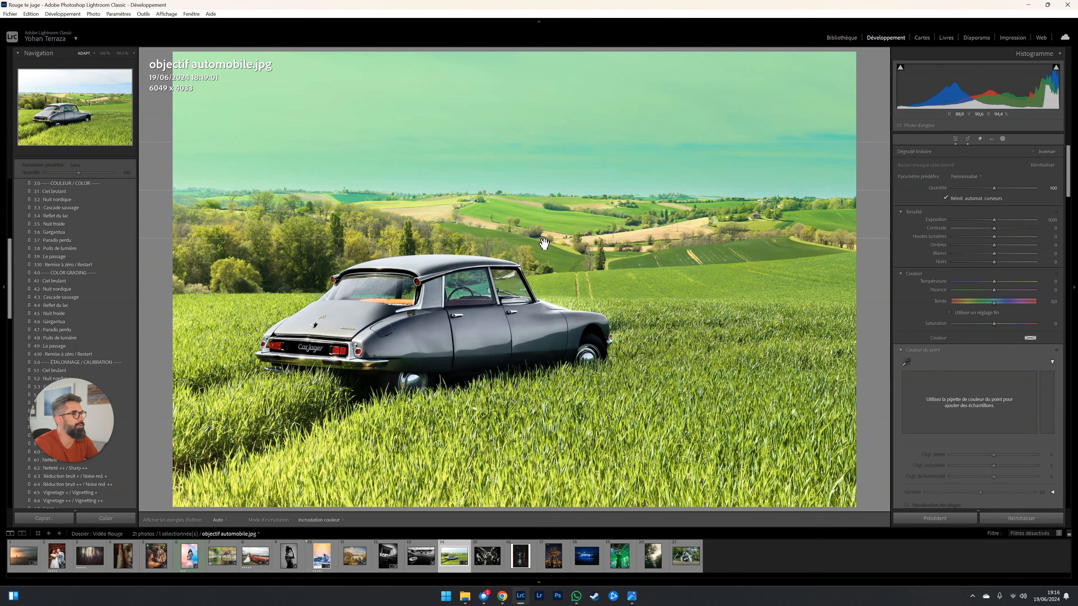
pyautogui.moveTo(994, 221); pyautogui.dragTo(1013, 220)
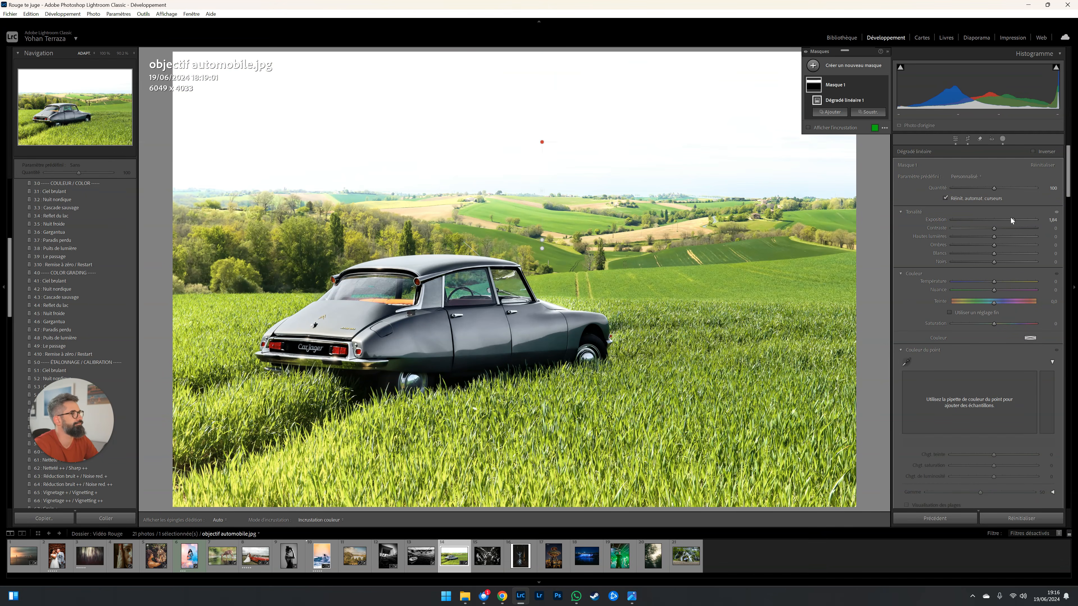
pyautogui.moveTo(1013, 220); pyautogui.dragTo(1008, 220)
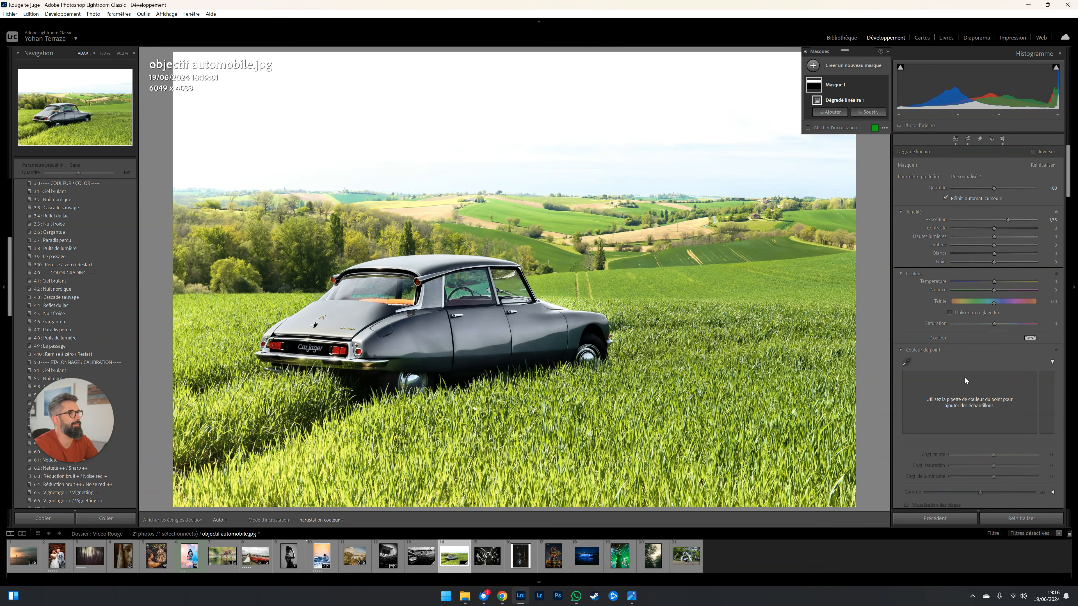
pyautogui.click(971, 237)
pyautogui.moveTo(970, 237); pyautogui.dragTo(977, 236)
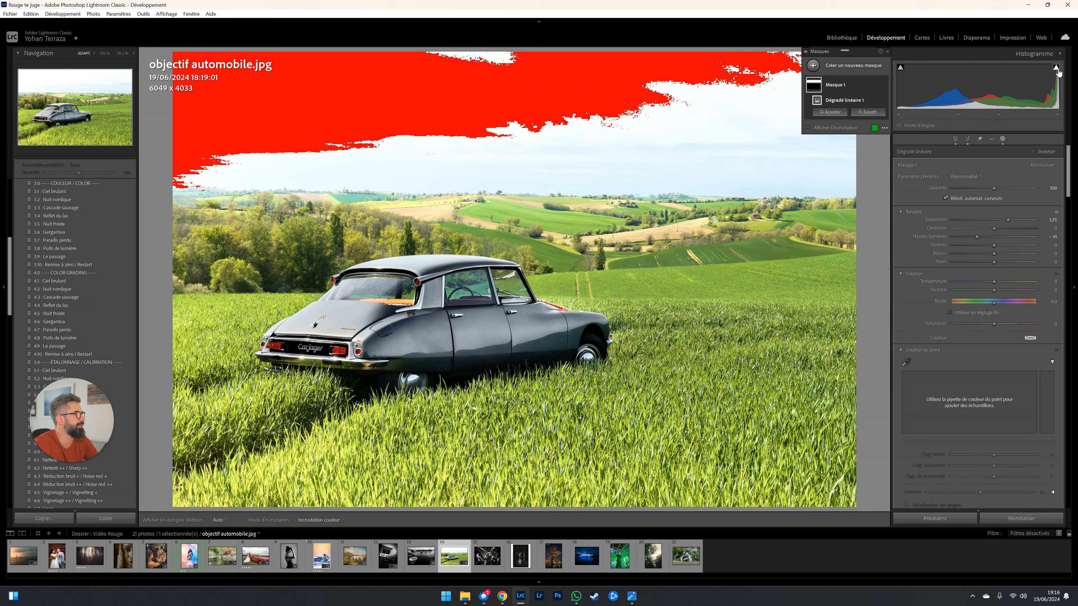
# - Check the sky for highlight clipping, reduce the gradient mask's Exposure to about 0.6 and finish masking
pyautogui.press('j')
pyautogui.moveTo(1006, 217); pyautogui.dragTo(999, 218)
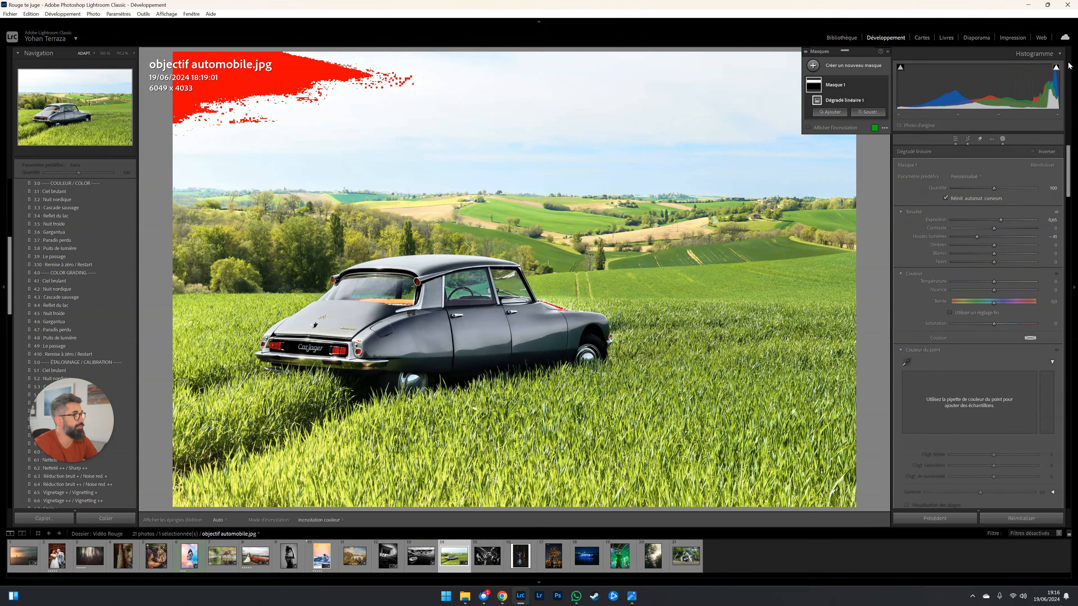
pyautogui.click(1056, 68)
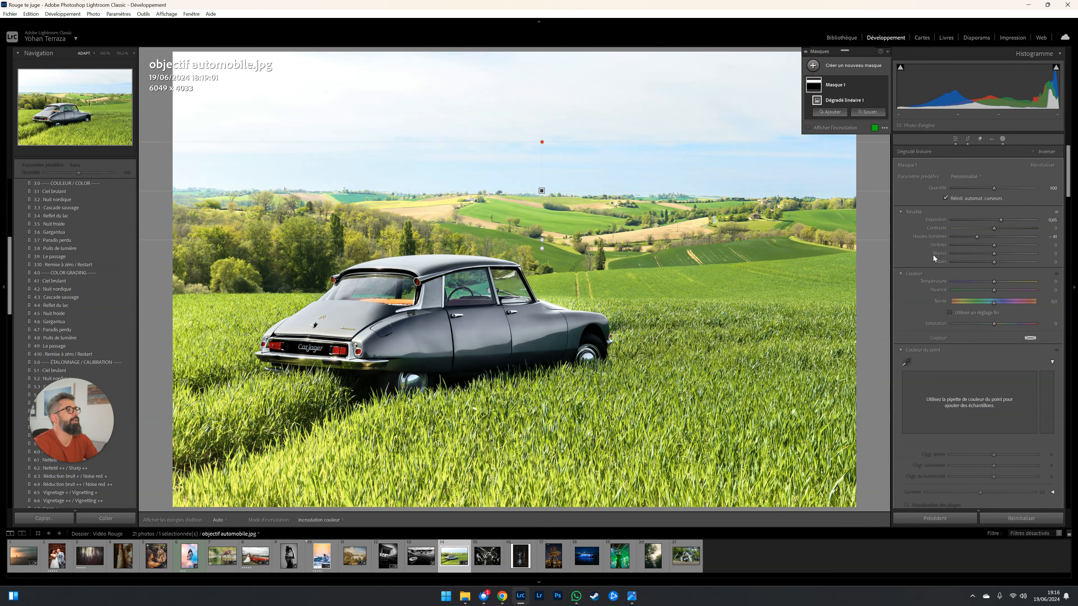
pyautogui.click(905, 295)
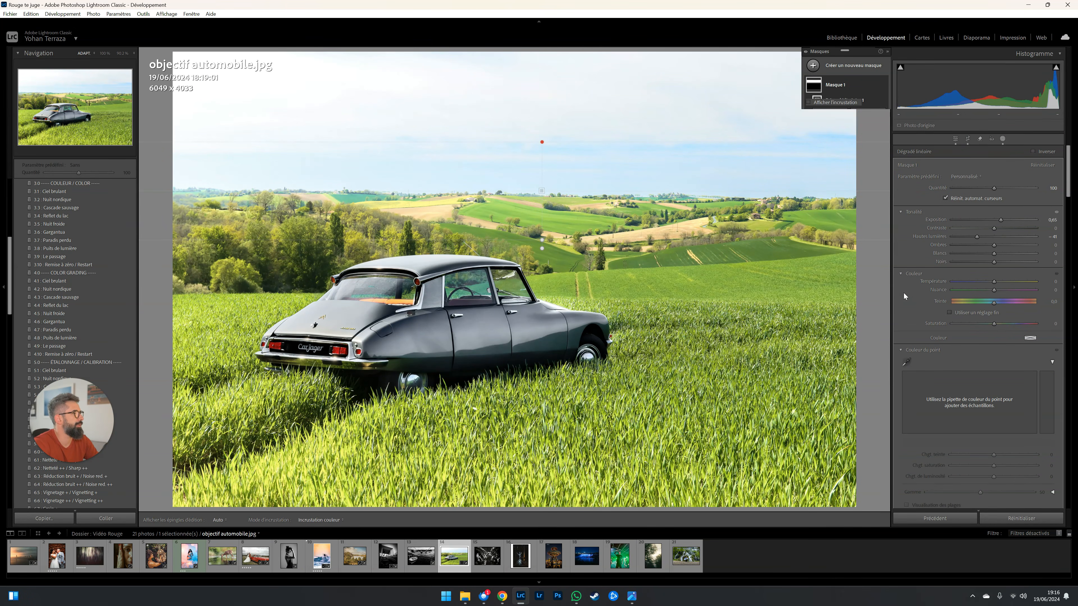
pyautogui.hotkey('shift', 'w')
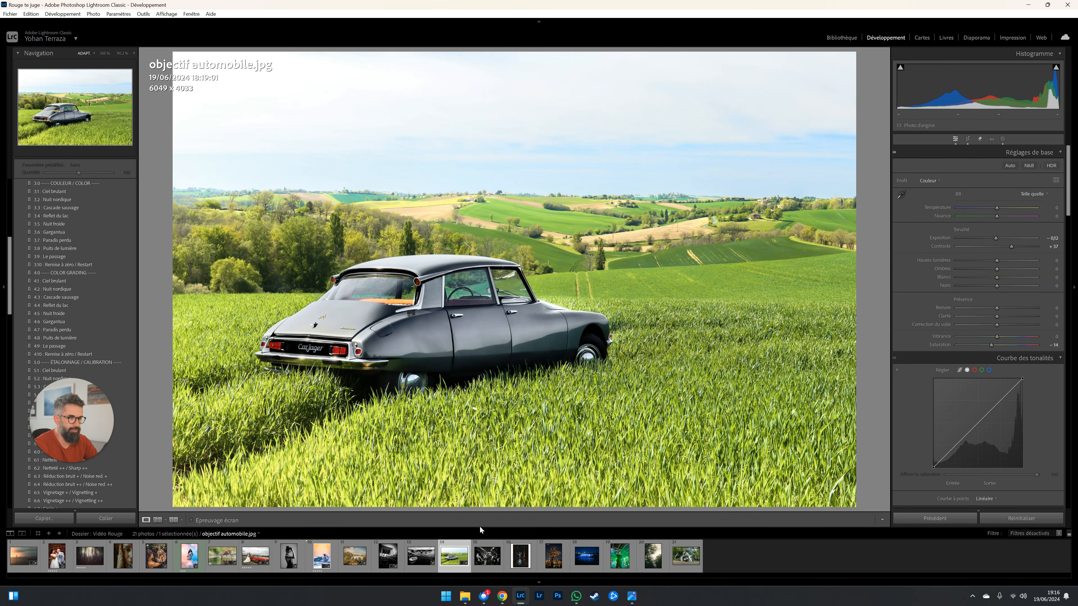
# - View the black-and-white subway photo and move on to the forest light-painting photo
pyautogui.click(484, 571)
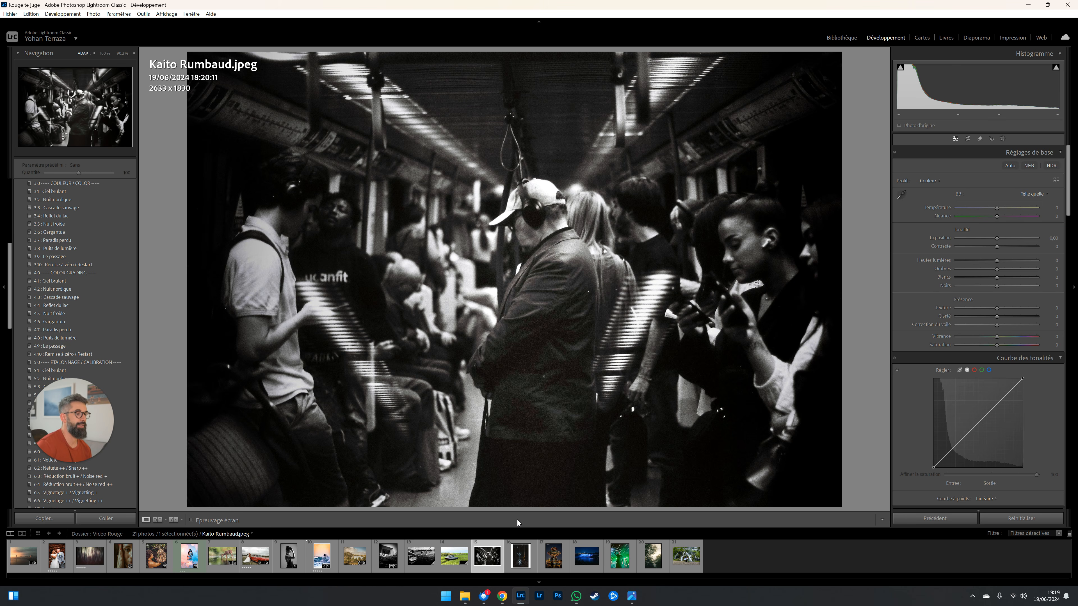
pyautogui.press('Right')
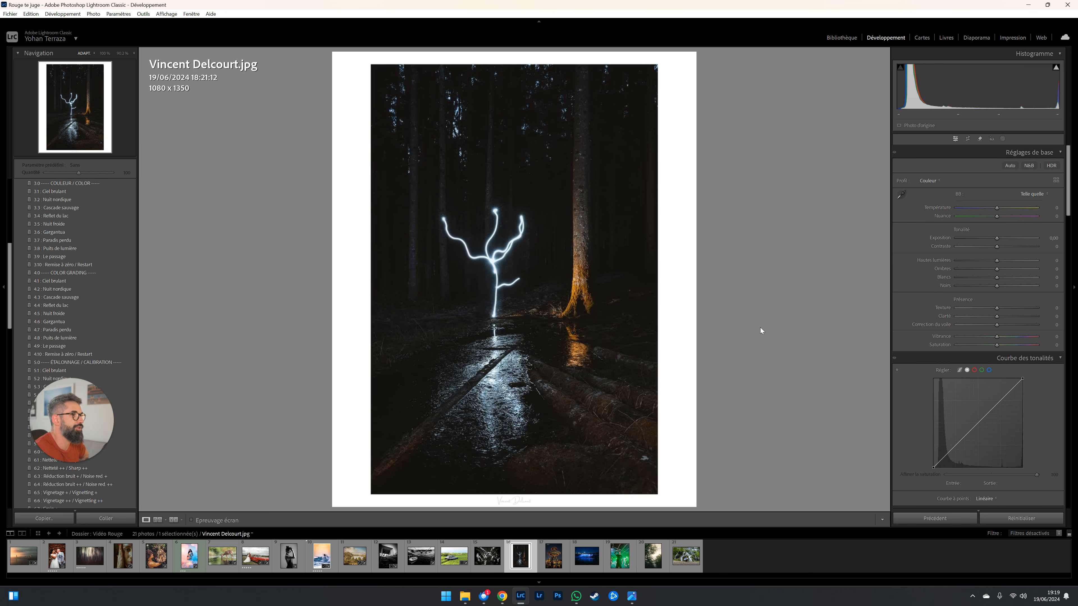
# - Try brightening the forest photo with Exposure +0.54, Shadows +15, Blacks +40 and Clarity +14
pyautogui.click(1019, 268)
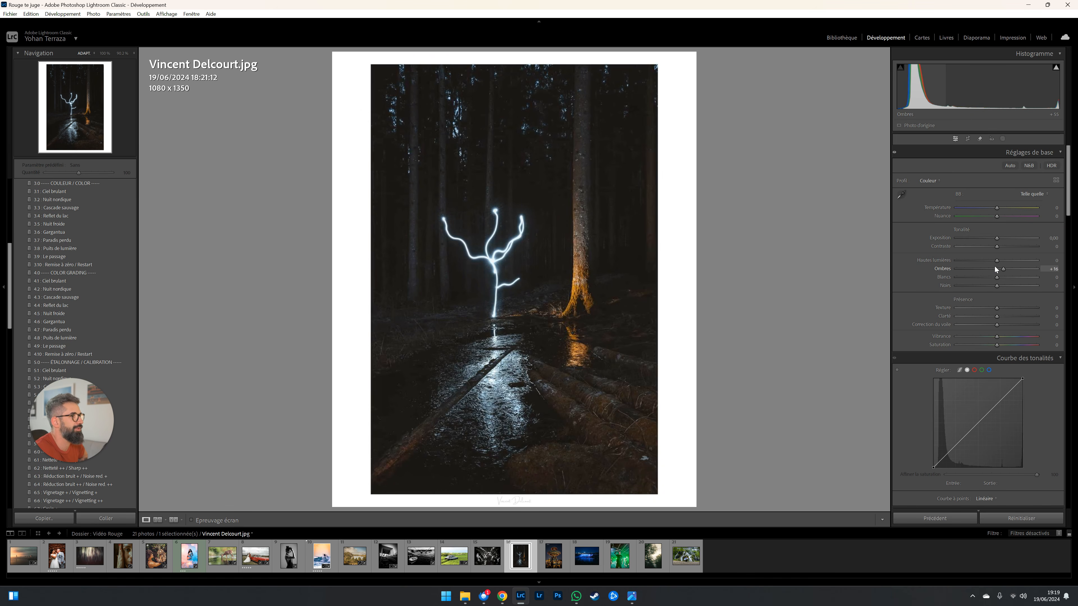
pyautogui.moveTo(995, 266)
pyautogui.mouseDown()
pyautogui.moveTo(1024, 267)
pyautogui.moveTo(1003, 238)
pyautogui.moveTo(1011, 270)
pyautogui.moveTo(987, 272)
pyautogui.moveTo(1003, 269)
pyautogui.mouseUp()
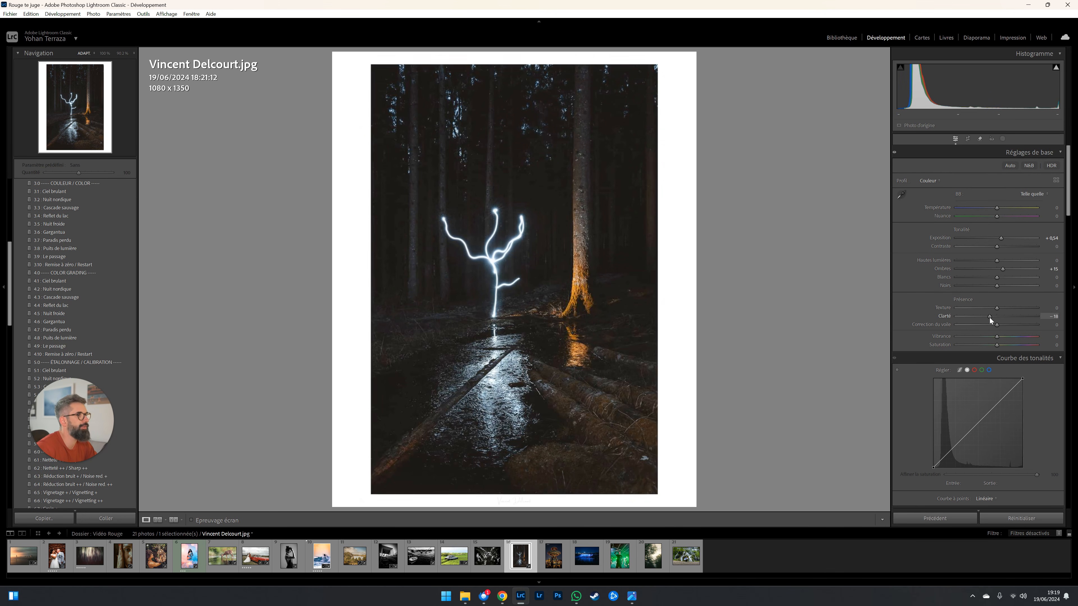
pyautogui.moveTo(990, 318); pyautogui.dragTo(1012, 288)
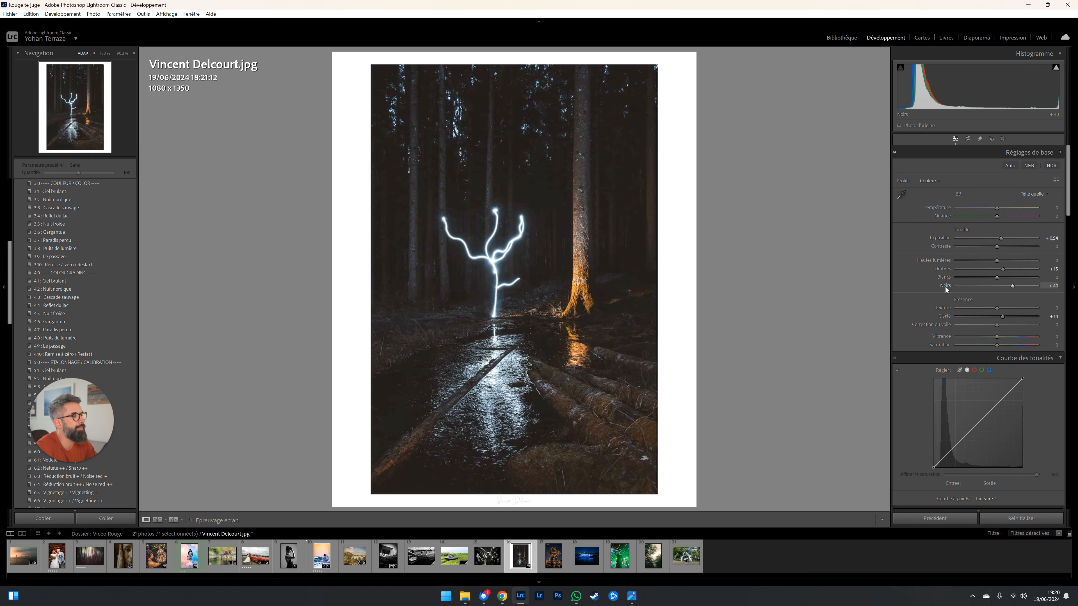
# - Try a tone curve with lifted blacks and raised highlights on the forest photo, testing a warmer temperature before resetting it to 0
pyautogui.moveTo(933, 468); pyautogui.dragTo(963, 437)
pyautogui.moveTo(996, 406); pyautogui.dragTo(994, 402)
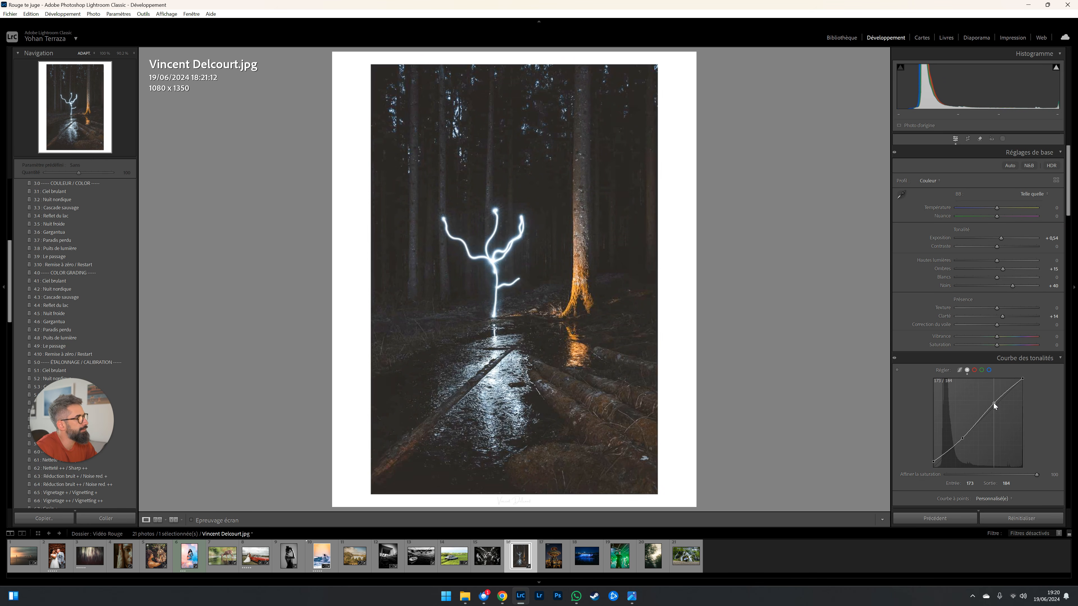
pyautogui.click(1007, 208)
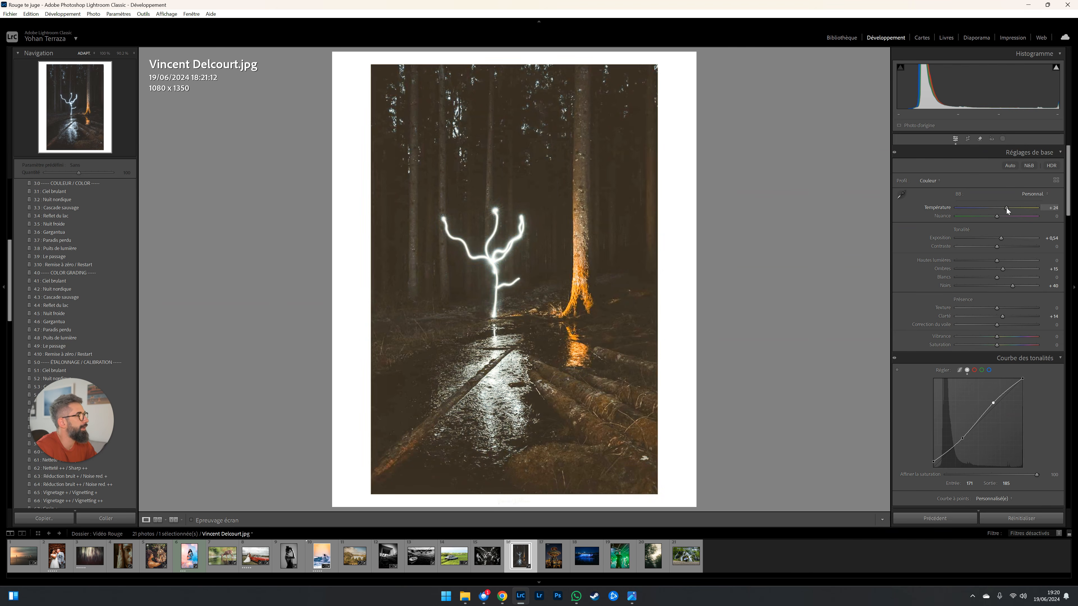
pyautogui.doubleClick(1005, 208)
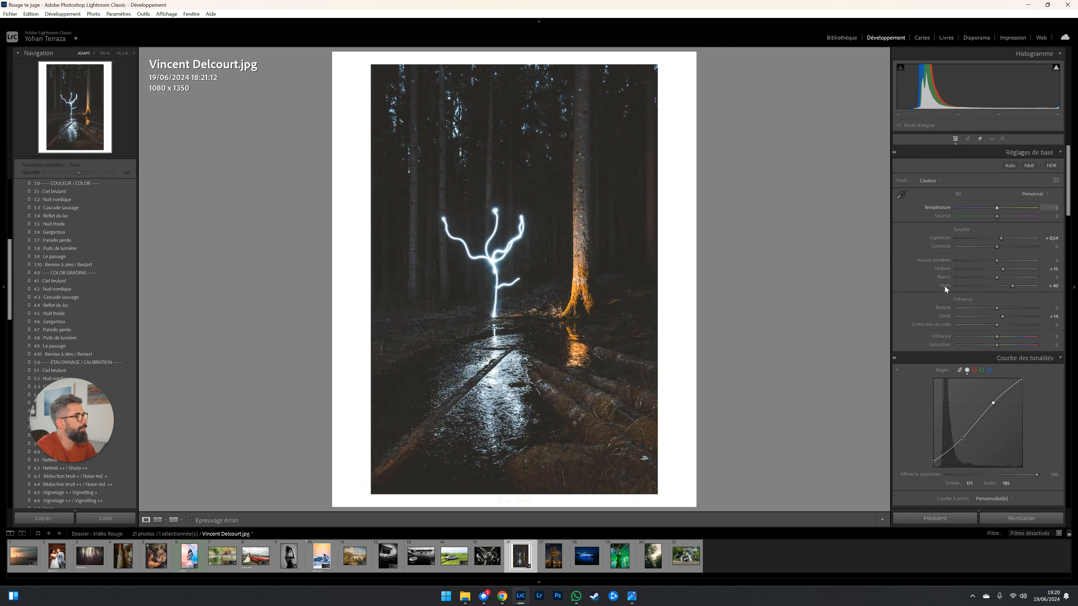
# - Try tinting the forest photo's midtones towards orange with Color Grading and compare the before and after versions
pyautogui.scroll(-8, 934, 340)
pyautogui.scroll(-7, 920, 374)
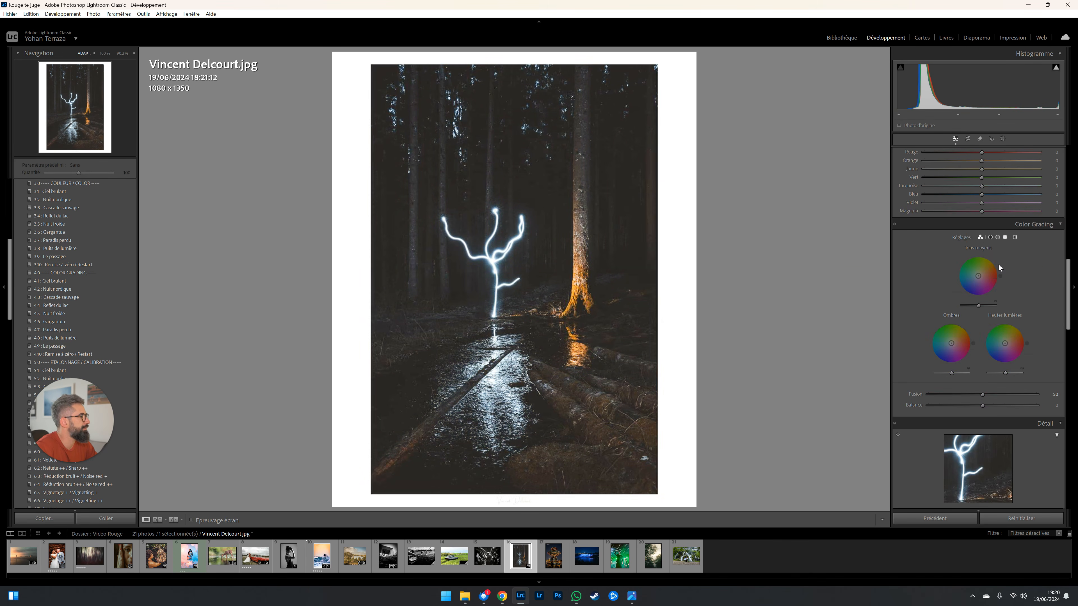
pyautogui.moveTo(978, 276); pyautogui.dragTo(985, 271)
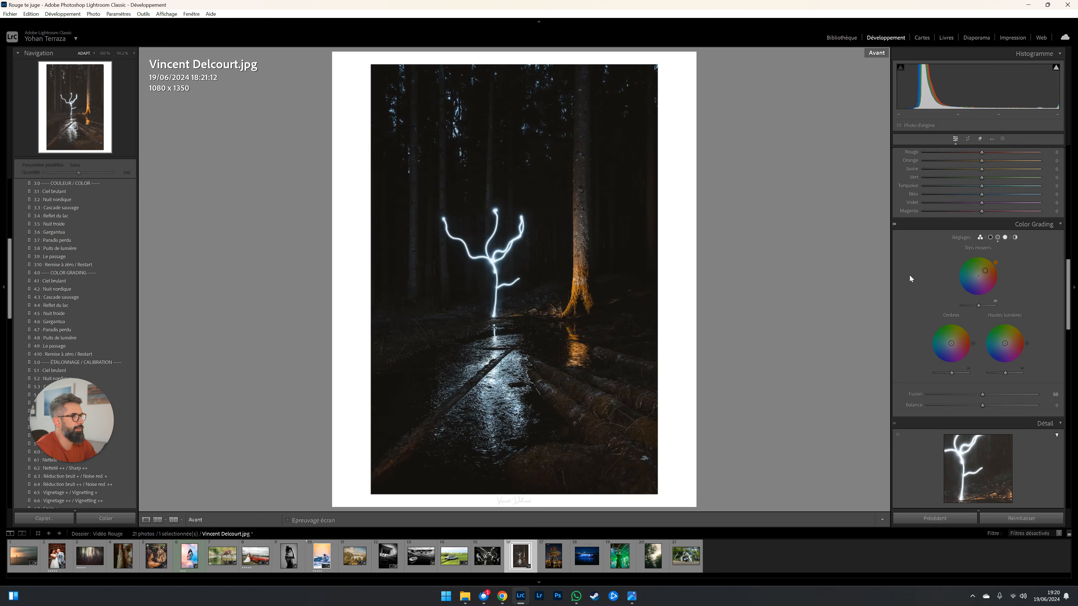
pyautogui.press('\\')
pyautogui.press('\\')
pyautogui.press('\\')
pyautogui.press('\\')
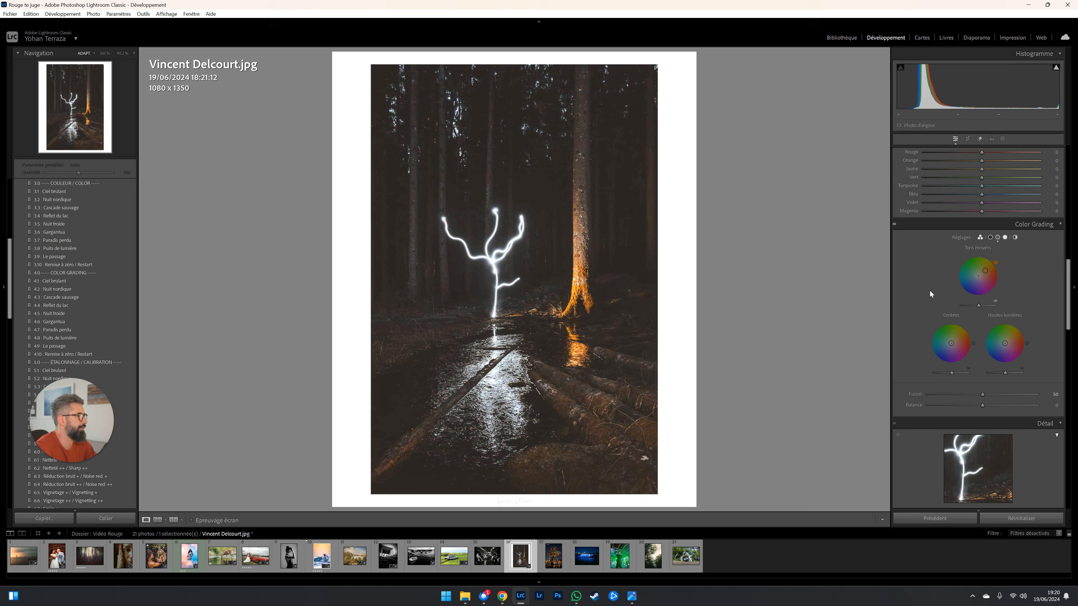
# - Reset the forest photo's settings, and set Highlights to +36, Whites to +21, Contrast to +12 and Exposure to +0.68
pyautogui.click(1021, 518)
pyautogui.scroll(10, 975, 255)
pyautogui.moveTo(997, 260); pyautogui.dragTo(1012, 260)
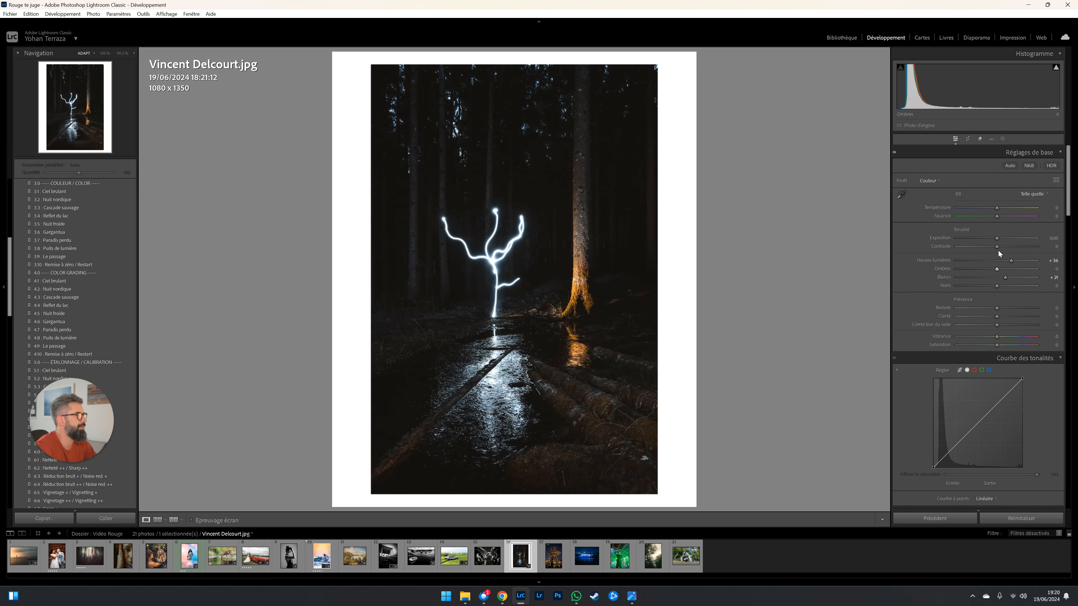
pyautogui.moveTo(997, 247); pyautogui.dragTo(1001, 238)
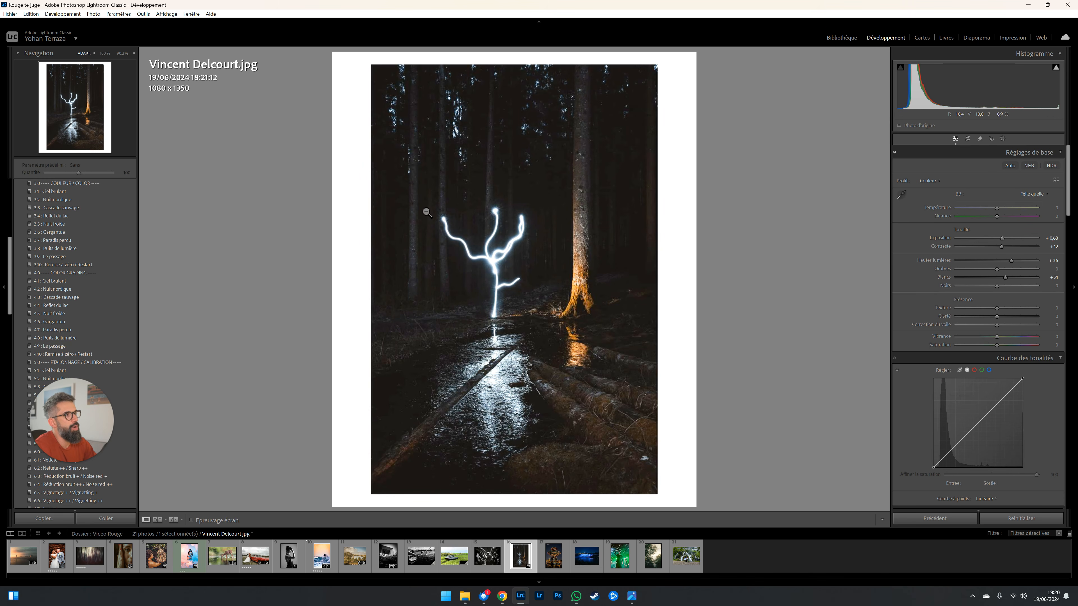
pyautogui.click(417, 203)
pyautogui.click(433, 224)
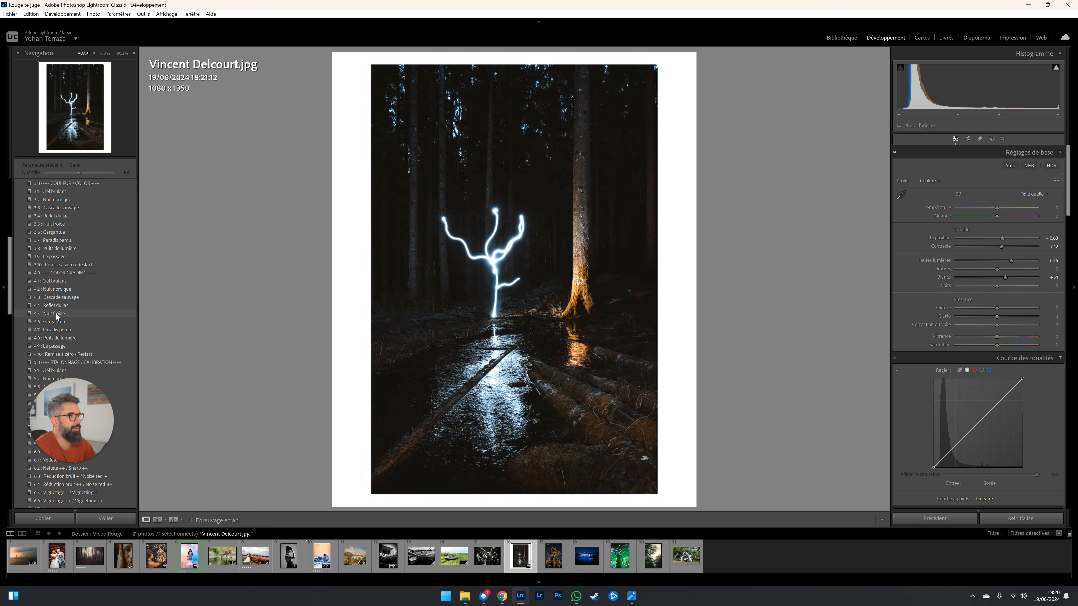
# - Apply the "5.4 Lady moon" colour grading preset from THE COLD ONES collection to the forest photo and review its colour wheels
pyautogui.scroll(10, 54, 312)
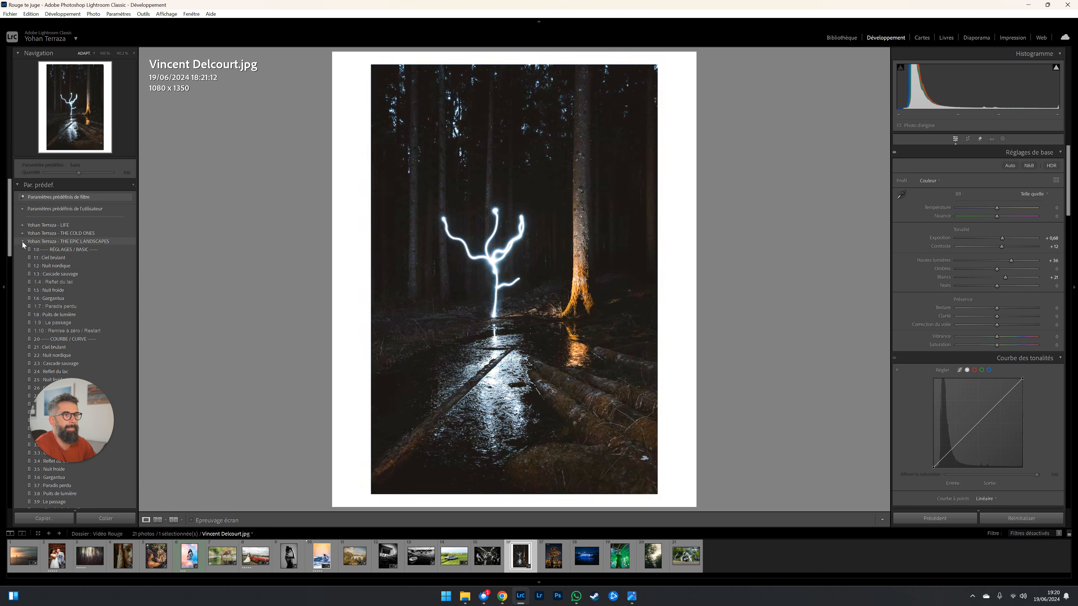
pyautogui.click(22, 242)
pyautogui.click(23, 233)
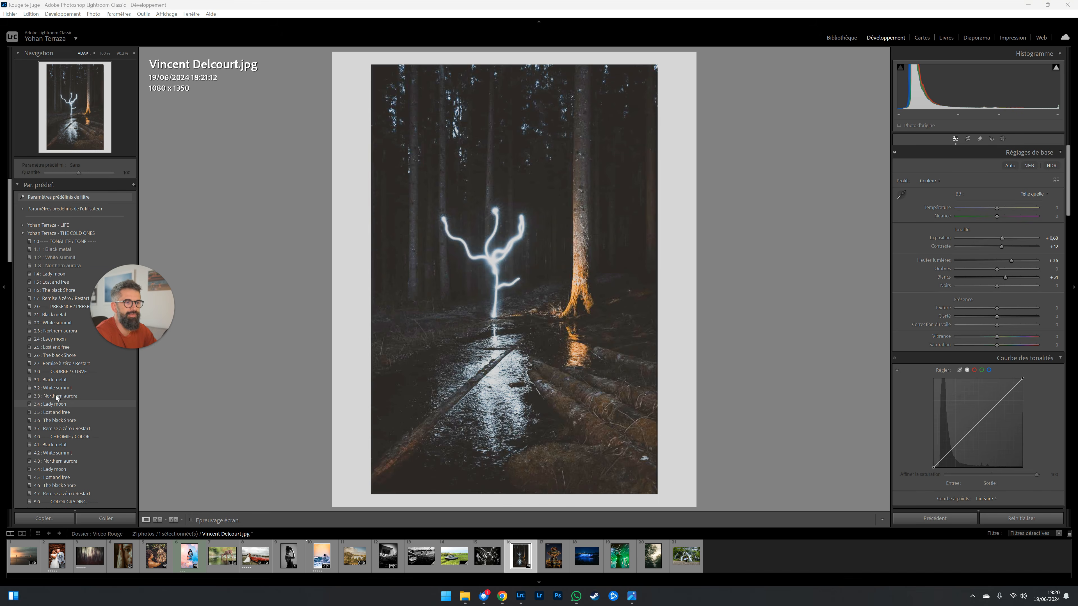
pyautogui.scroll(-5, 51, 386)
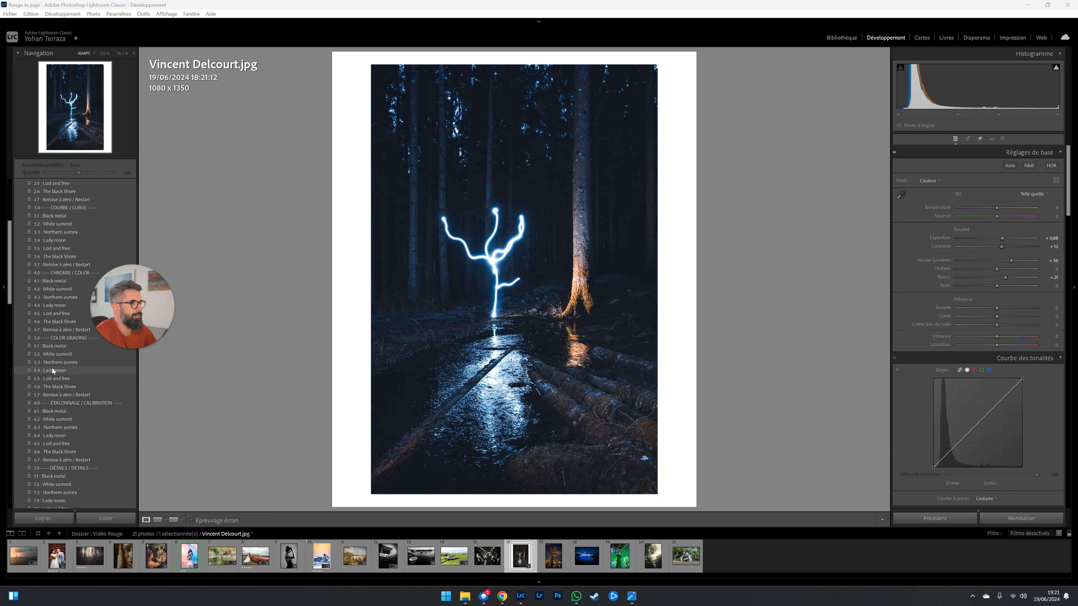
pyautogui.click(52, 370)
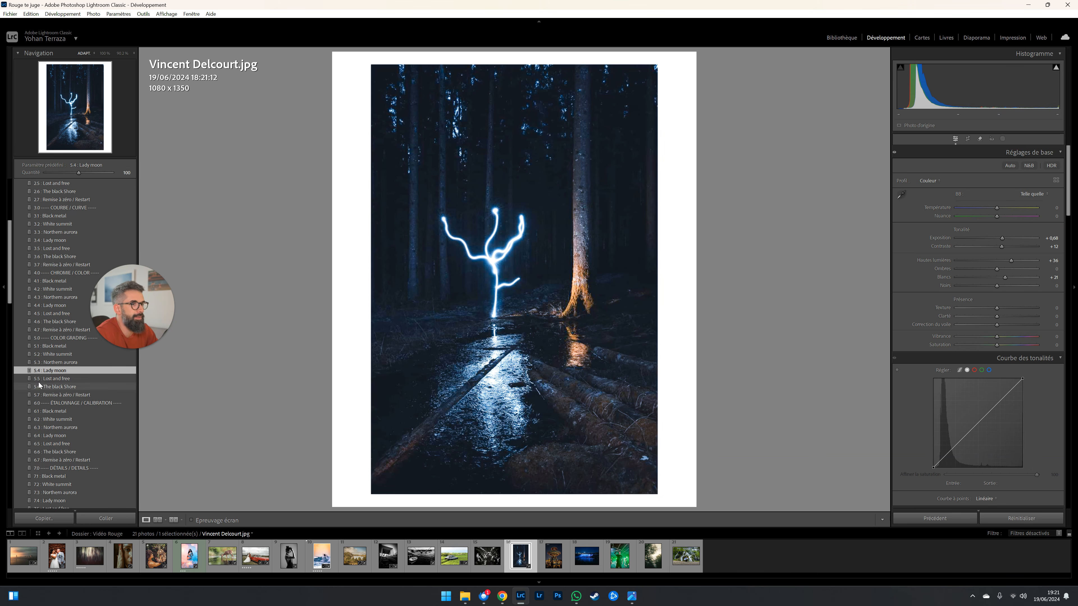
pyautogui.scroll(-6, 932, 381)
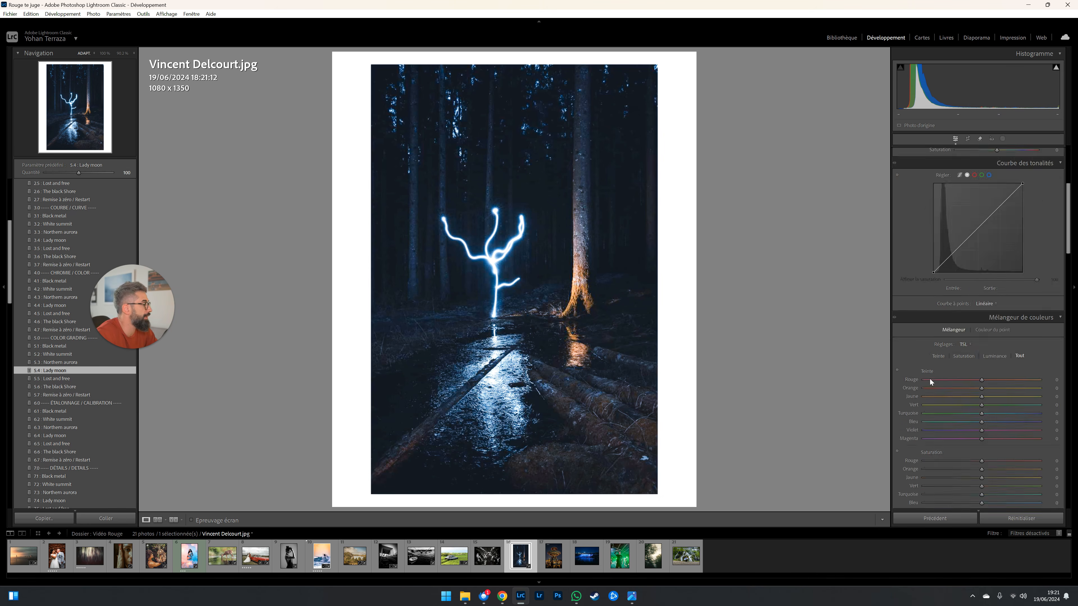
pyautogui.scroll(-5, 932, 381)
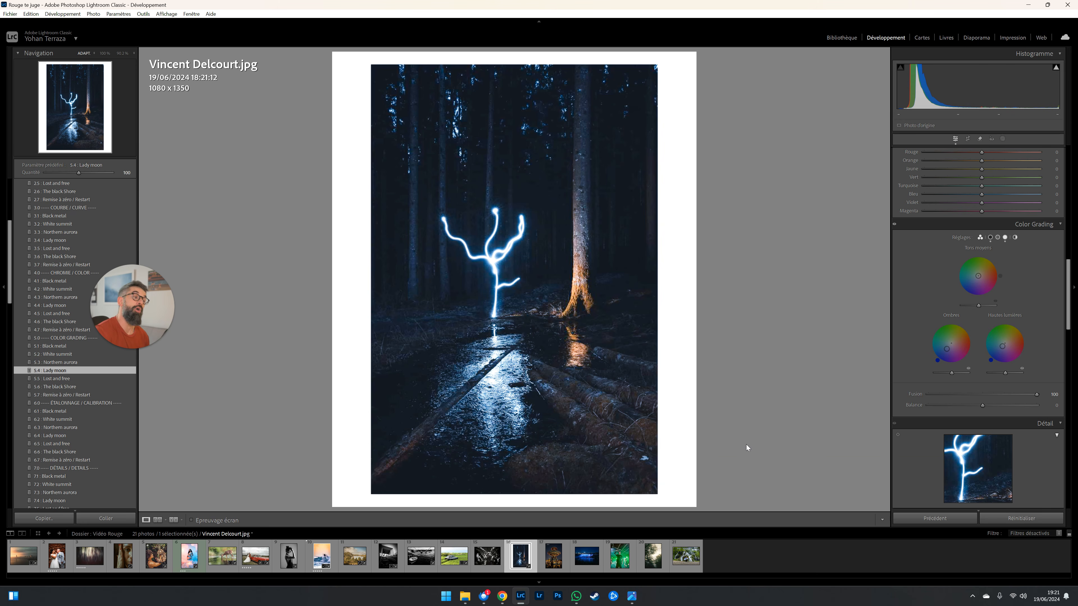
# - Open the night fountain photo and inspect the tower in the background and the sky beside the upper basin at 100%
pyautogui.press('Right')
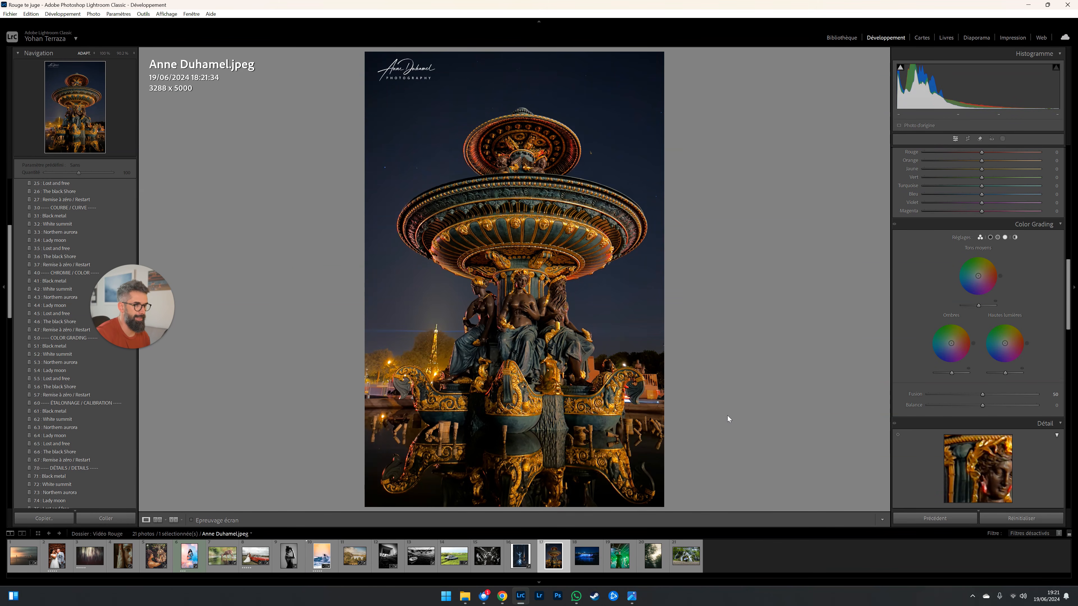
pyautogui.click(434, 335)
pyautogui.click(440, 335)
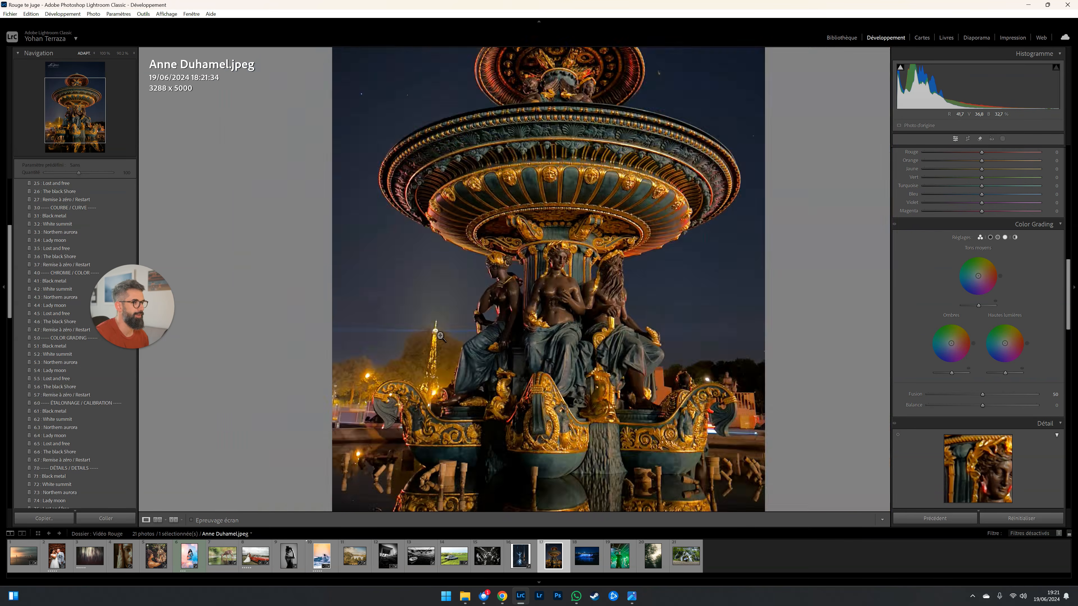
pyautogui.click(599, 167)
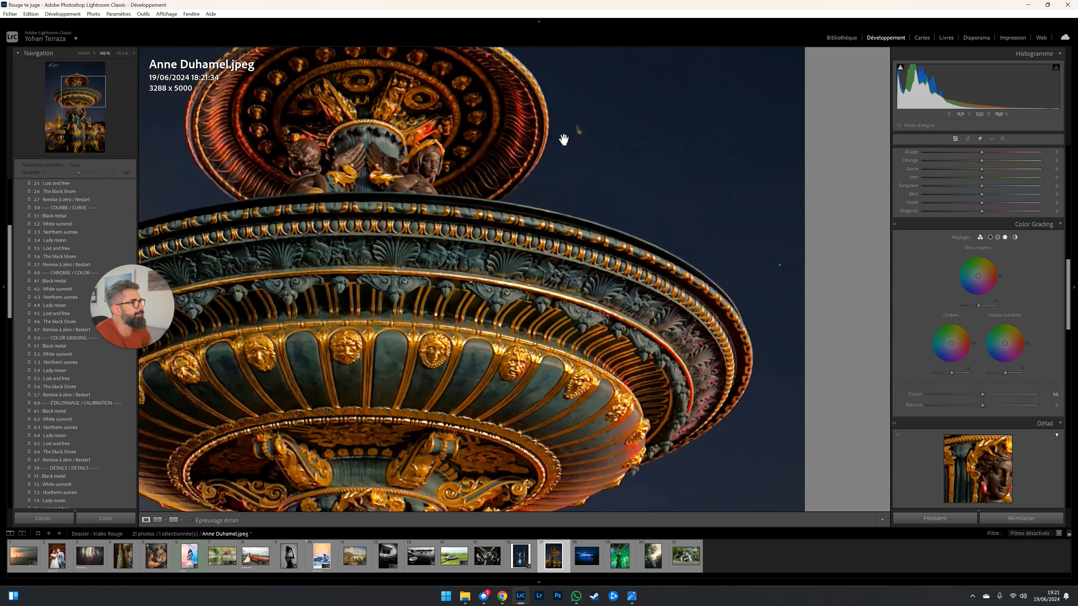
# - Inspect the night fountain photo's sky, signature and illuminated tower at 100%
pyautogui.moveTo(563, 137); pyautogui.dragTo(587, 205)
pyautogui.click(609, 202)
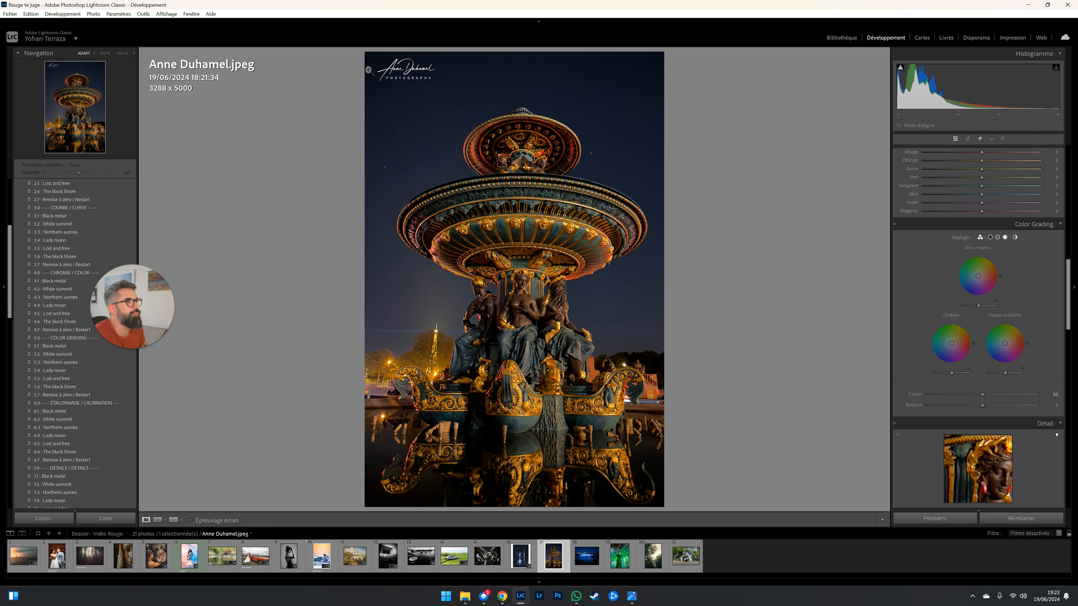
pyautogui.click(401, 68)
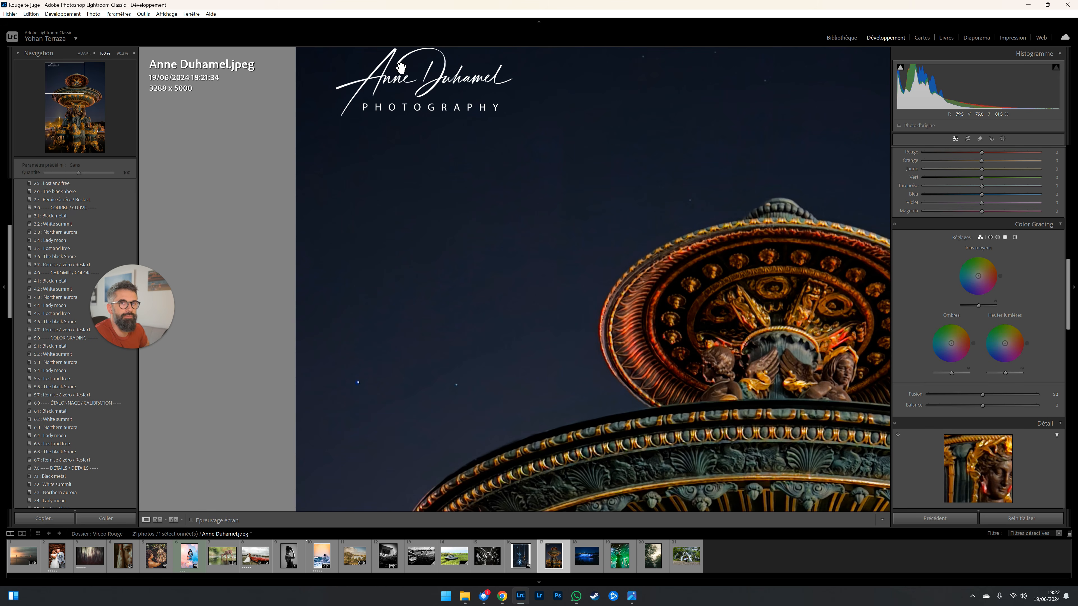
pyautogui.click(401, 68)
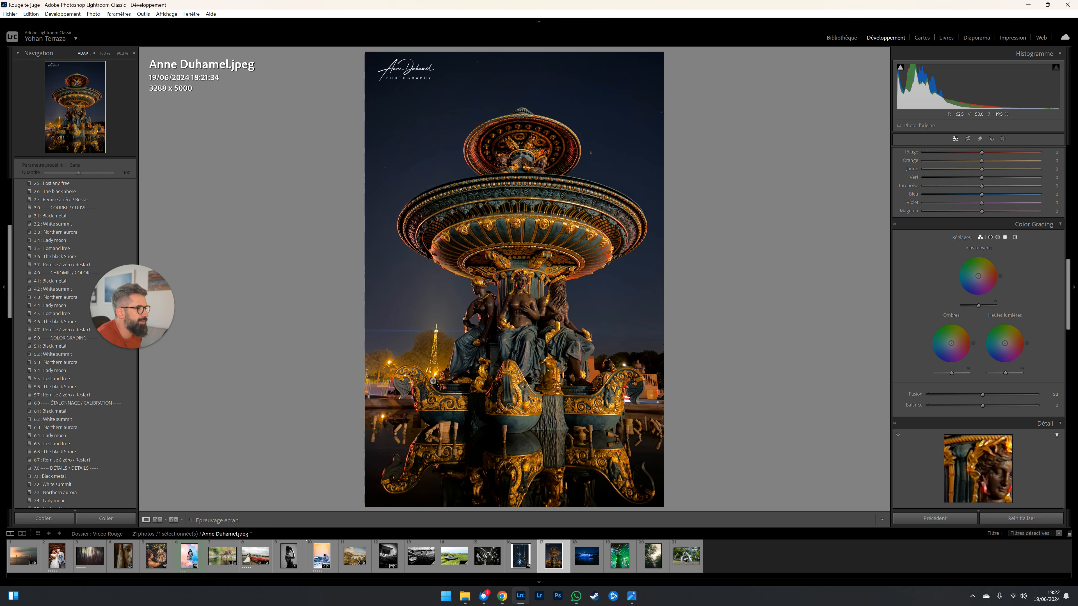
pyautogui.click(427, 372)
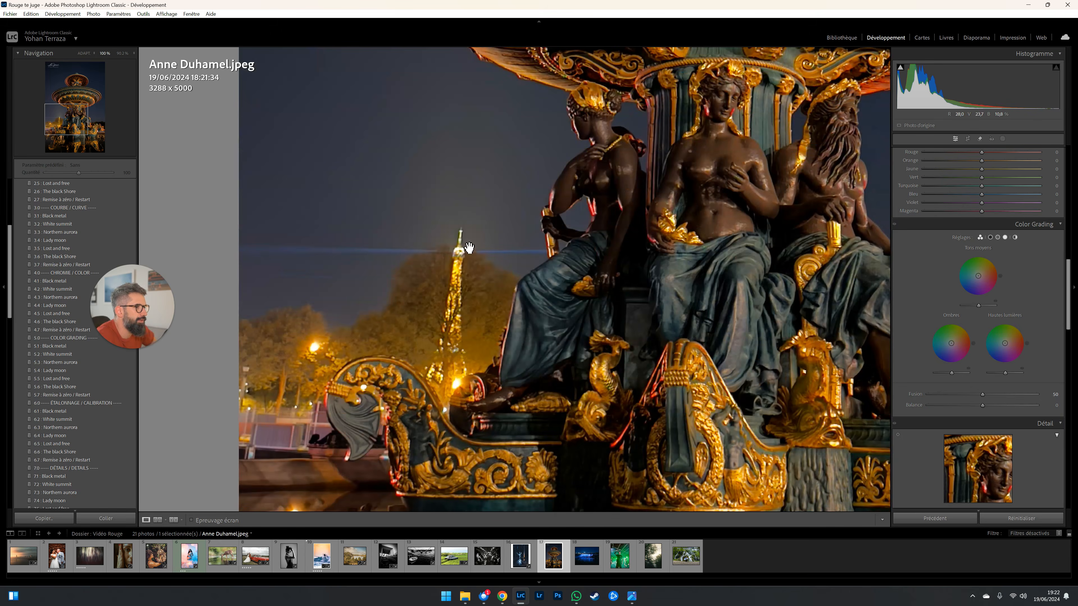
pyautogui.click(460, 237)
# - Try correcting the fountain's perspective with two vertical Guided Upright lines and Constrain Crop, then reset the photo's settings
pyautogui.scroll(-5, 933, 325)
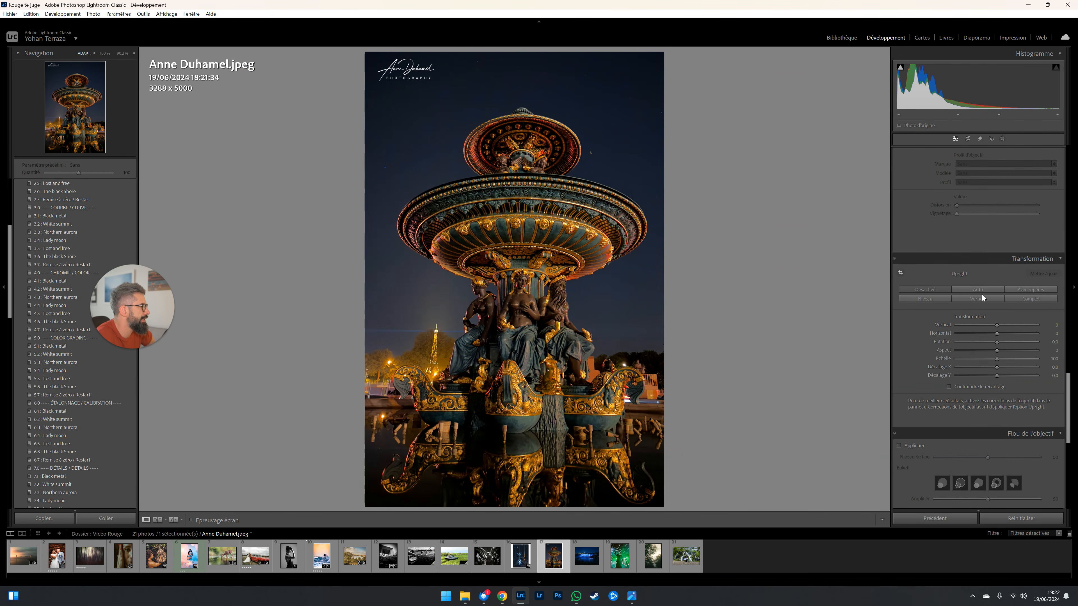
pyautogui.click(900, 273)
pyautogui.moveTo(438, 365); pyautogui.dragTo(464, 52)
pyautogui.moveTo(651, 393); pyautogui.dragTo(626, 30)
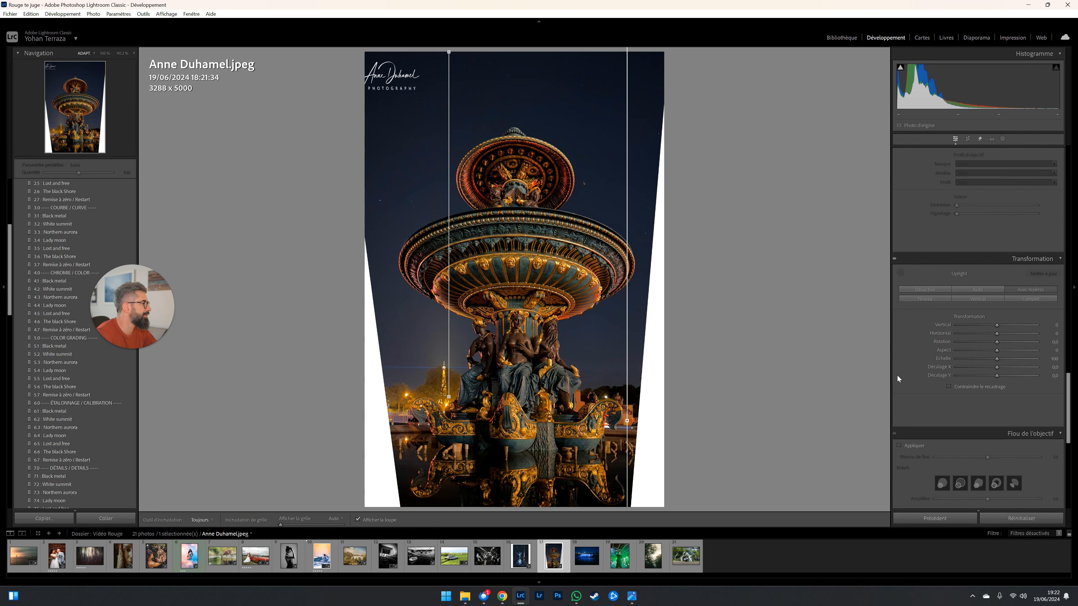
pyautogui.click(949, 387)
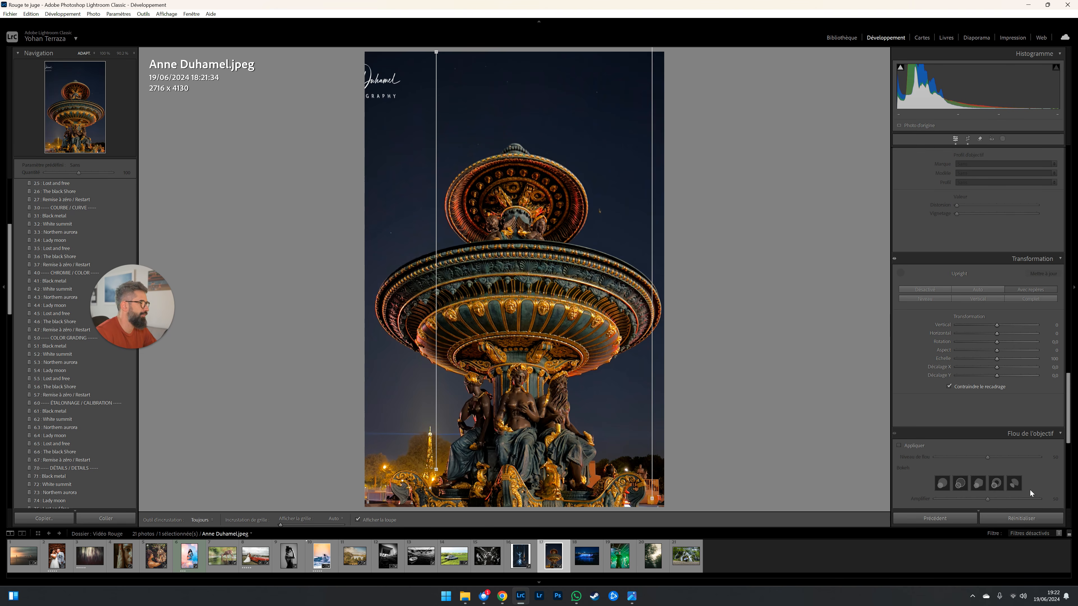
pyautogui.click(1024, 518)
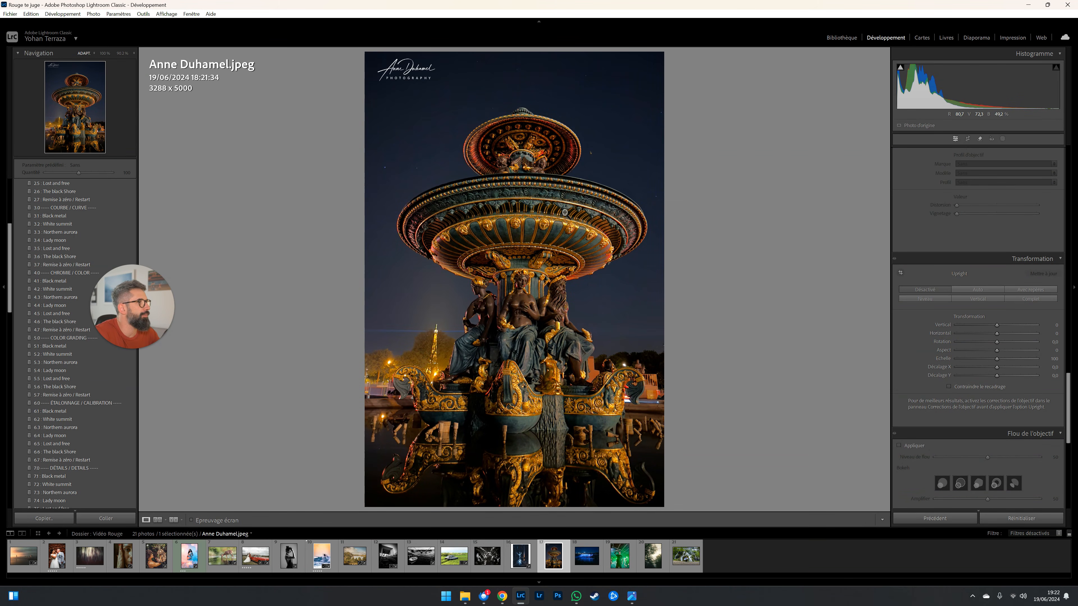
# - Examine the fountain's upper basin and the background on both sides of its base at 100%
pyautogui.click(517, 212)
pyautogui.click(517, 212)
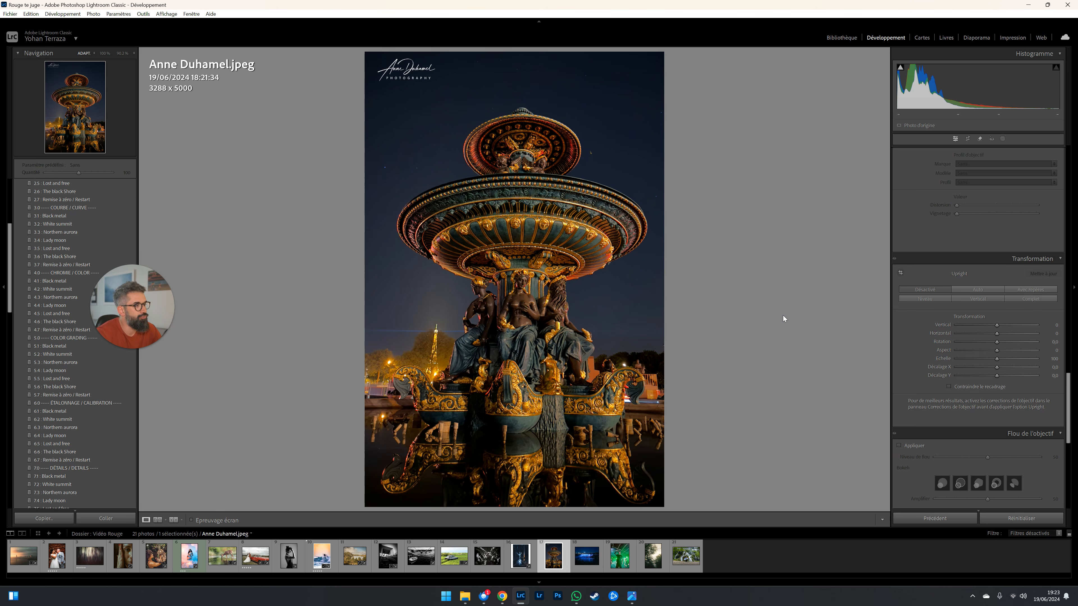
pyautogui.click(652, 380)
pyautogui.moveTo(624, 417); pyautogui.dragTo(578, 368)
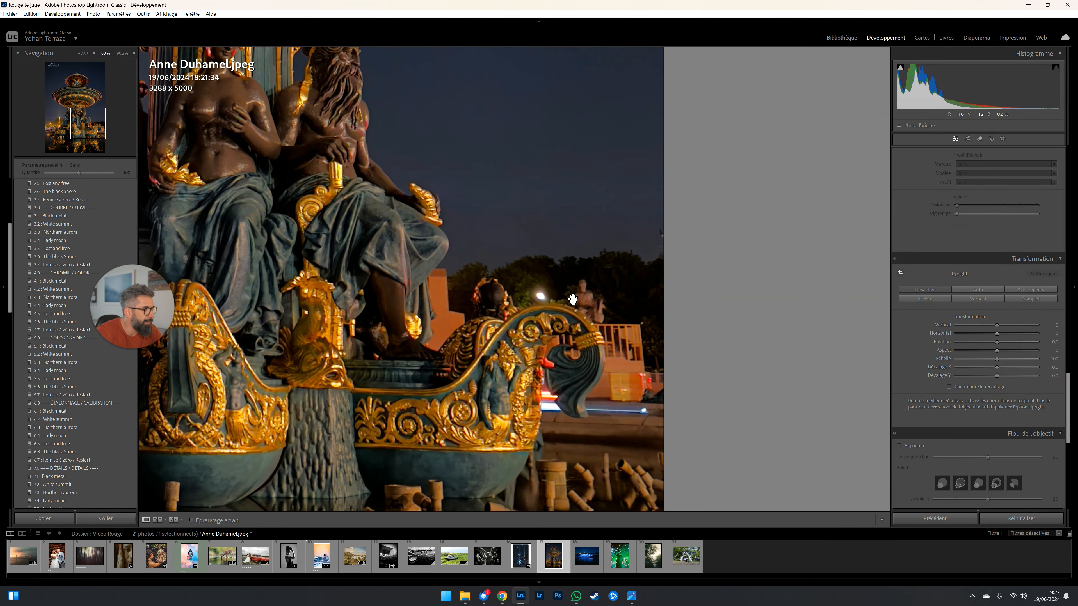
pyautogui.click(638, 378)
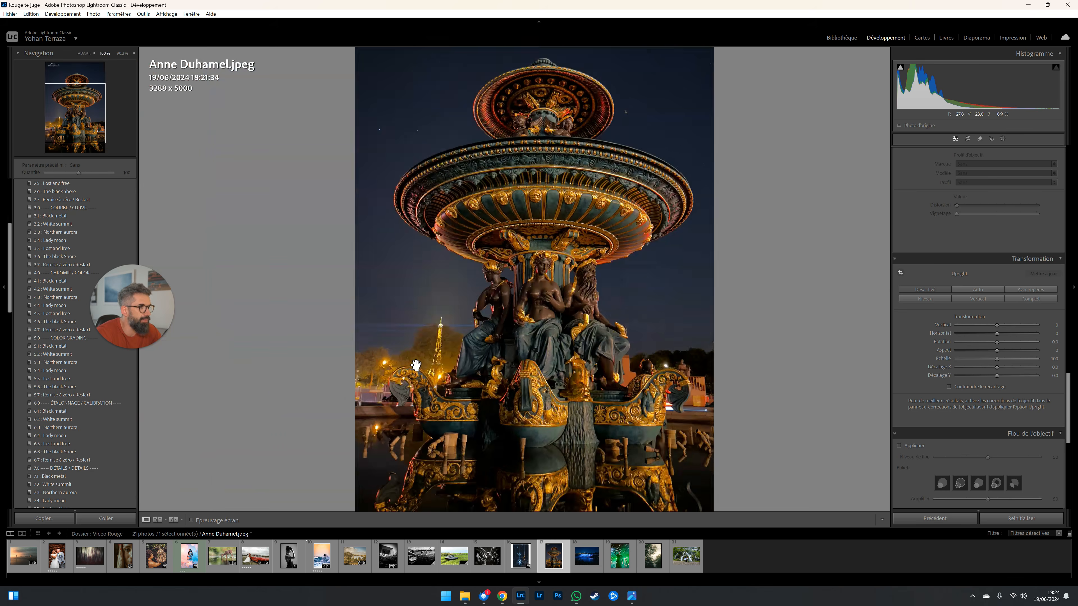
pyautogui.click(416, 364)
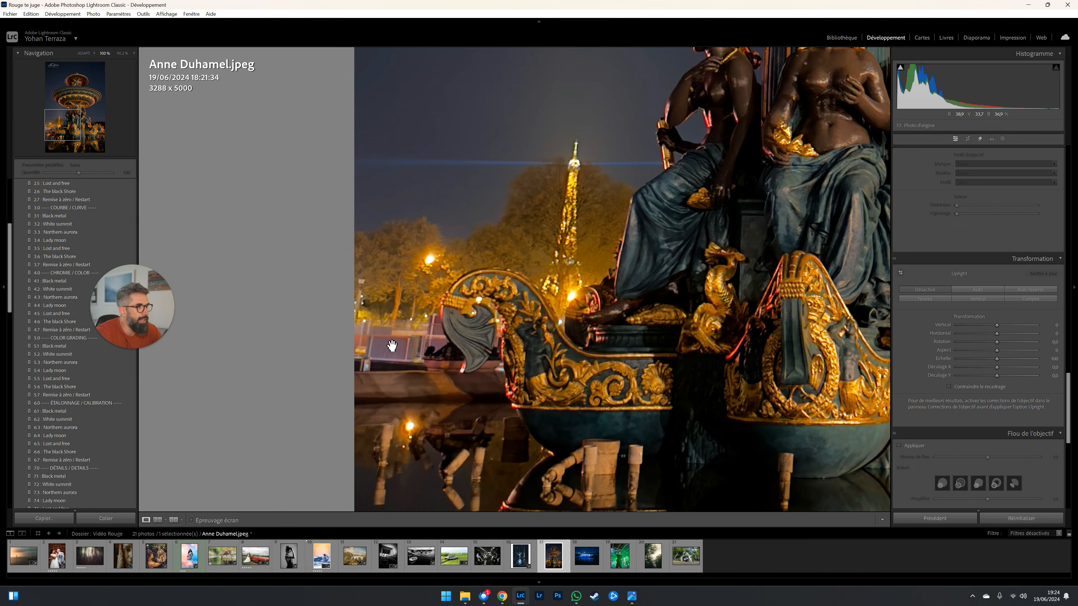
pyautogui.click(404, 368)
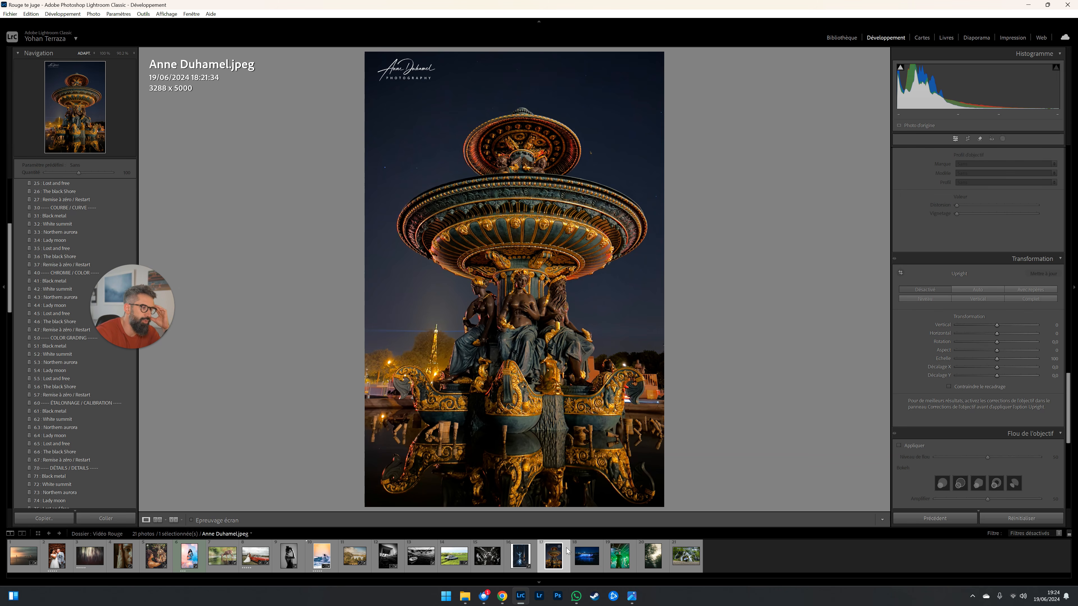
# - Open the blue night waterfall photo and crop it to 1694 x 1271 in its original aspect ratio, trimming the dark area right of the falls
pyautogui.click(585, 560)
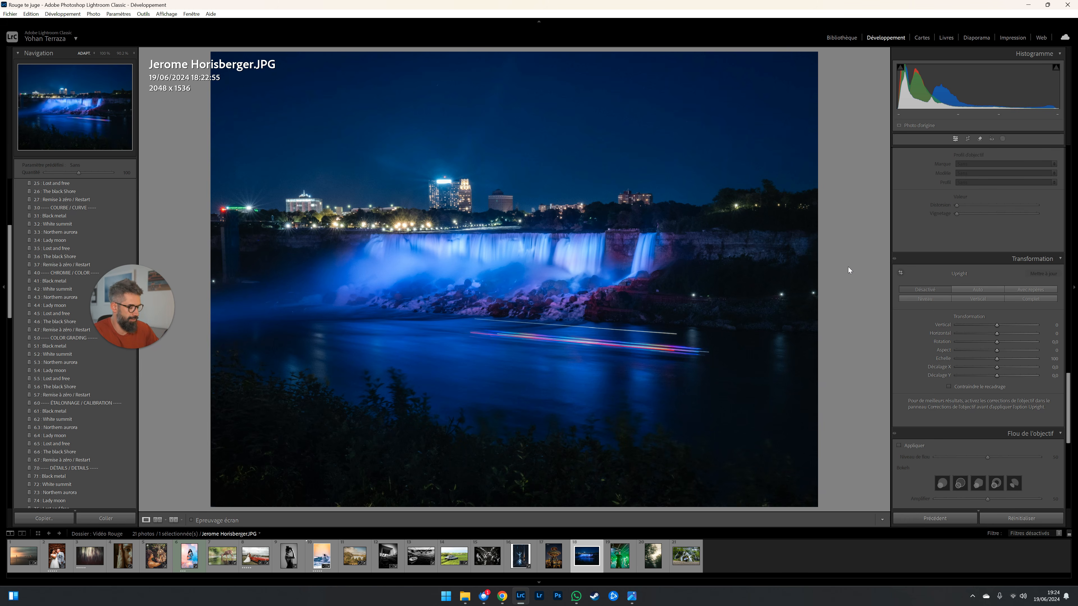
pyautogui.press('r')
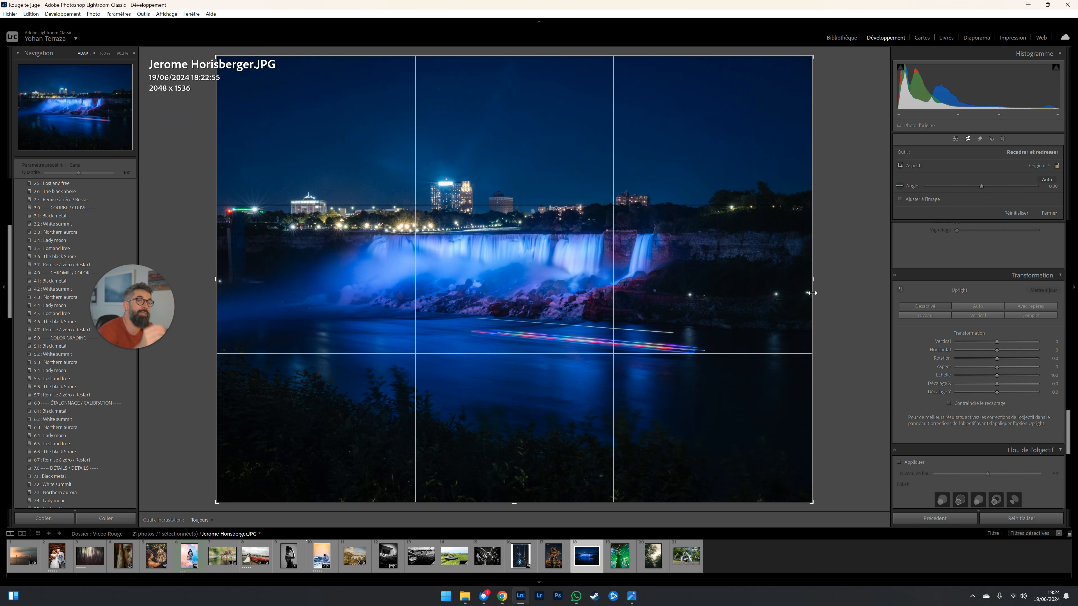
pyautogui.moveTo(811, 293); pyautogui.dragTo(761, 303)
pyautogui.press('Return')
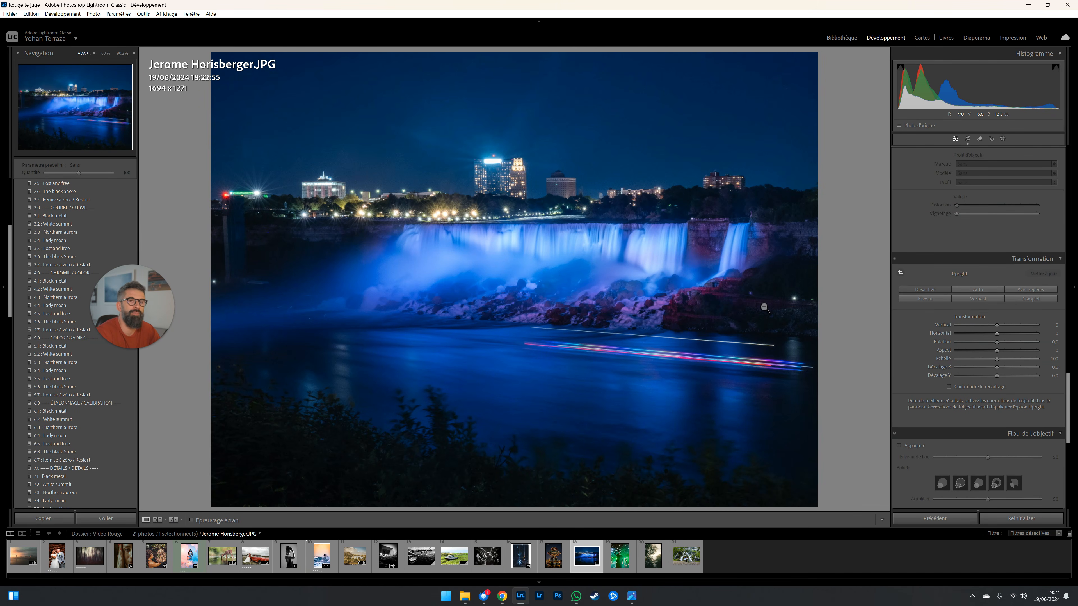
pyautogui.click(769, 286)
pyautogui.click(729, 285)
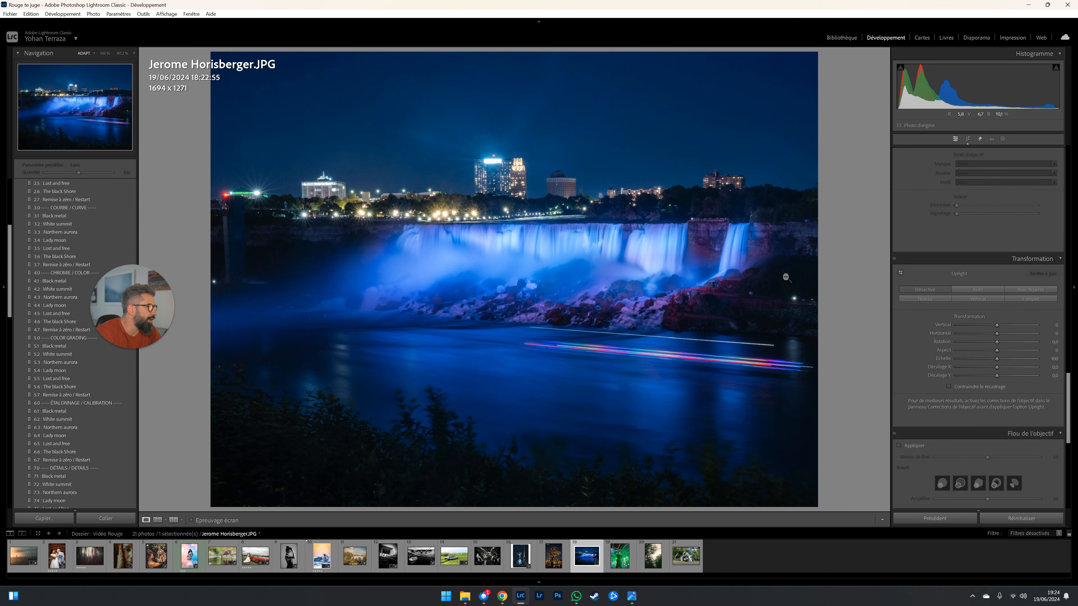
# - Set the waterfall photo's Blacks to -33 and Vibrance to -12
pyautogui.scroll(10, 924, 266)
pyautogui.scroll(5, 924, 267)
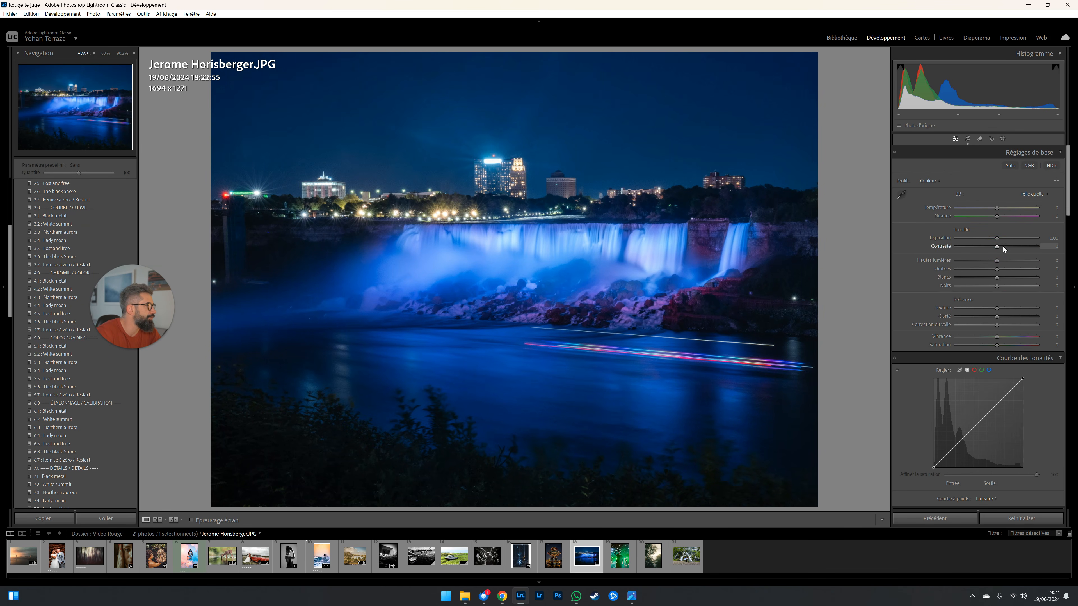
pyautogui.moveTo(996, 286); pyautogui.dragTo(984, 285)
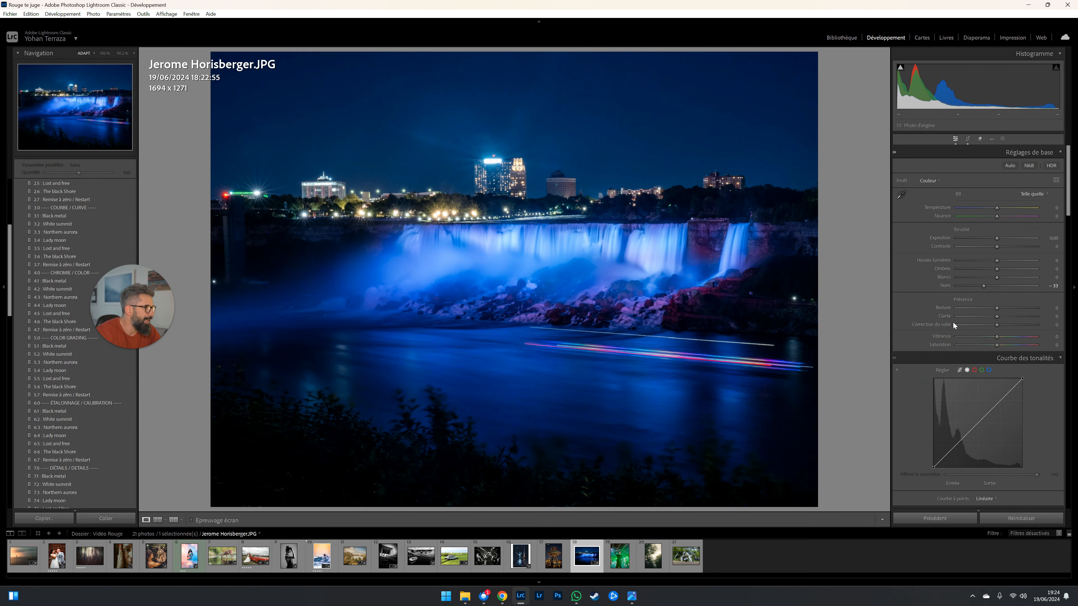
pyautogui.moveTo(984, 337); pyautogui.dragTo(992, 337)
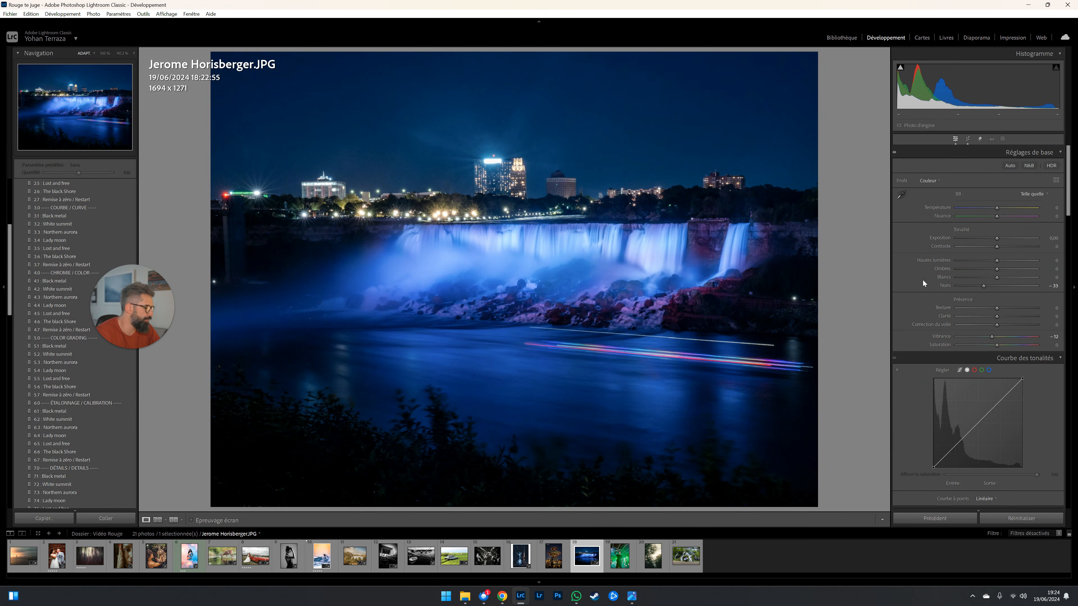
# - Add a wide radial gradient mask centred on the waterfall and set its Dehaze to -63
pyautogui.hotkey('shift', 'm')
pyautogui.moveTo(515, 262); pyautogui.dragTo(872, 436)
pyautogui.scroll(-8, 913, 342)
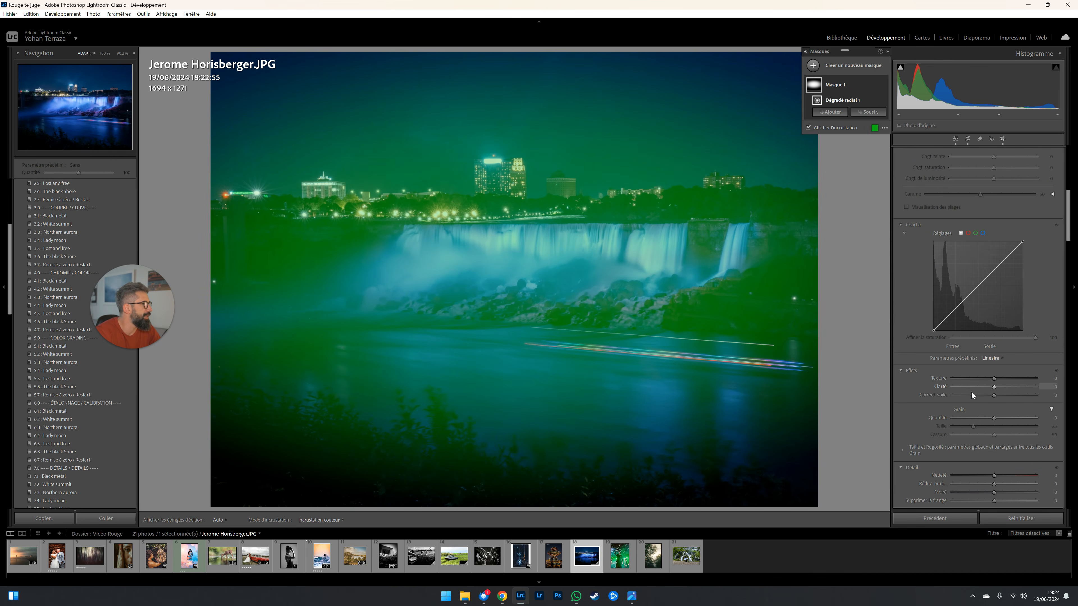
pyautogui.moveTo(983, 396); pyautogui.dragTo(967, 397)
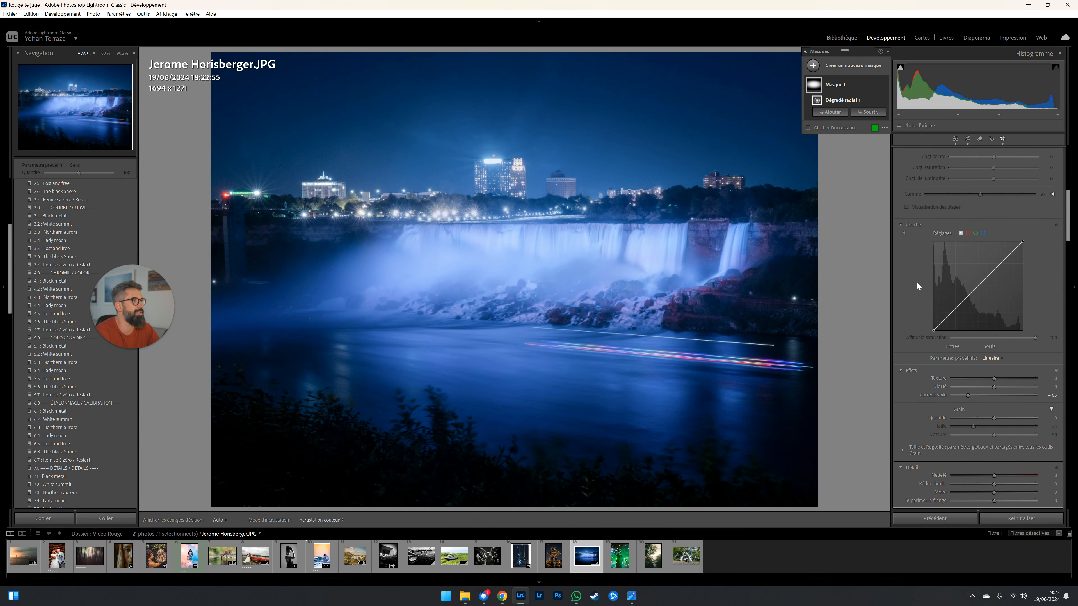
pyautogui.hotkey('shift', 'w')
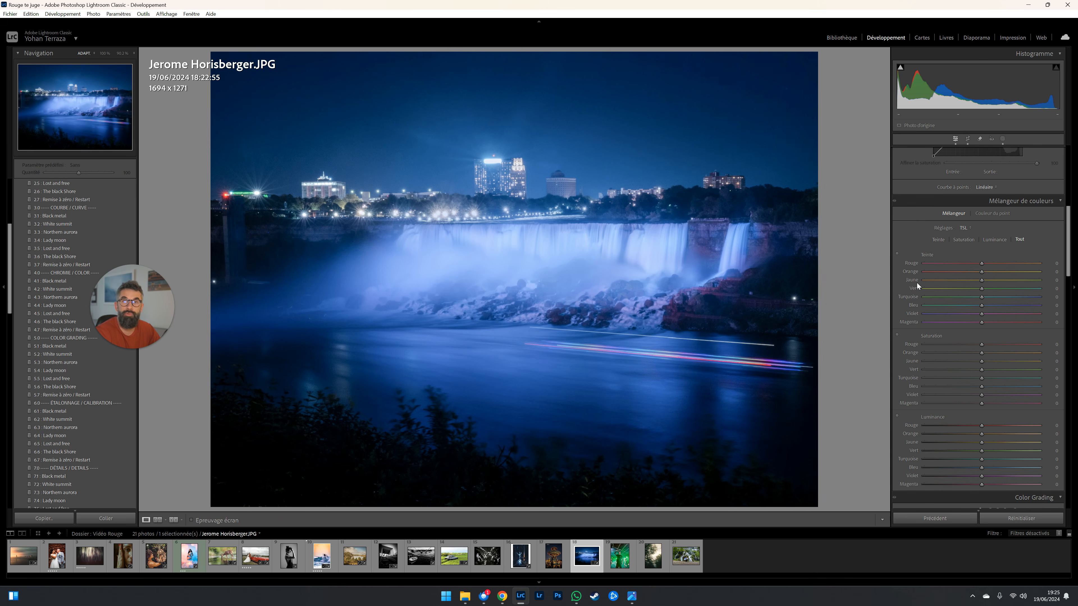
# - Compare the waterfall photo's before and after versions and check the falls close up
pyautogui.scroll(5, 917, 283)
pyautogui.press('\\')
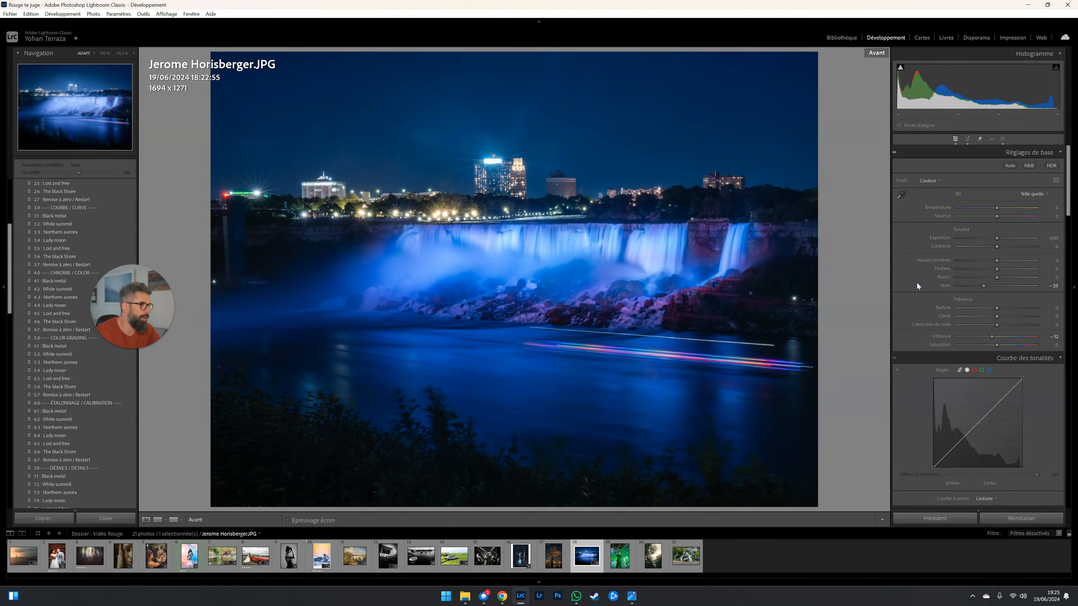
pyautogui.press('\\')
pyautogui.press('\\')
pyautogui.press('\\')
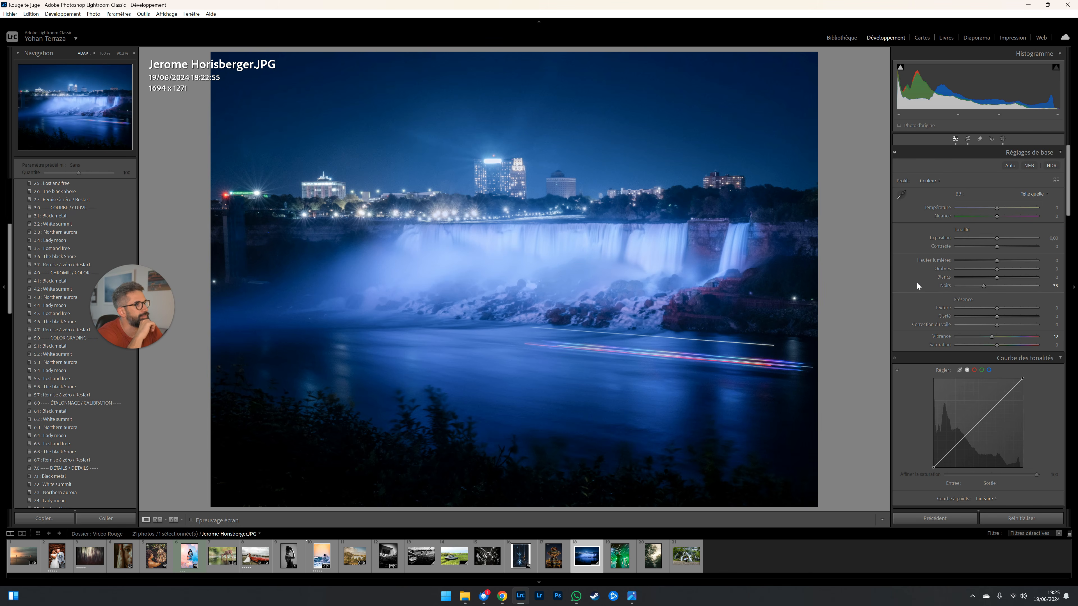
pyautogui.click(562, 226)
pyautogui.click(533, 227)
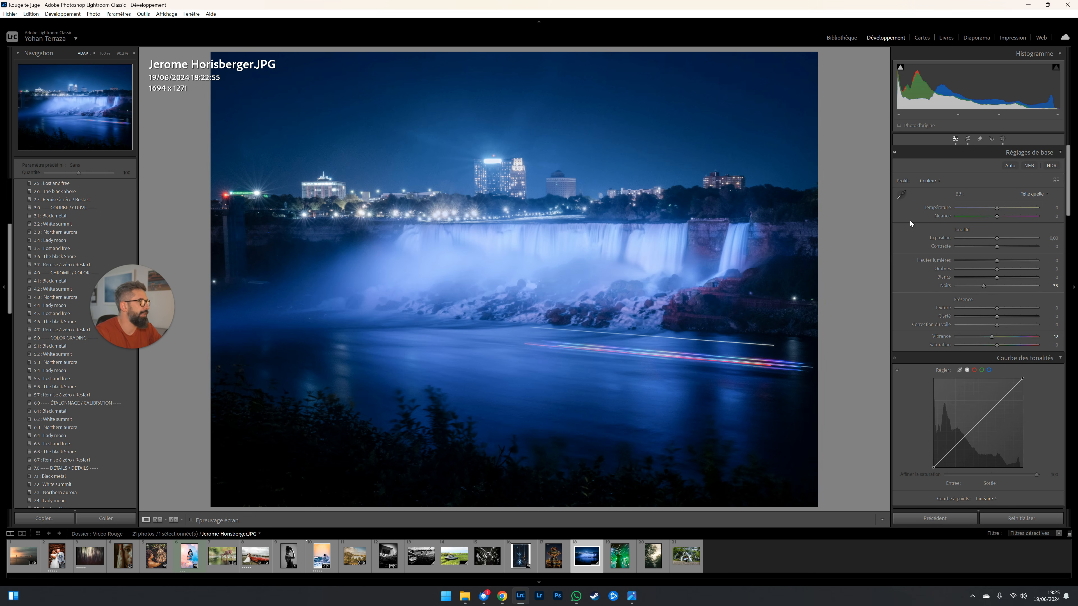
# - Remove the lights on the bank right of the falls and the coloured light trails on the water with generative AI Remove
pyautogui.click(980, 139)
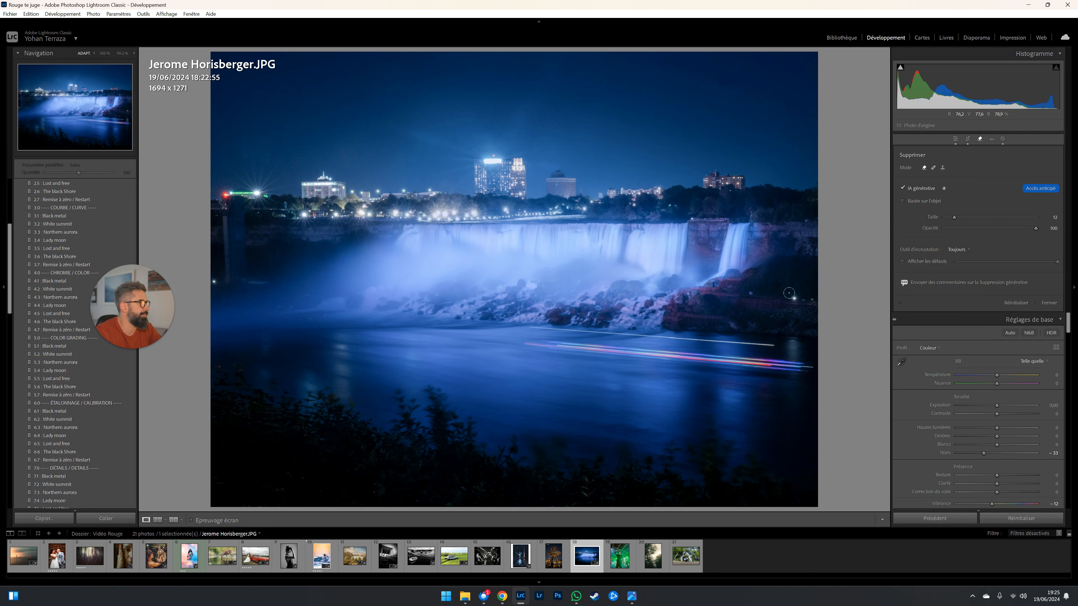
pyautogui.scroll(2, 801, 301)
pyautogui.moveTo(804, 302)
pyautogui.mouseDown()
pyautogui.moveTo(744, 298)
pyautogui.moveTo(821, 304)
pyautogui.mouseUp()
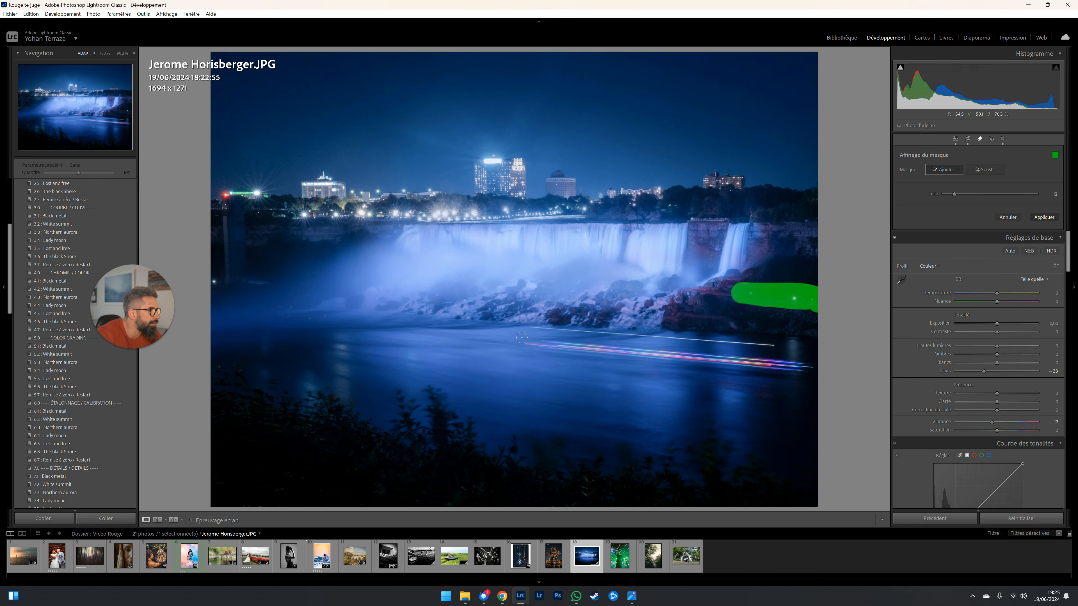
pyautogui.moveTo(521, 338)
pyautogui.mouseDown()
pyautogui.moveTo(782, 361)
pyautogui.moveTo(783, 351)
pyautogui.moveTo(595, 343)
pyautogui.mouseUp()
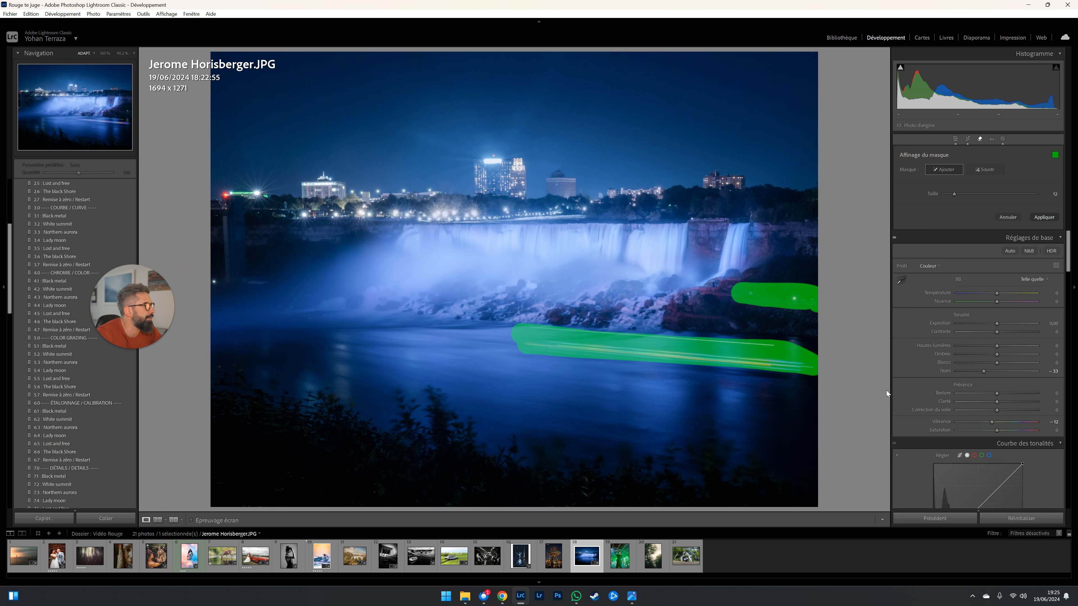
pyautogui.click(1041, 219)
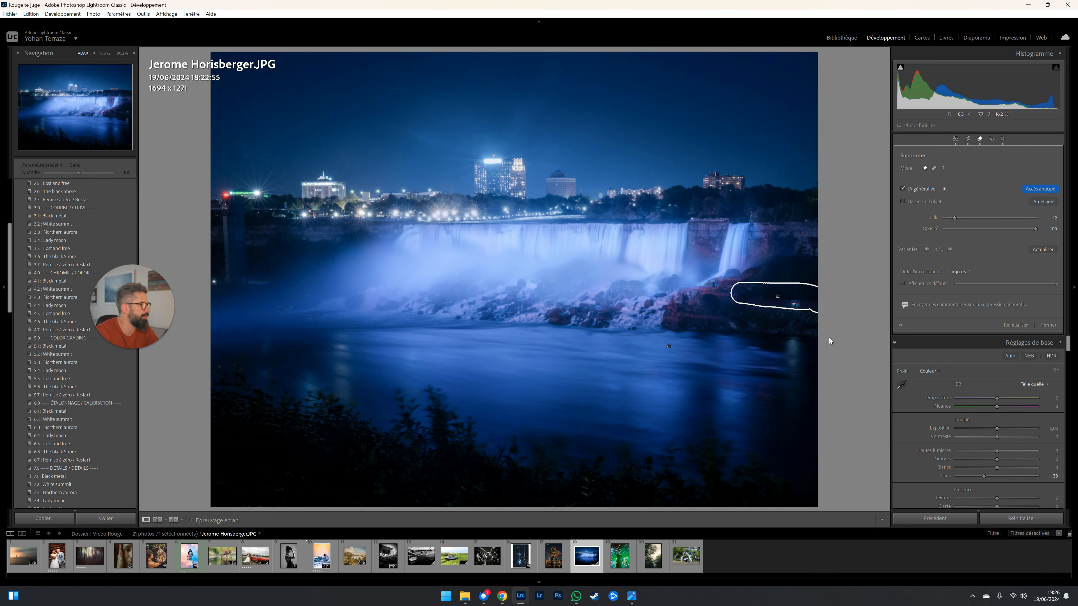
pyautogui.press('q')
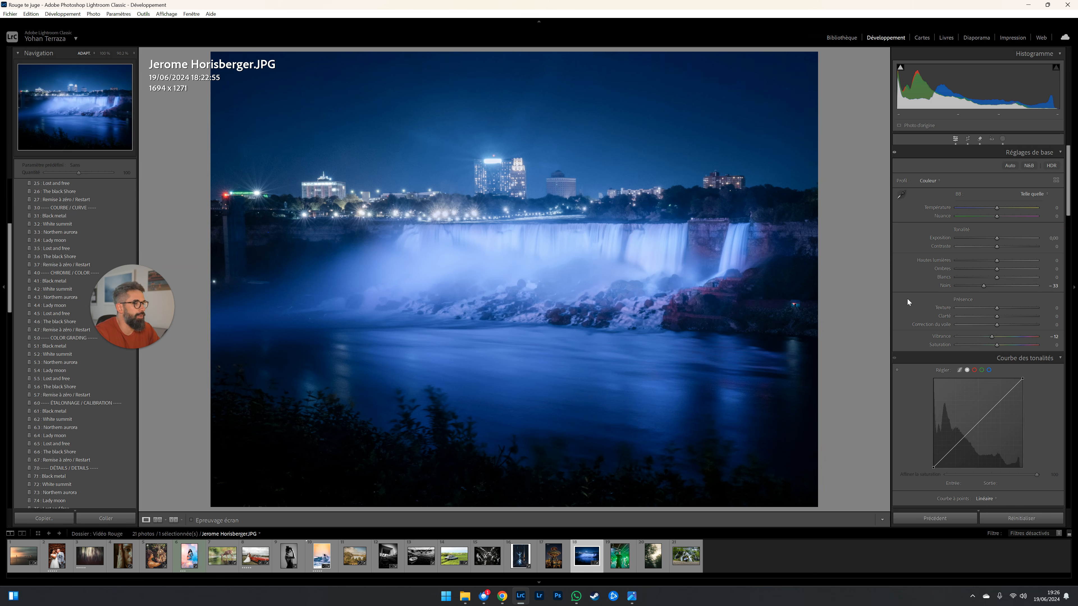
# - Open the green-lit concert photo, check the singer at 100%, and set Contrast to +30
pyautogui.press('Right')
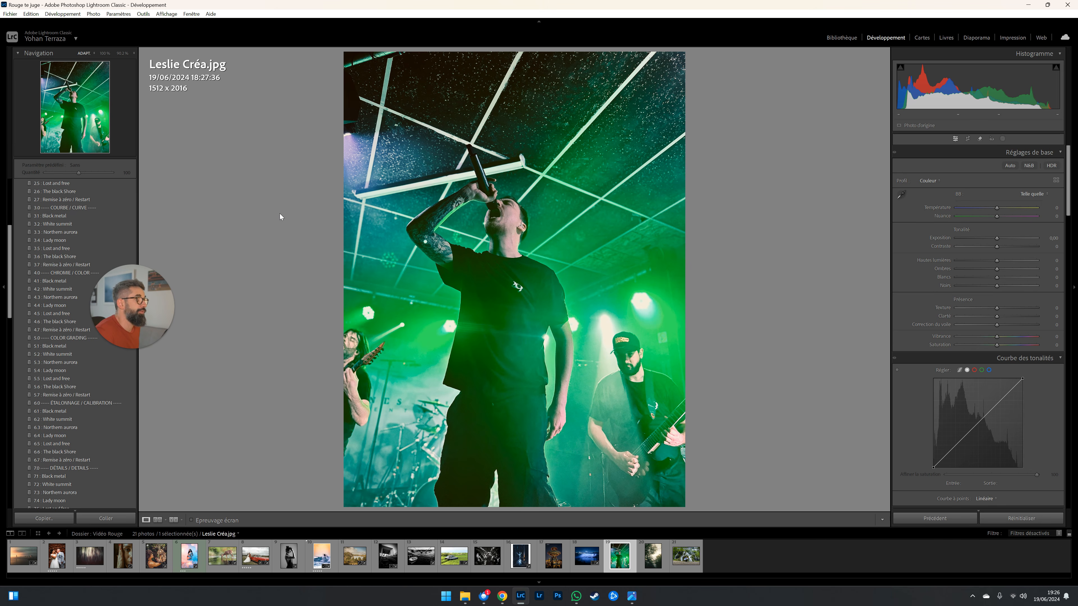
pyautogui.click(508, 227)
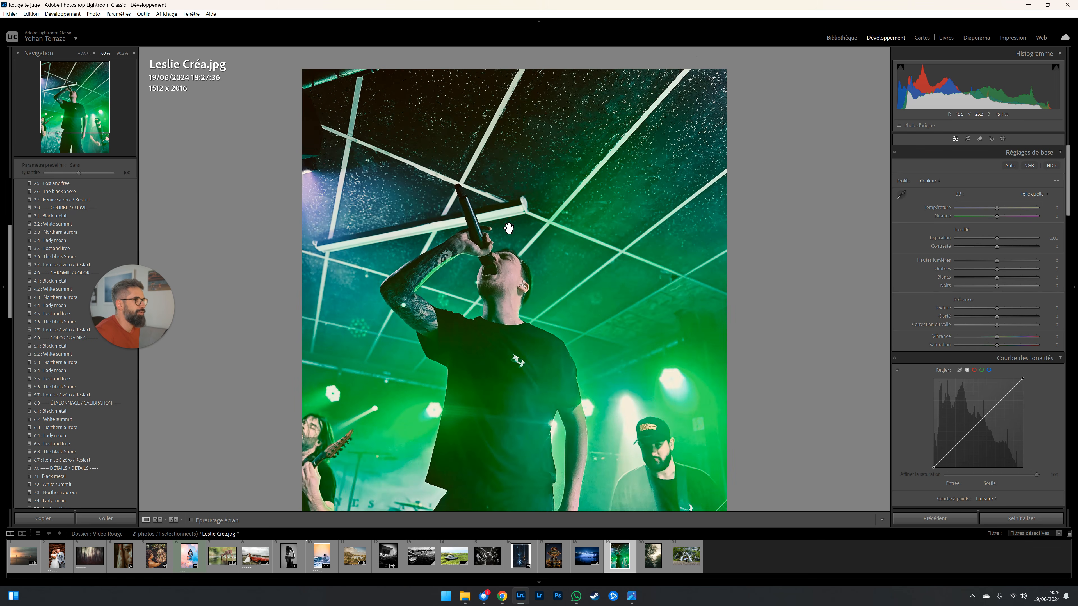
pyautogui.click(503, 279)
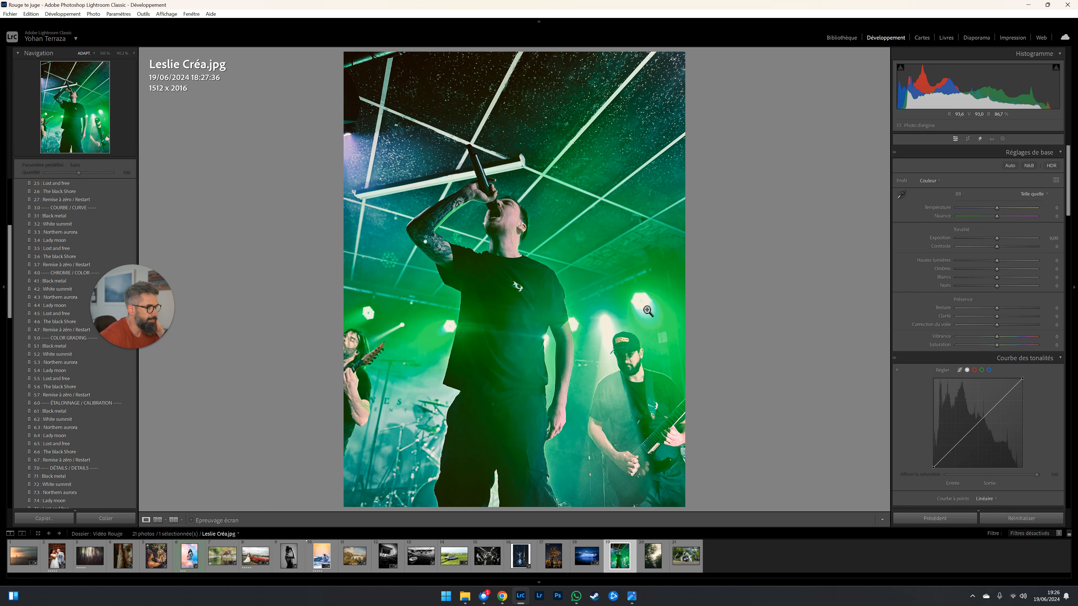
pyautogui.click(1013, 247)
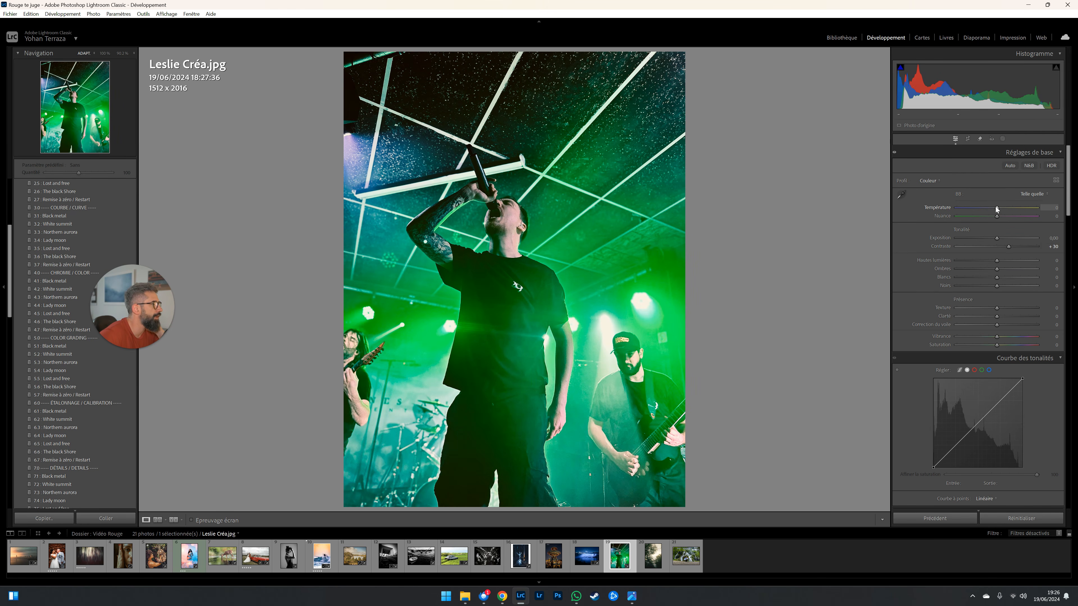
# - Warm the concert photo slightly with the Temperature adjustment and set its Dehaze to +8
pyautogui.moveTo(996, 208); pyautogui.dragTo(1002, 209)
pyautogui.scroll(-3, 922, 376)
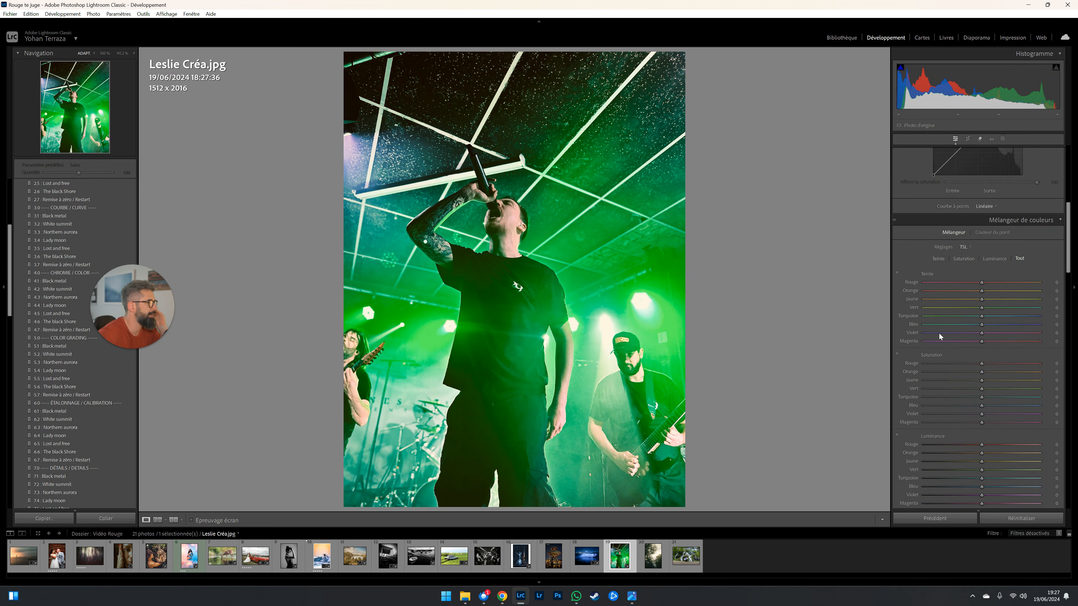
pyautogui.scroll(-2, 939, 334)
pyautogui.scroll(2, 932, 284)
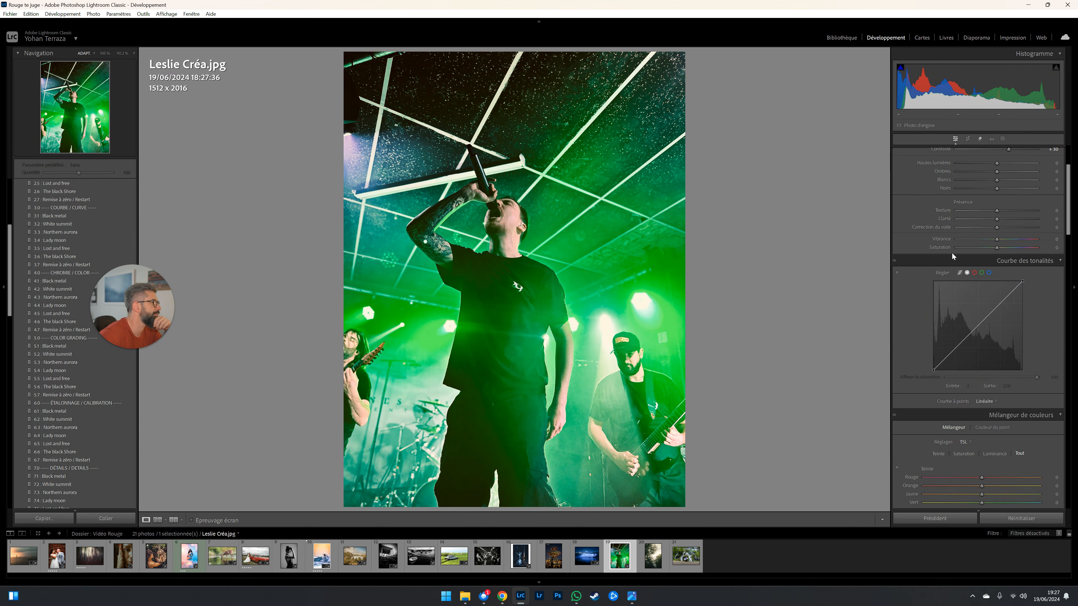
pyautogui.moveTo(996, 228)
pyautogui.mouseDown()
pyautogui.moveTo(986, 228)
pyautogui.moveTo(1010, 231)
pyautogui.moveTo(1000, 233)
pyautogui.mouseUp()
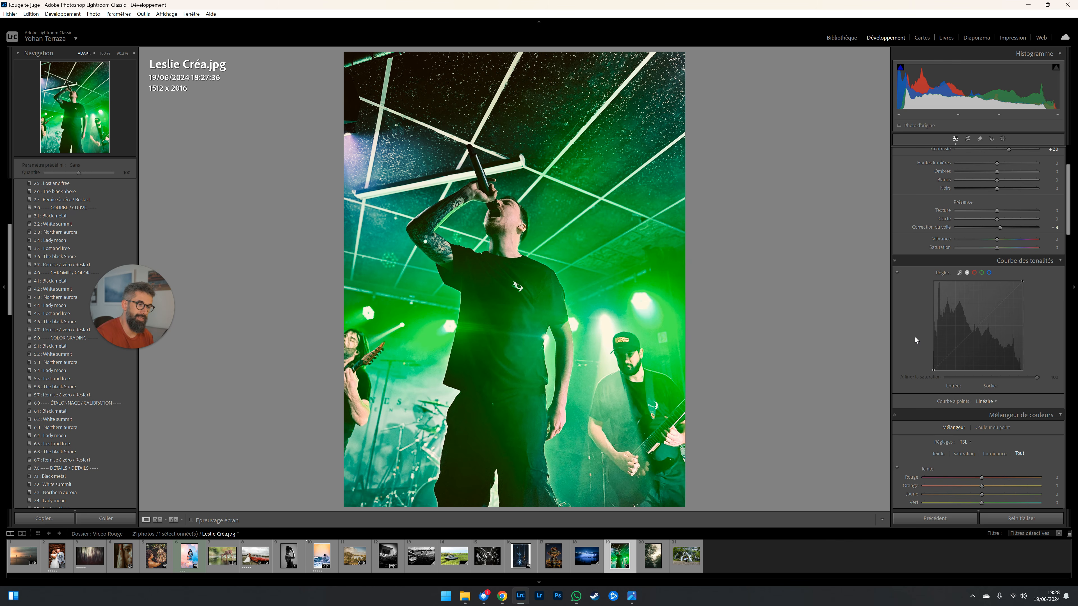
# - Open the misty trees photo, compare it with the dark red forest photo, and check its branches and sky at 100%
pyautogui.press('Right')
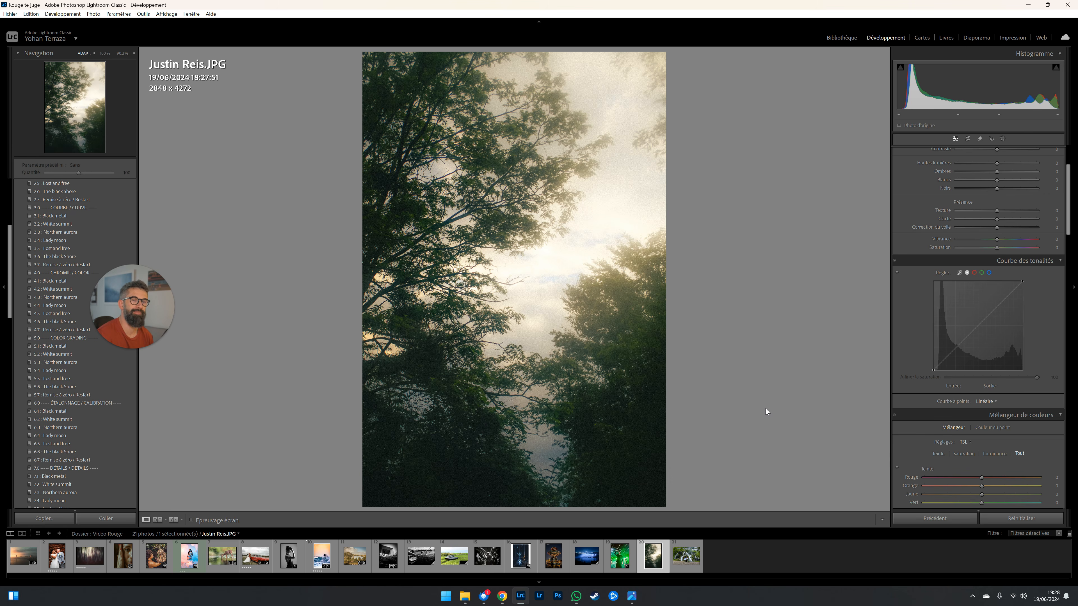
pyautogui.click(94, 556)
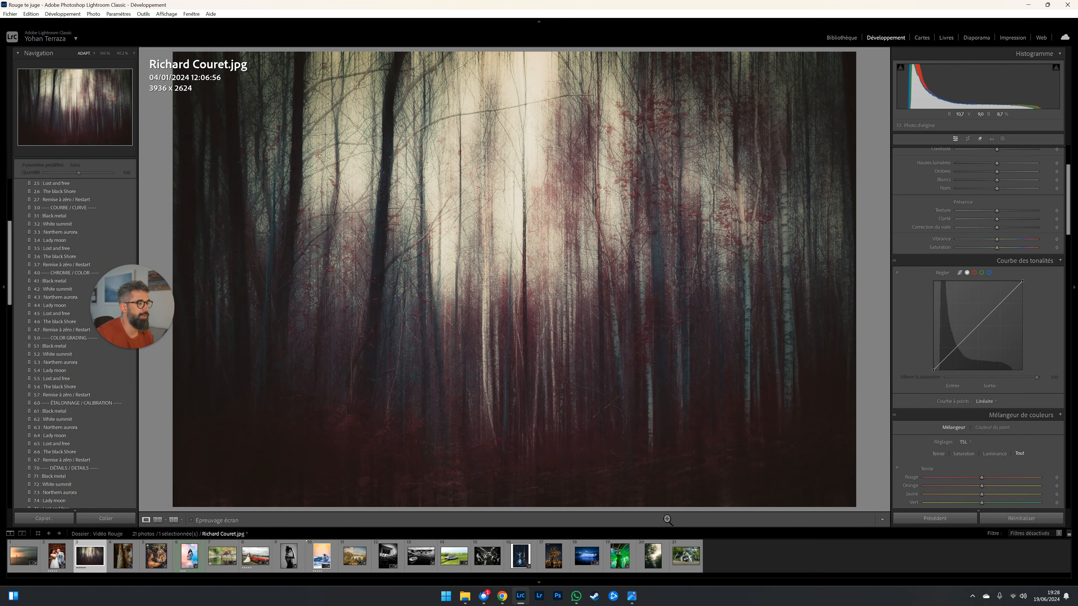
pyautogui.click(652, 556)
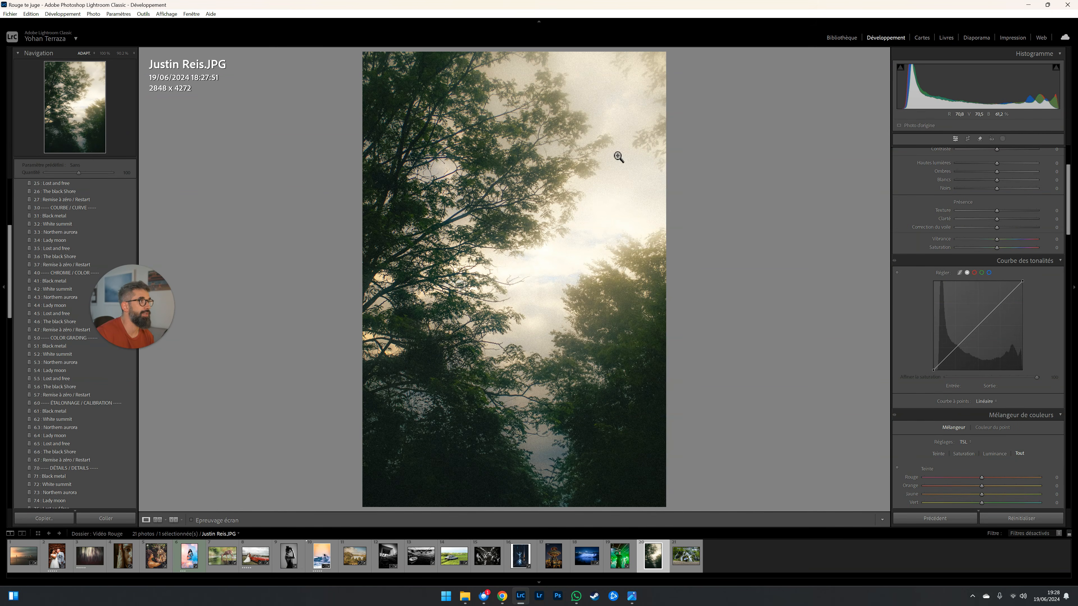
pyautogui.click(578, 231)
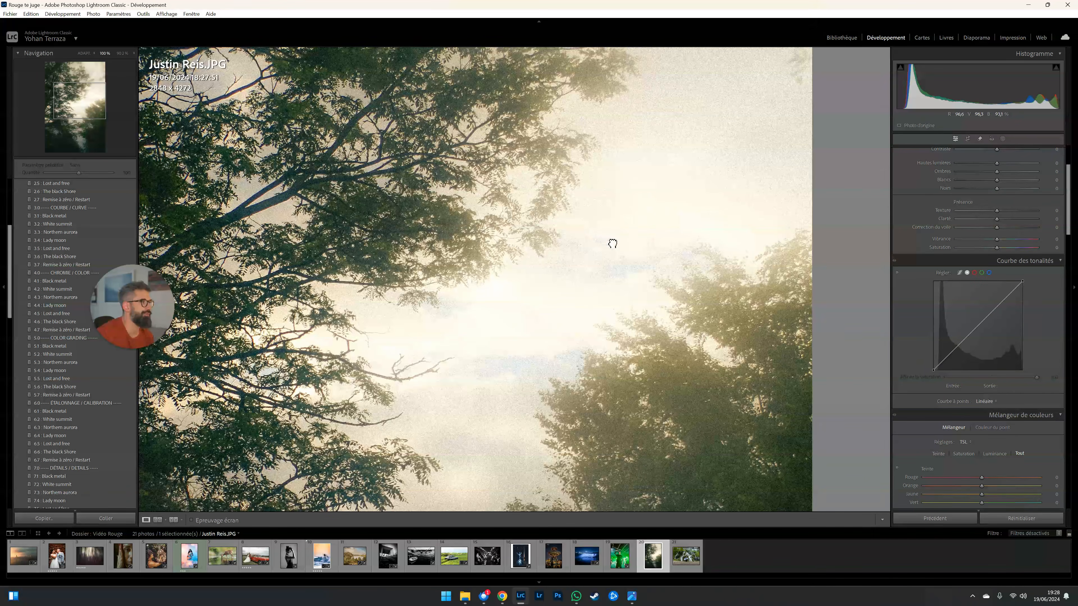
pyautogui.moveTo(611, 241); pyautogui.dragTo(563, 323)
pyautogui.moveTo(674, 273); pyautogui.dragTo(549, 443)
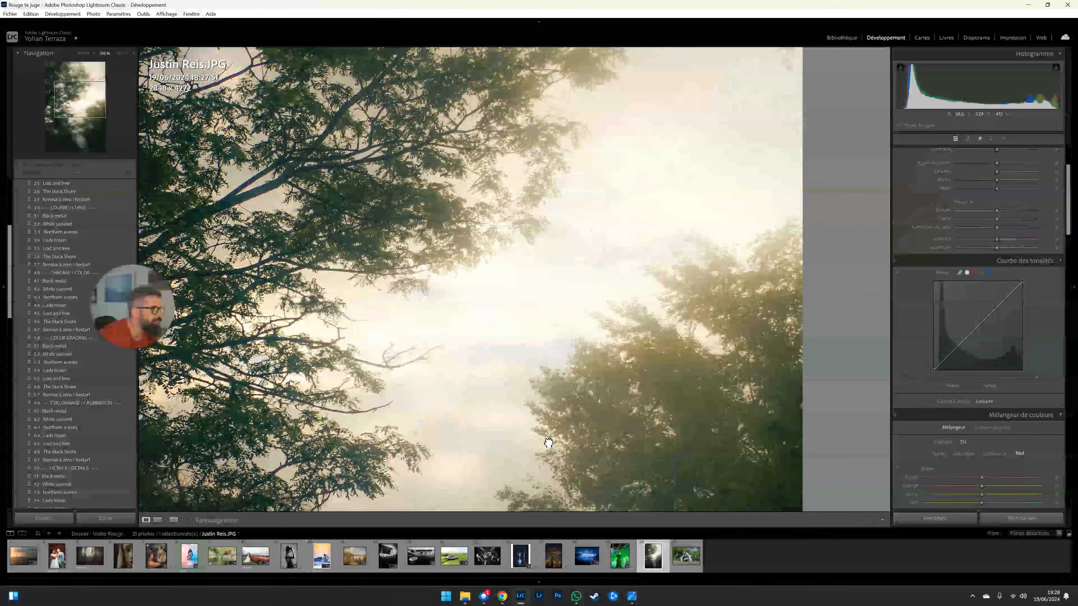
pyautogui.moveTo(649, 233); pyautogui.dragTo(645, 301)
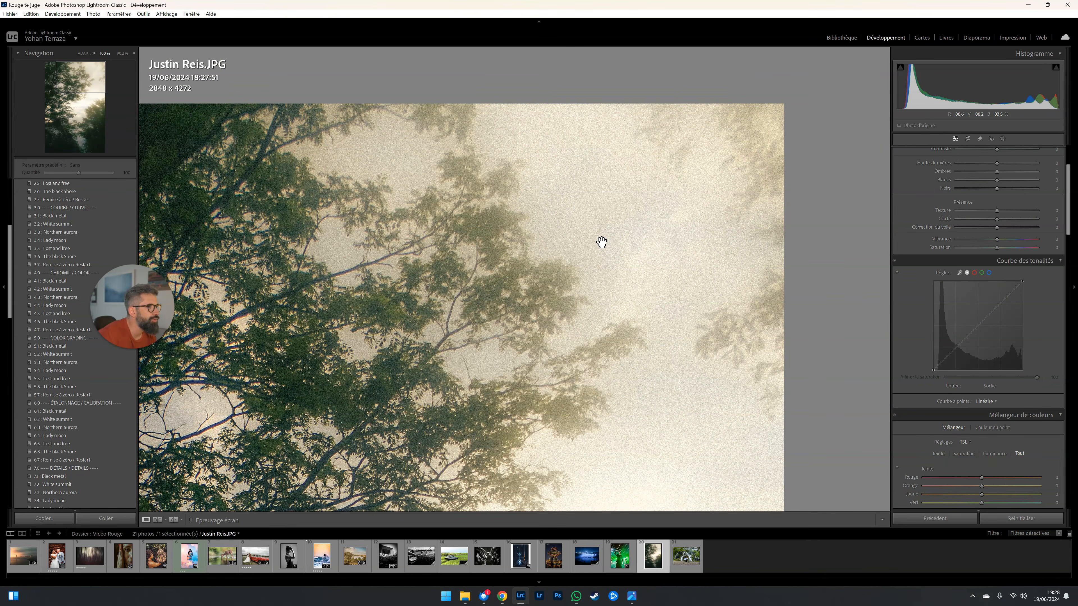
pyautogui.click(625, 274)
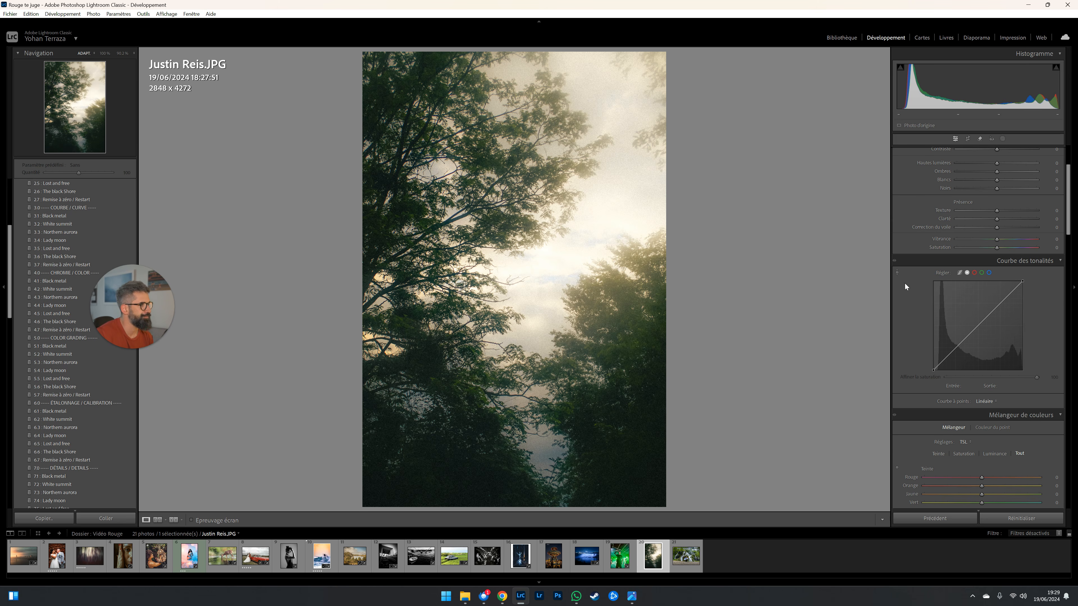
# - Set the misty trees photo's Temperature to +19 and Highlights to -62
pyautogui.scroll(3, 917, 298)
pyautogui.moveTo(994, 207); pyautogui.dragTo(1004, 206)
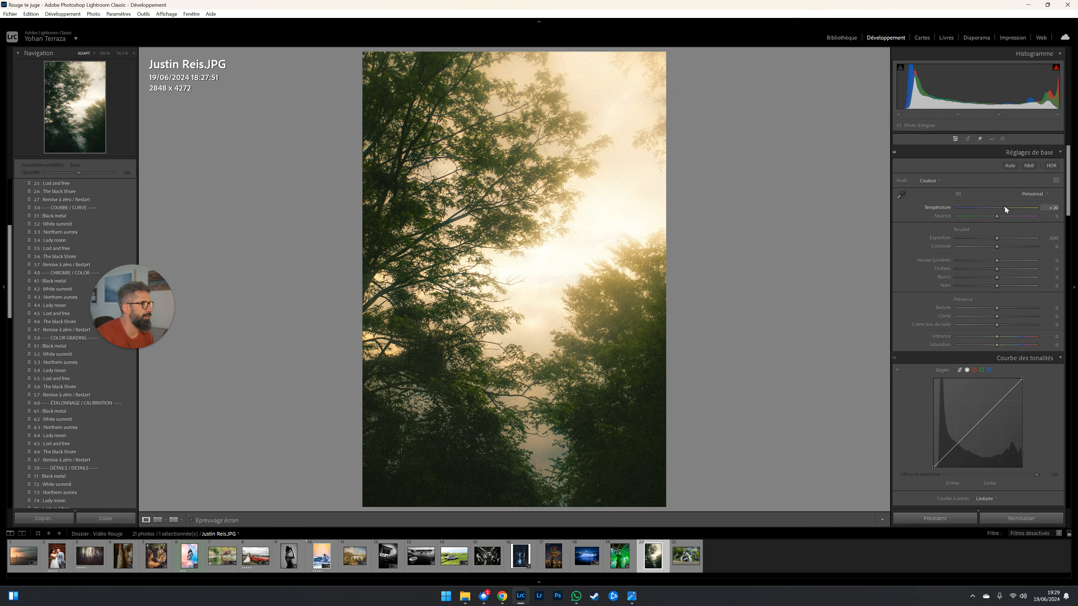
pyautogui.click(982, 261)
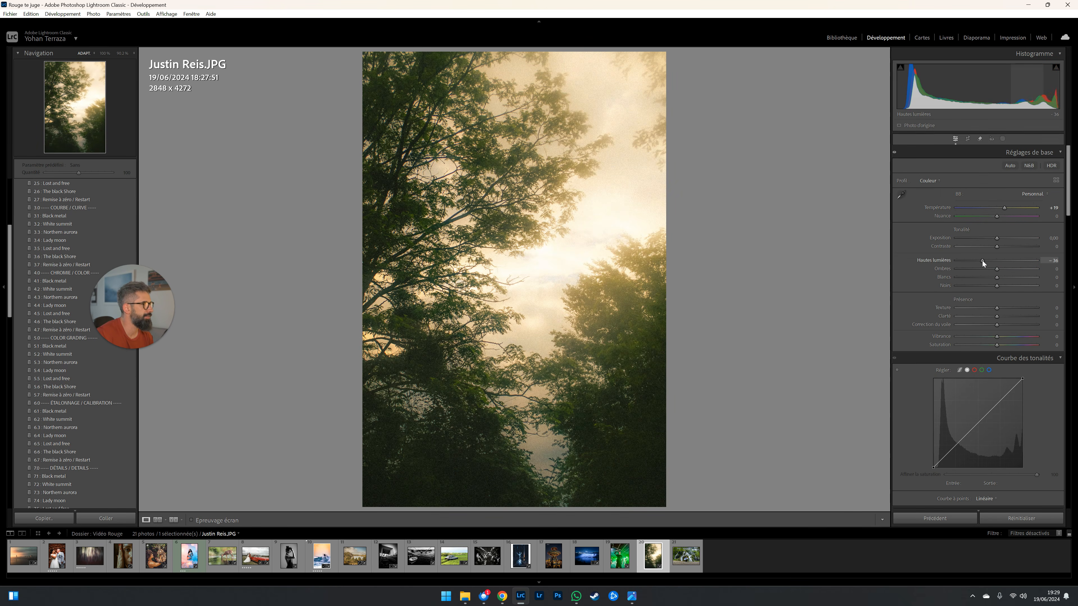
pyautogui.moveTo(981, 261); pyautogui.dragTo(972, 262)
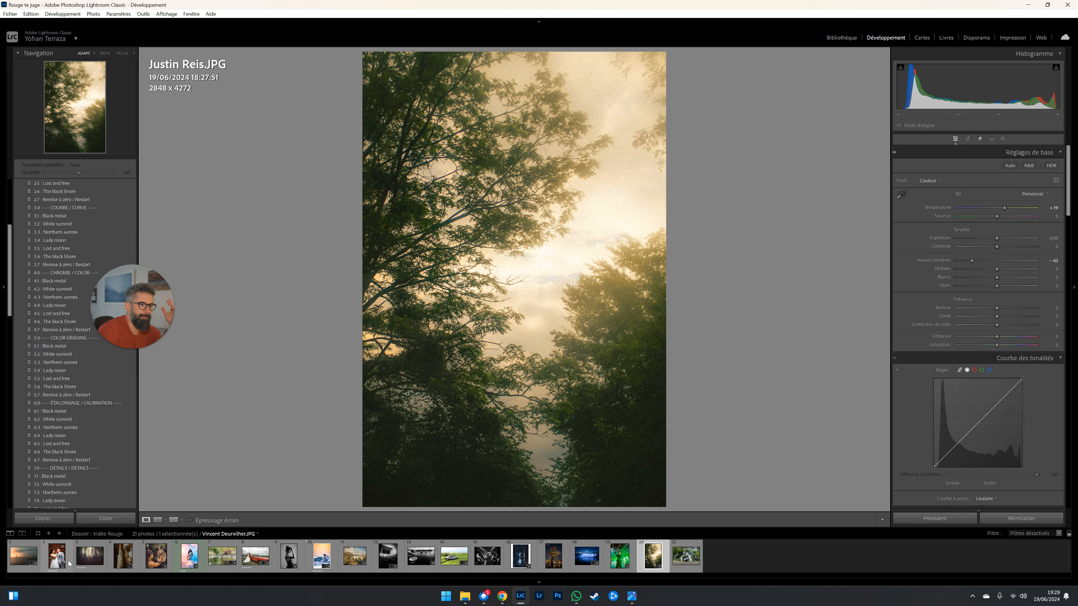
# - Compare the misty trees photo with the red forest photo again, reset its Temperature to 0 and set its Tint to +8
pyautogui.click(84, 567)
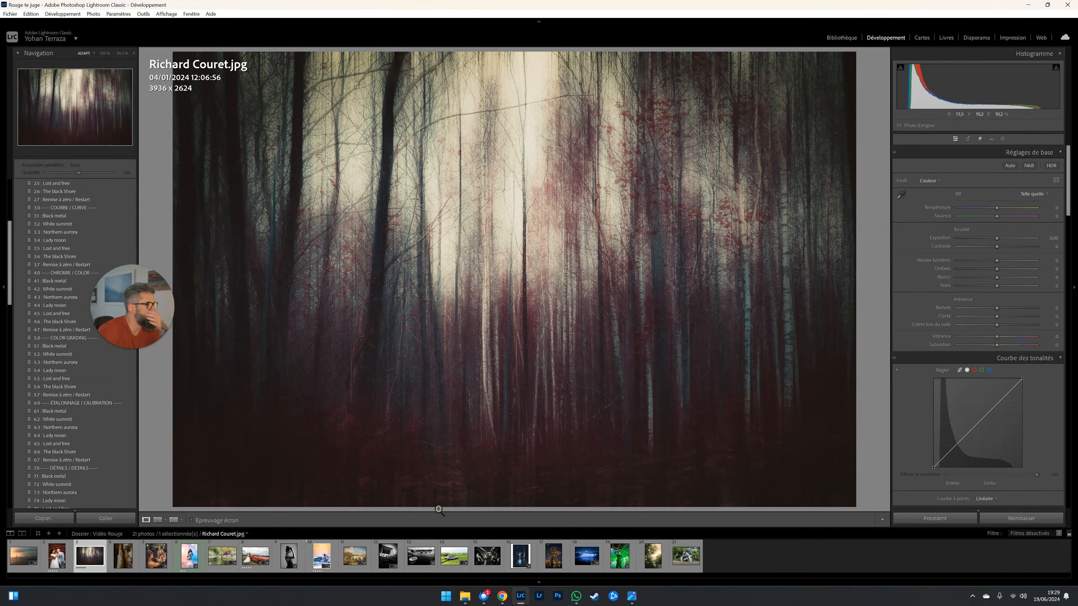
pyautogui.click(641, 560)
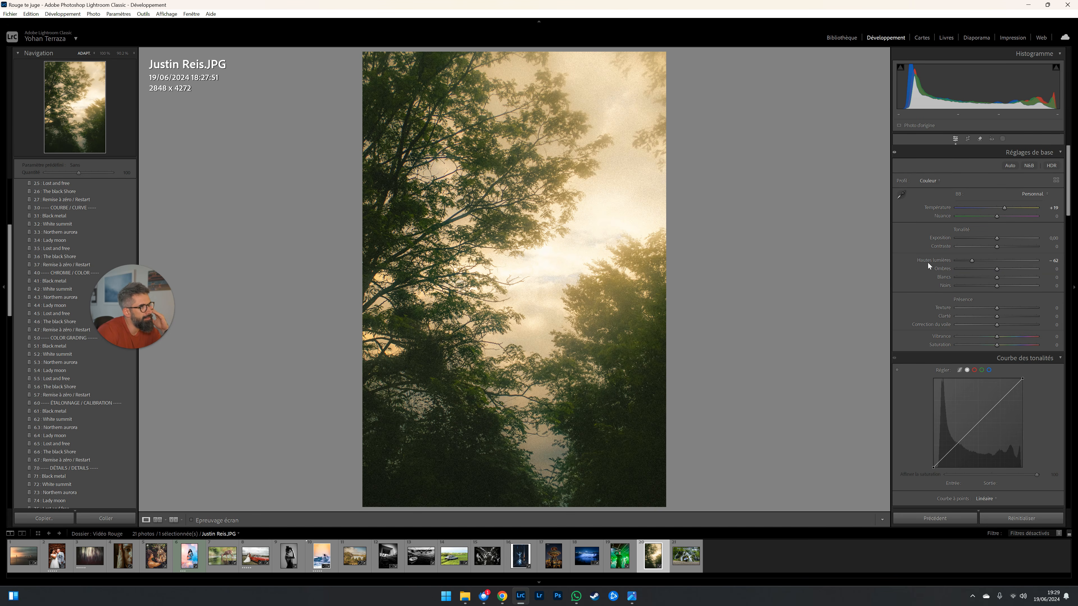
pyautogui.doubleClick(1002, 207)
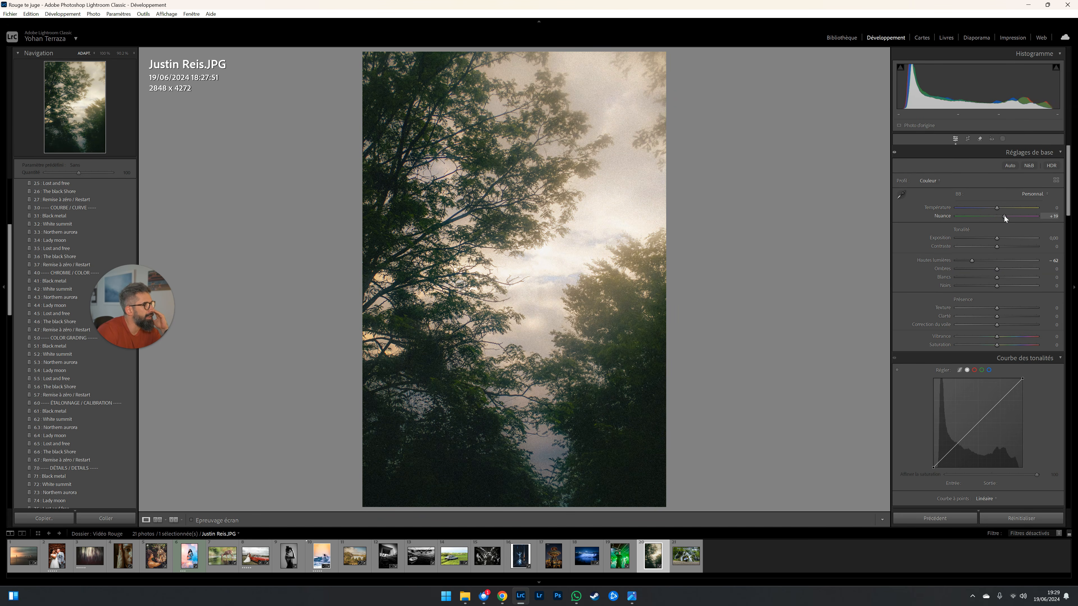
pyautogui.moveTo(1003, 216)
pyautogui.mouseDown()
pyautogui.moveTo(992, 217)
pyautogui.moveTo(1004, 218)
pyautogui.mouseUp()
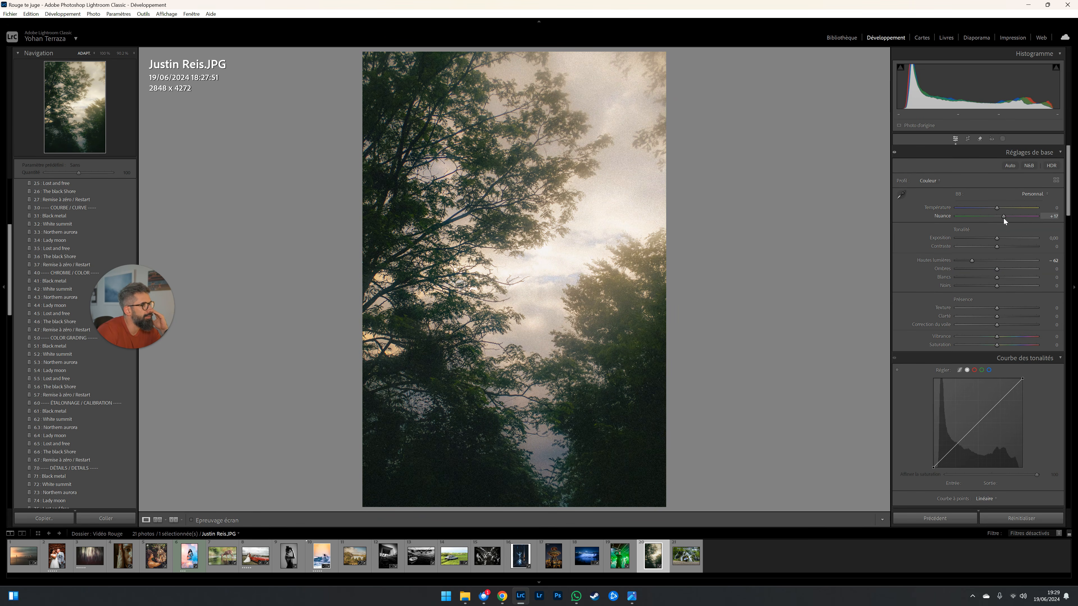
pyautogui.moveTo(933, 467); pyautogui.dragTo(927, 459)
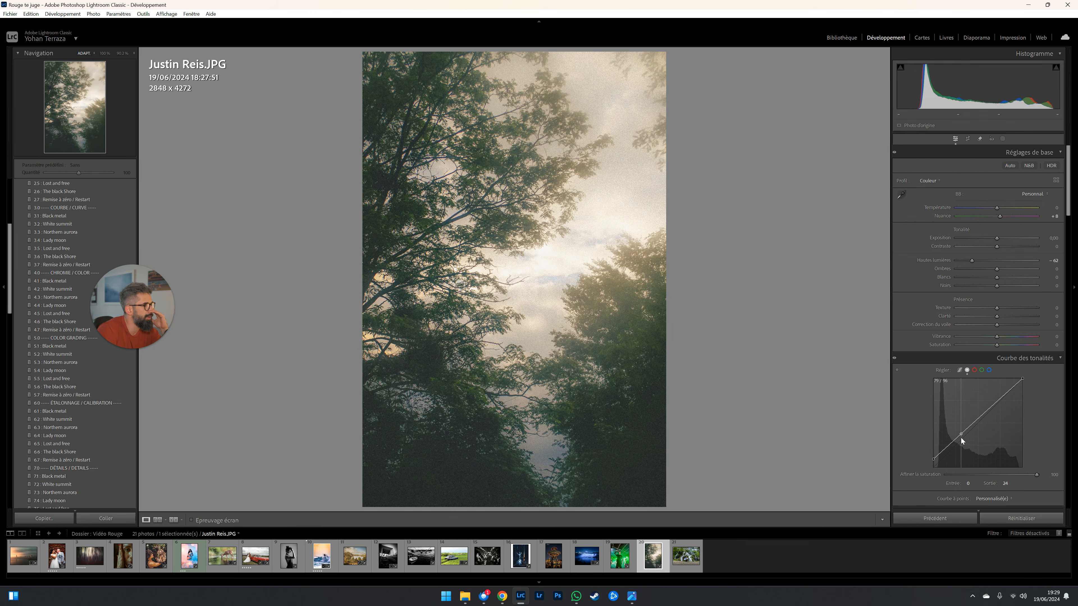
pyautogui.moveTo(962, 435); pyautogui.dragTo(963, 442)
pyautogui.rightClick(1014, 434)
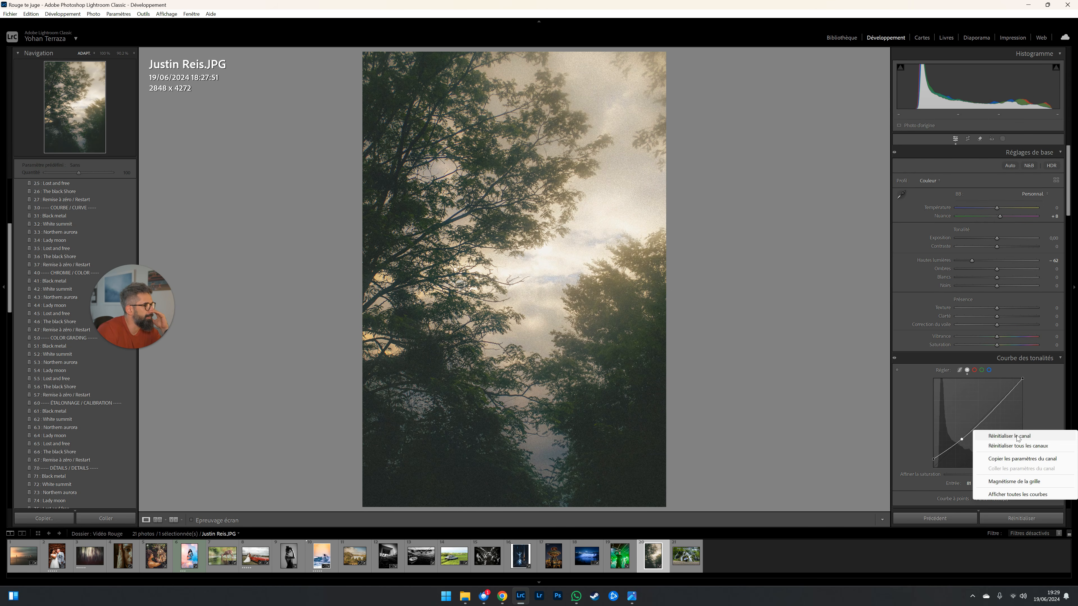
pyautogui.click(1013, 435)
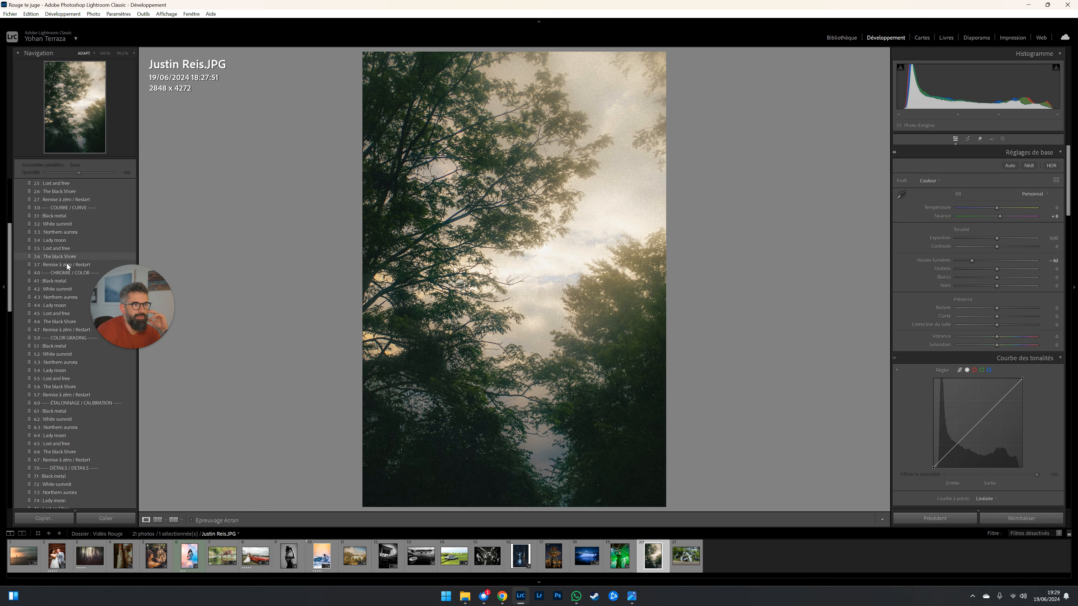
# - Apply the presence preset 2.3 A light in the dark from THE PAINTED FORESTS and check the upper foliage at 100%
pyautogui.scroll(5, 63, 264)
pyautogui.click(20, 233)
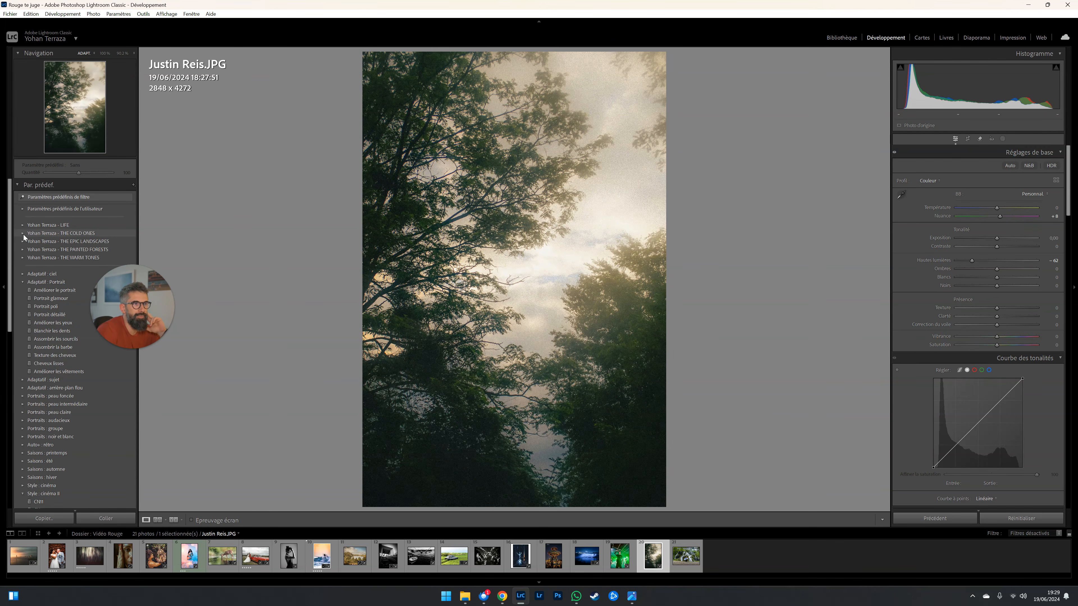
pyautogui.click(22, 249)
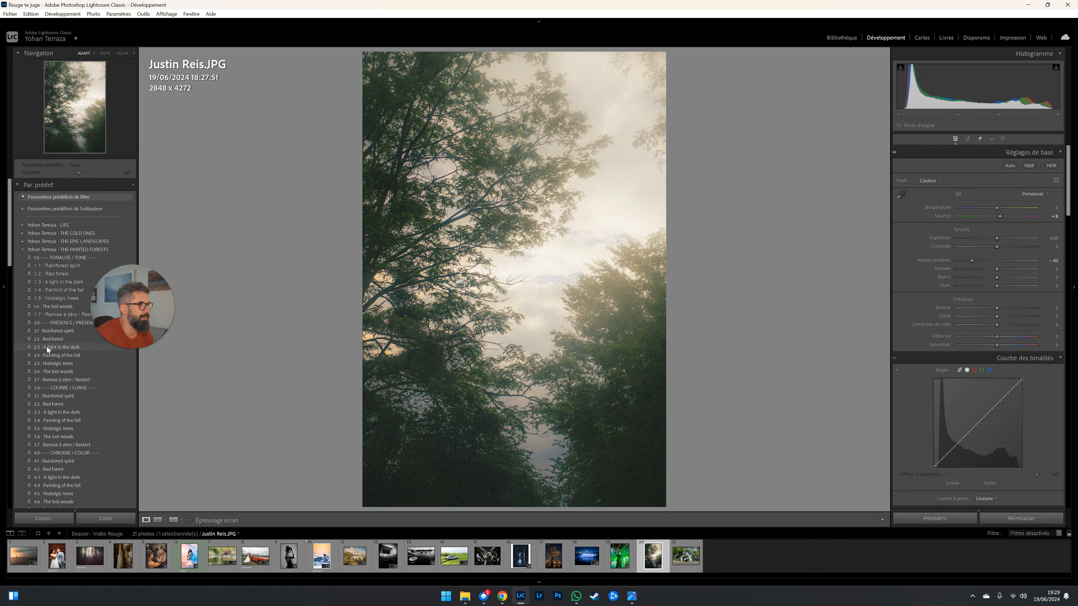
pyautogui.click(46, 348)
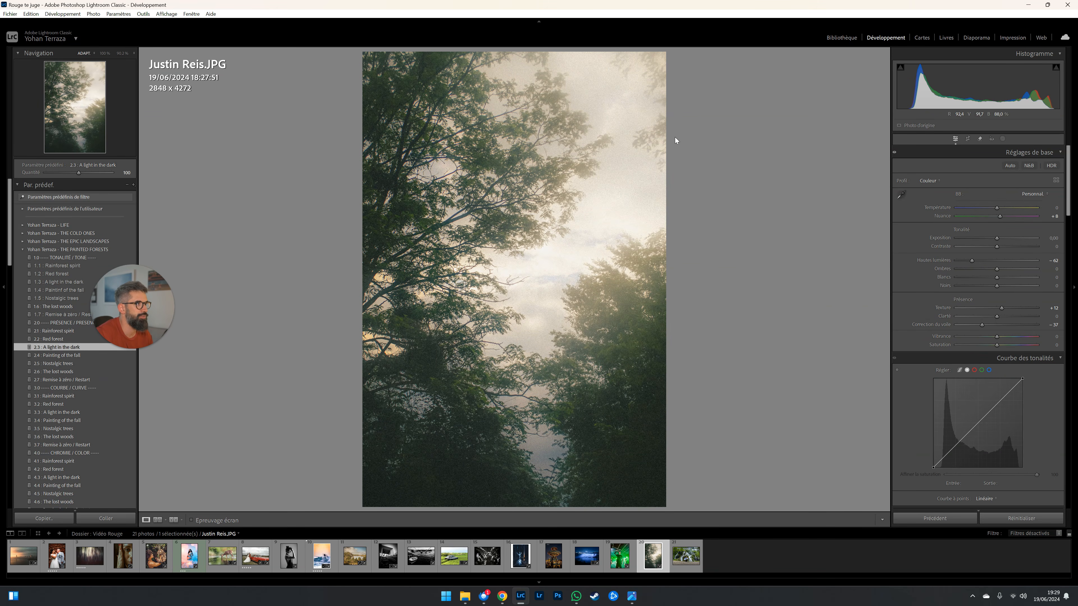
pyautogui.click(632, 113)
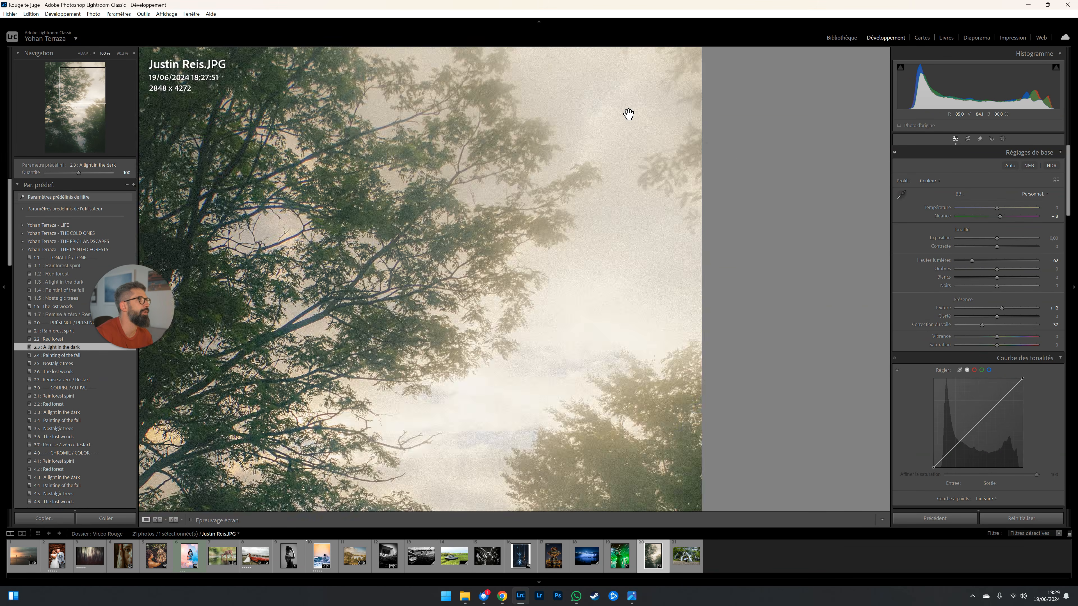
pyautogui.moveTo(626, 113); pyautogui.dragTo(614, 179)
pyautogui.click(587, 210)
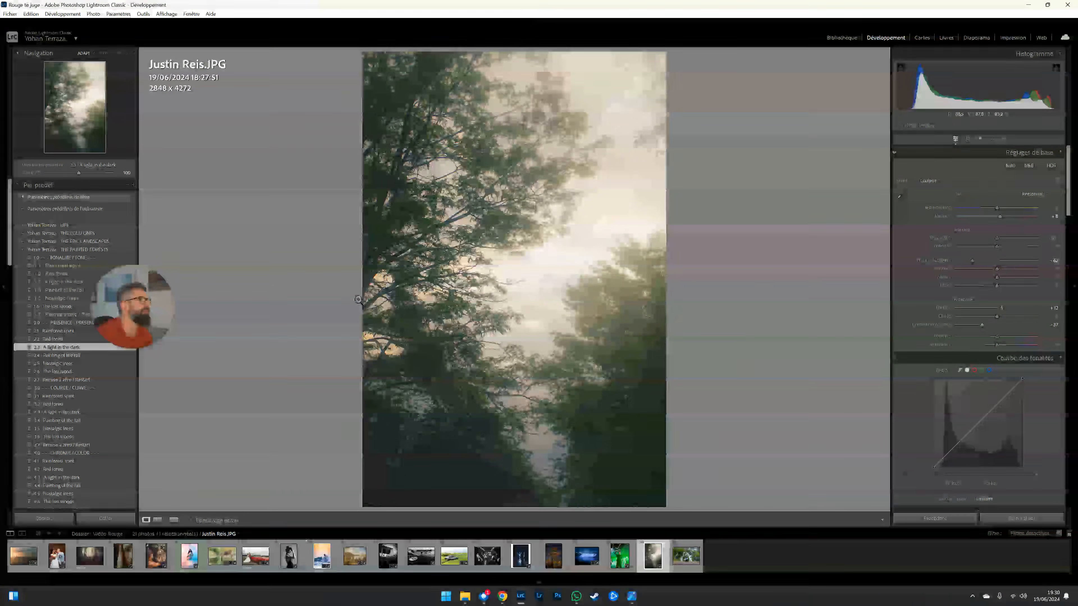
# - Apply the curve preset 3.2 Red forest to the misty trees photo and compare its before and after versions
pyautogui.scroll(-3, 122, 388)
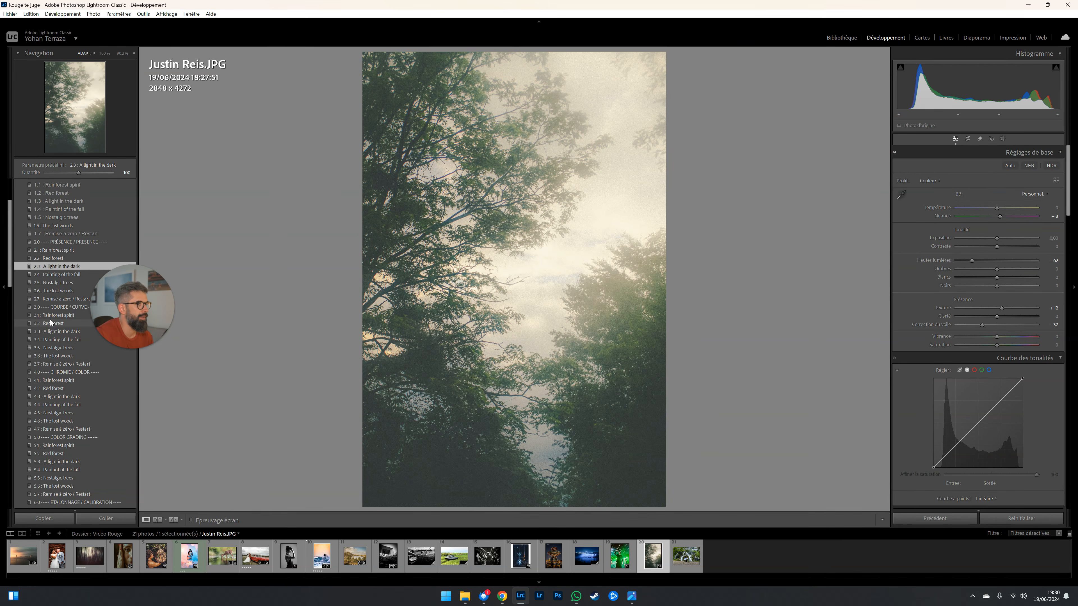
pyautogui.click(50, 322)
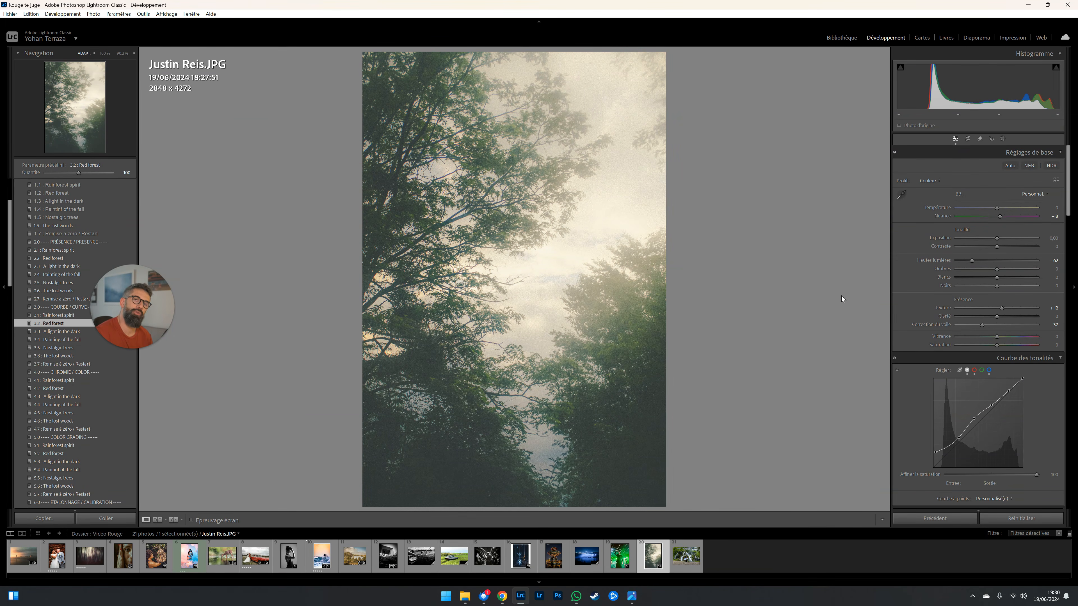
pyautogui.press('\\')
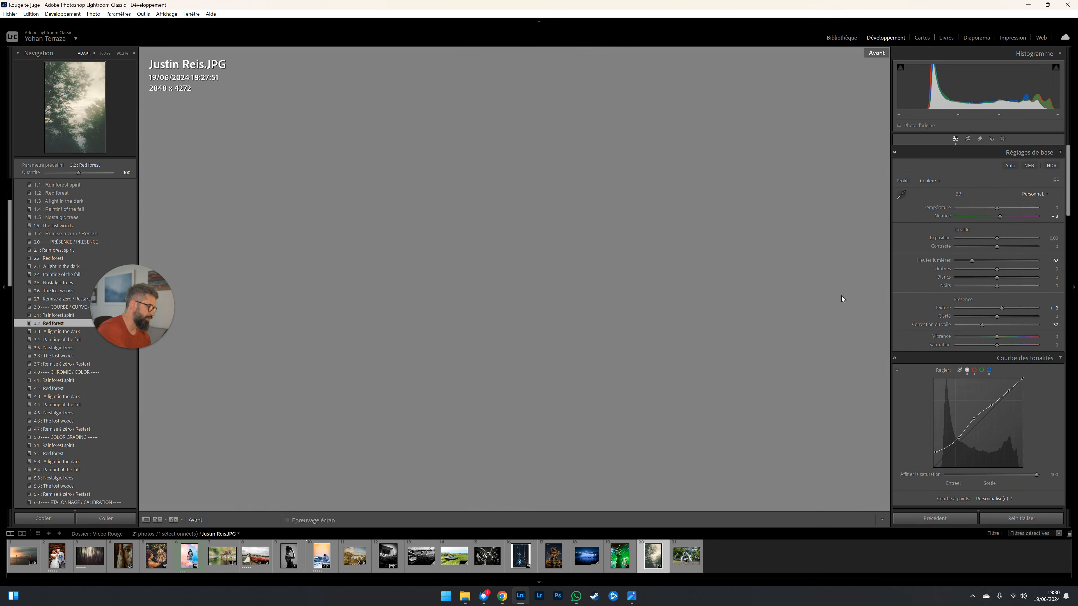
pyautogui.press('\\')
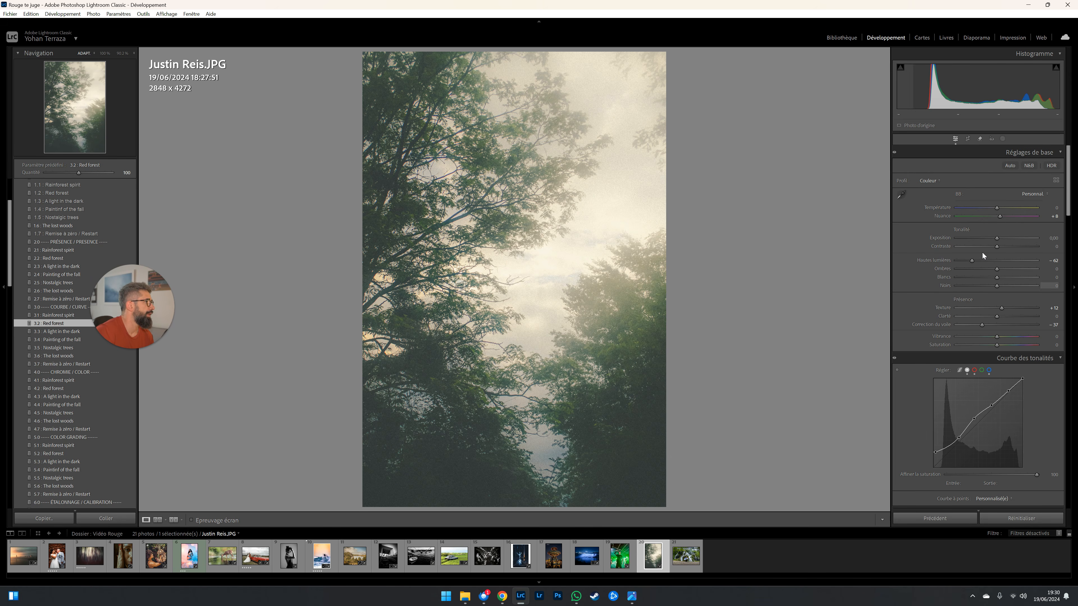
# - Try a Contrast change on the misty trees photo, reset it, and check the branches at 100%
pyautogui.moveTo(1014, 247); pyautogui.dragTo(1004, 249)
pyautogui.doubleClick(1003, 249)
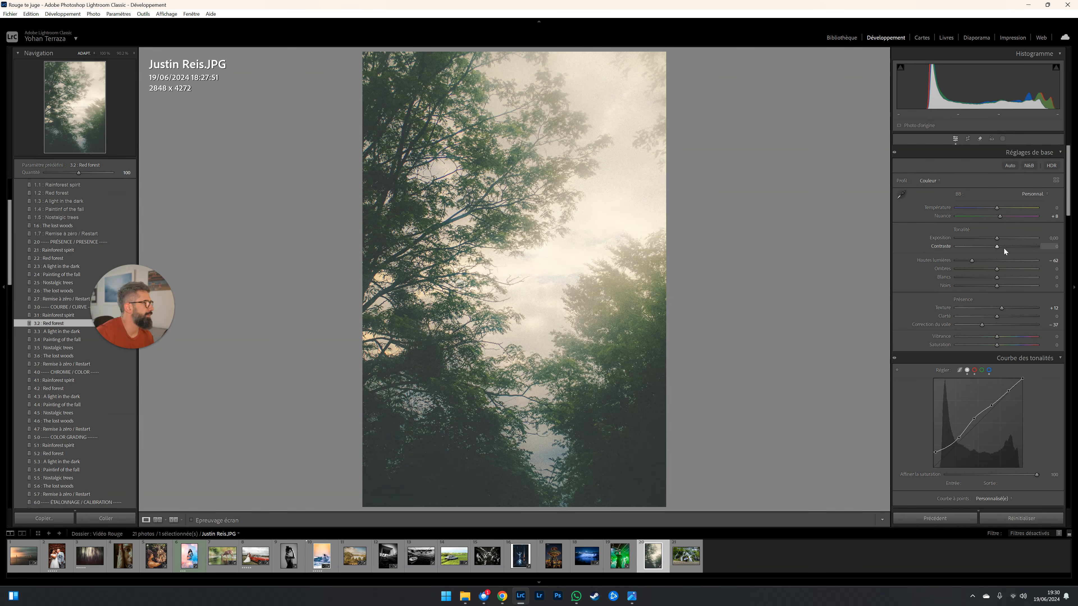
pyautogui.scroll(-3, 918, 404)
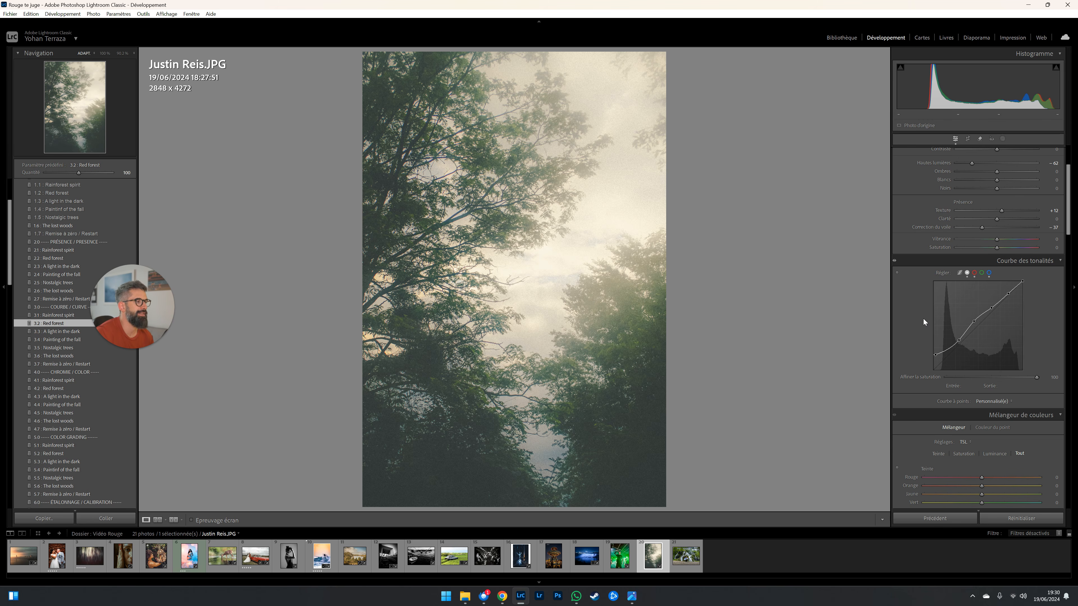
pyautogui.click(544, 260)
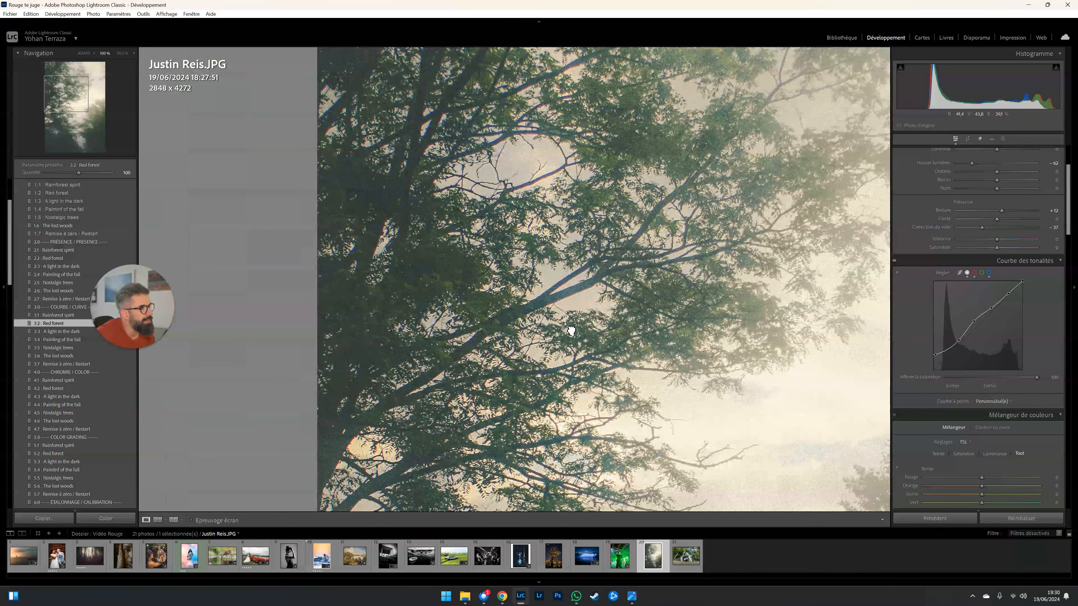
pyautogui.click(571, 331)
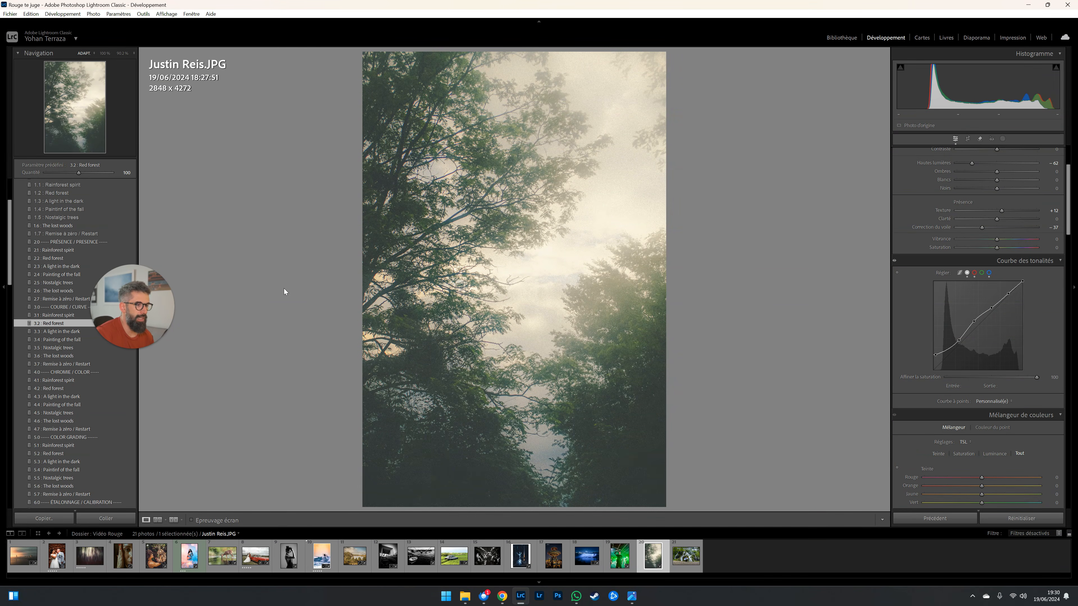
# - Open the waterfall photo and examine the cascades, the woman and the light-painted fan and orange arc at 100%
pyautogui.click(685, 553)
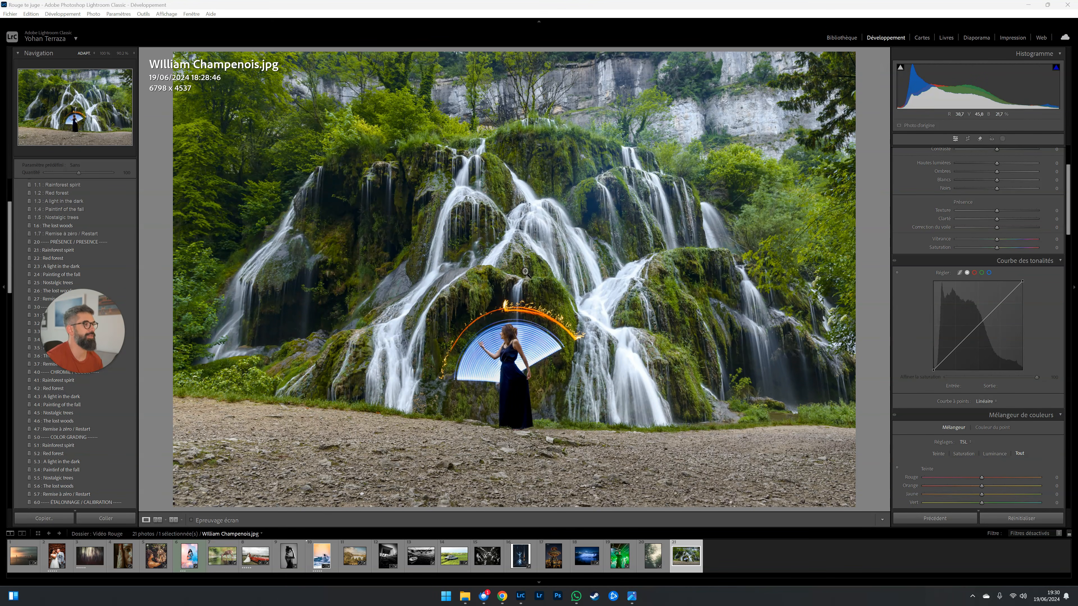
pyautogui.click(502, 344)
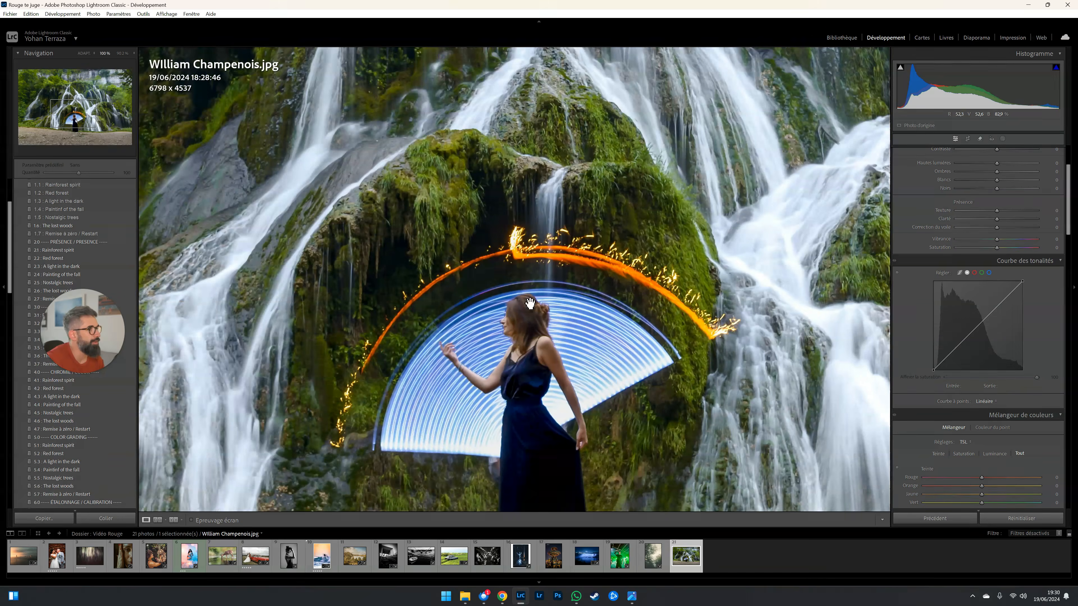
pyautogui.moveTo(728, 219); pyautogui.dragTo(655, 289)
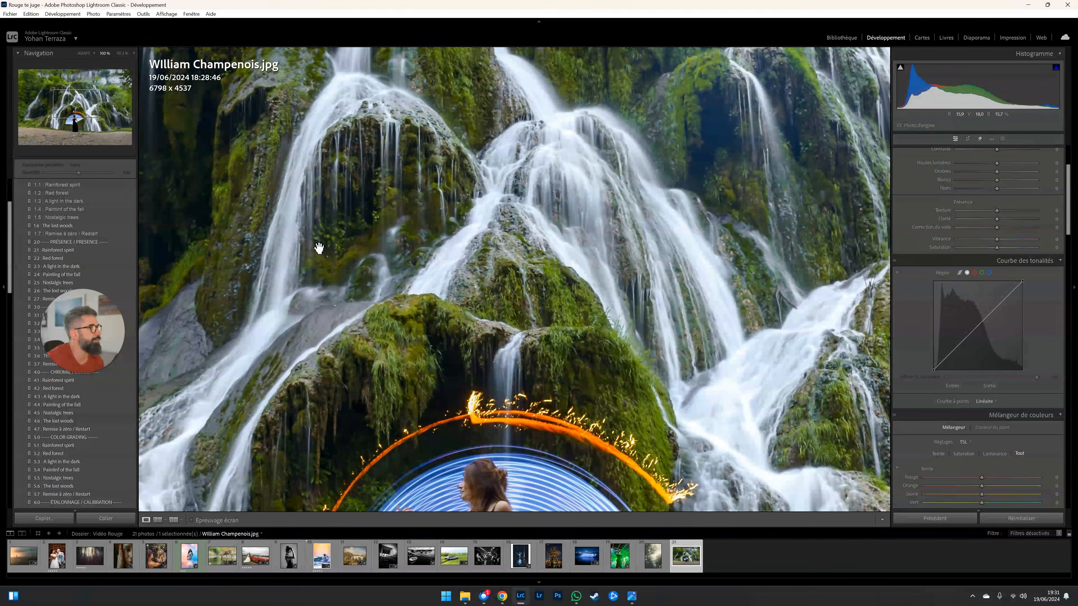
pyautogui.moveTo(320, 244); pyautogui.dragTo(403, 214)
pyautogui.moveTo(385, 407); pyautogui.dragTo(307, 365)
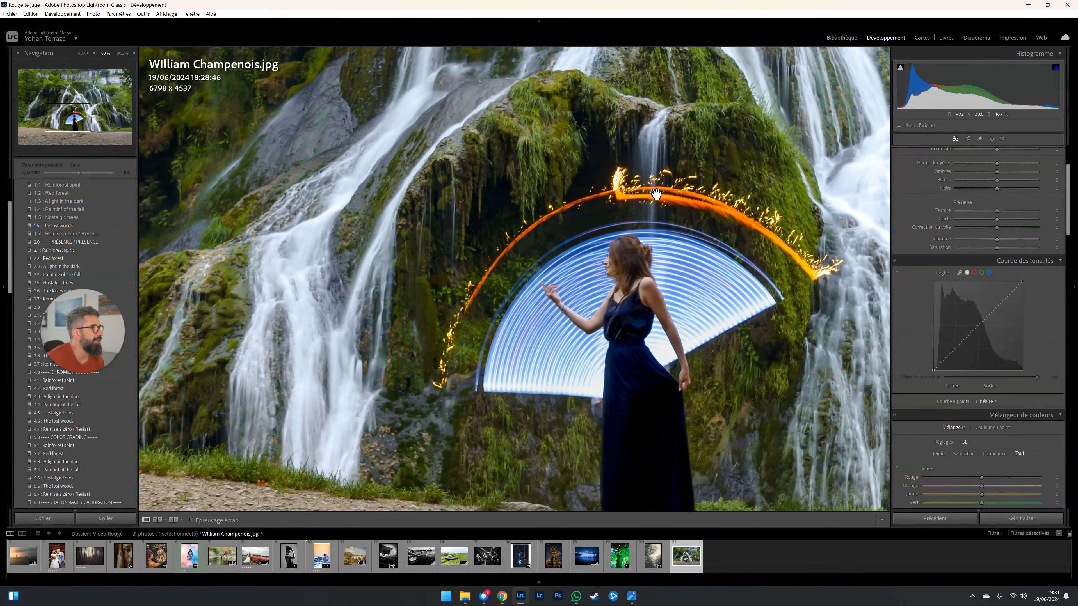
pyautogui.click(594, 306)
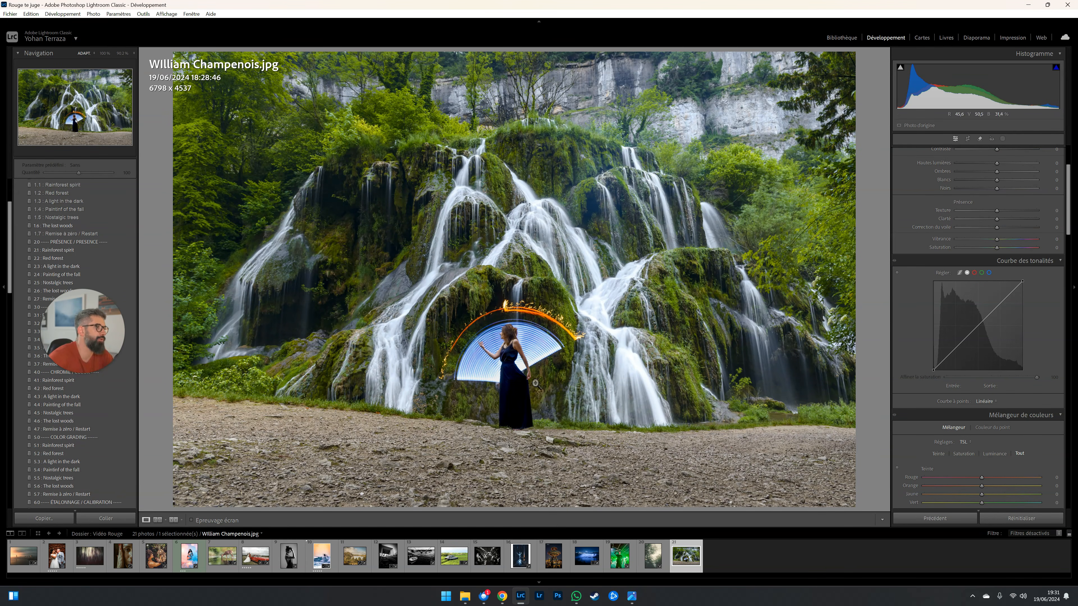
pyautogui.click(491, 349)
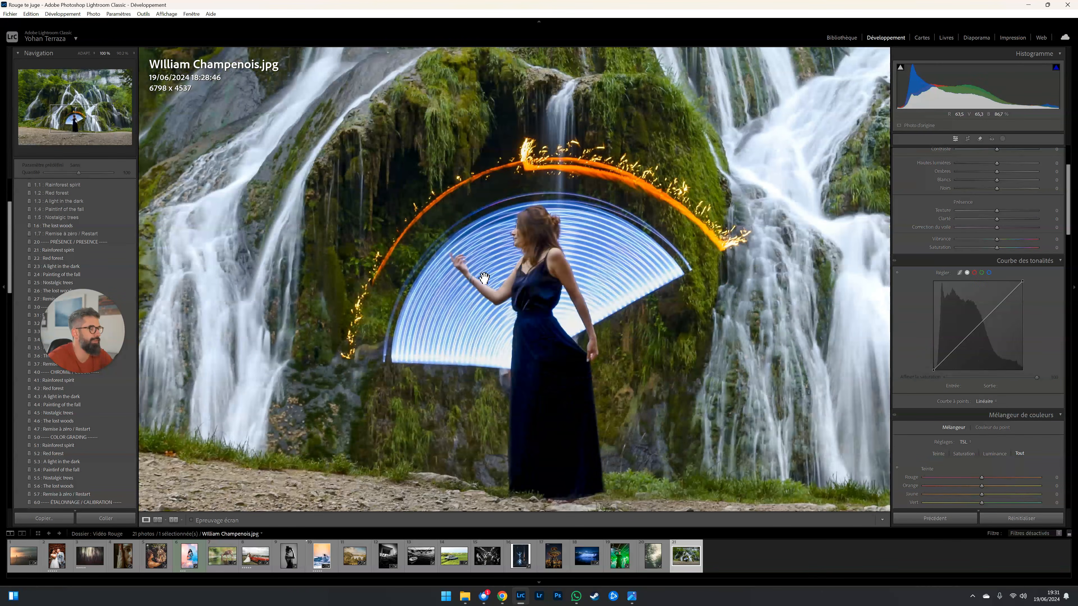
pyautogui.click(484, 278)
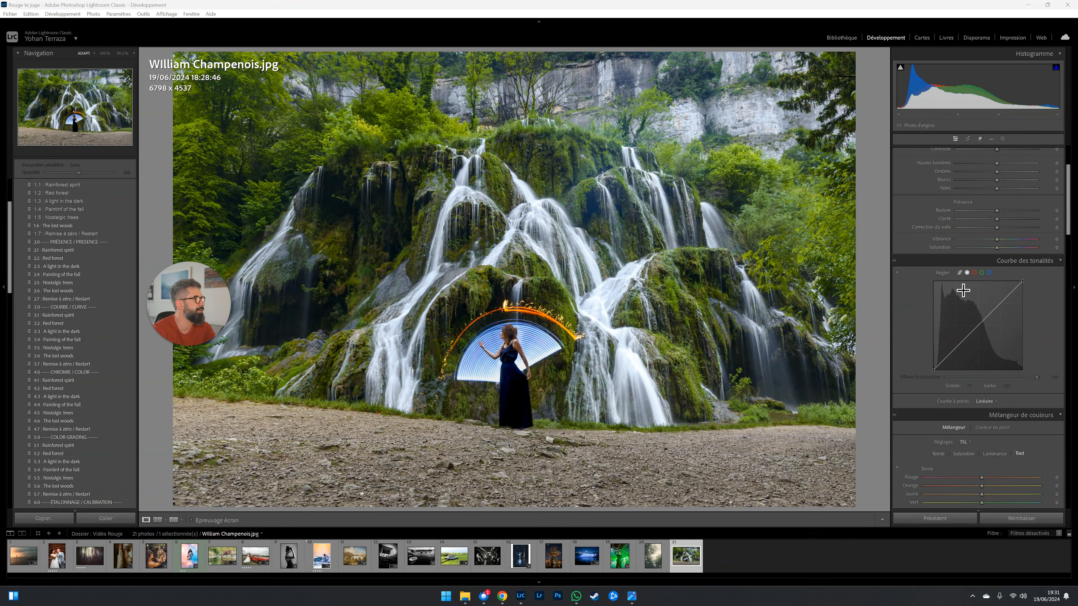
# - Preview the colour presets on the waterfall photo and apply 4.1 Rainforest spirit
pyautogui.moveTo(81, 384)
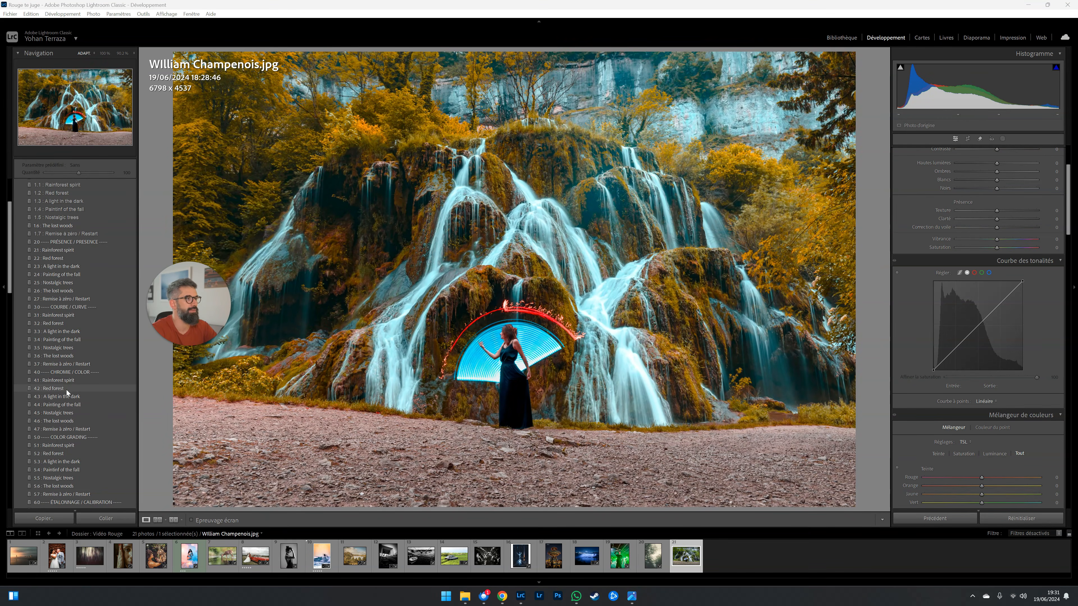
pyautogui.moveTo(66, 408)
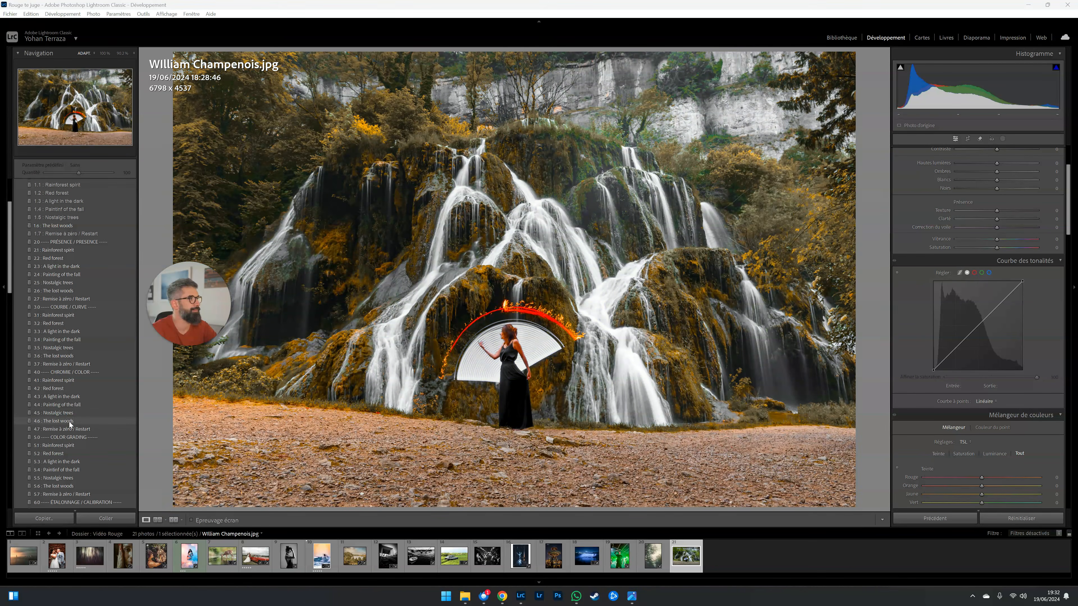
pyautogui.click(57, 380)
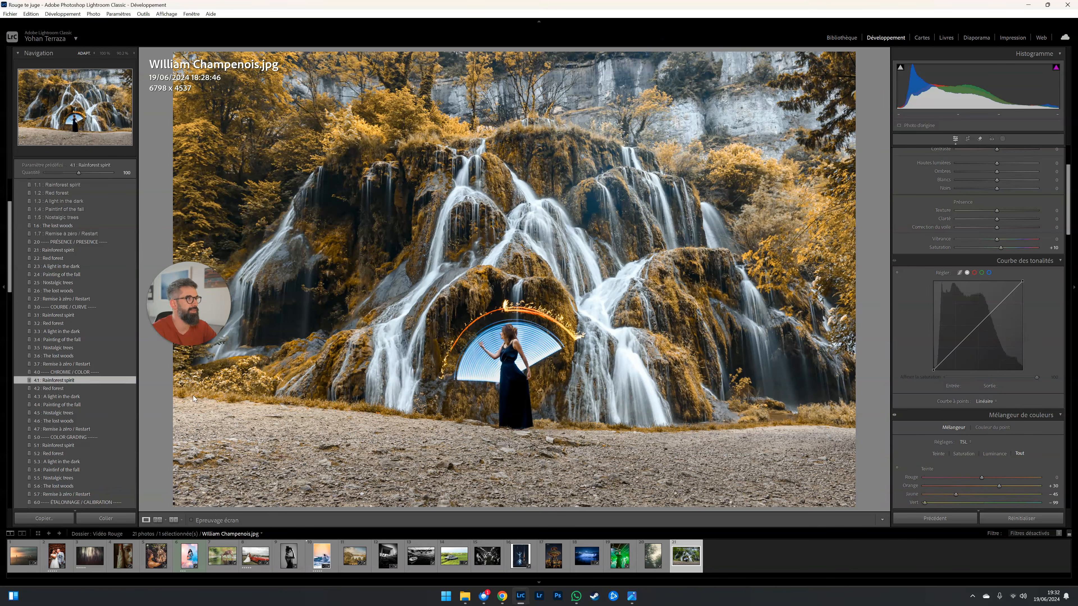
# - Apply the color grading preset 5.3 A light in the dark to the waterfall photo and compare its before and after versions
pyautogui.scroll(3, 898, 315)
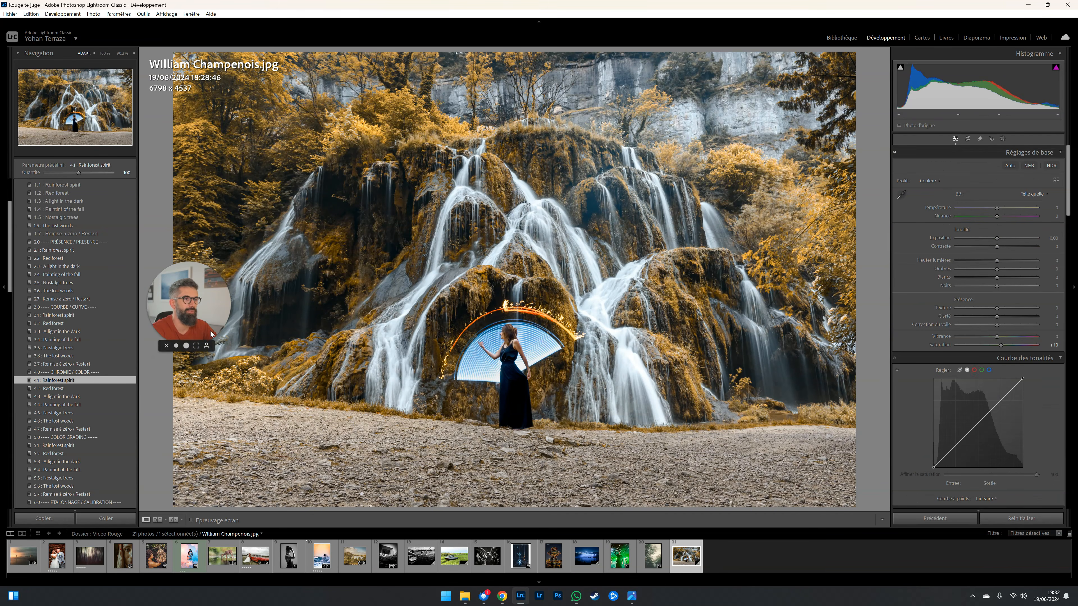
pyautogui.scroll(-5, 82, 330)
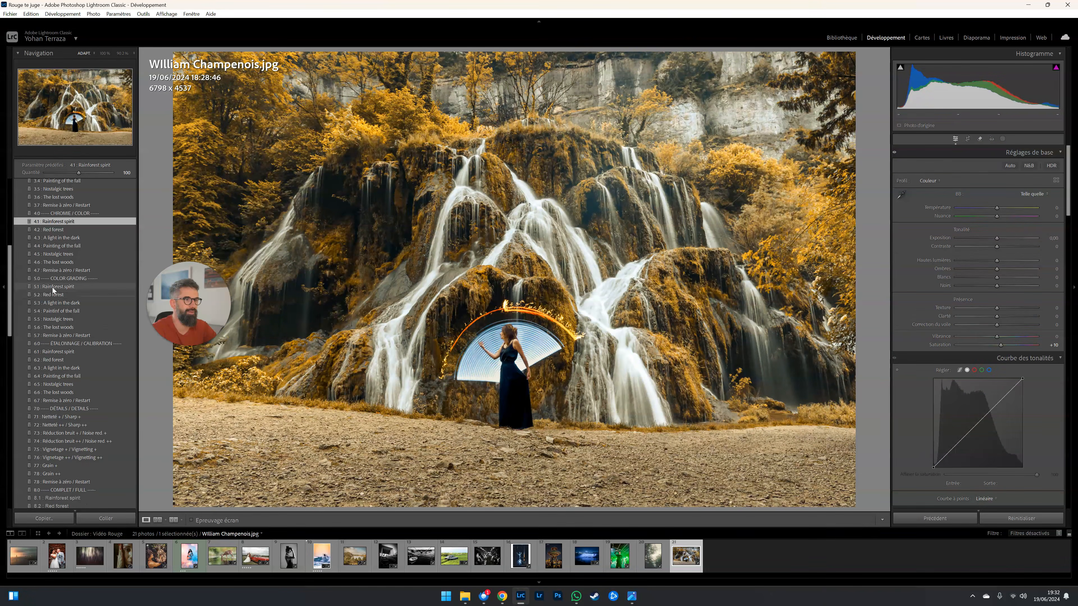
pyautogui.click(51, 303)
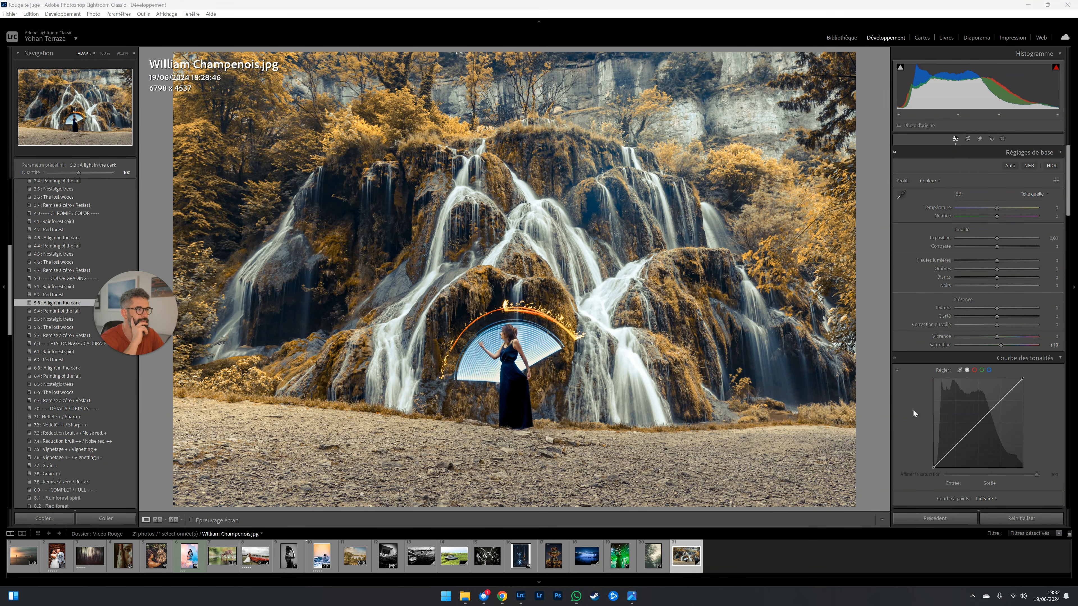
pyautogui.press('\\')
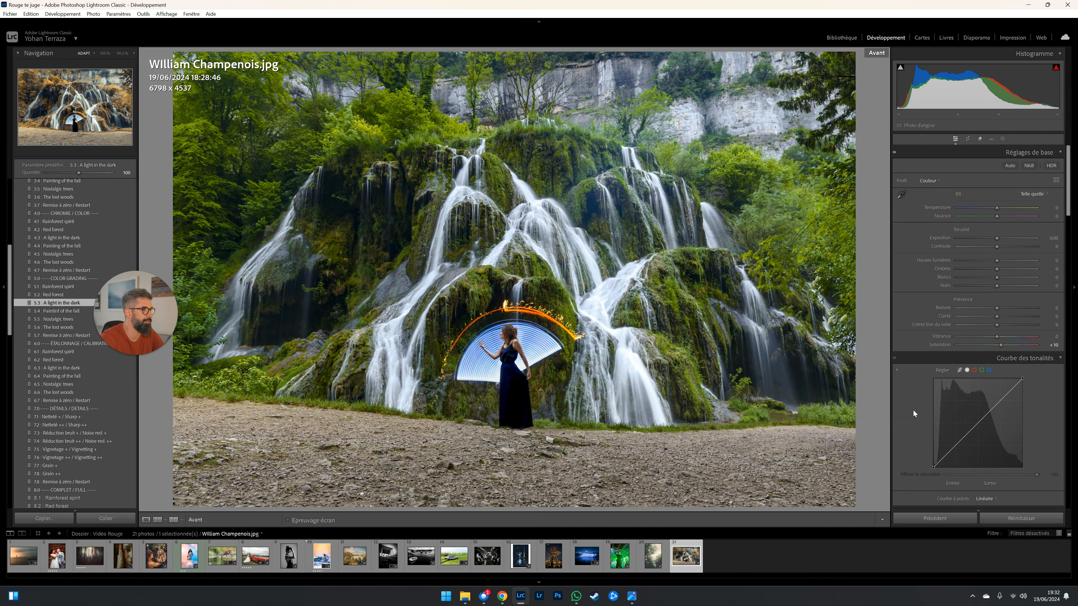
pyautogui.press('\\')
pyautogui.press('\\')
pyautogui.press('\\')
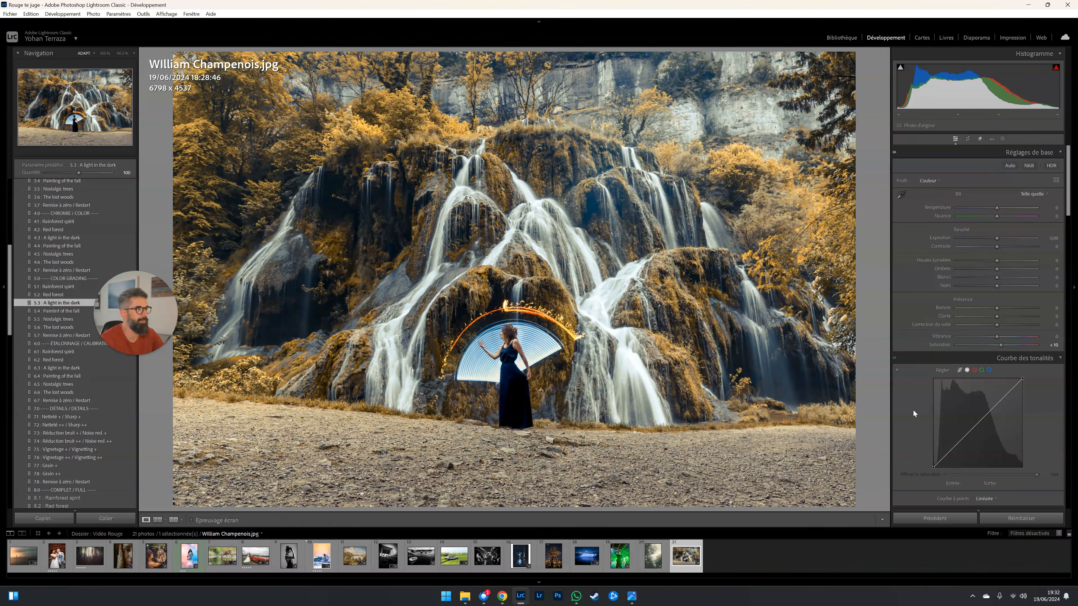